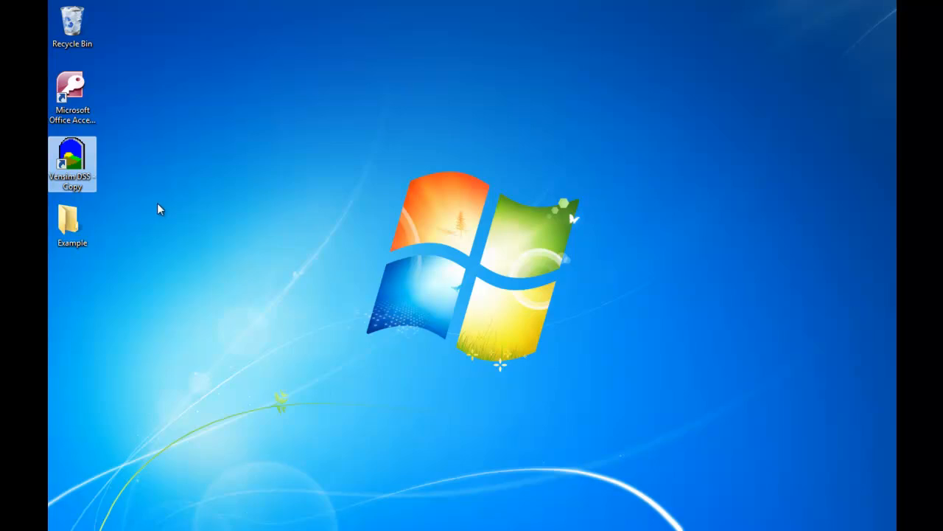
Launch Vensim DSS and place a variable named Var1 in the upper part of the empty sketch.
double_click(86, 164)
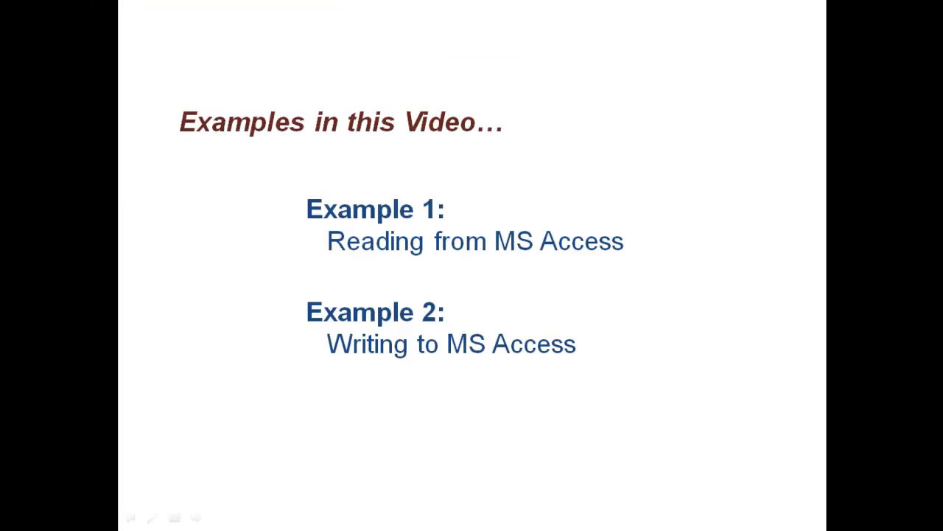
key(Right)
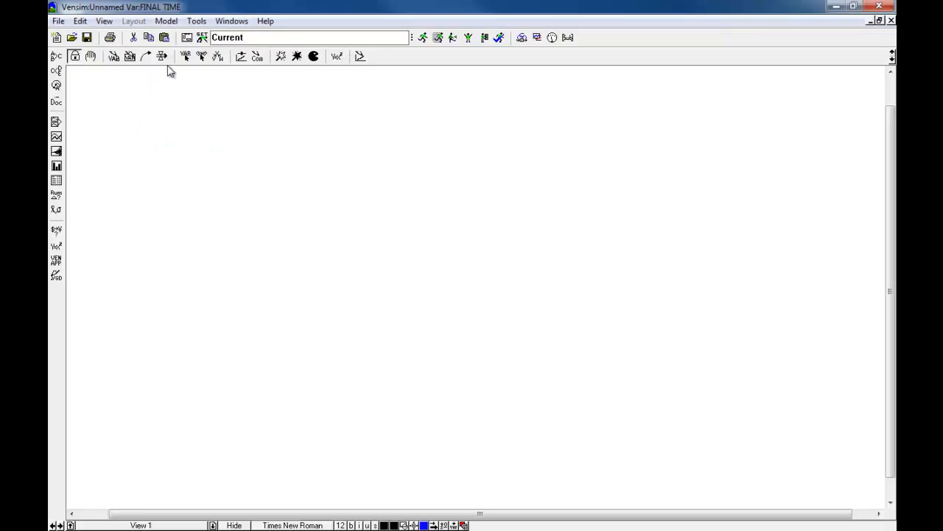
click(284, 230)
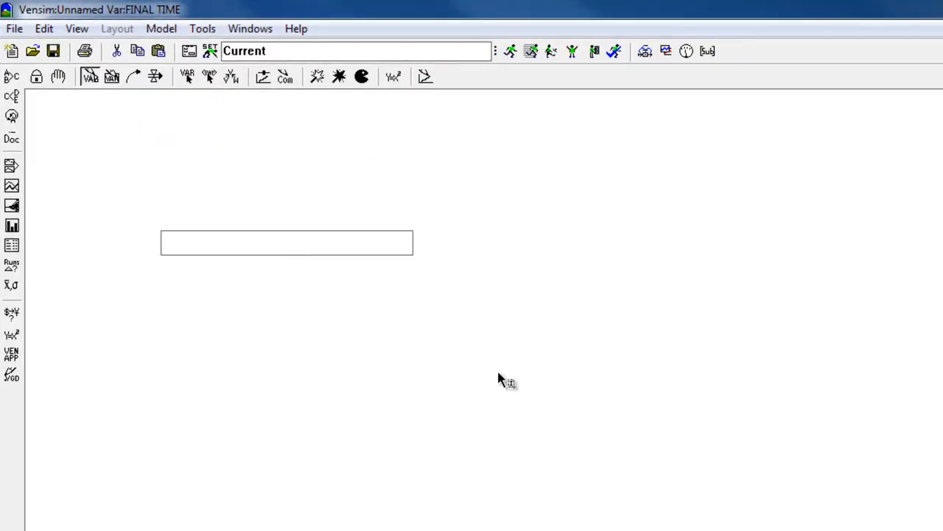
text(Var11)
key(Return)
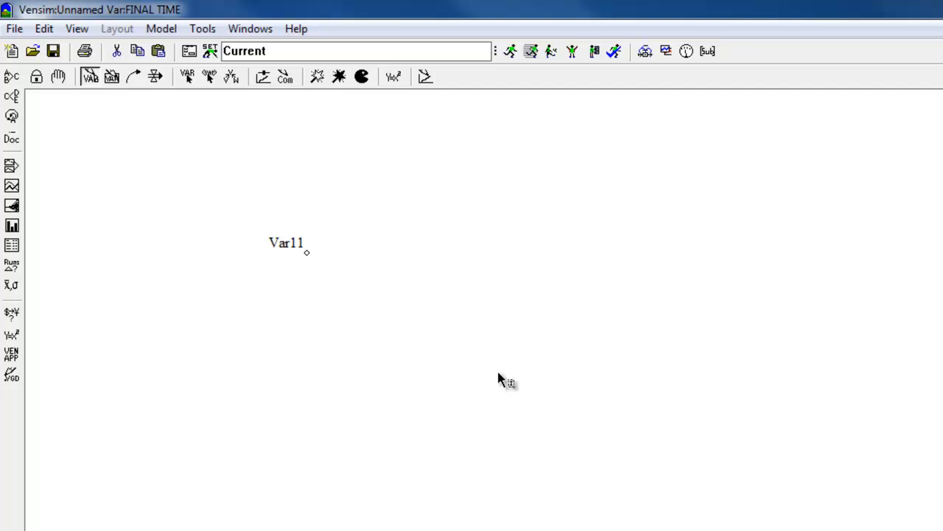
click(297, 246)
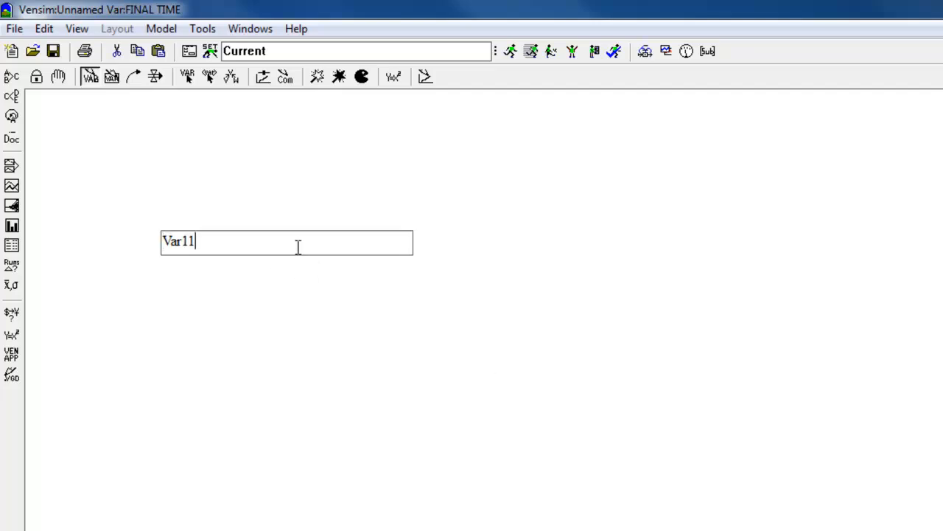
key(BackSpace)
key(Return)
Add a variable Var2 below Var1 and a variable Var3 to the right between them.
click(316, 381)
text(V)
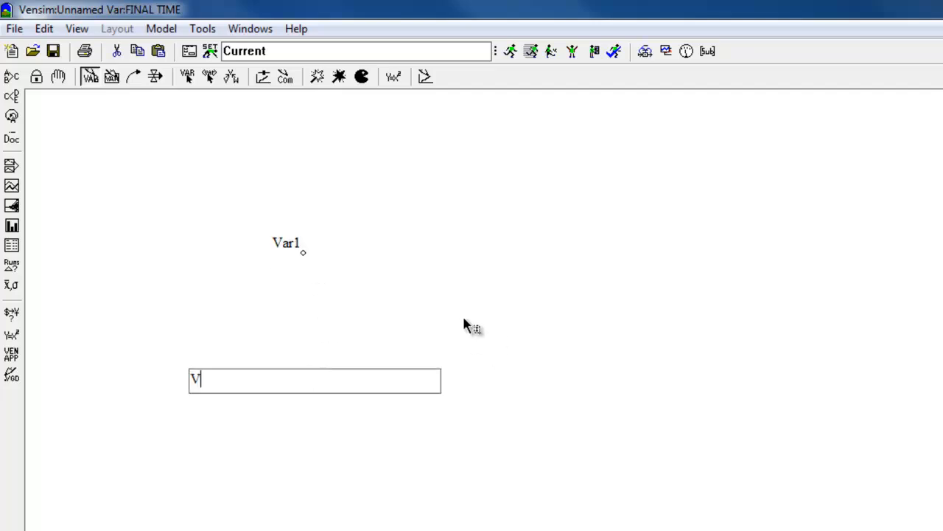
text(ar2)
key(Return)
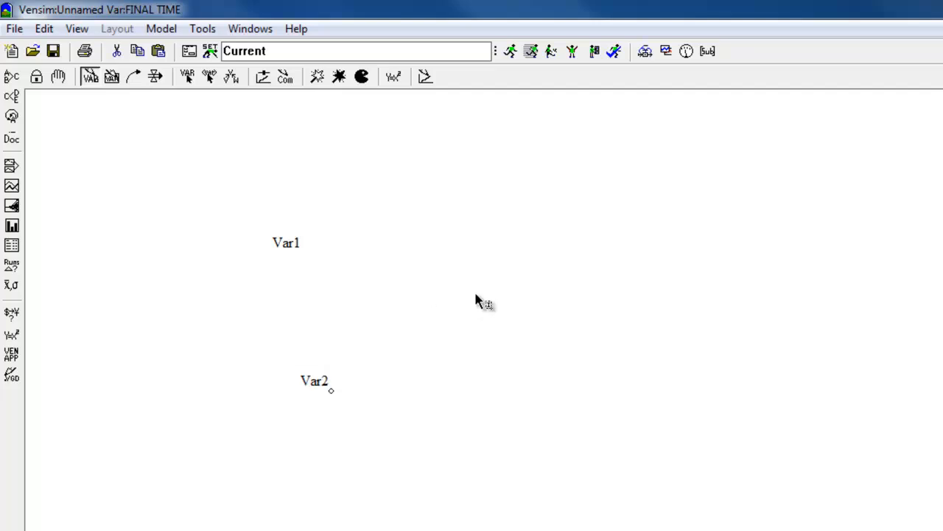
click(475, 294)
text(Var3)
key(Return)
Draw curved arrows from Var1 to Var3 and from Var2 to Var3.
click(133, 76)
click(293, 244)
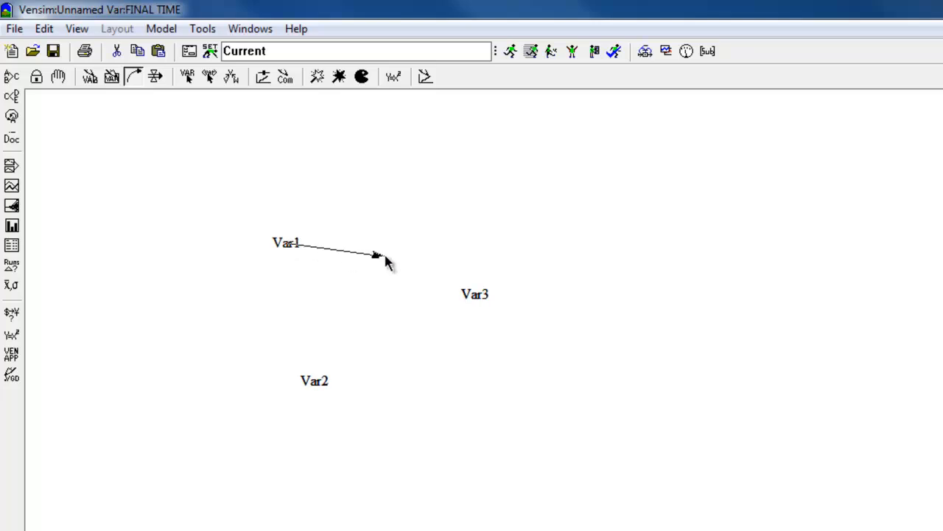
click(417, 238)
click(471, 301)
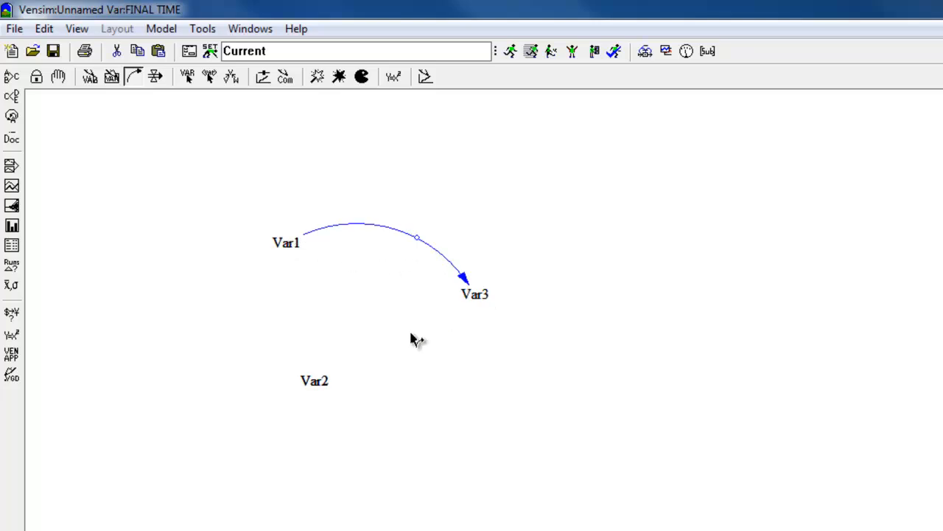
click(319, 388)
click(419, 385)
click(479, 307)
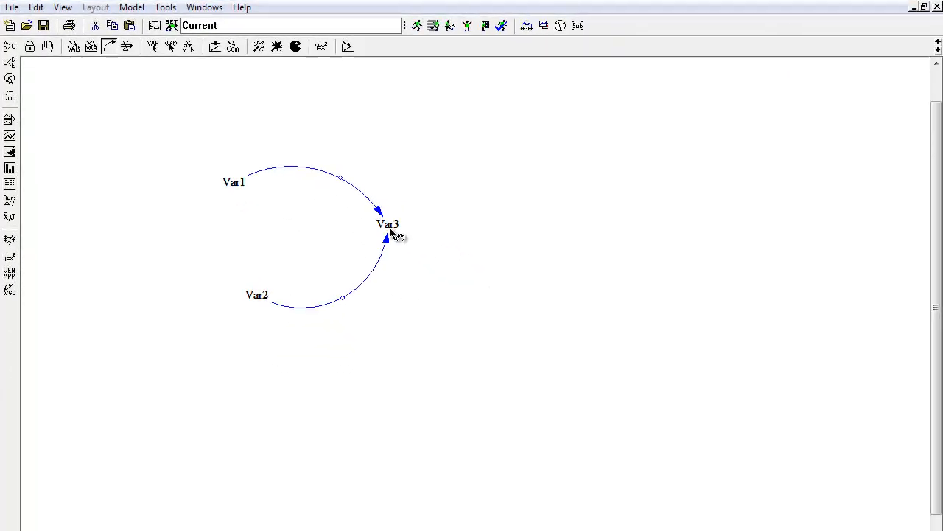
Define the equation of Var3 as Var1+Var2.
click(321, 46)
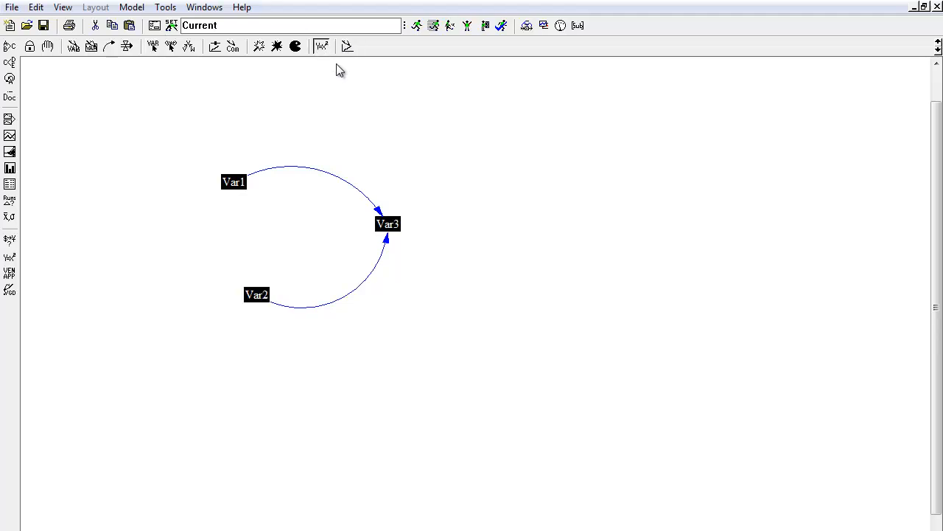
click(388, 224)
click(529, 365)
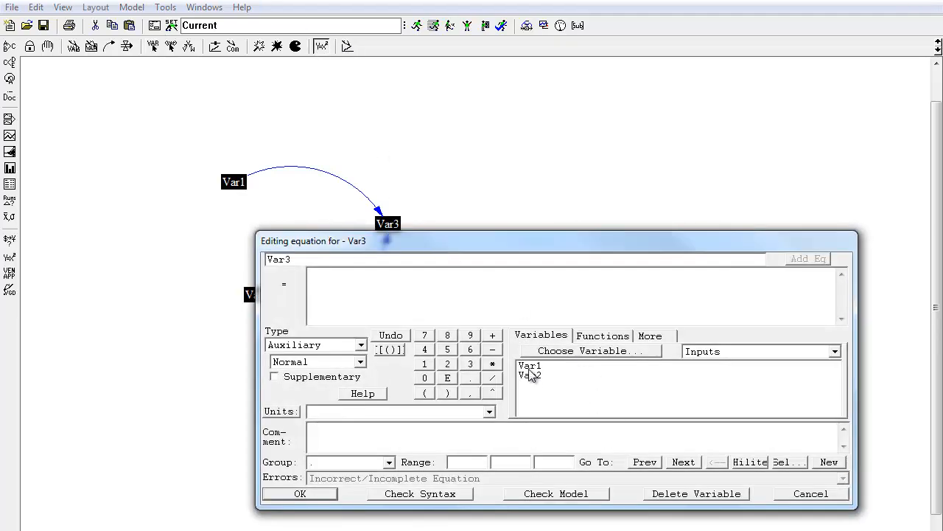
click(493, 335)
click(532, 376)
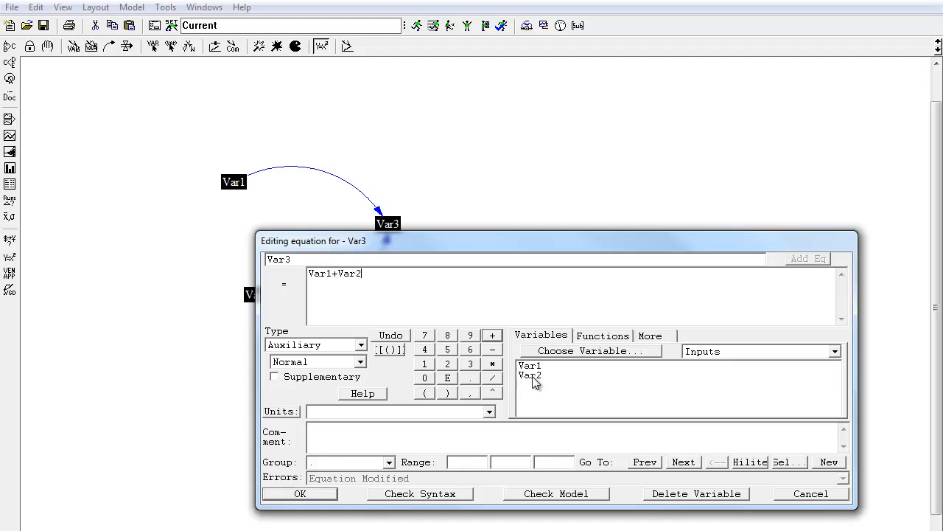
click(321, 495)
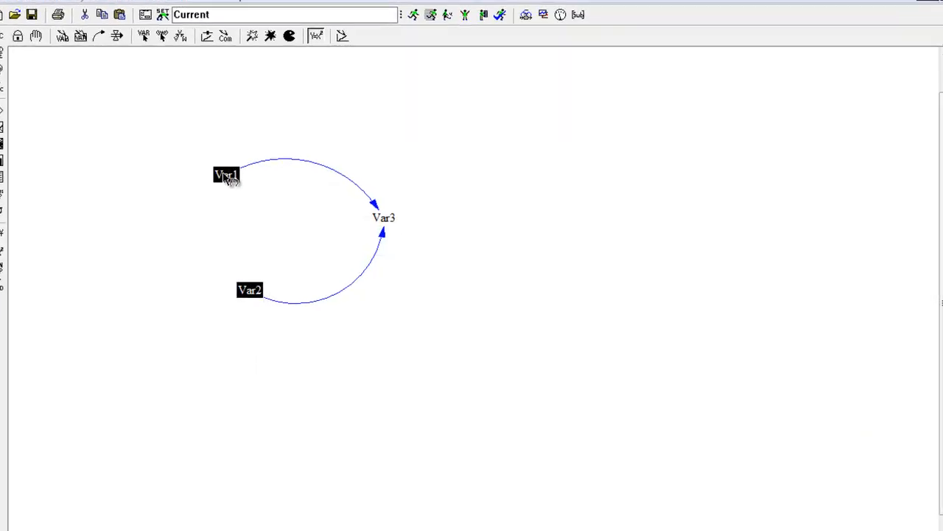
Set the variable type of Var1 to Data in its equation definition.
double_click(227, 177)
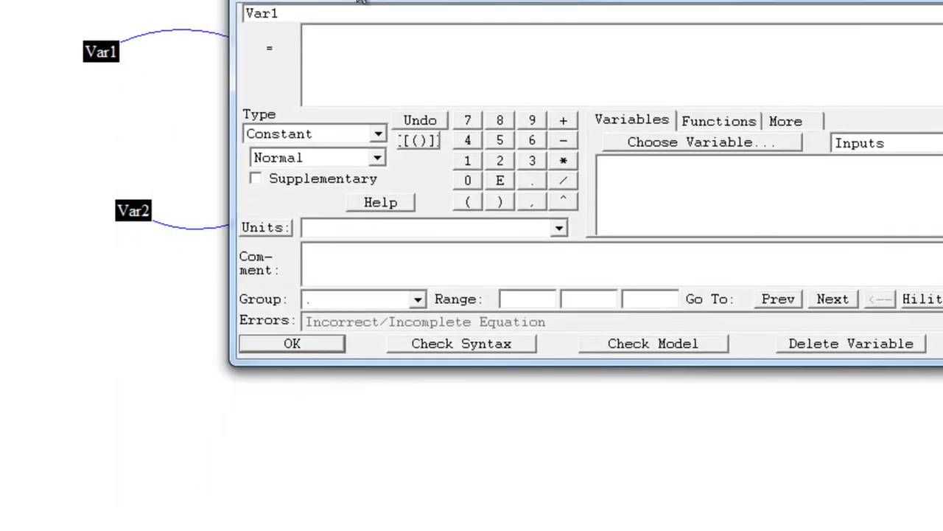
click(376, 136)
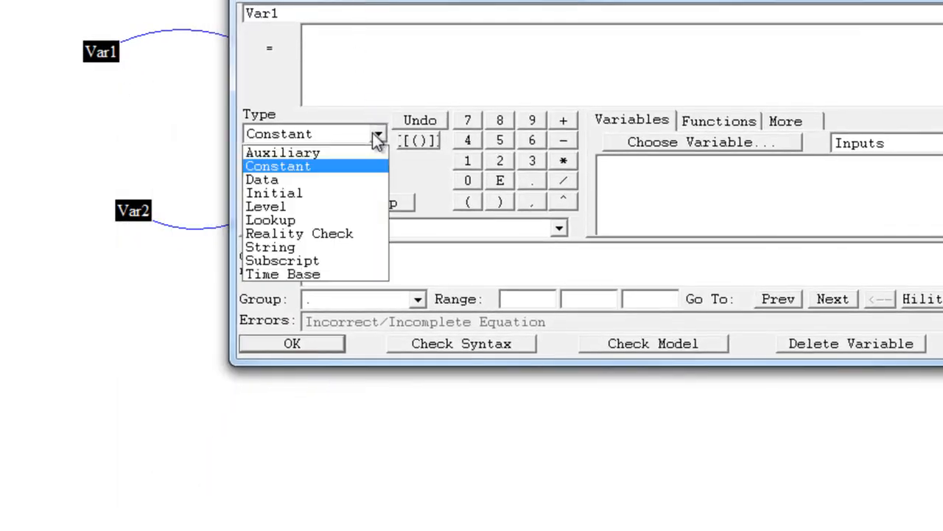
click(329, 180)
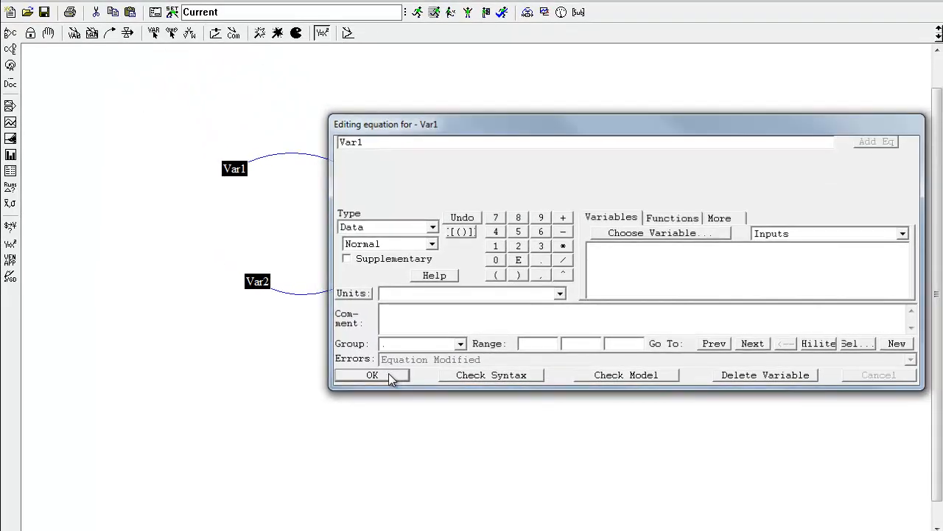
click(308, 343)
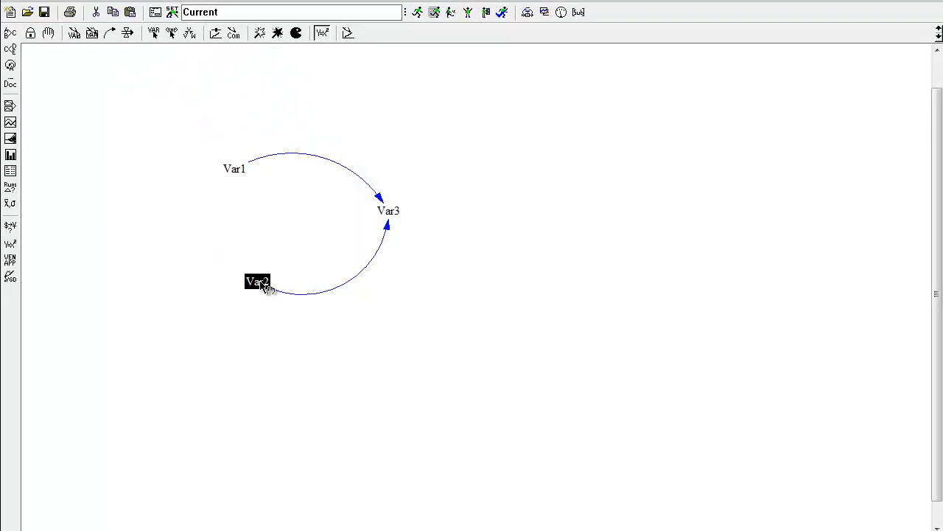
Set the variable type of Var2 to Data in its equation definition.
click(264, 283)
click(432, 227)
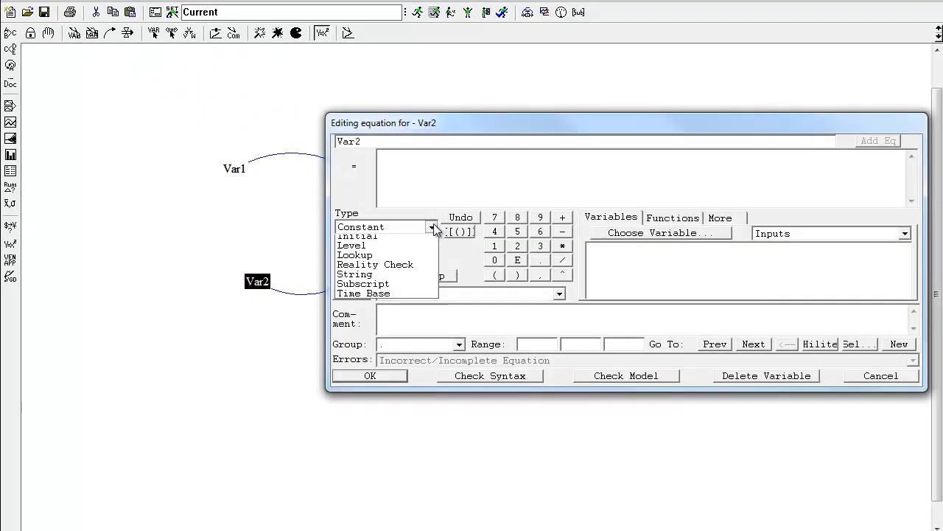
click(427, 265)
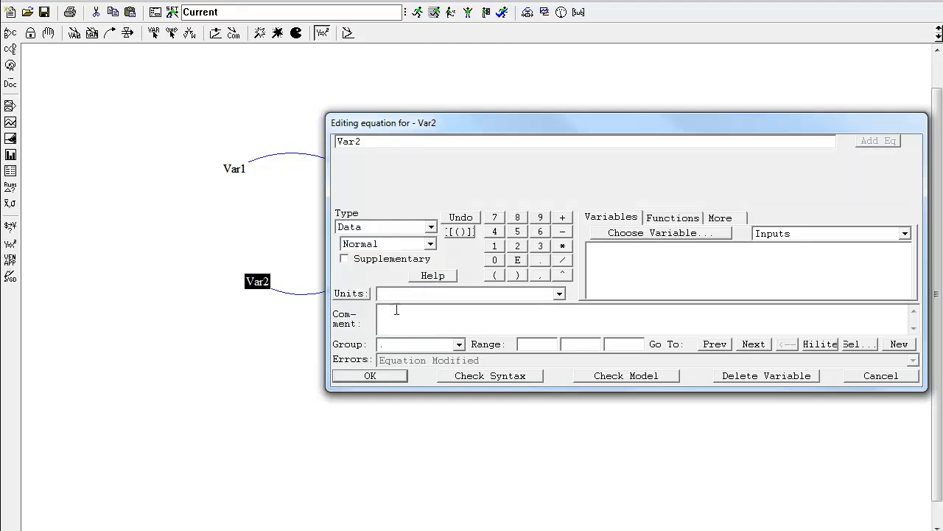
click(386, 372)
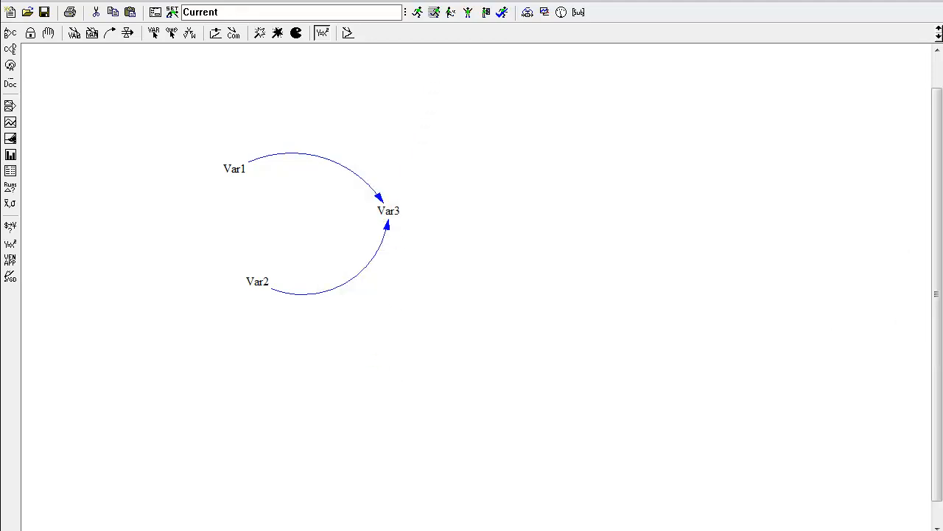
Uncover the desktop, launch Microsoft Access and start a new blank database with the file name DB.
drag(413, 0, 572, 115)
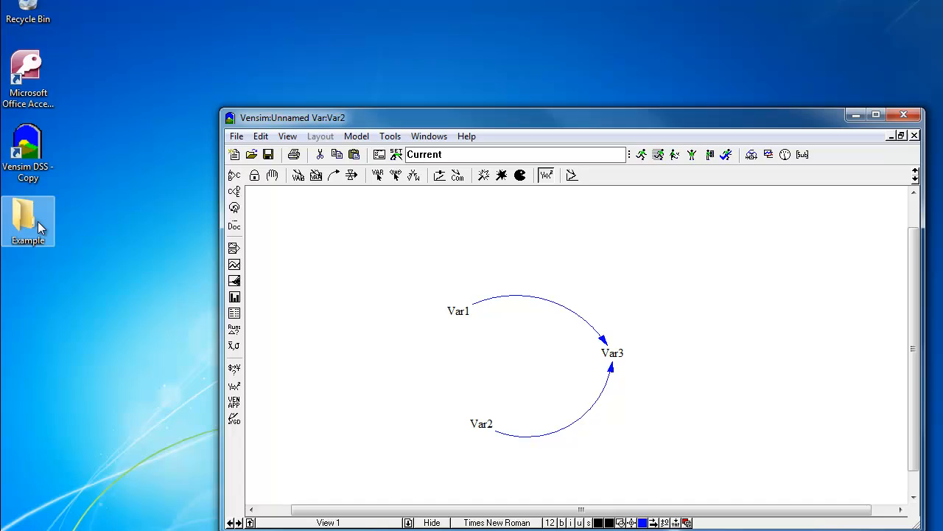
double_click(37, 90)
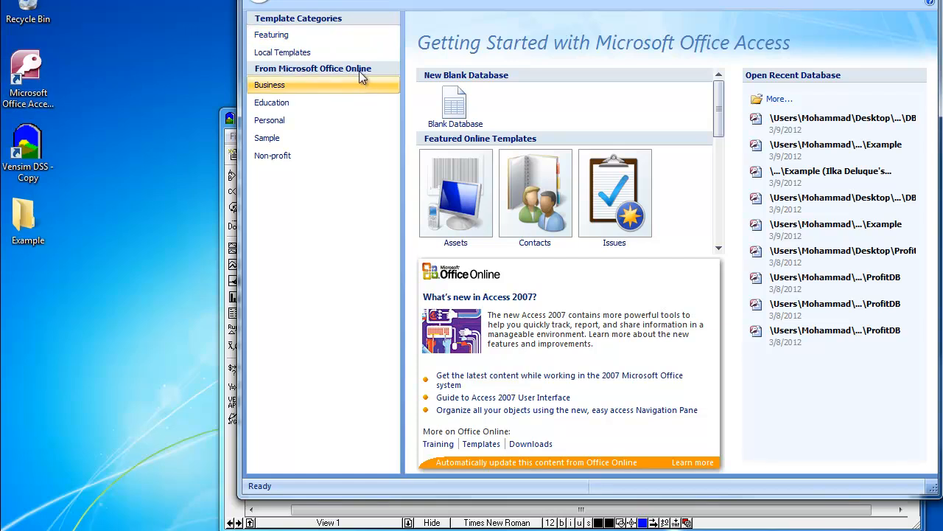
click(455, 105)
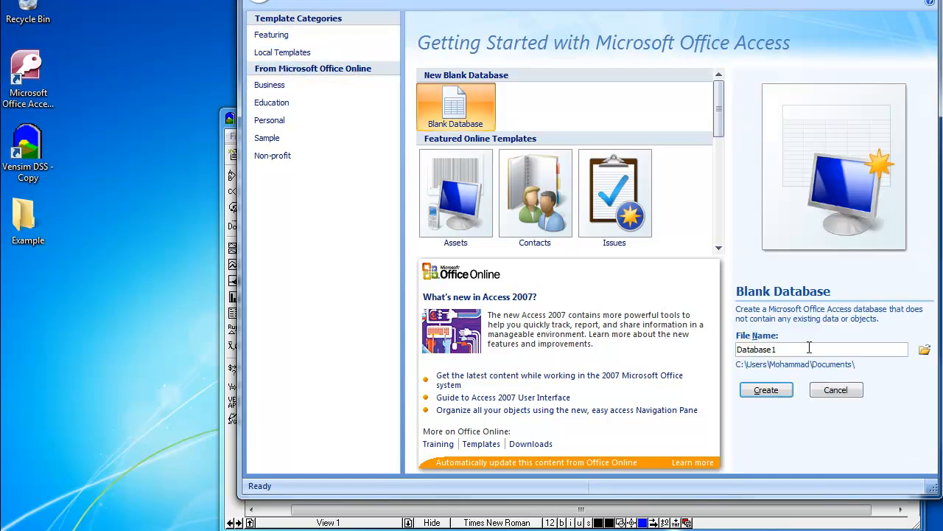
text(DB)
Choose the Example folder on the desktop as the save location and create the DB database there.
click(925, 351)
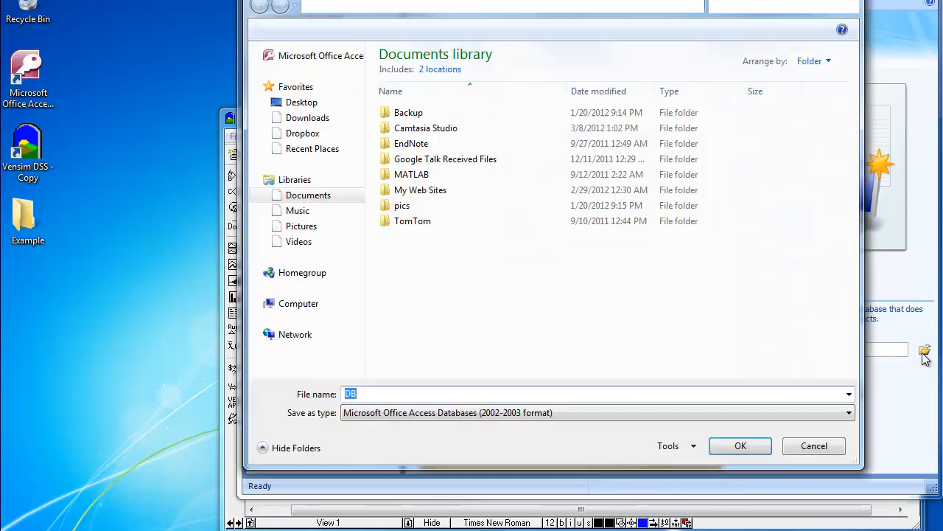
click(304, 103)
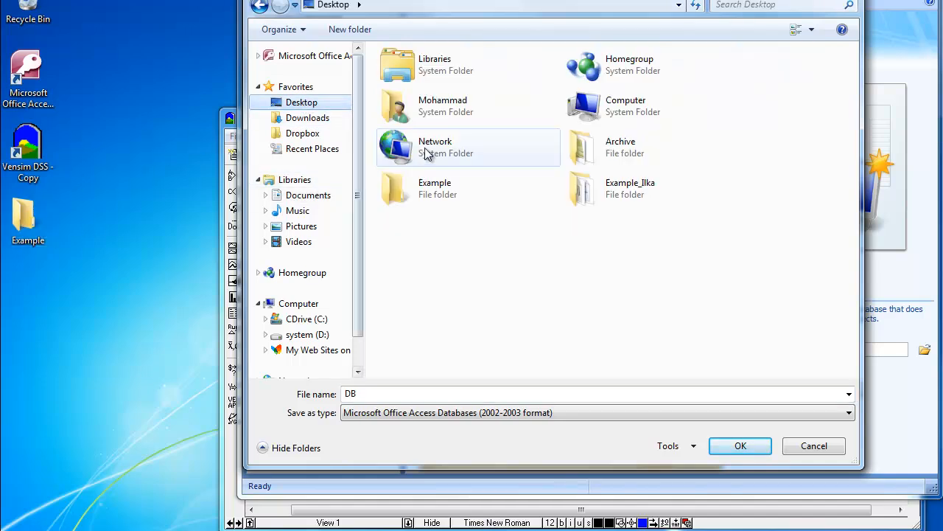
click(470, 193)
double_click(465, 186)
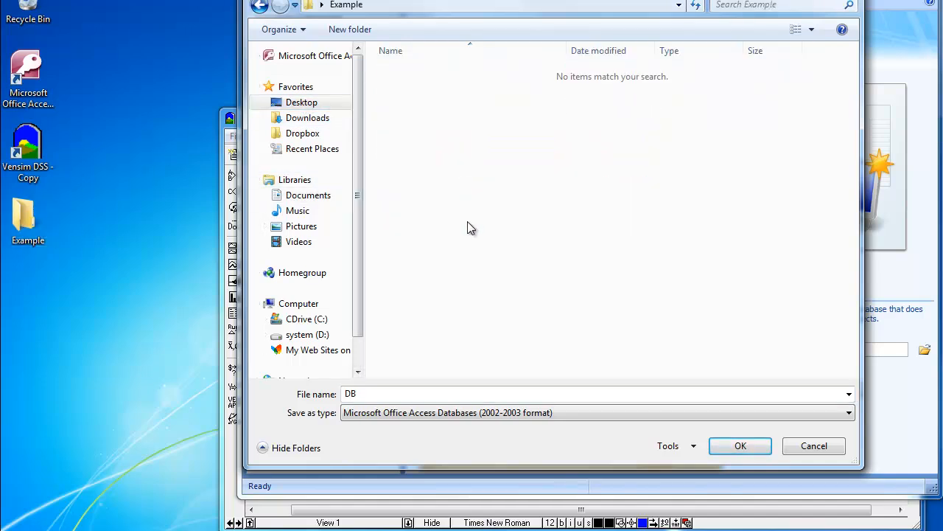
double_click(376, 392)
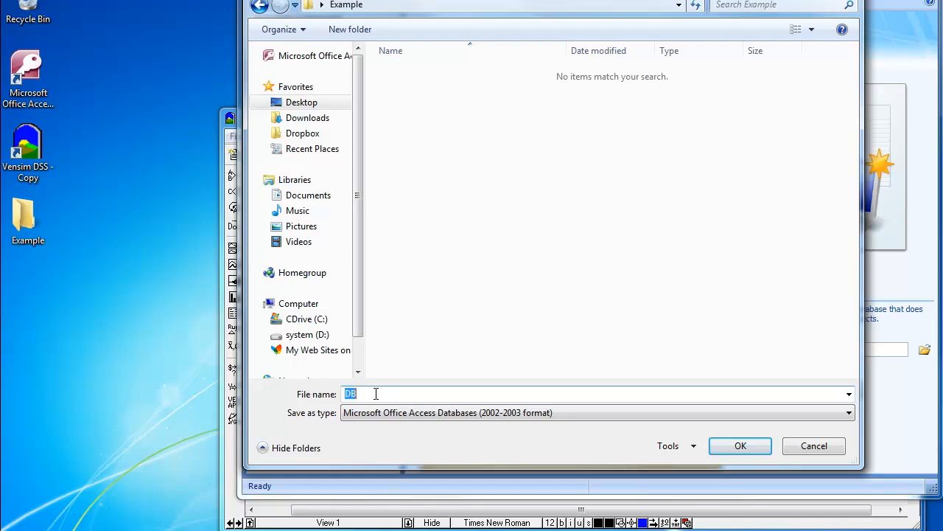
click(737, 446)
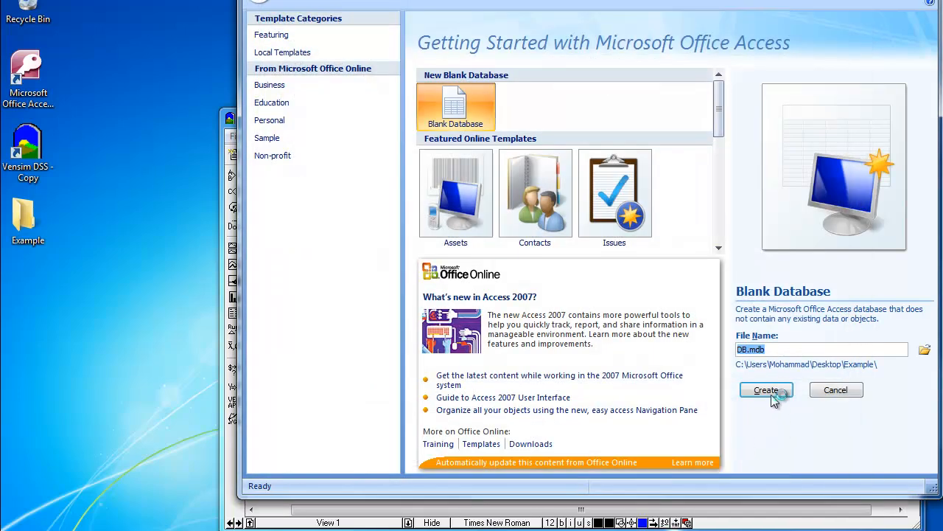
click(770, 391)
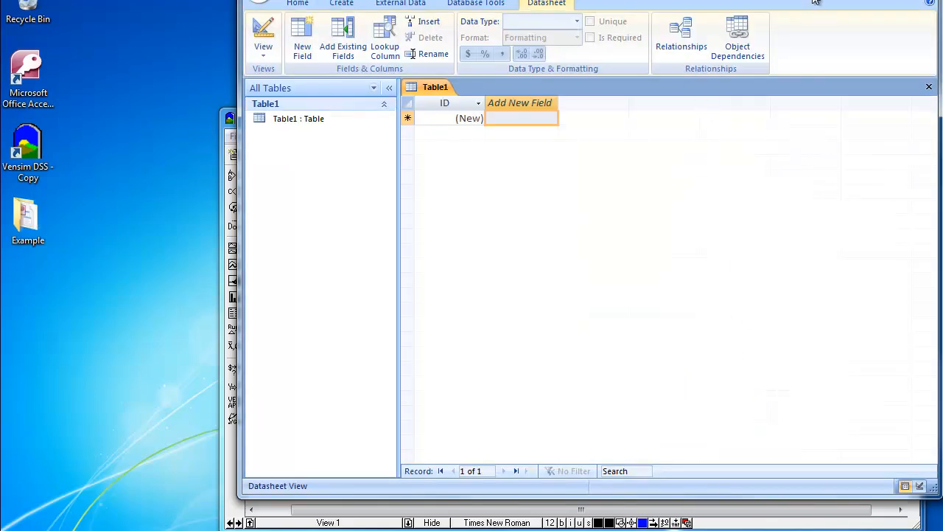
Shrink the Access window and move it so the Vensim diagram shows beside it.
drag(818, 1, 621, 27)
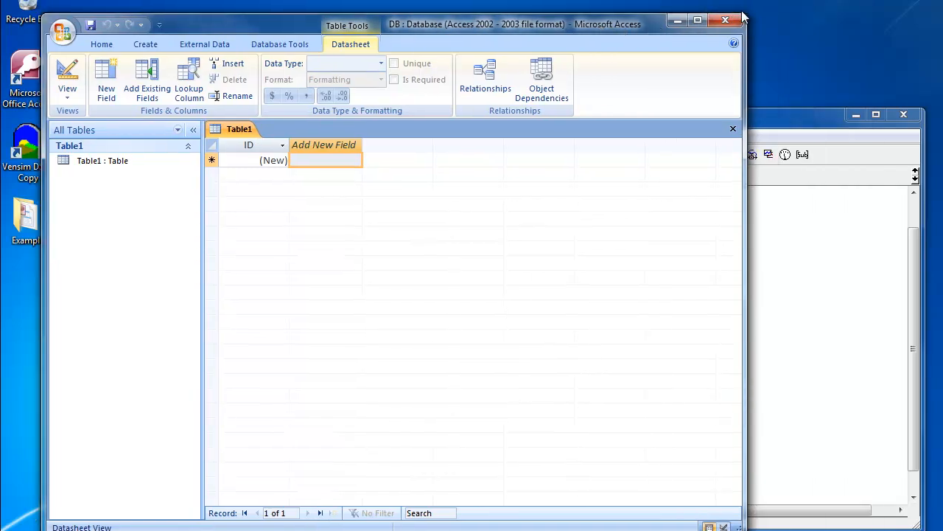
drag(732, 20, 434, 131)
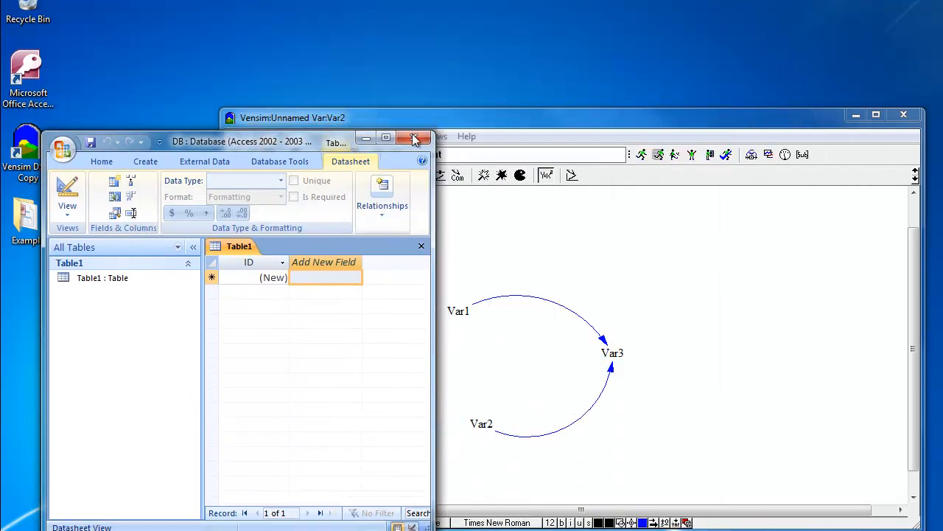
drag(289, 139, 283, 1)
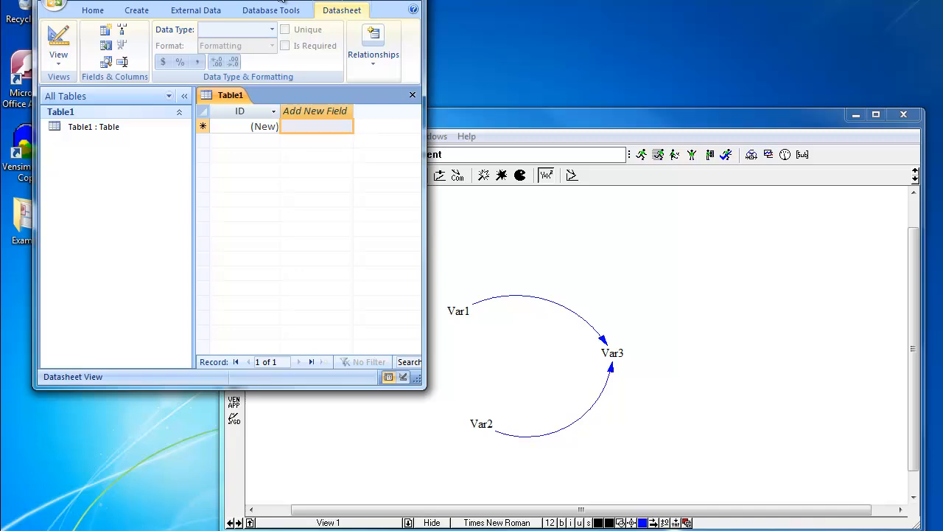
Move the Access window clear of the desktop icons and open the Example folder.
click(460, 115)
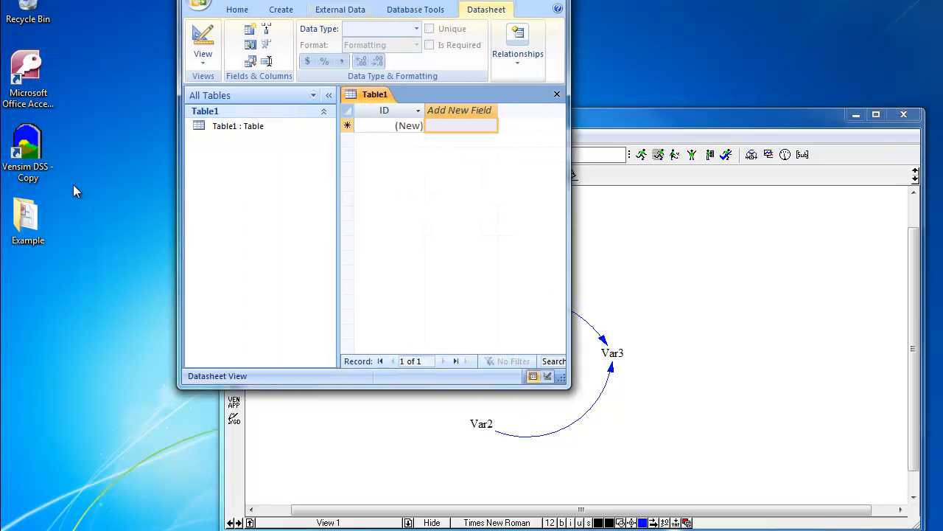
double_click(28, 217)
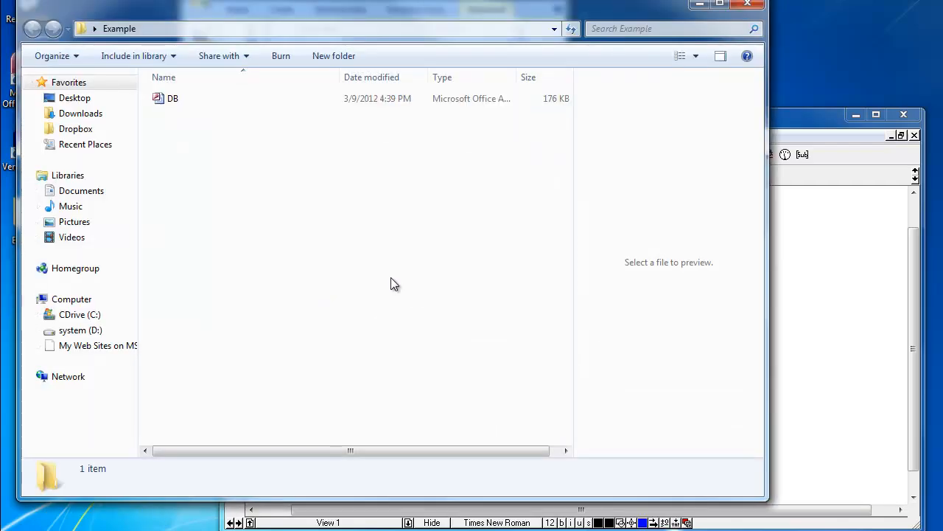
Create a new text document named Input in the Example folder.
right_click(391, 278)
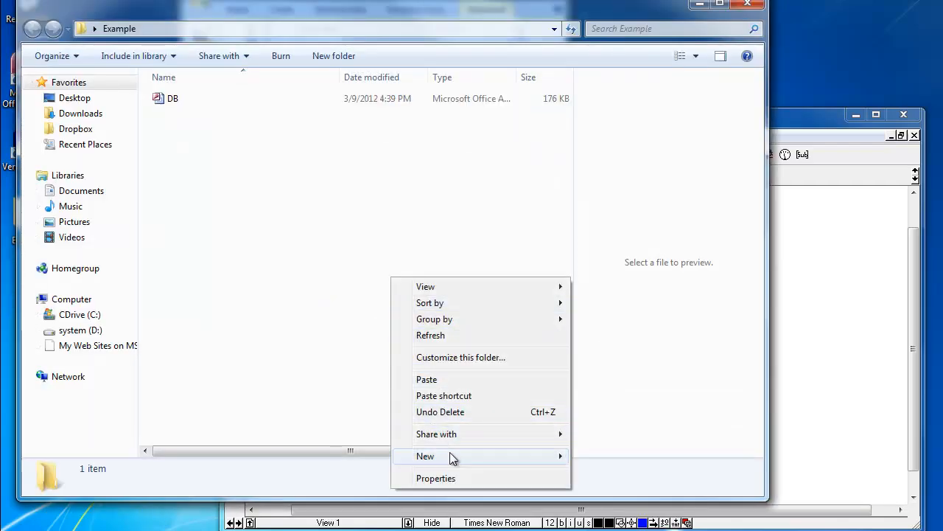
mouse_move(472, 456)
click(597, 400)
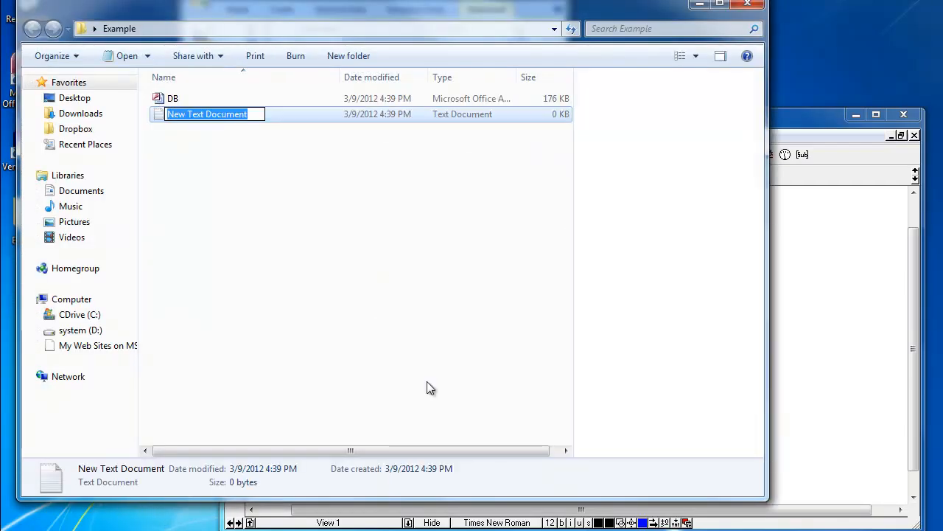
text(Input)
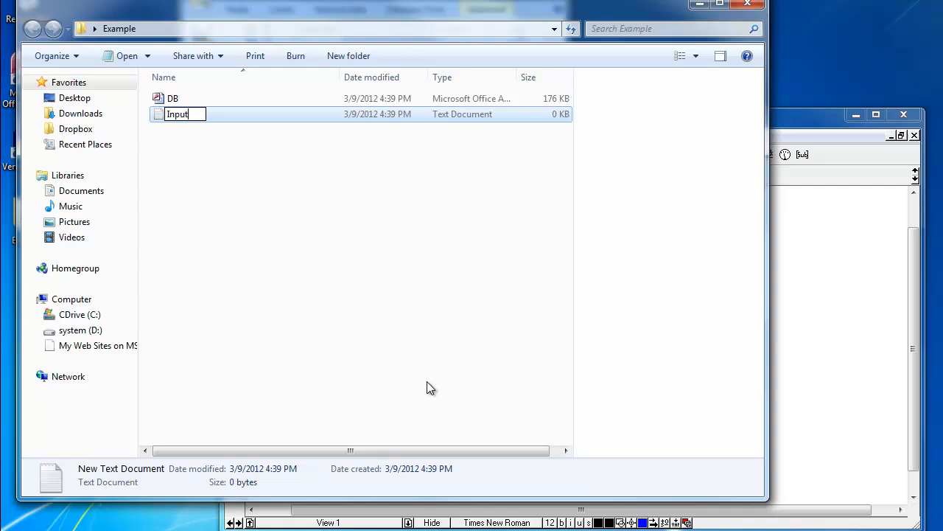
key(Return)
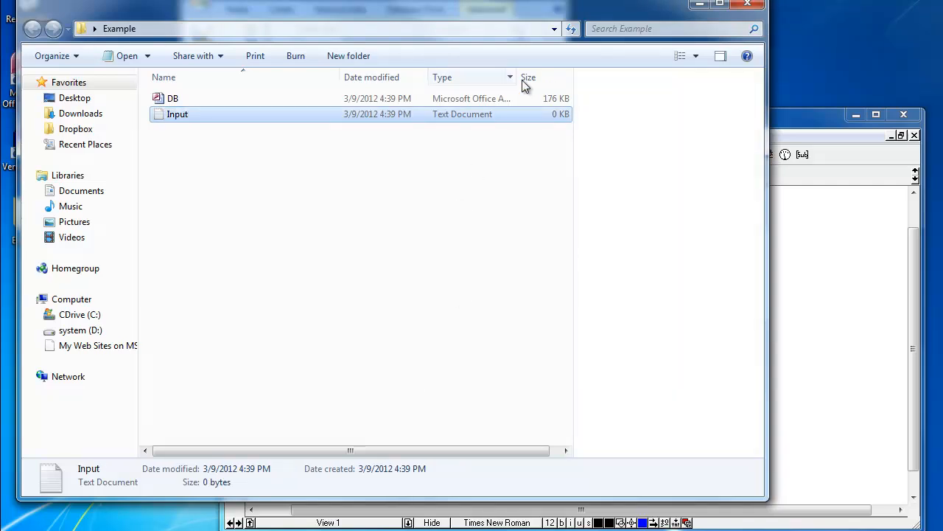
Return to Vensim, close the Example folder window and save the model as Example in the desktop's Example folder.
click(819, 119)
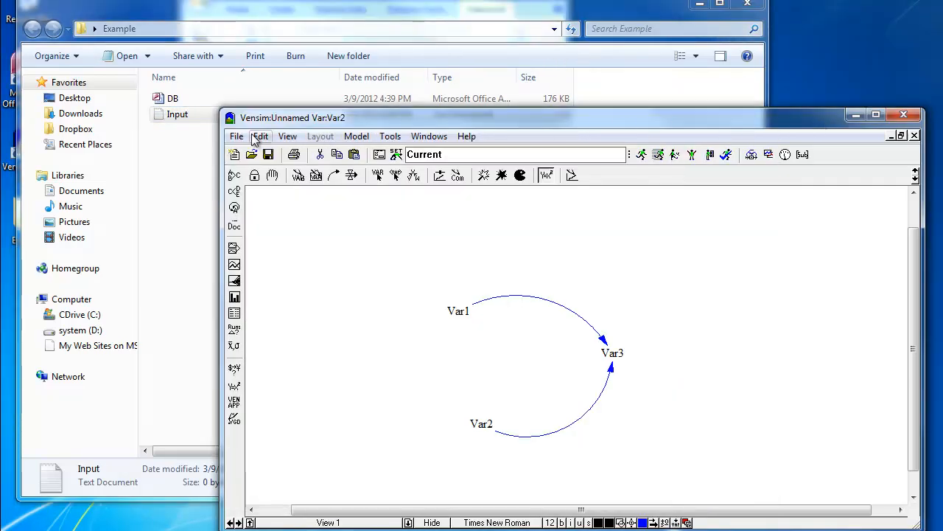
click(748, 3)
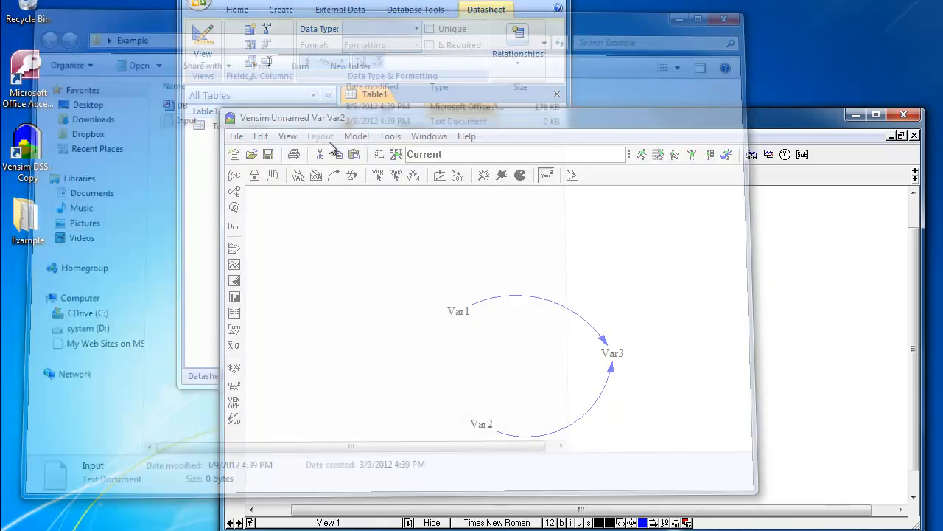
click(236, 137)
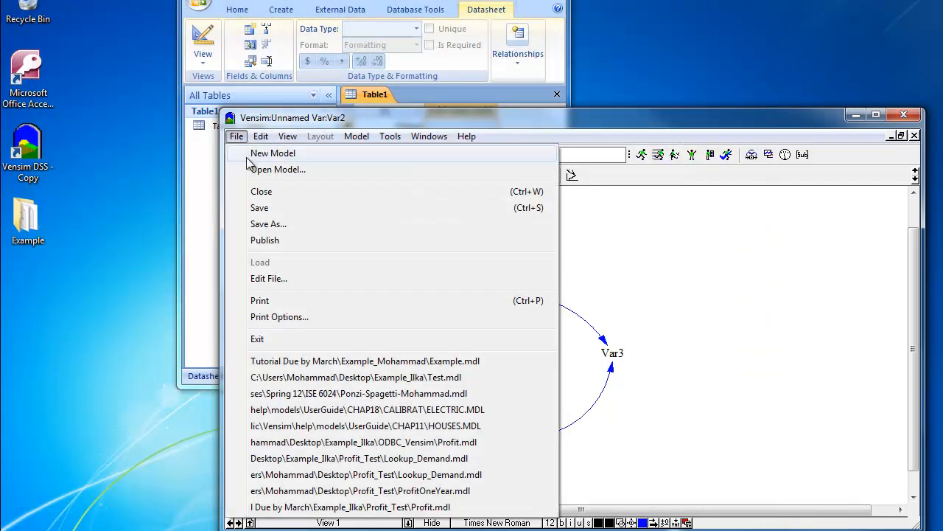
click(272, 278)
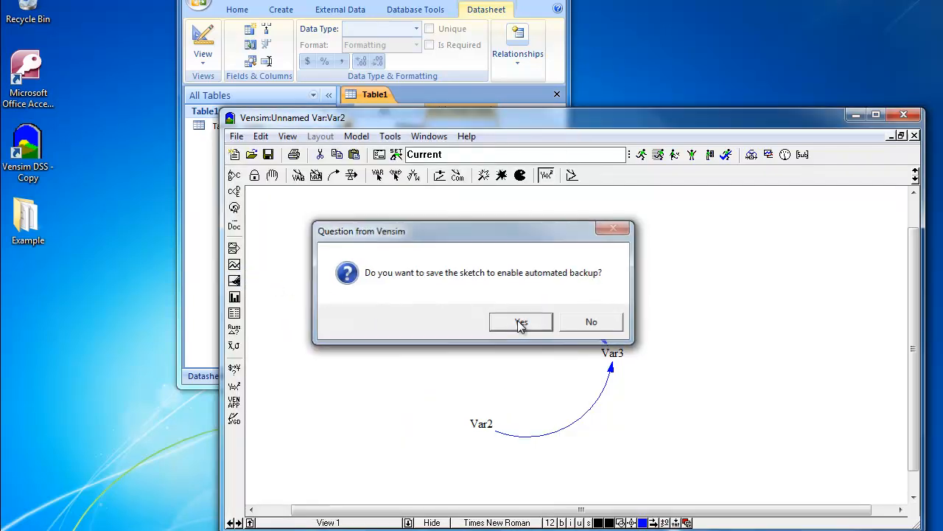
click(521, 323)
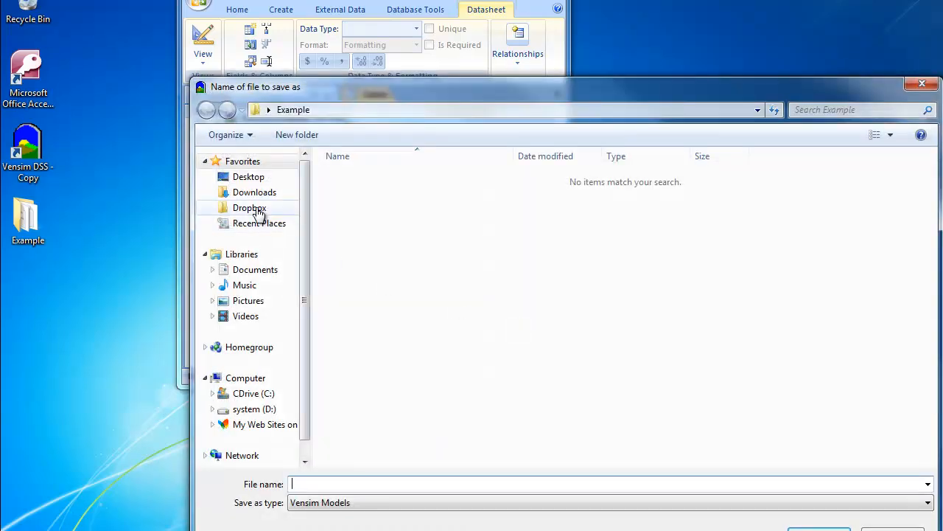
click(249, 177)
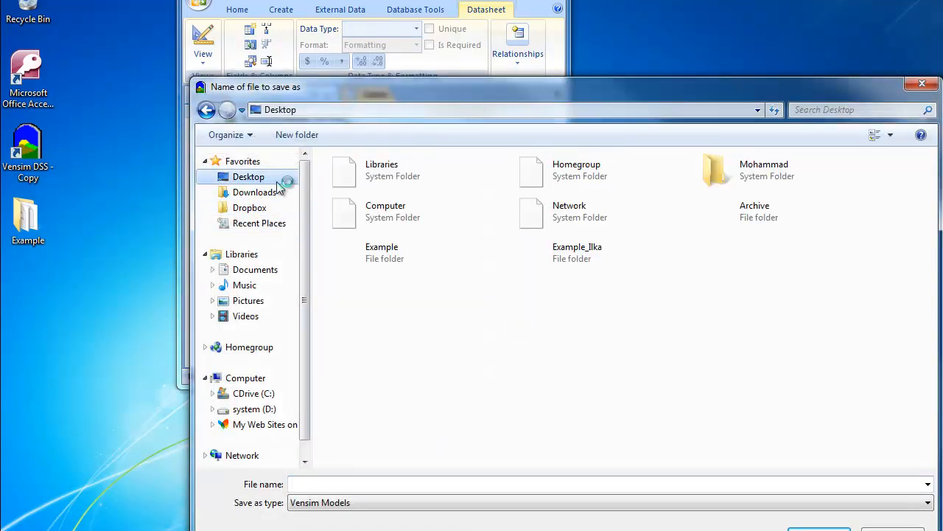
double_click(394, 252)
click(339, 480)
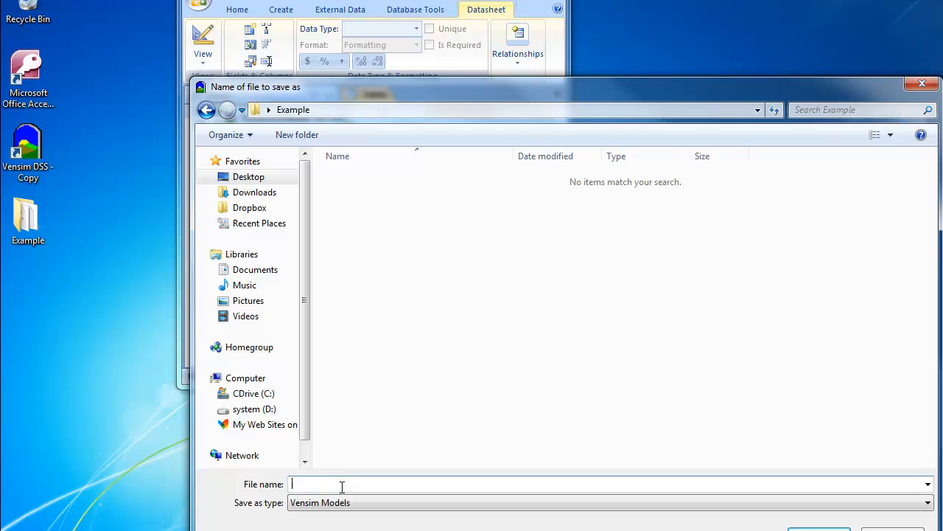
text(Example)
key(Return)
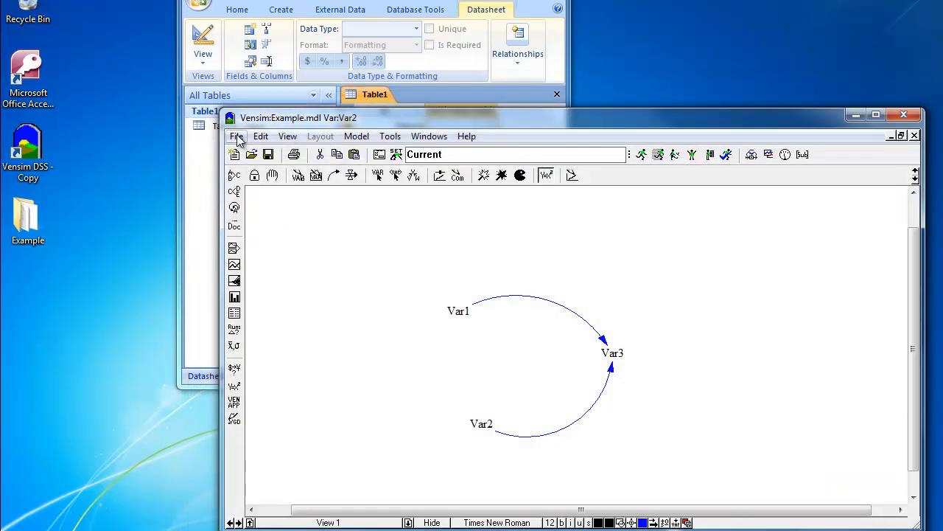
Open the Input text file for editing in Vensim and move the Vensim window up, with the Example folder showing beside it.
click(237, 138)
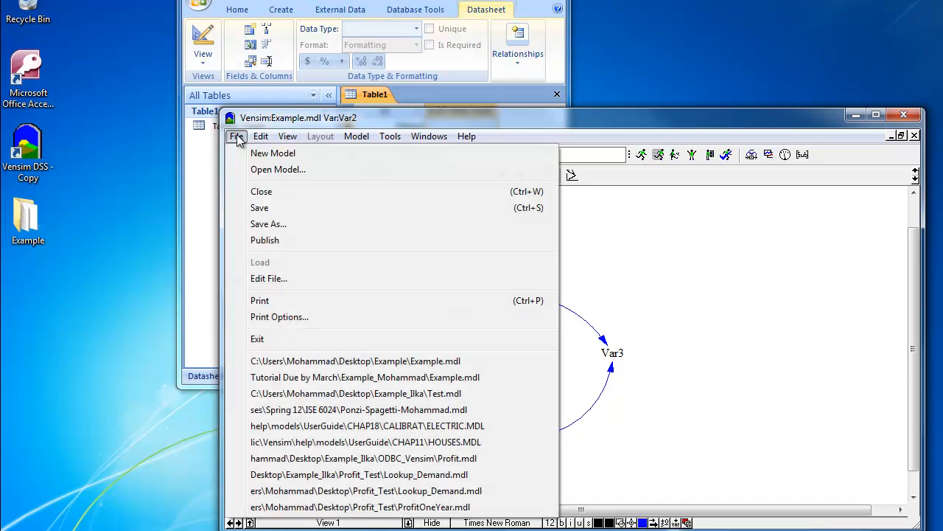
click(295, 279)
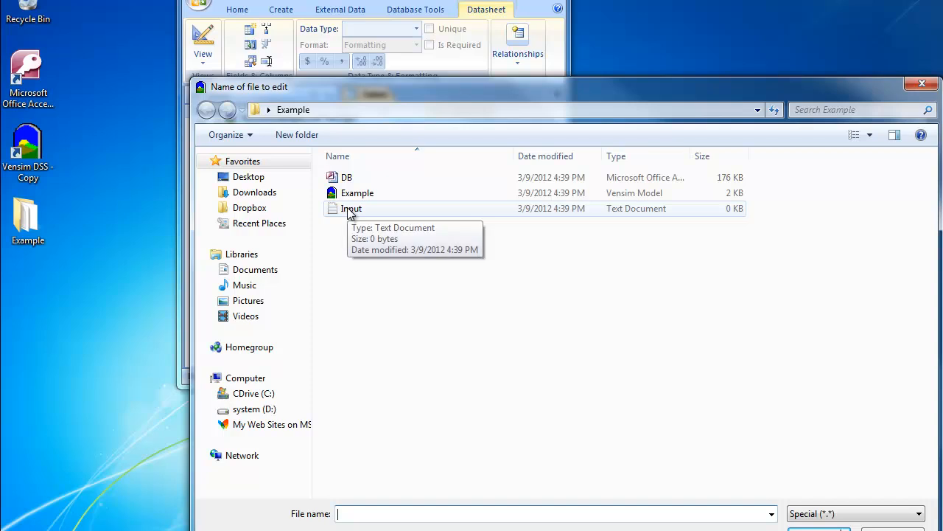
click(351, 223)
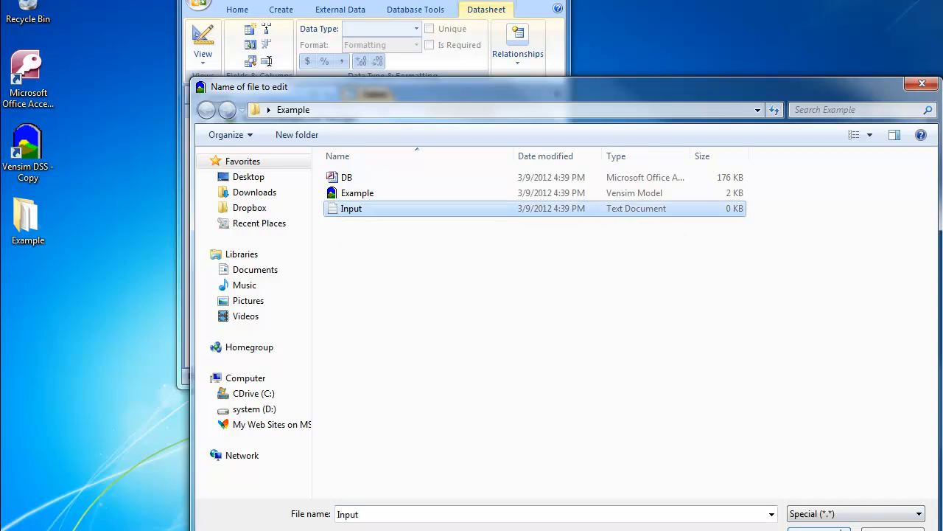
click(803, 525)
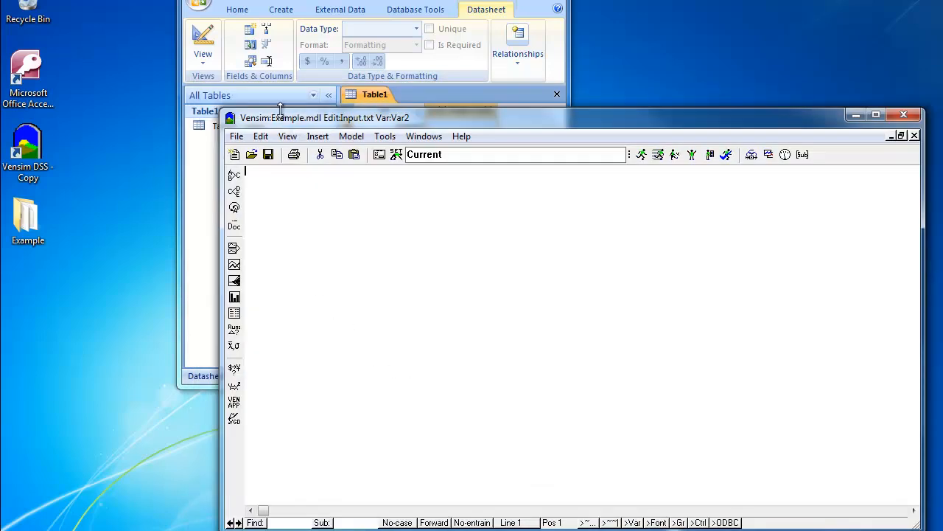
drag(278, 111, 281, 62)
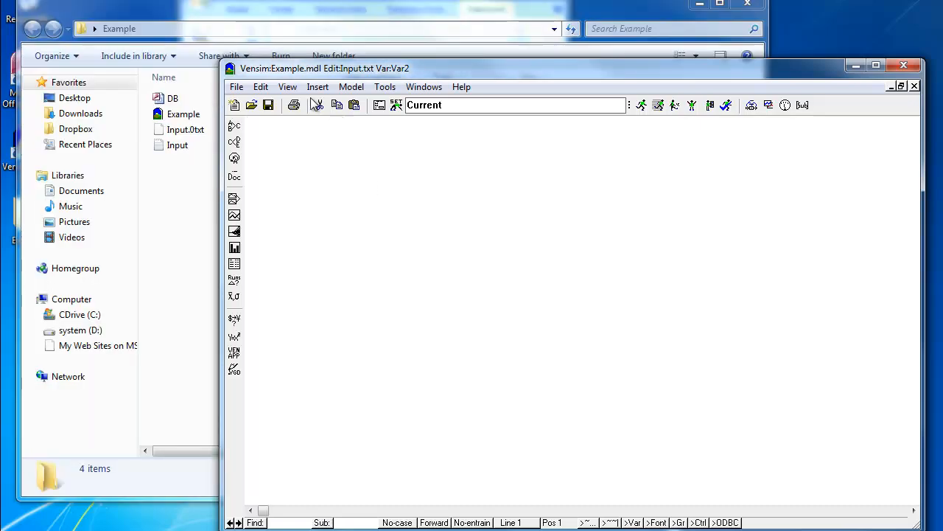
click(228, 169)
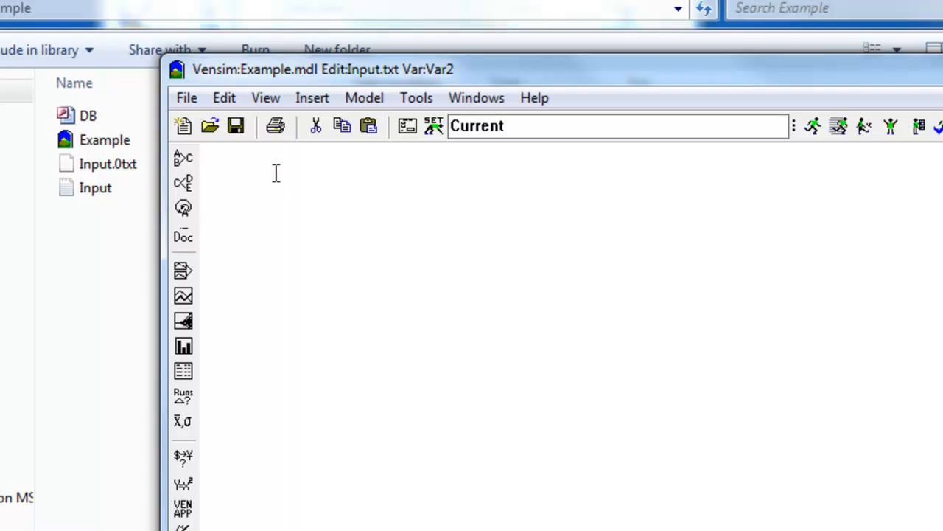
Insert an ODBC connection into the Input file using the MS Access Database machine data source.
click(307, 101)
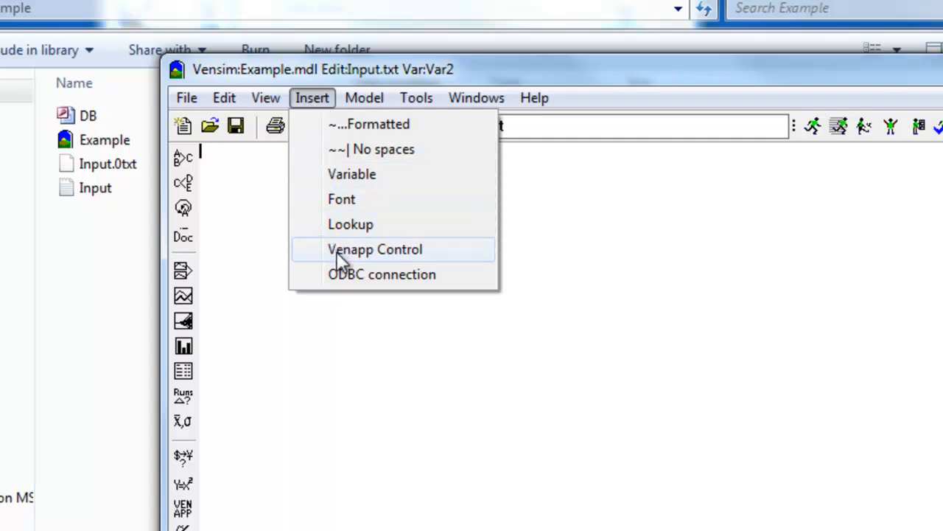
click(343, 274)
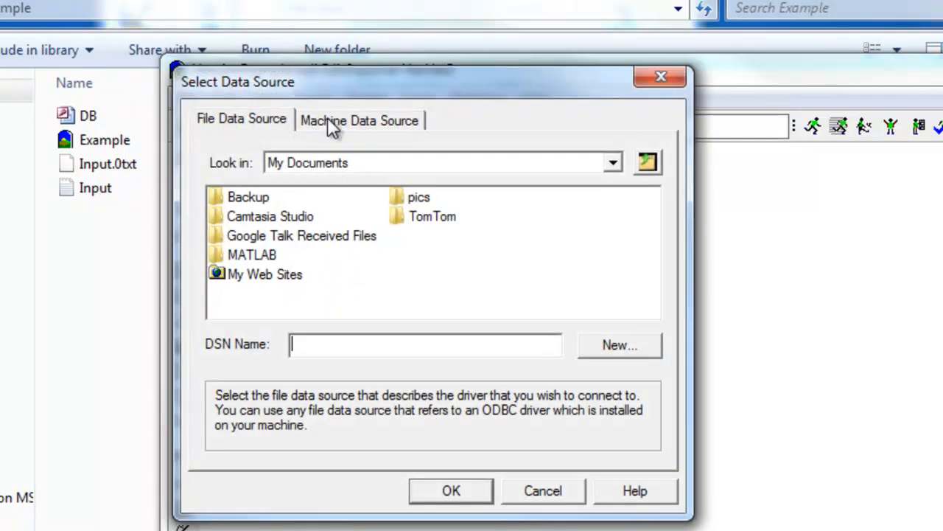
click(331, 124)
click(278, 202)
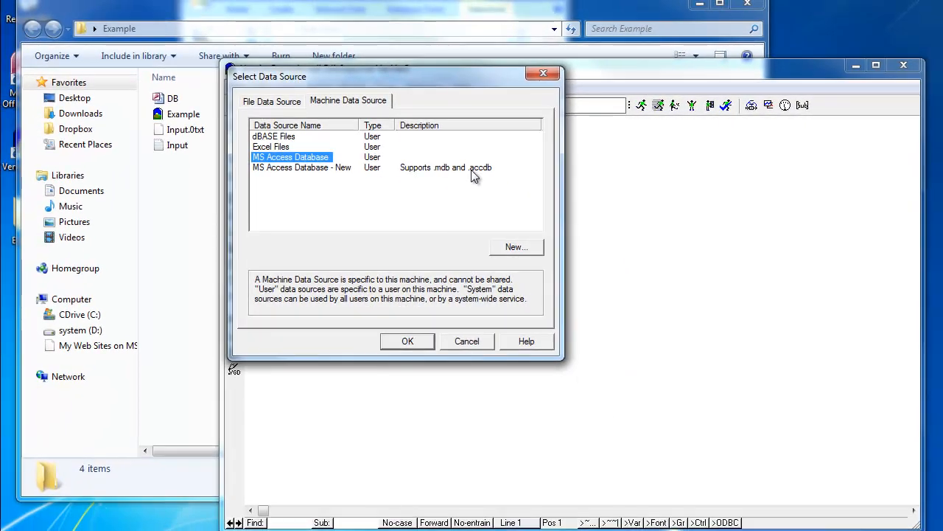
double_click(321, 157)
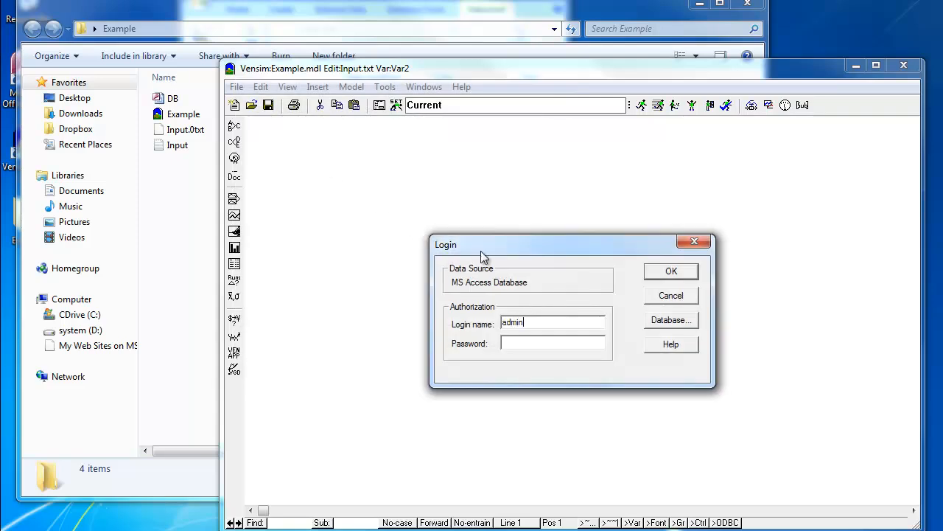
Accept the default login and choose DB.mdb in the Example folder as the database to connect to.
click(670, 273)
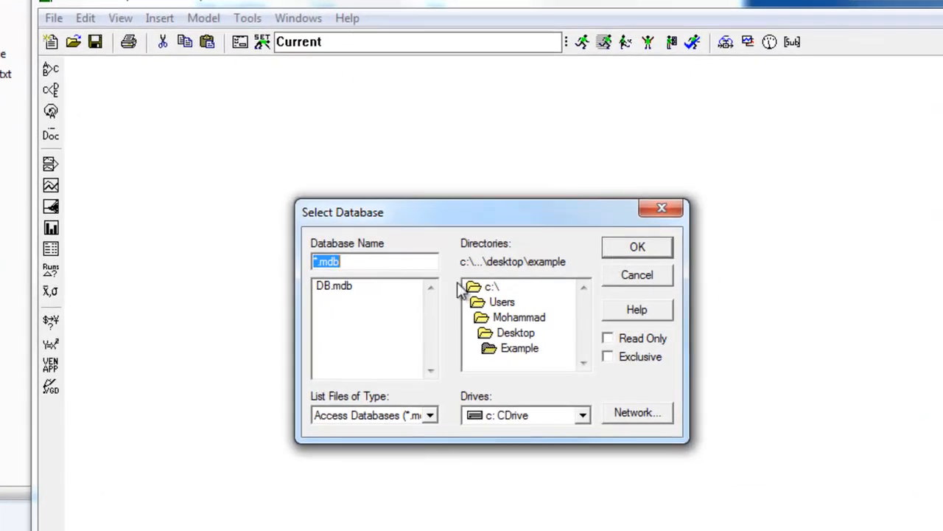
click(330, 288)
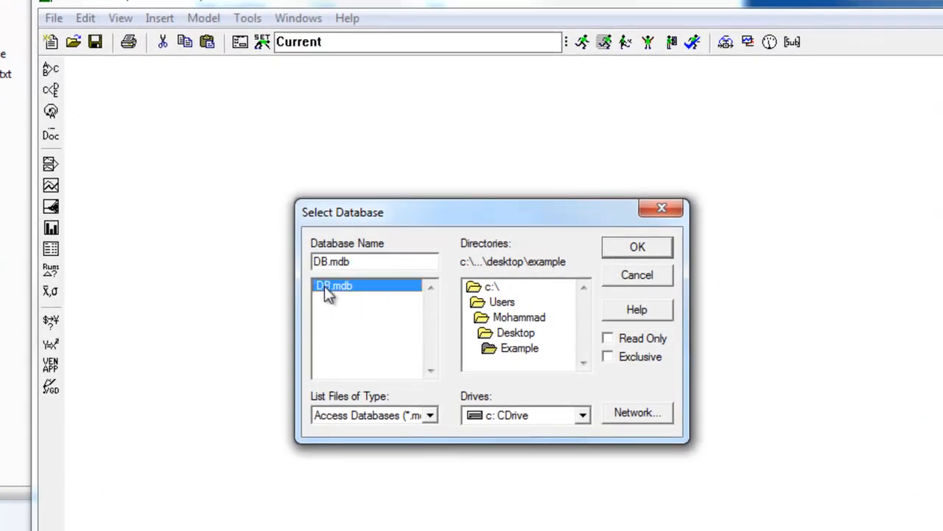
click(632, 251)
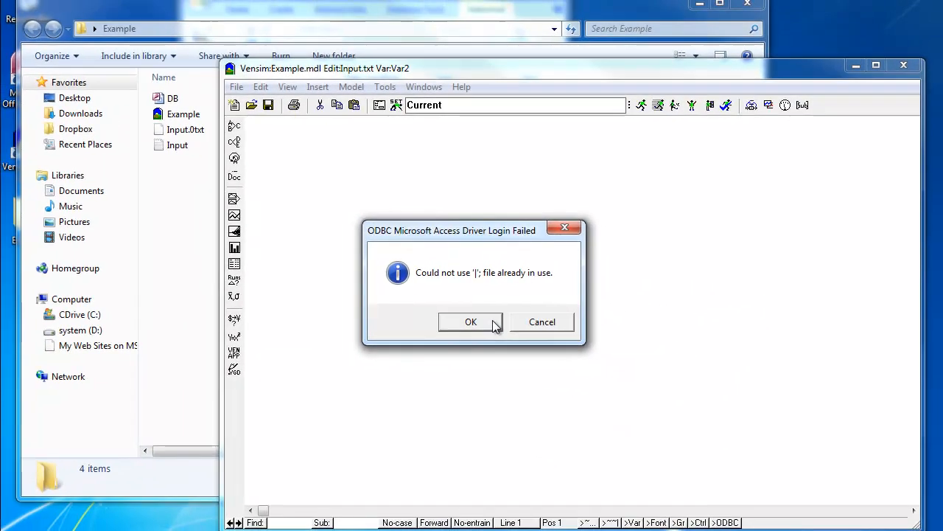
click(487, 323)
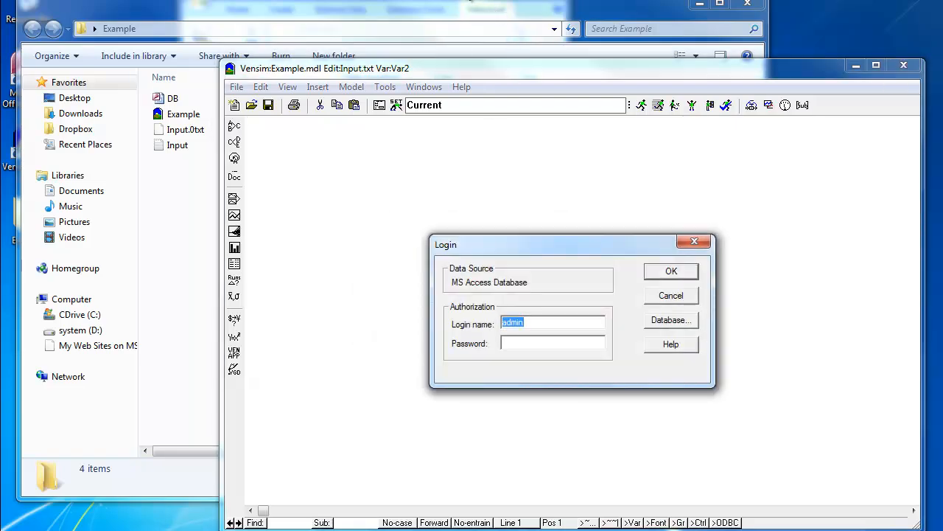
Close the Access window holding the database open and submit the ODBC login again.
click(476, 2)
click(555, 1)
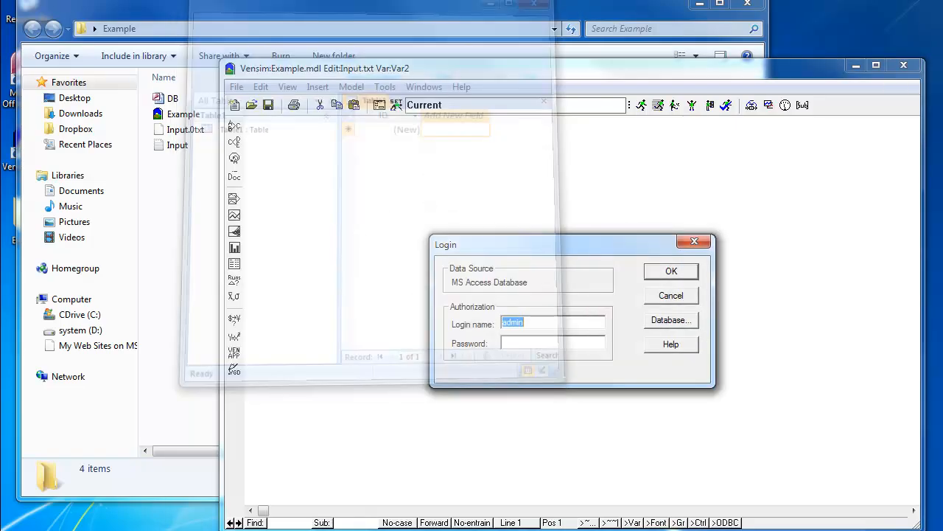
click(678, 271)
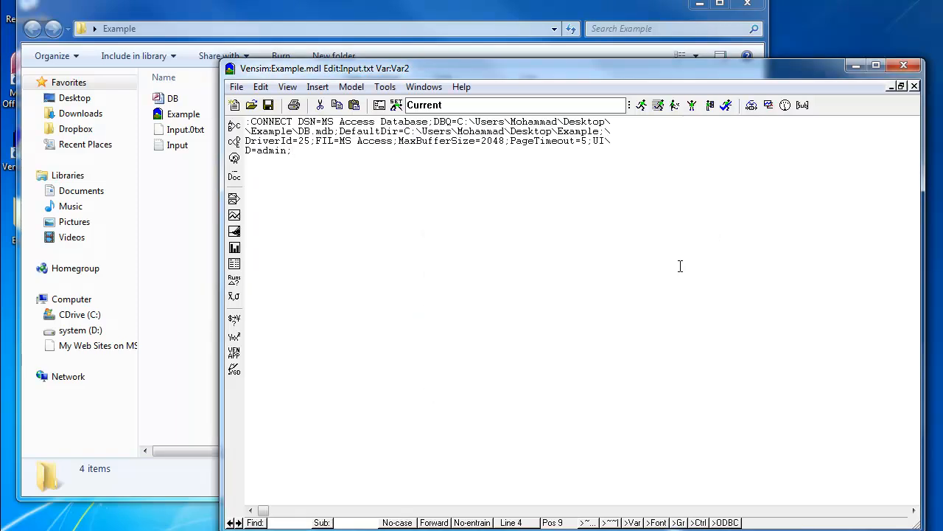
Add a :DATA line below the connection string, separated by a blank line, and start an indented line under it.
key(Return)
key(Return)
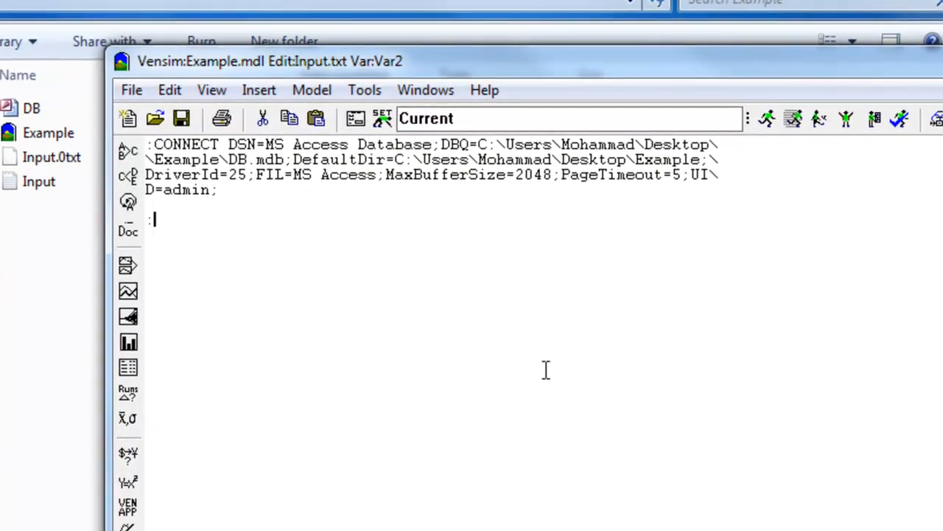
text(:DATA)
key(Return)
key(Tab)
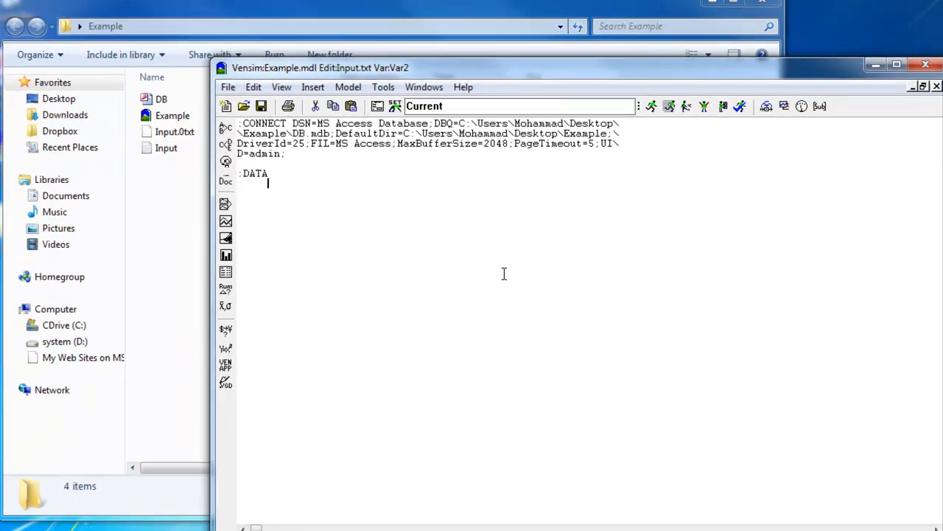
Bring the Example folder forward, open the DB database in Access and enable its blocked content.
drag(510, 13, 529, 26)
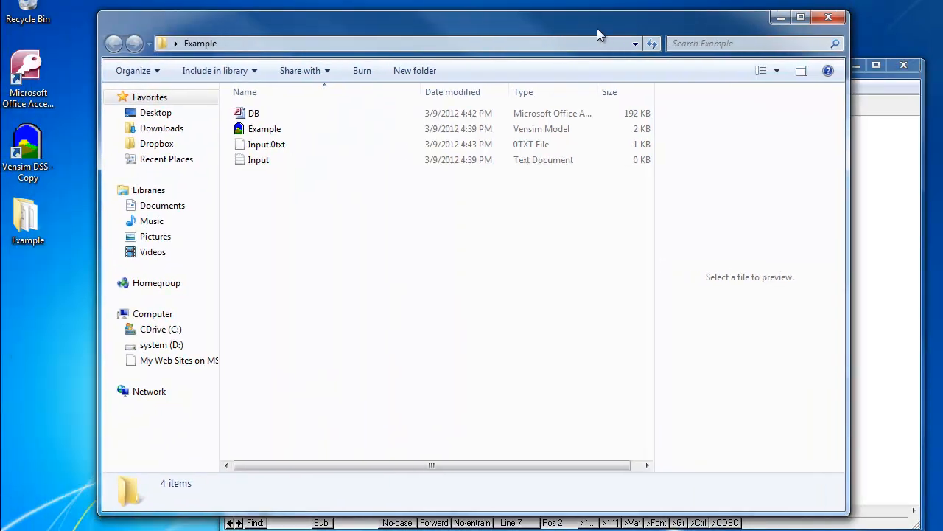
click(186, 112)
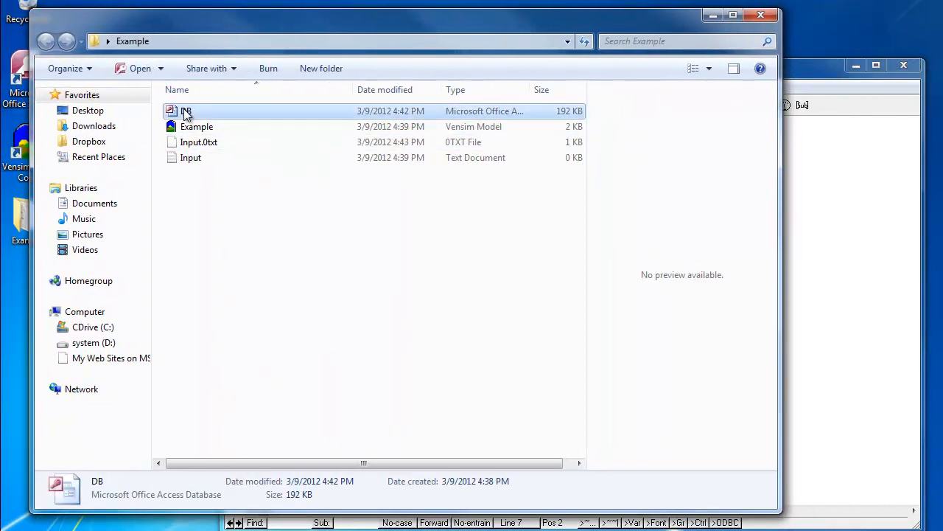
double_click(186, 112)
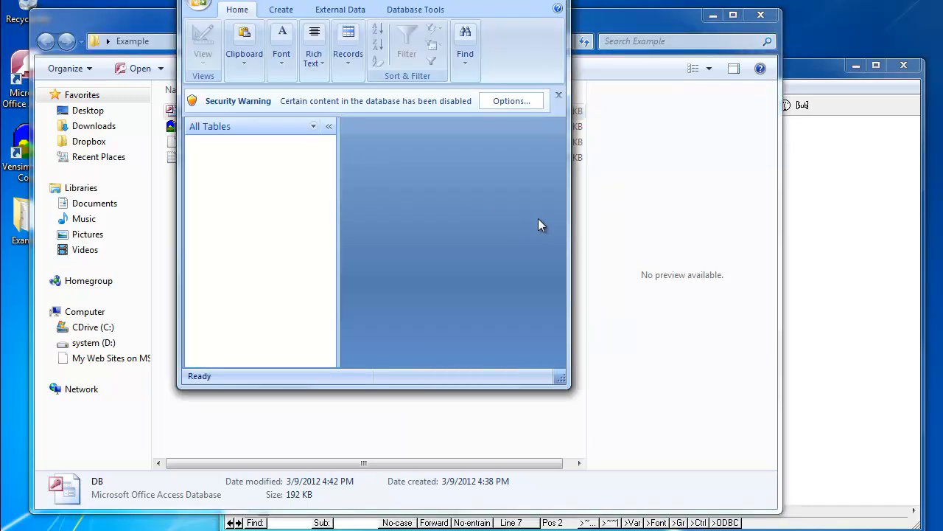
click(511, 100)
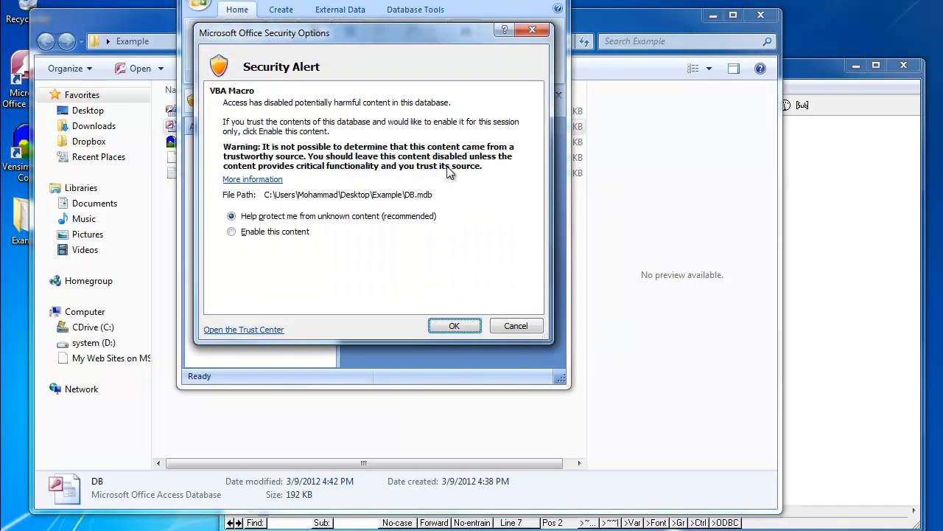
click(287, 235)
click(454, 325)
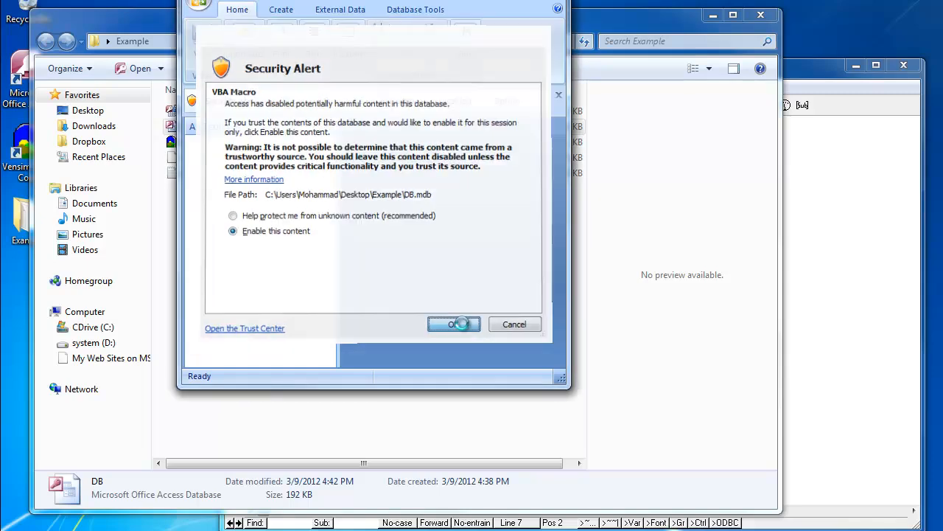
Create a new table in the DB database, switch it to Design View and save it as VARLOOKUP.
drag(181, 122, 33, 110)
click(130, 13)
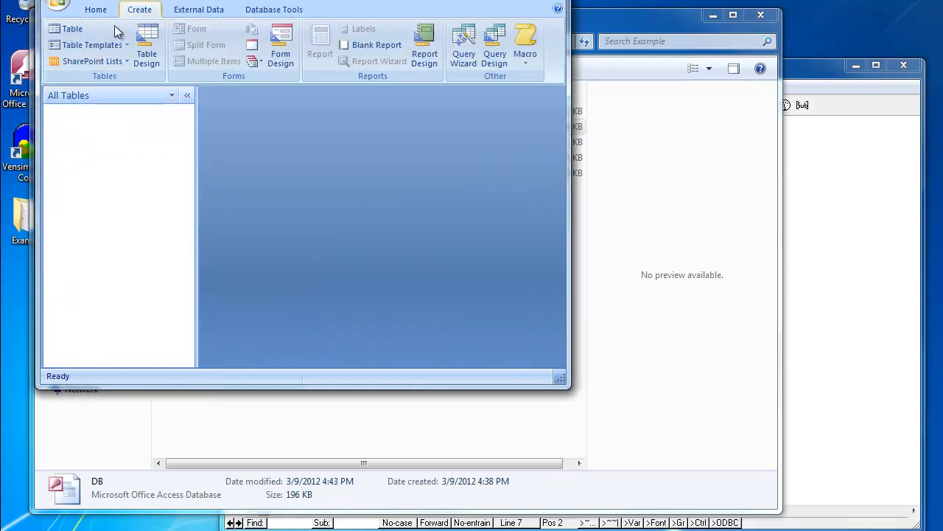
click(74, 30)
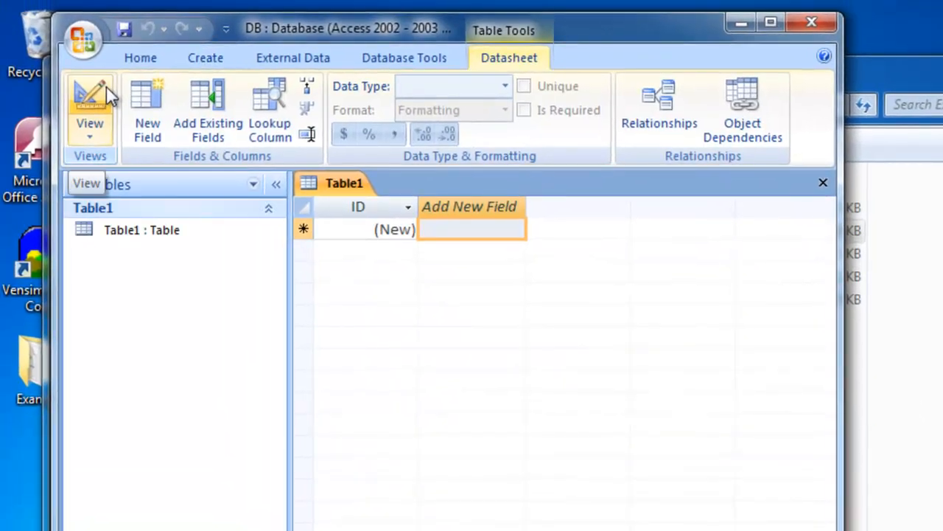
double_click(116, 231)
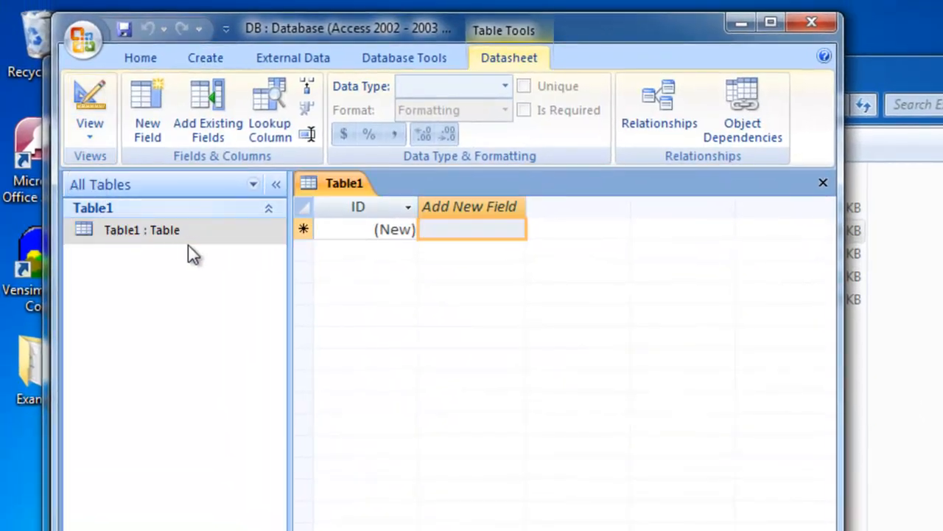
click(91, 130)
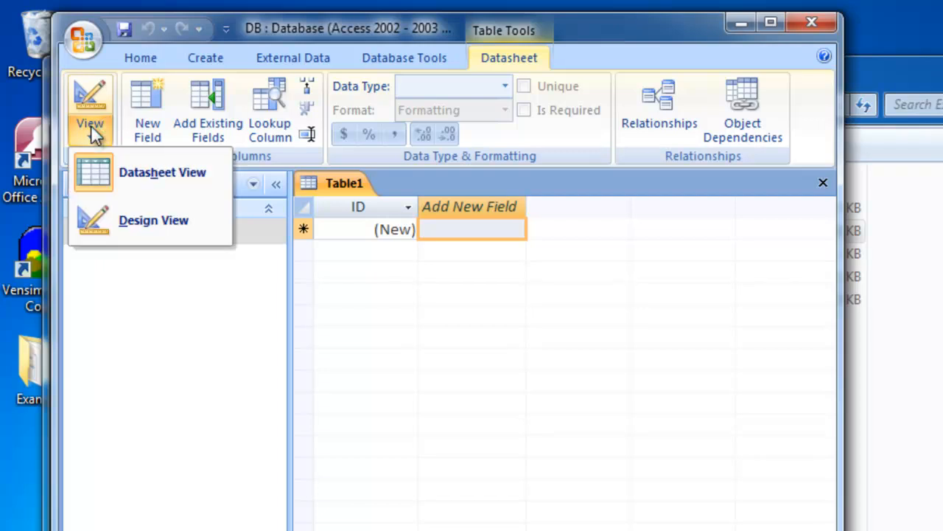
click(116, 215)
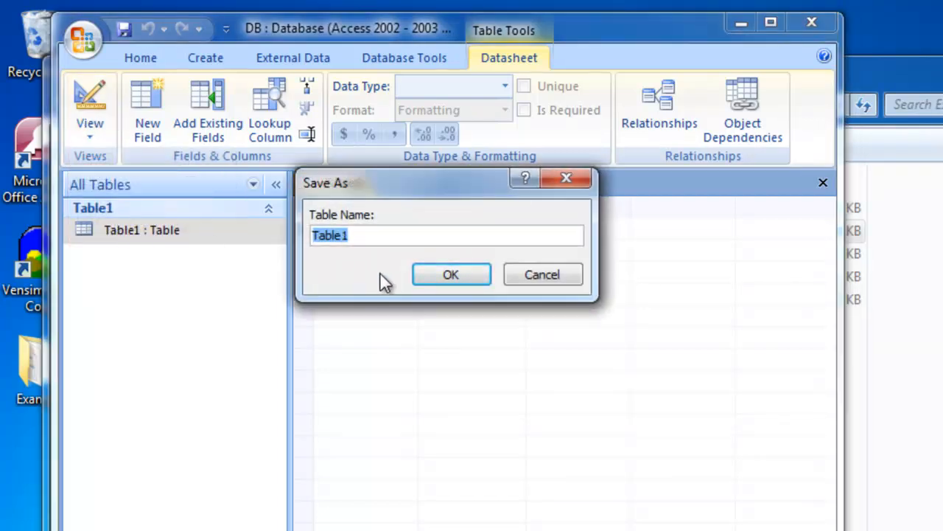
text(VARLOOKUP)
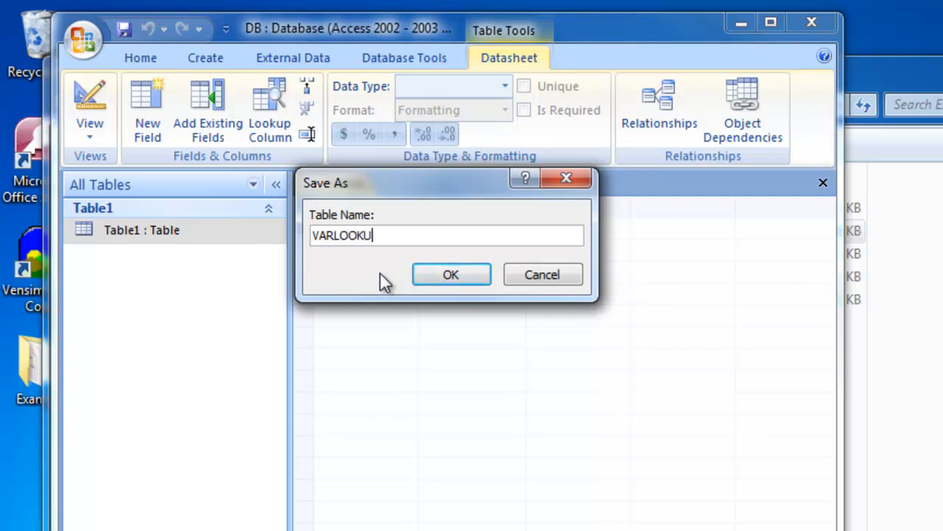
key(Return)
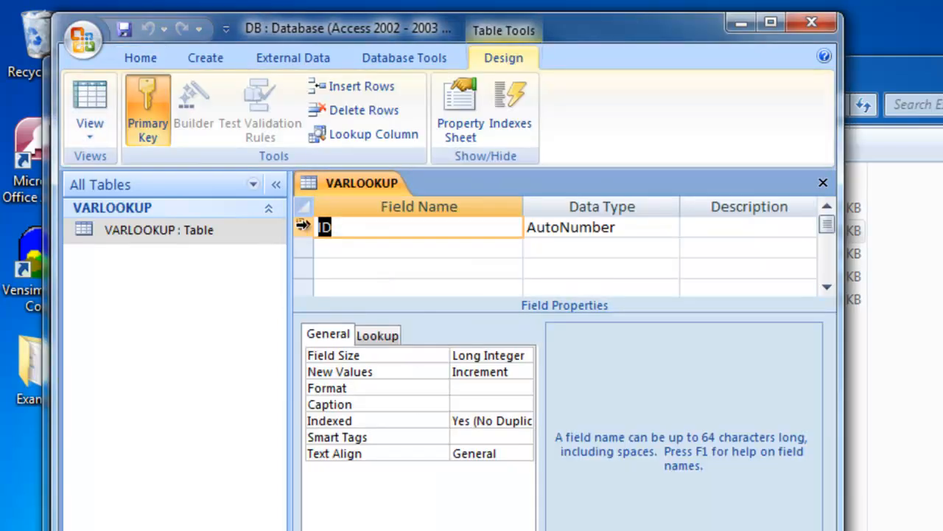
Remove the primary key from the ID field of VARLOOKUP and set its data type to Number.
click(302, 227)
click(148, 112)
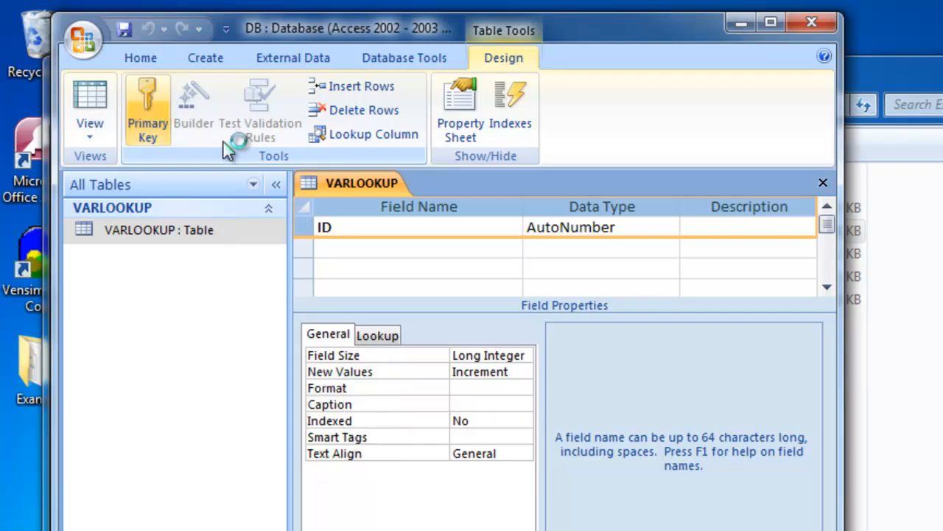
click(632, 226)
click(671, 229)
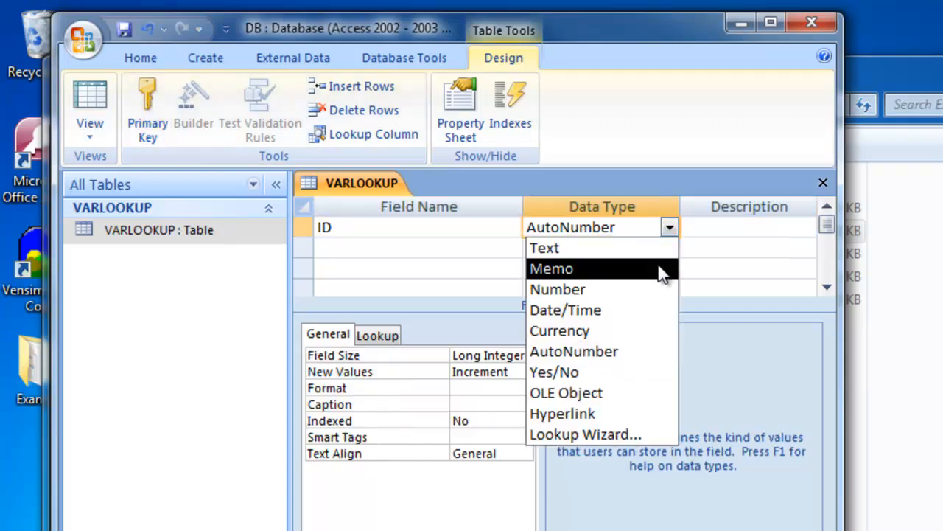
click(659, 288)
Add a Text field named Variable to VARLOOKUP, then save the table and show it in Datasheet View.
click(495, 253)
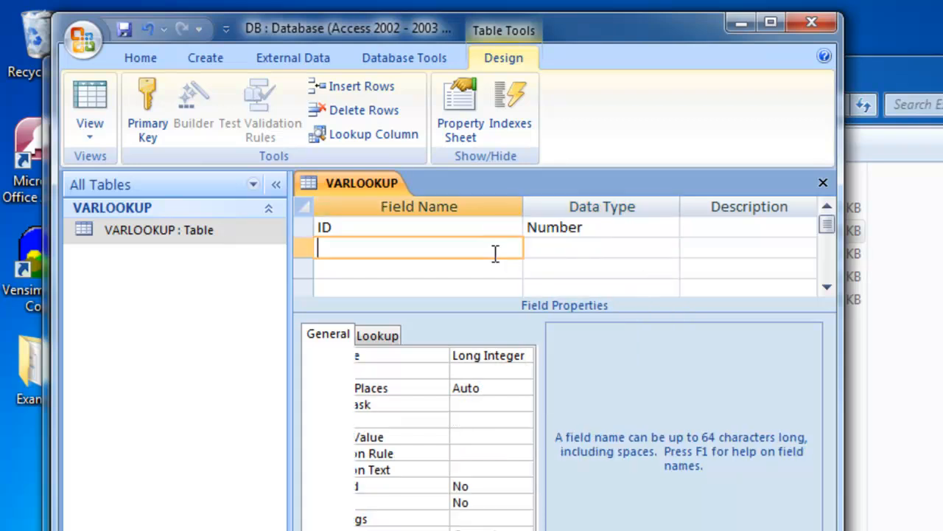
text(Variable)
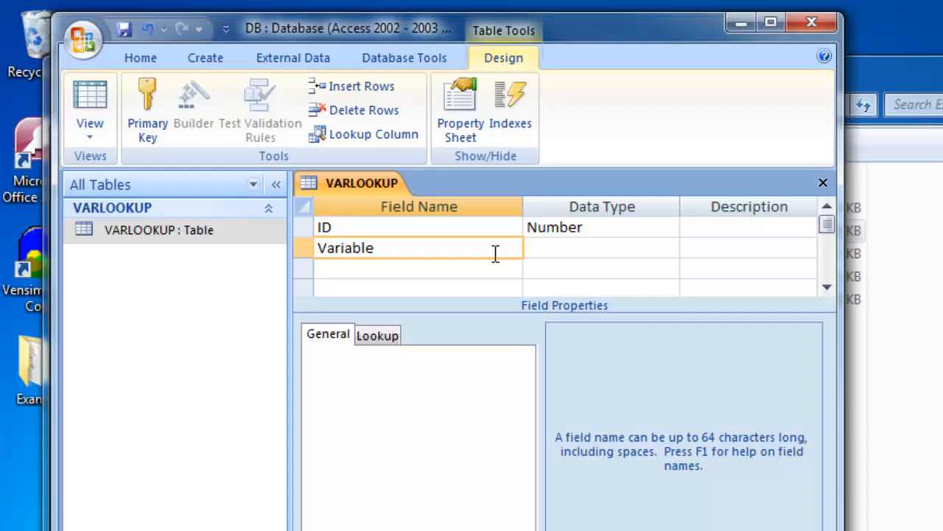
click(566, 247)
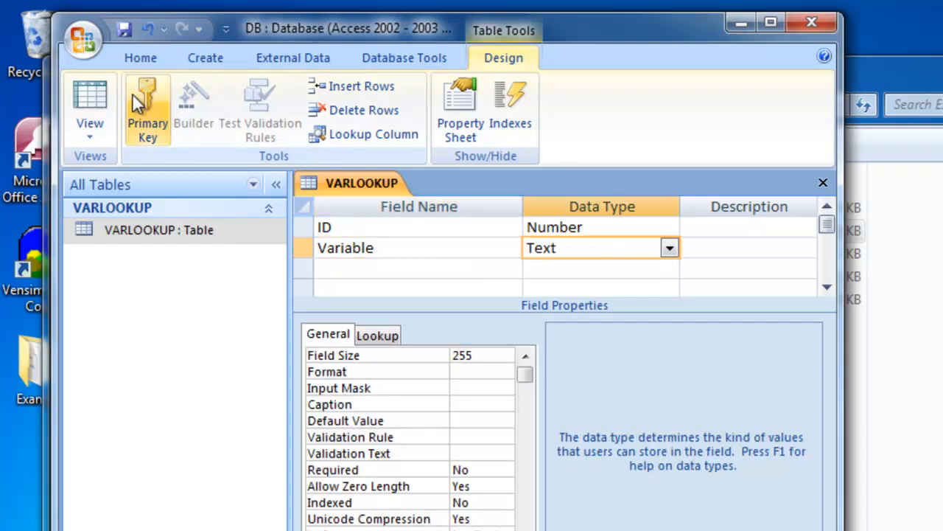
click(87, 99)
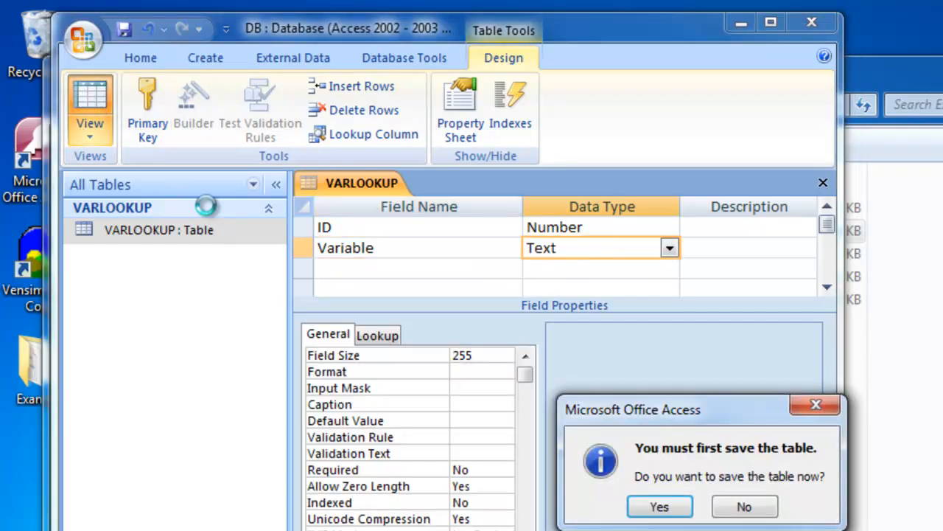
key(Return)
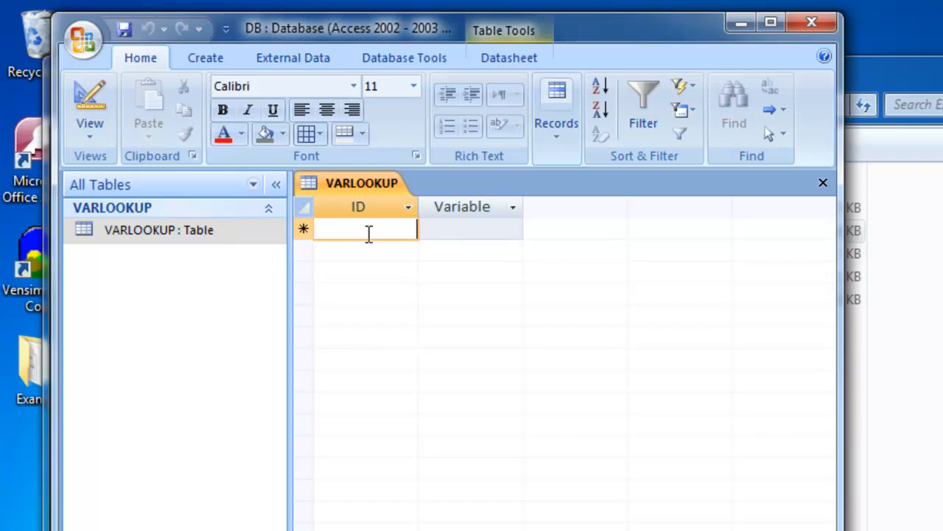
Enter two records in VARLOOKUP: ID 1 with Var1 and ID 2 with Var2.
click(461, 226)
text(V)
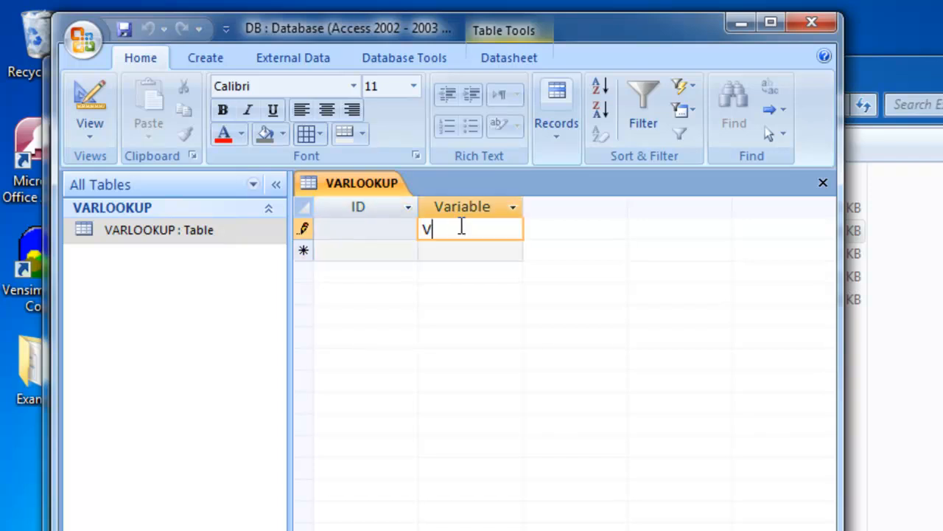
text(ar1)
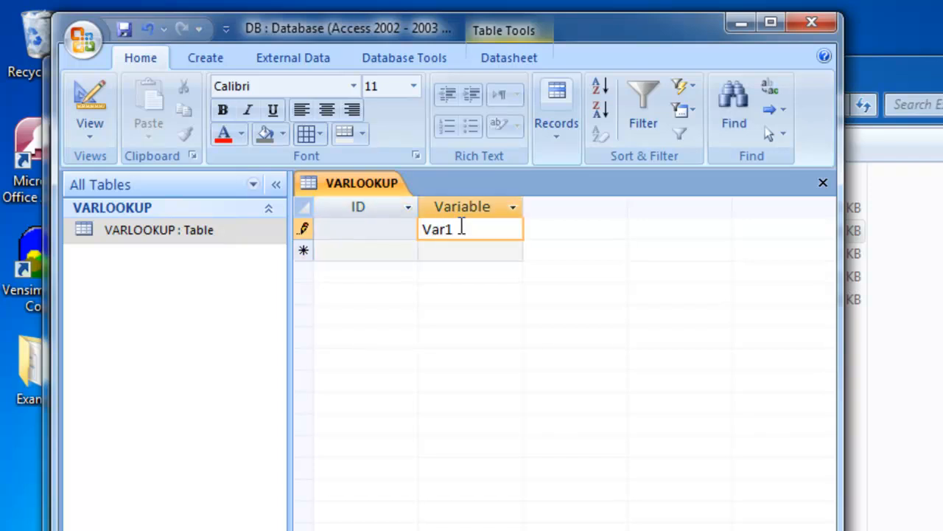
click(398, 227)
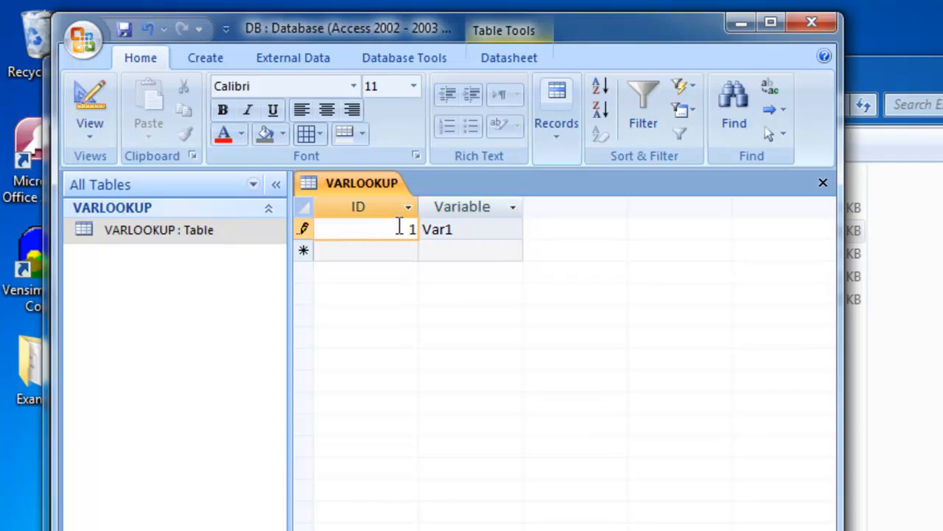
click(486, 229)
key(Tab)
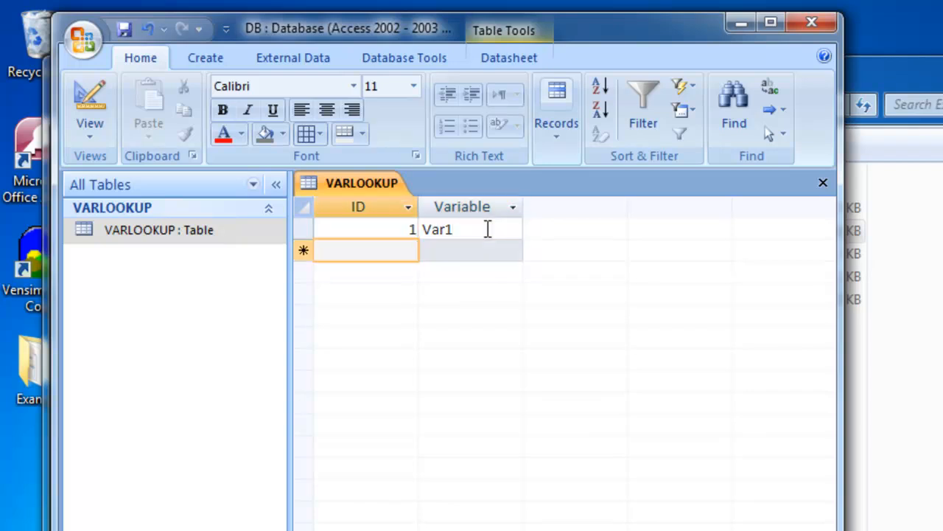
key(Tab)
text(Var2)
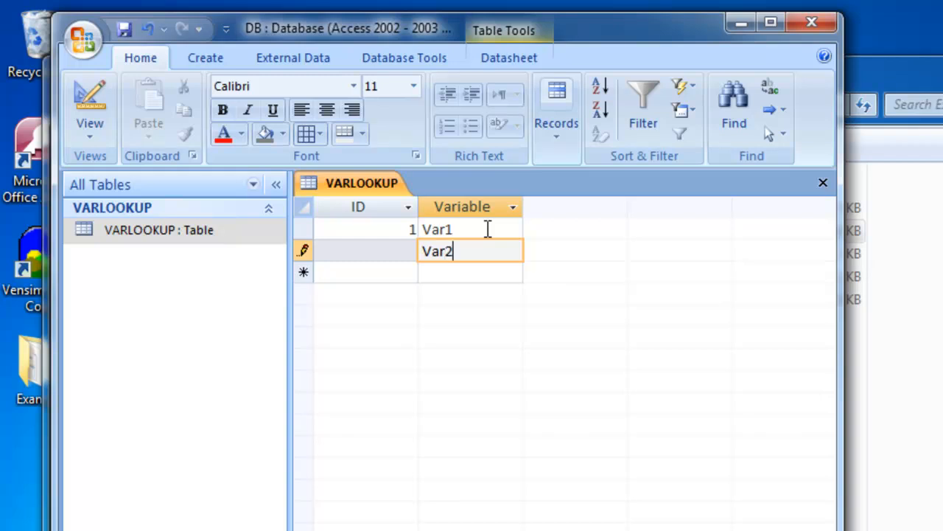
click(390, 252)
text(2)
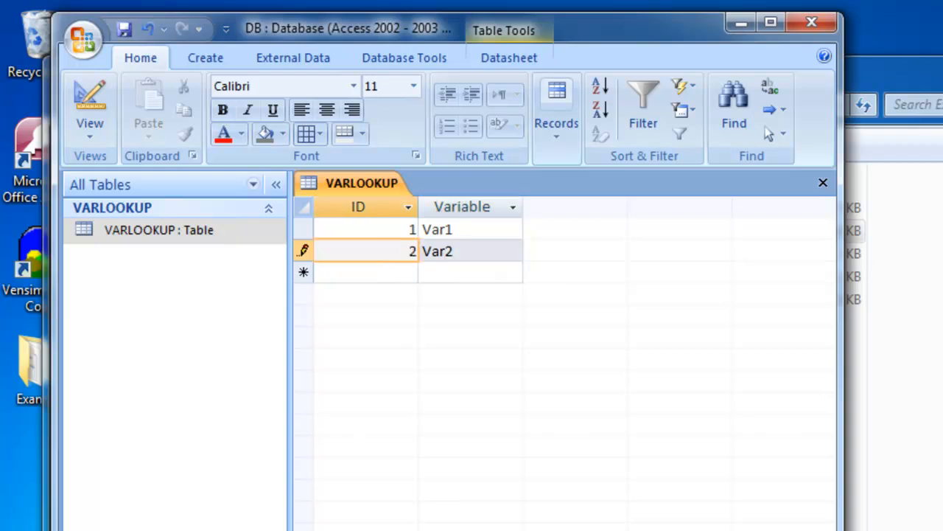
Create a second new table in the DB database.
key(alt+Tab)
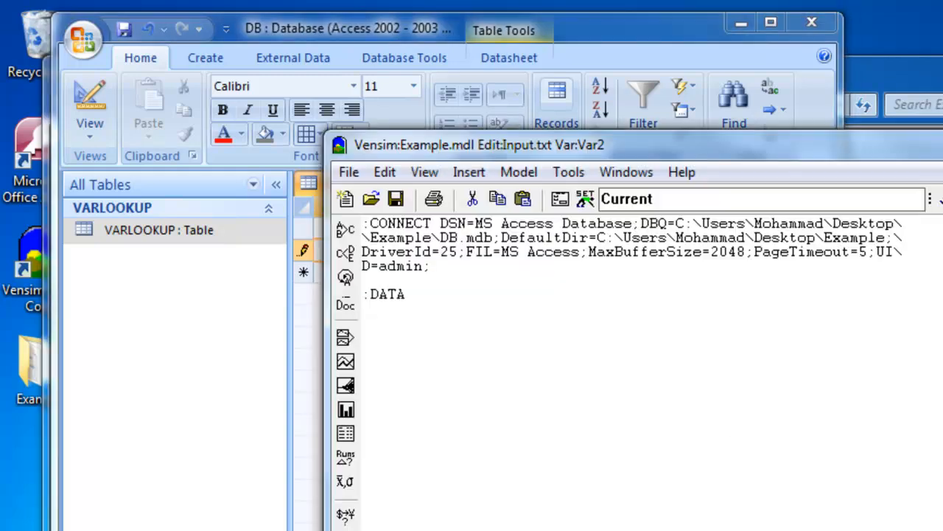
click(197, 293)
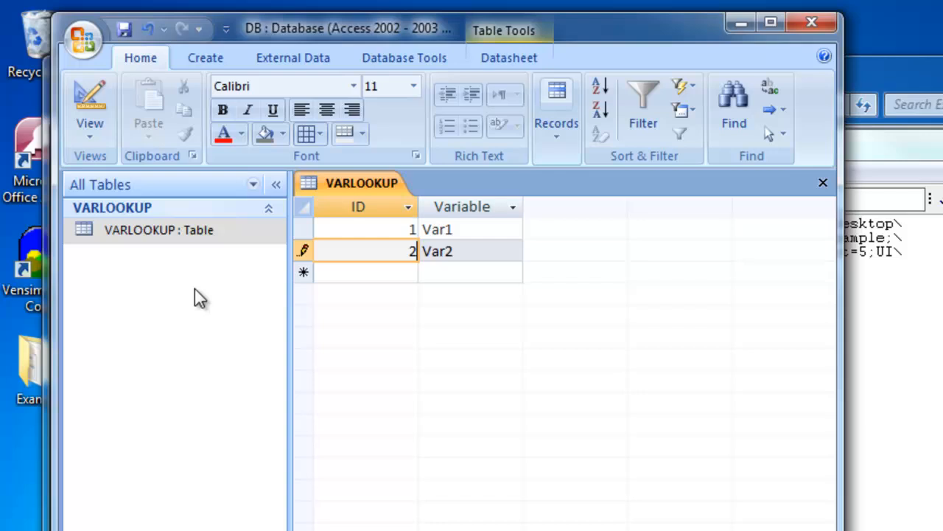
click(200, 59)
click(111, 85)
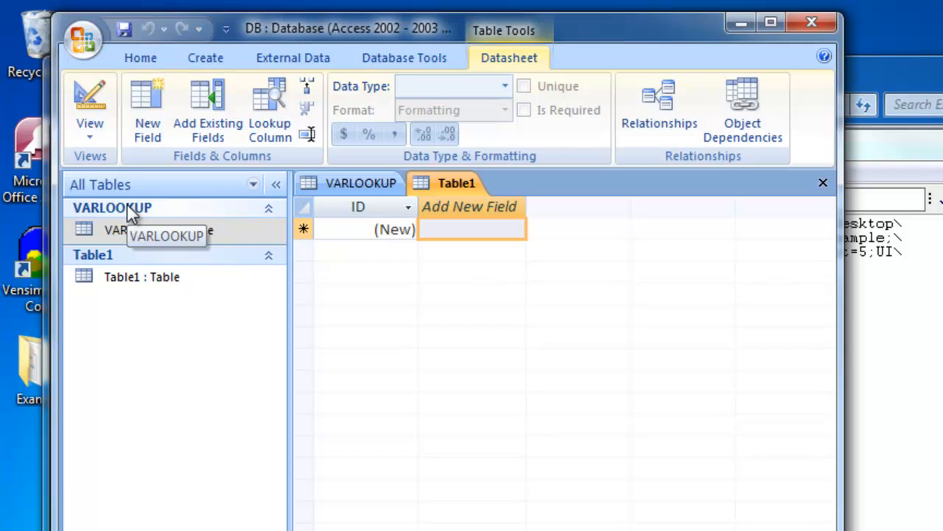
click(434, 228)
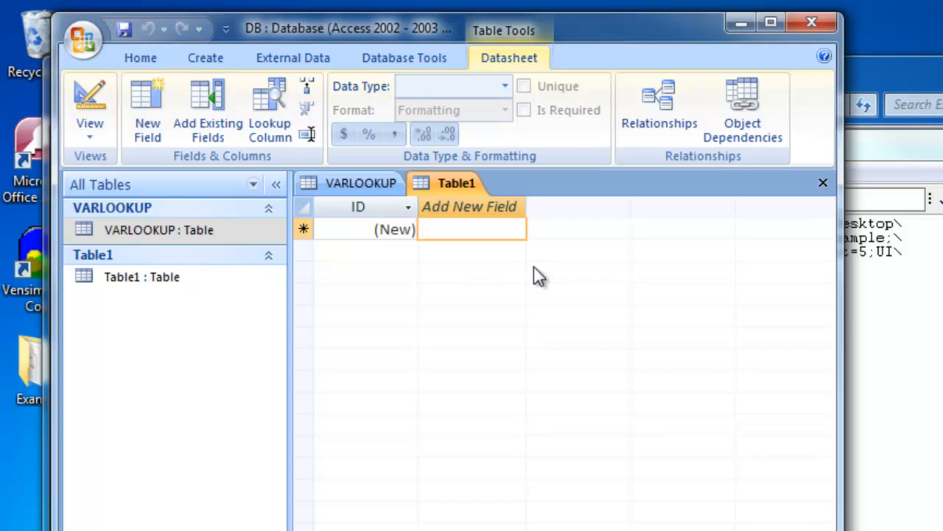
text(V)
key(BackSpace)
Switch the new table to Design View and save it under the name VarVal.
click(87, 125)
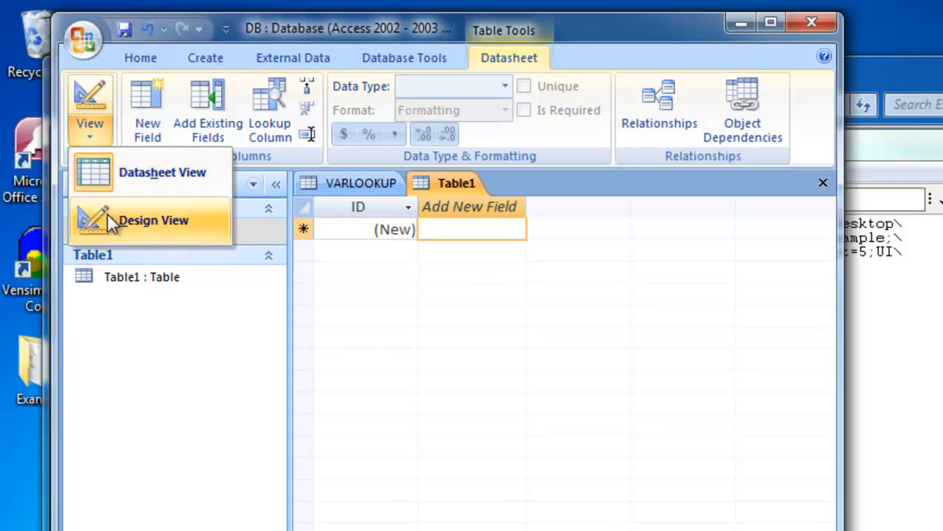
click(82, 219)
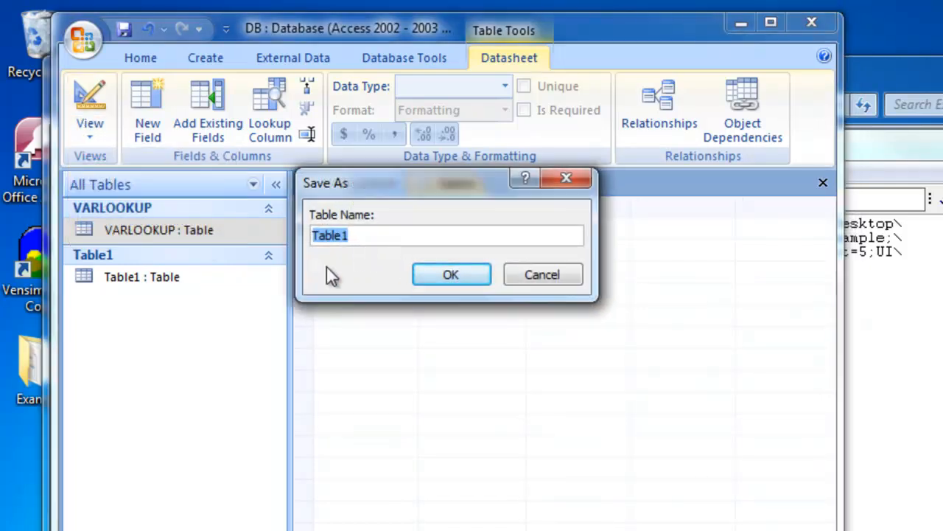
text(Variables)
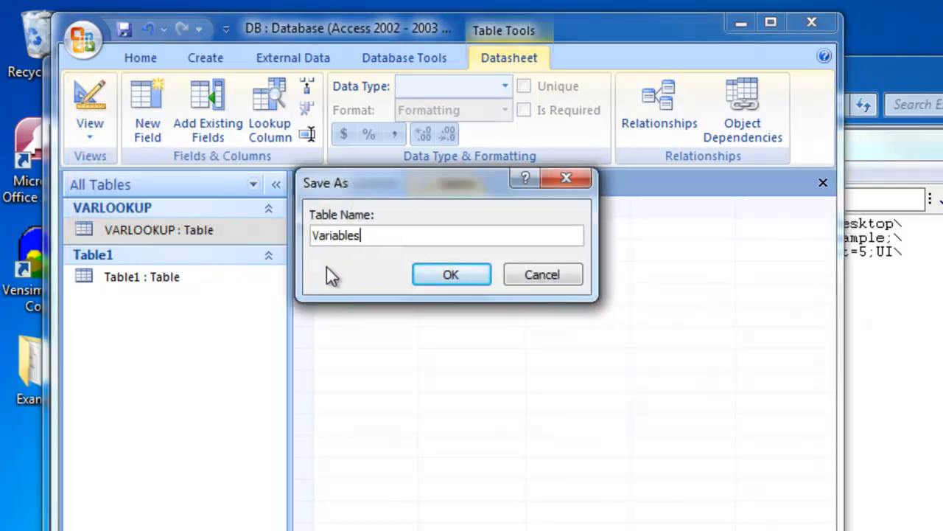
key(BackSpace)
key(BackSpace)
key(BackSpace)
key(BackSpace)
key(BackSpace)
key(BackSpace)
text(Val)
key(Return)
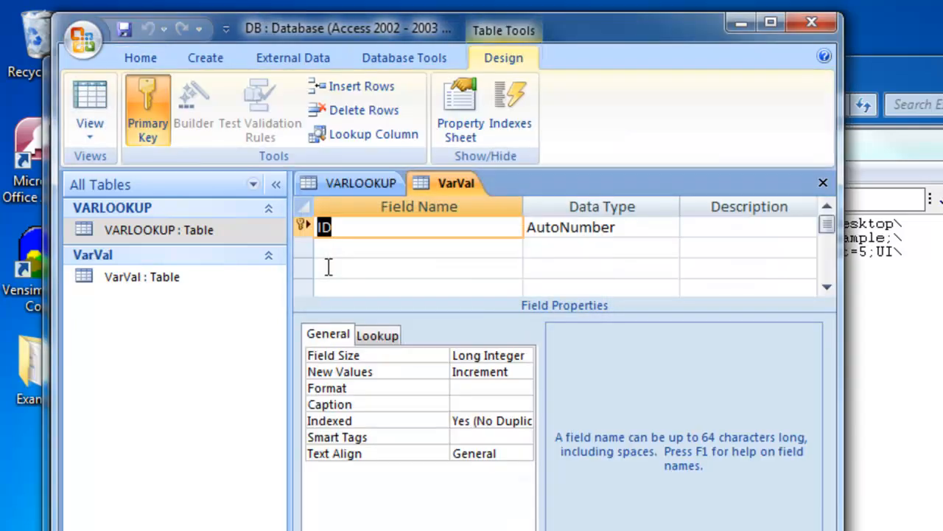
Remove the primary key from the ID field of VarVal and set its data type to Number.
click(149, 137)
click(640, 227)
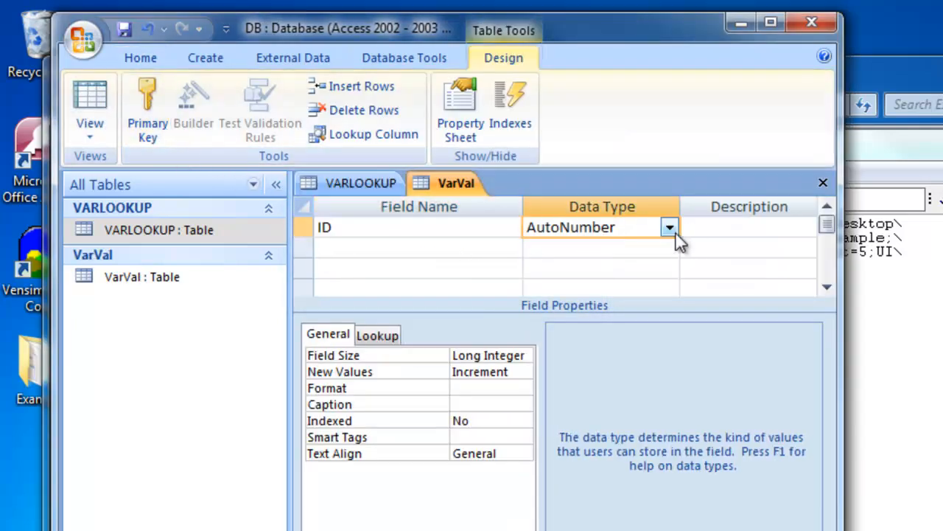
click(672, 229)
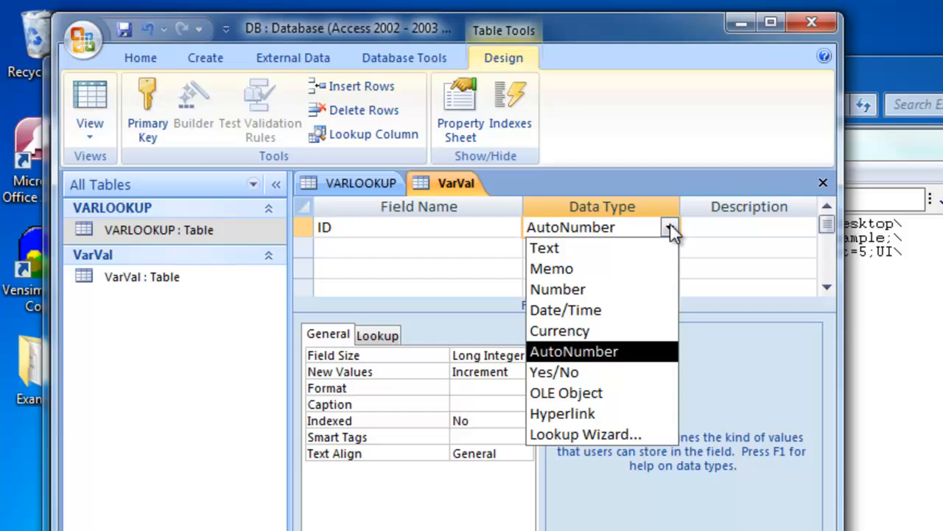
click(670, 292)
Add a Number field named VariableValue to VarVal, then save the table and show it in Datasheet View.
click(474, 248)
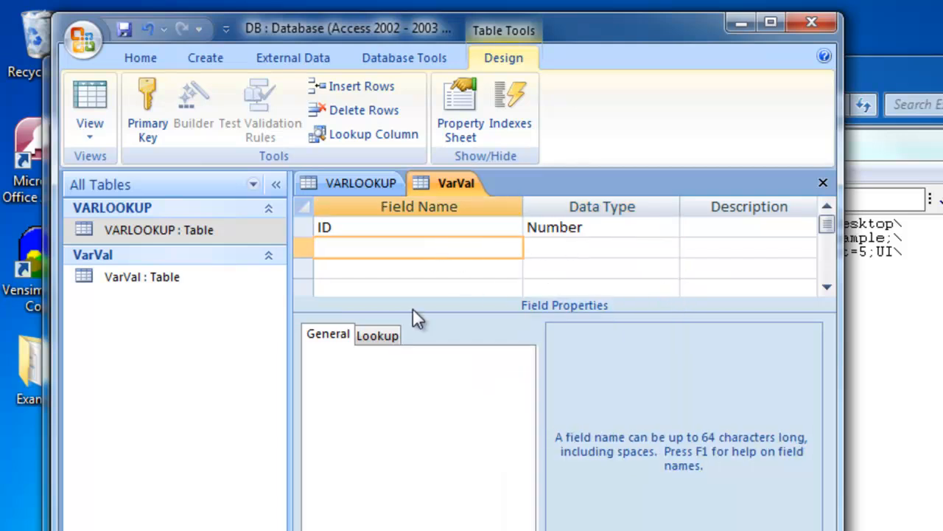
text(Variable)
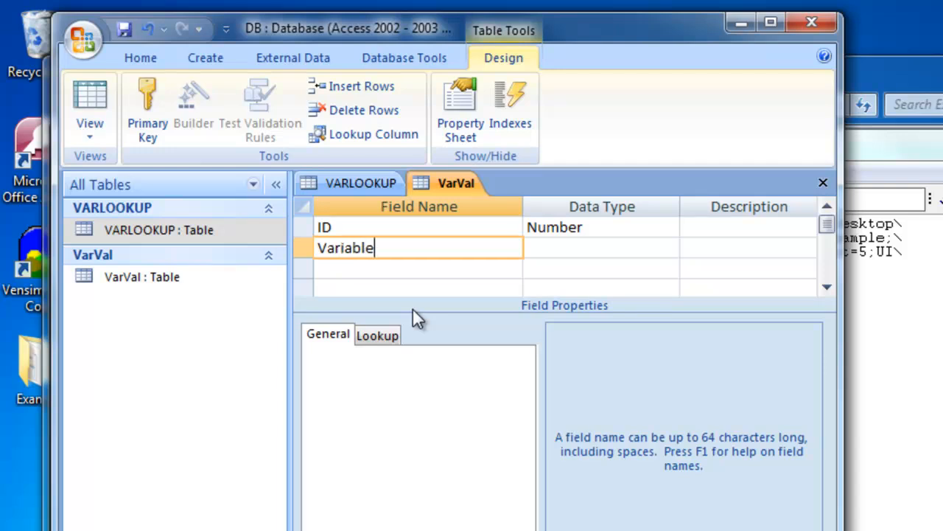
text(Value)
click(596, 247)
click(676, 248)
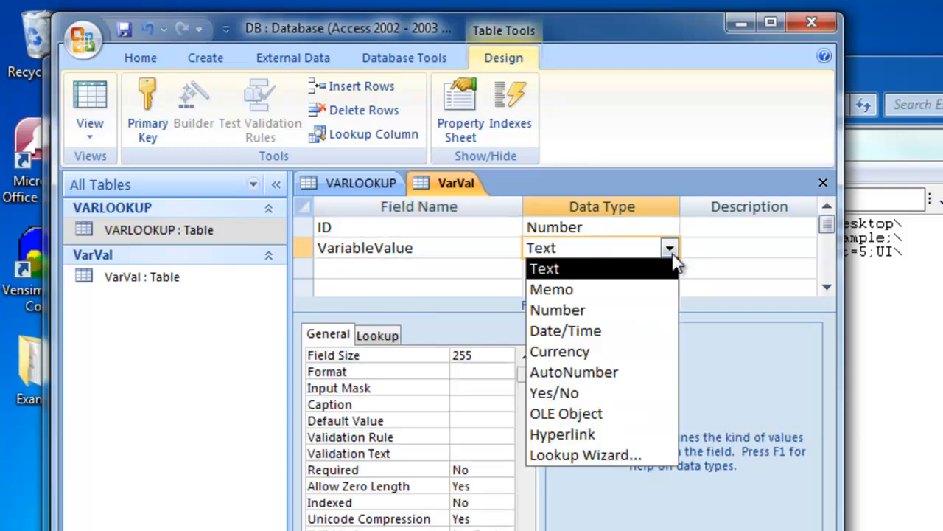
click(652, 310)
click(99, 112)
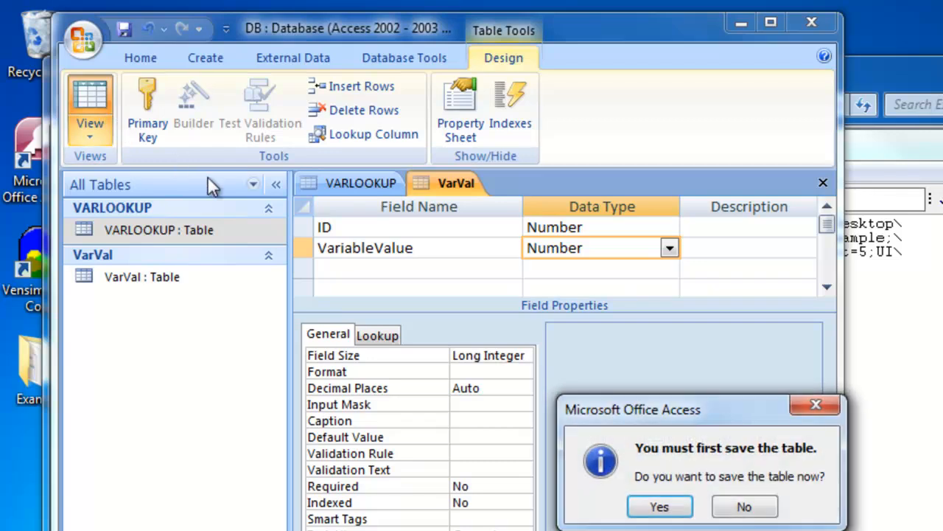
key(Return)
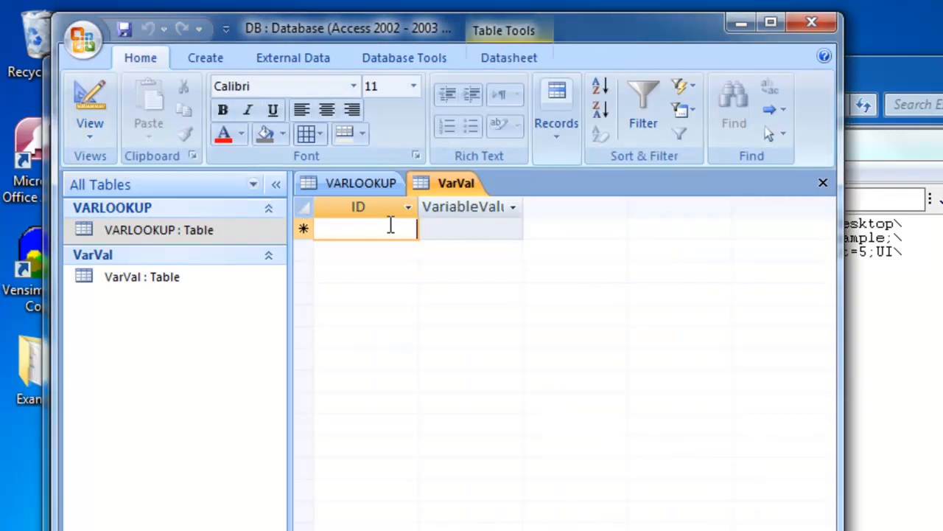
Enter ID 1 in the first VarVal record after checking VARLOOKUP, and widen the VariableValue column to fit its heading.
click(360, 185)
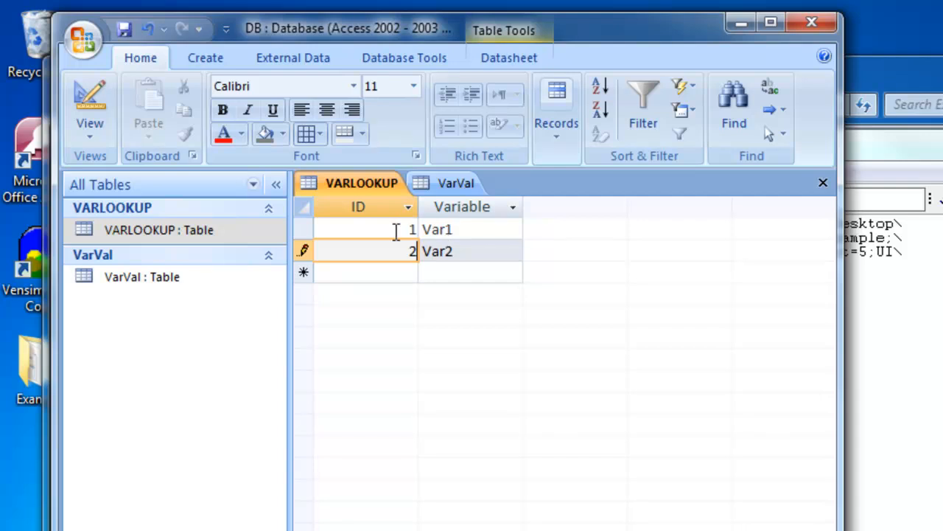
key(ctrl+F6)
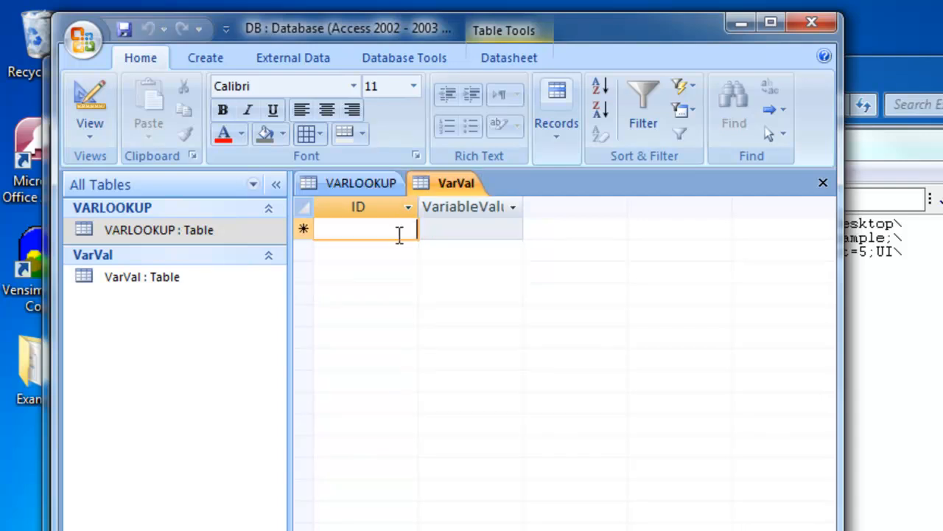
text(1)
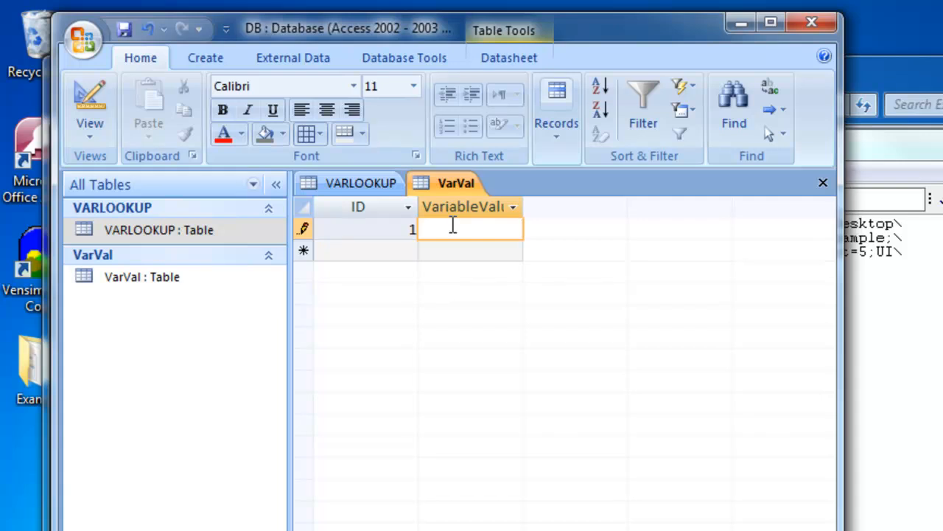
click(513, 207)
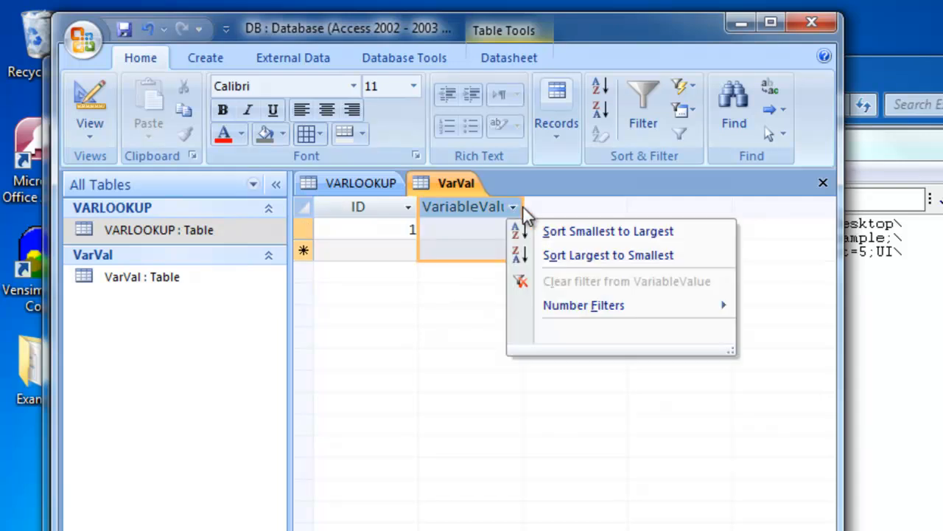
key(Escape)
drag(523, 206, 551, 206)
click(481, 226)
key(Tab)
click(485, 227)
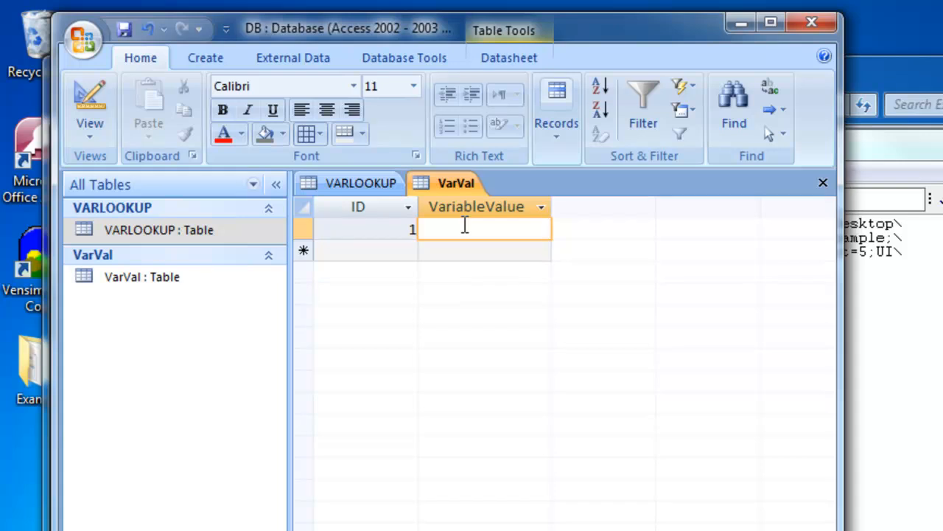
Add a Number field named T to VarVal in Design View, then save the table and return to Datasheet View.
click(74, 129)
click(111, 319)
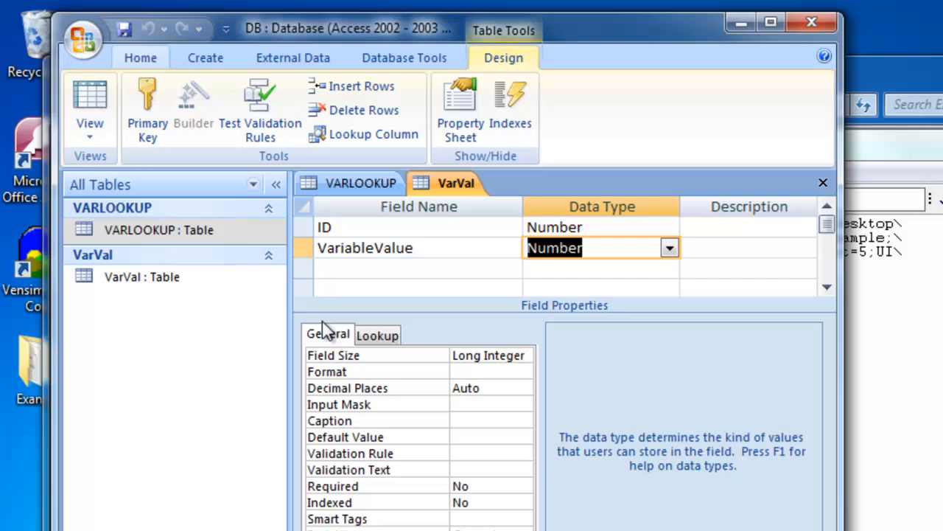
click(421, 270)
text(Time)
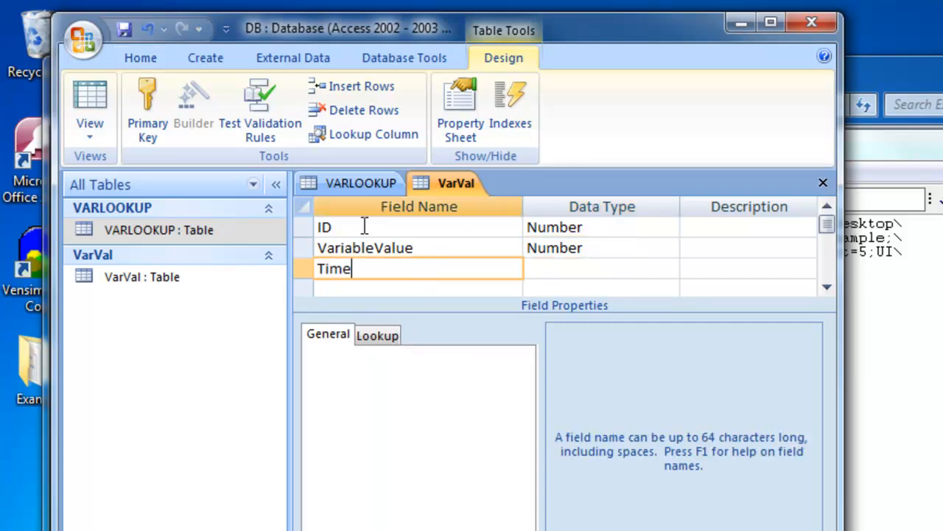
key(BackSpace)
key(BackSpace)
key(BackSpace)
click(554, 268)
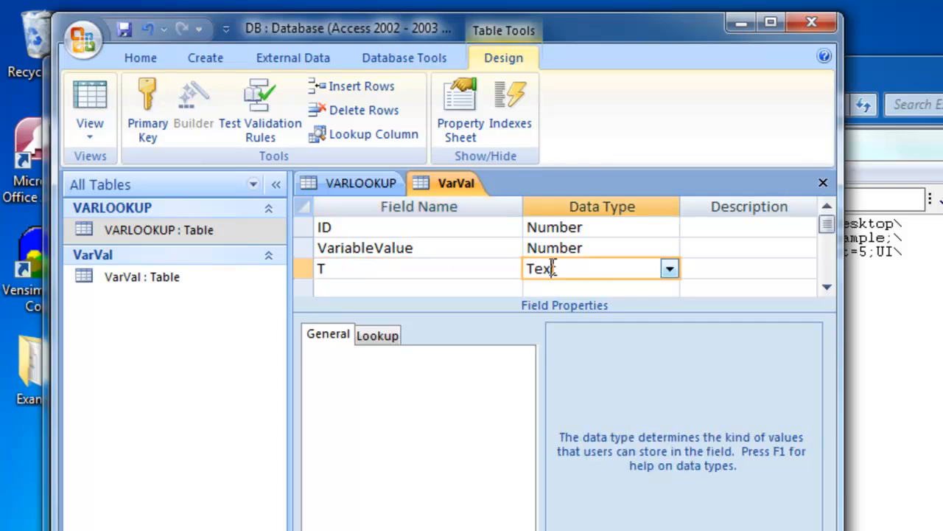
click(669, 268)
click(633, 331)
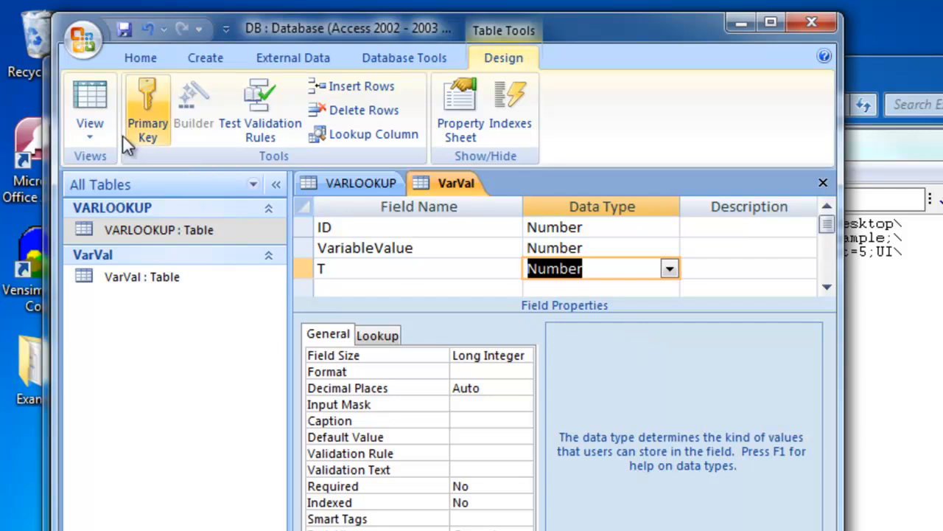
click(90, 107)
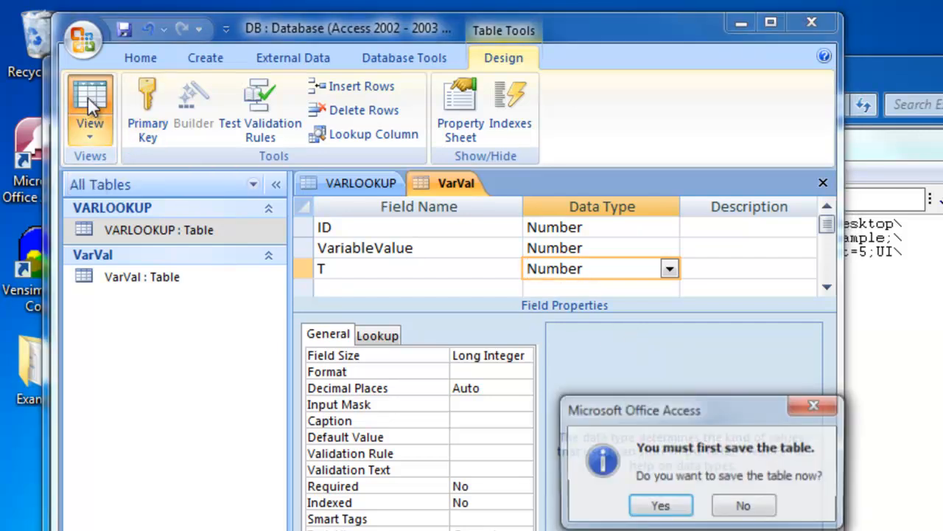
key(Return)
Complete the first VarVal record with T 1 and VariableValue 100.
click(479, 232)
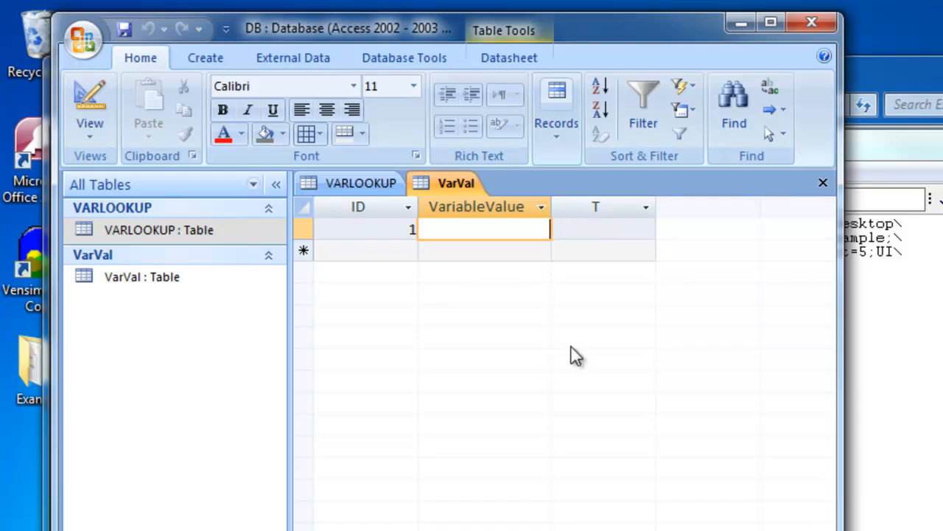
click(587, 227)
text(1)
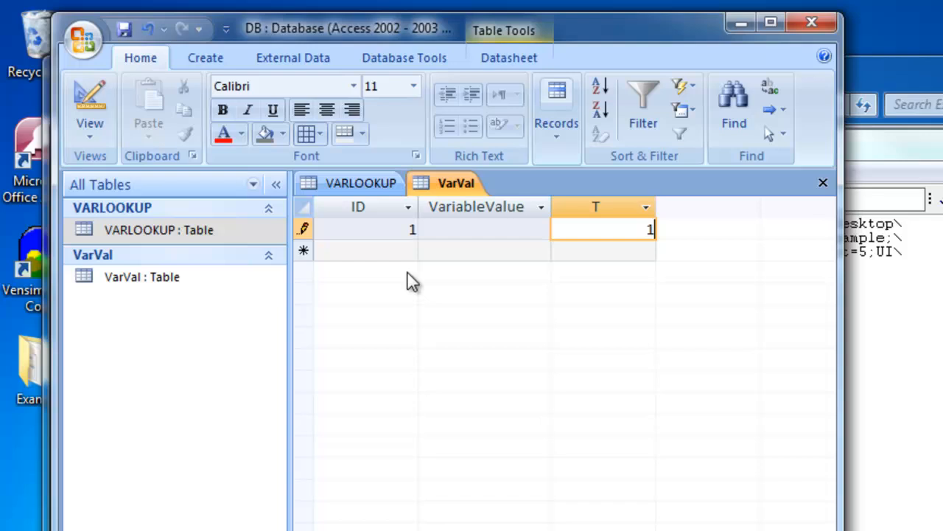
click(462, 231)
text(100)
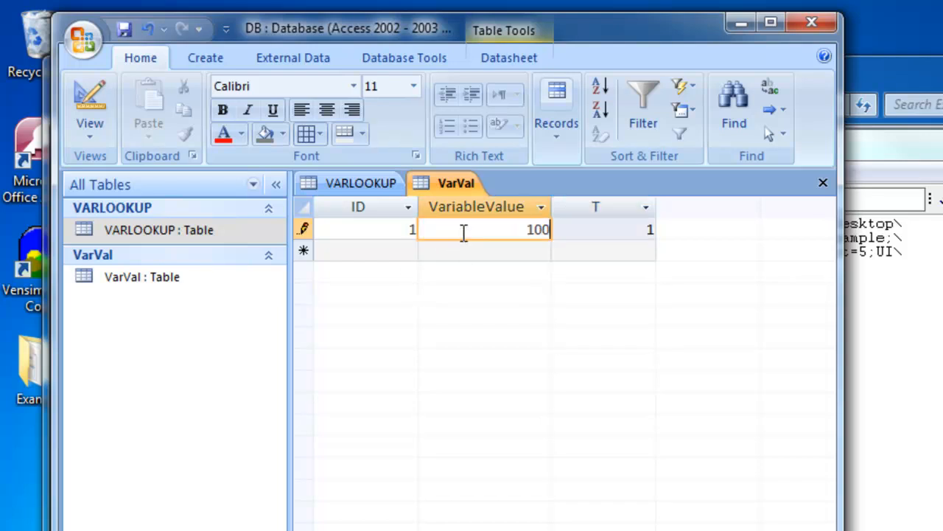
Add a second VarVal record with ID 1, VariableValue 200 and T 2.
click(404, 251)
text(1)
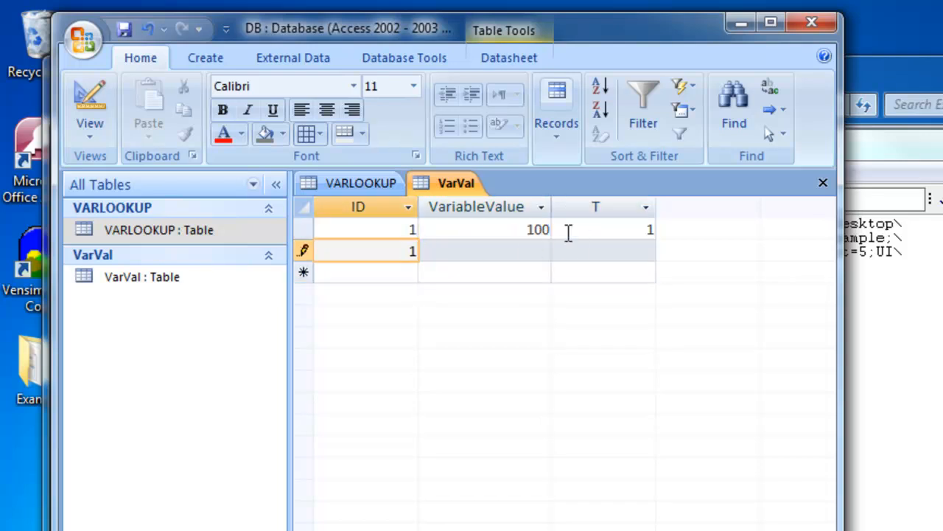
key(Tab)
text(200)
key(Tab)
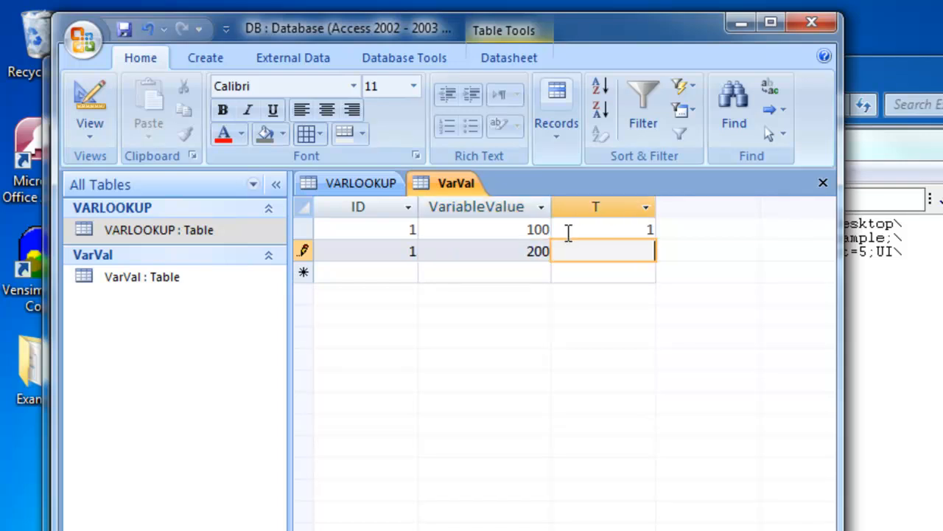
text(2)
key(Tab)
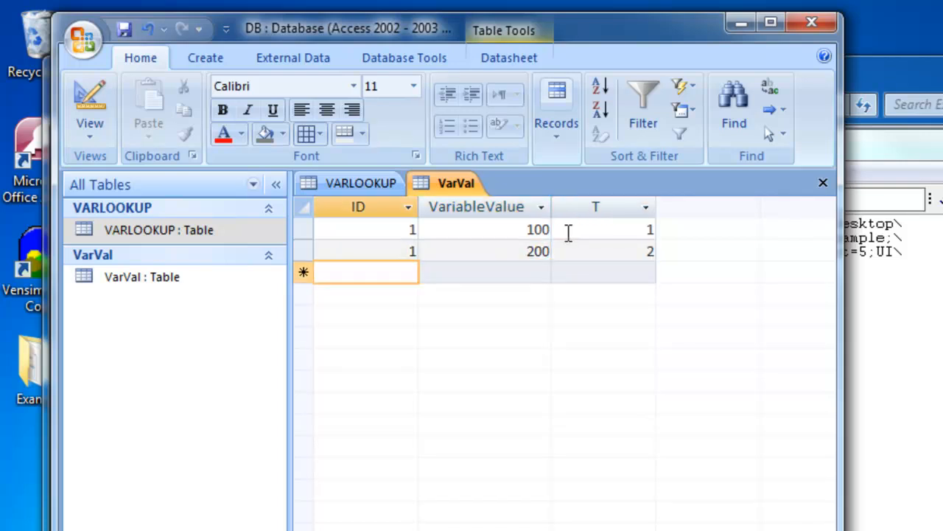
Add a third VarVal record with ID 1, VariableValue 300 and T 3.
text(1)
key(Tab)
text(300)
key(Tab)
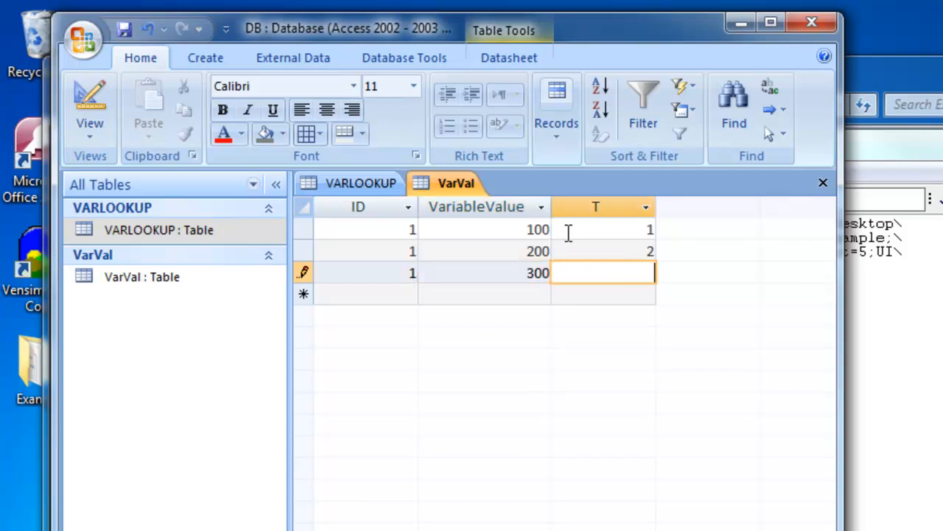
text(3)
key(Tab)
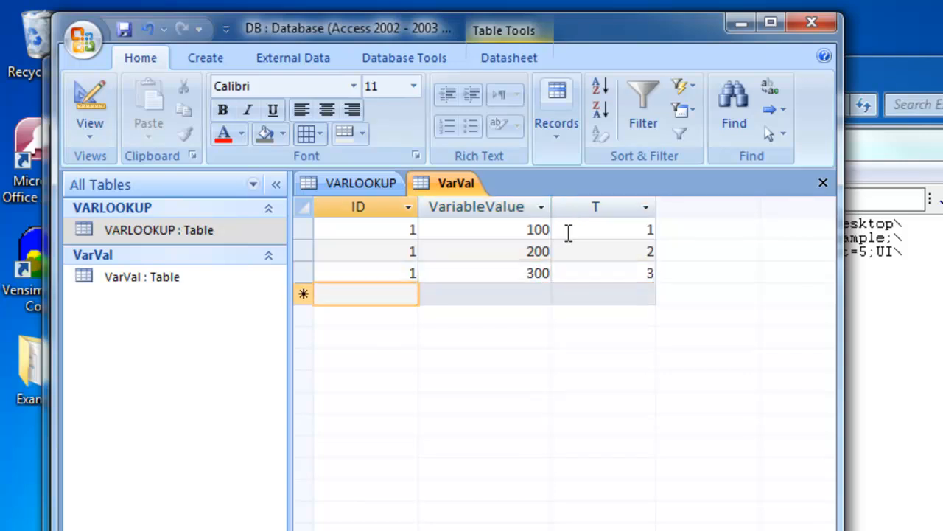
Add a fourth VarVal record with ID 2, VariableValue 5 and T 1.
text(2)
key(Tab)
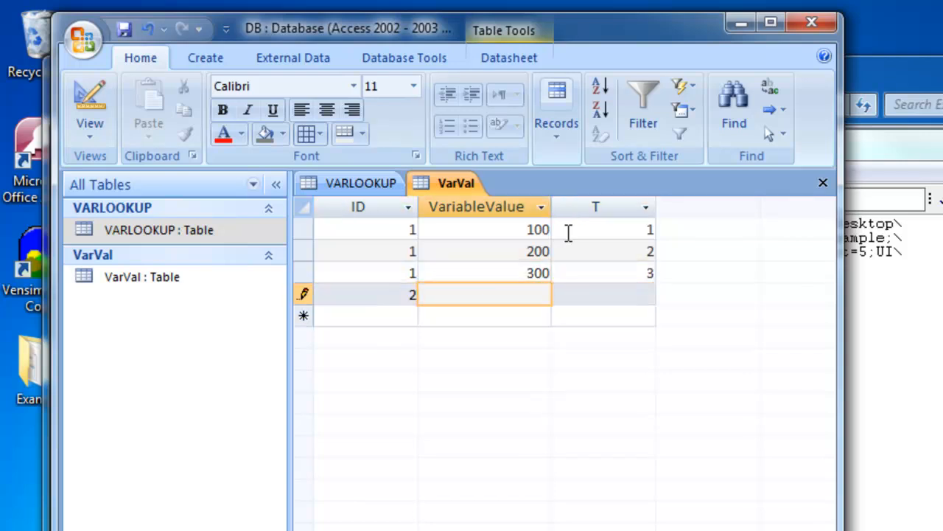
text(5)
key(Tab)
text(1)
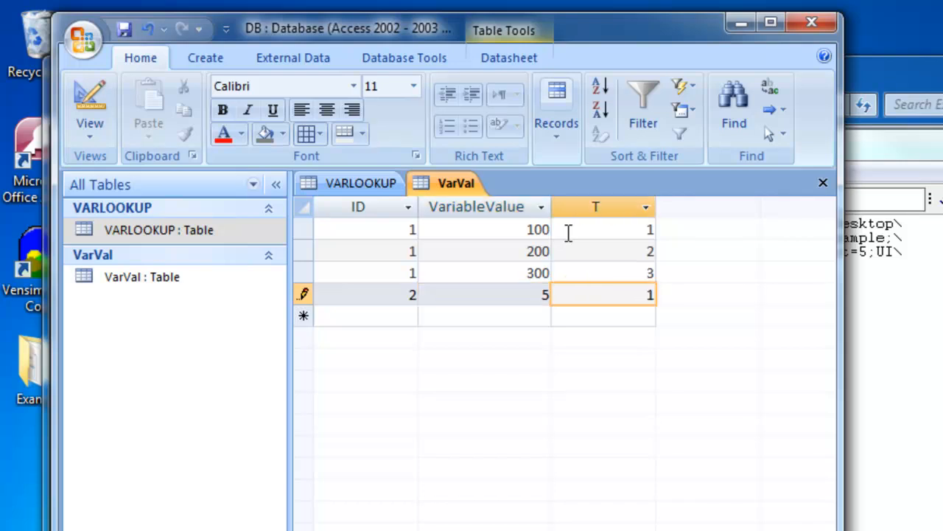
key(Tab)
Add a fifth VarVal record with ID 2, VariableValue 10 and T 2.
text(2)
key(Tab)
text(10)
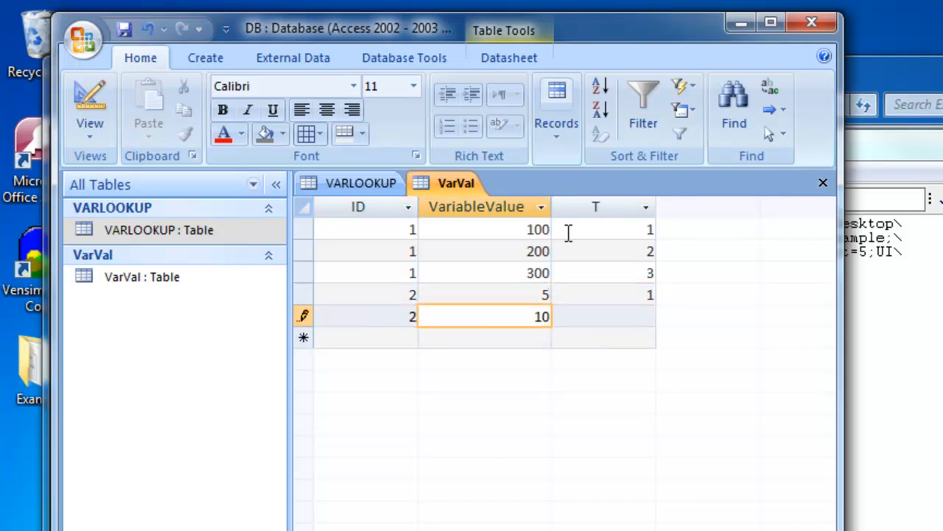
key(Tab)
text(2)
key(Tab)
Add a sixth VarVal record with ID 2, VariableValue 15 and T 3, then save the table.
text(2)
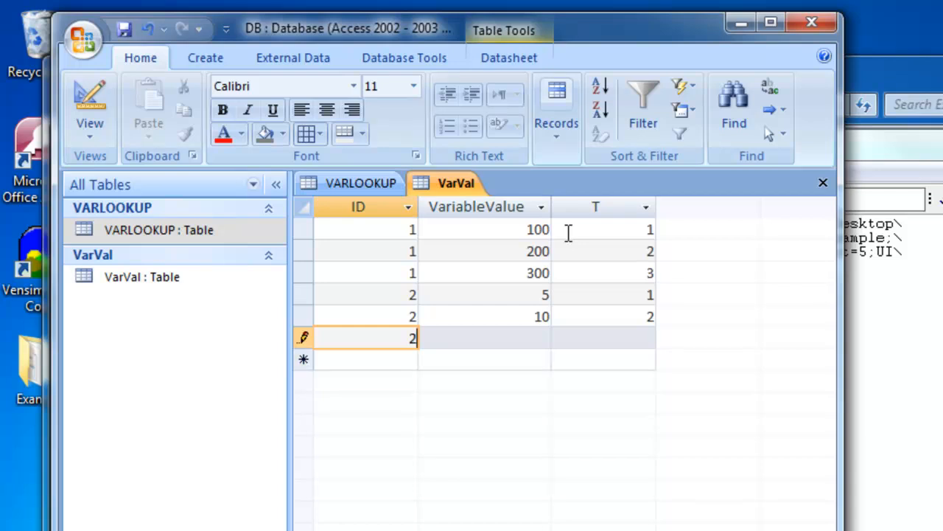
key(Tab)
text(15)
key(Tab)
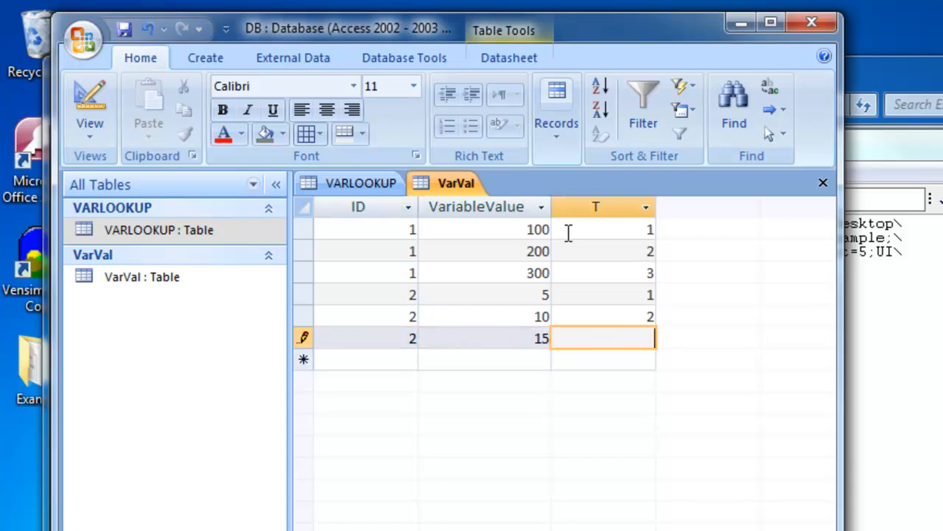
text(3)
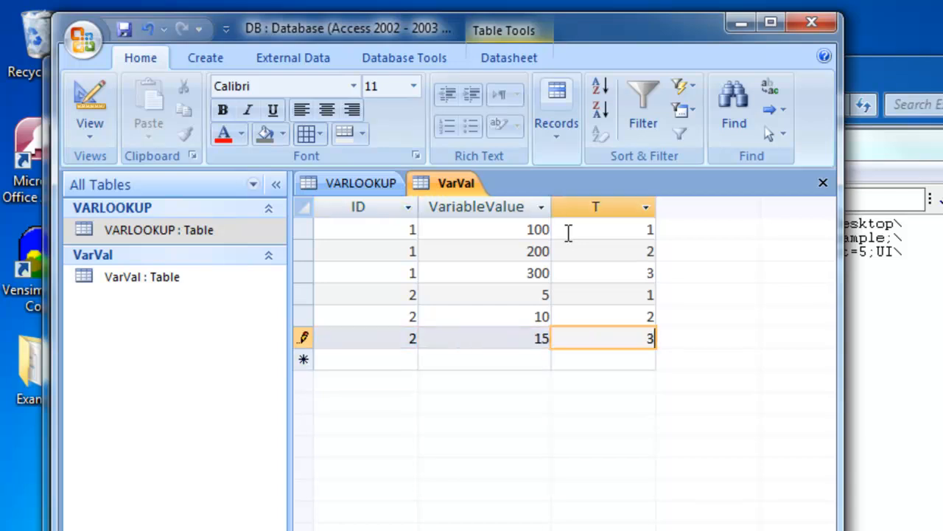
click(124, 30)
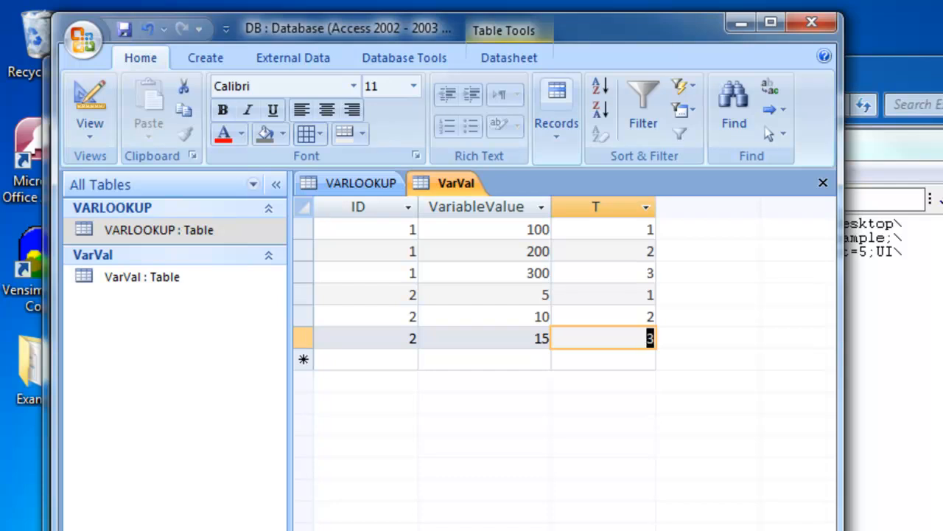
Switch to Vensim and add an indented line ":VARID ID" below :DATA in Input.txt.
click(891, 331)
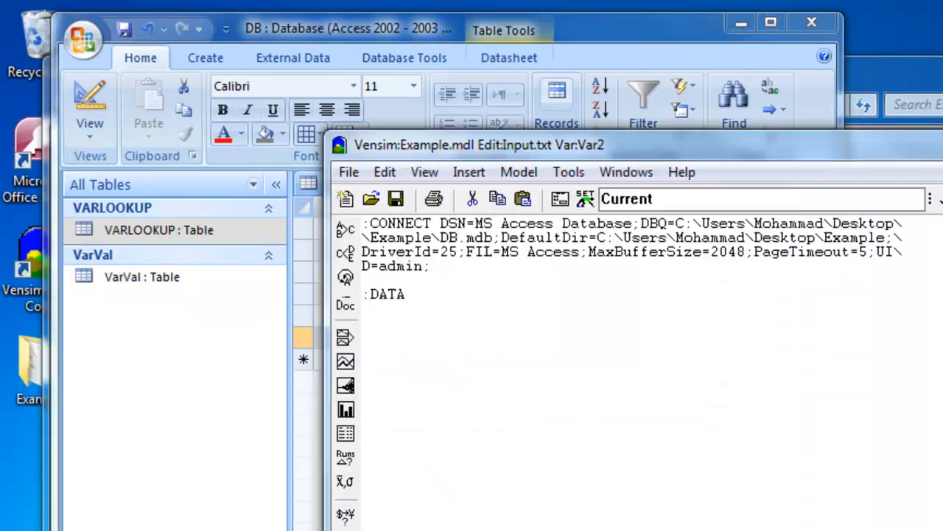
click(595, 298)
key(alt+Tab)
key(alt+Tab)
text(:VARID ID)
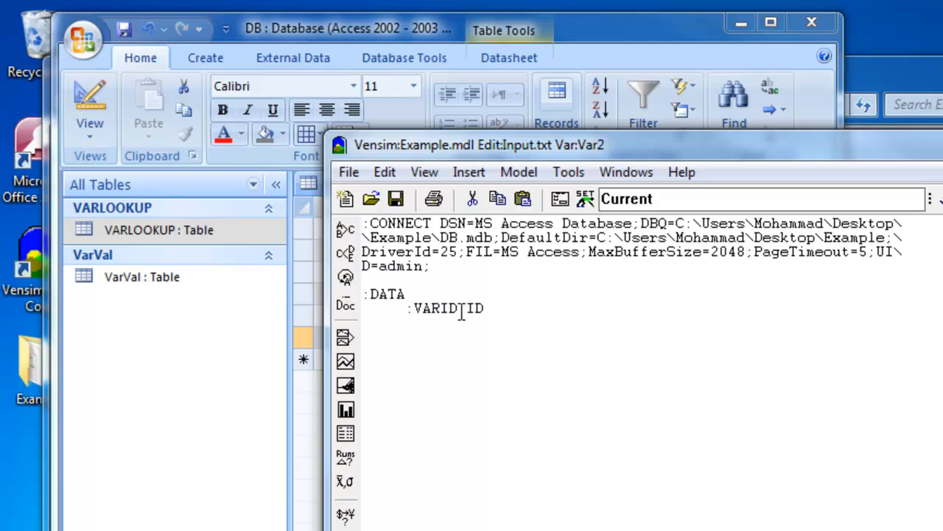
Arrange the Access and Vensim windows side by side so the tables and Input.txt are both readable.
drag(458, 309, 361, 308)
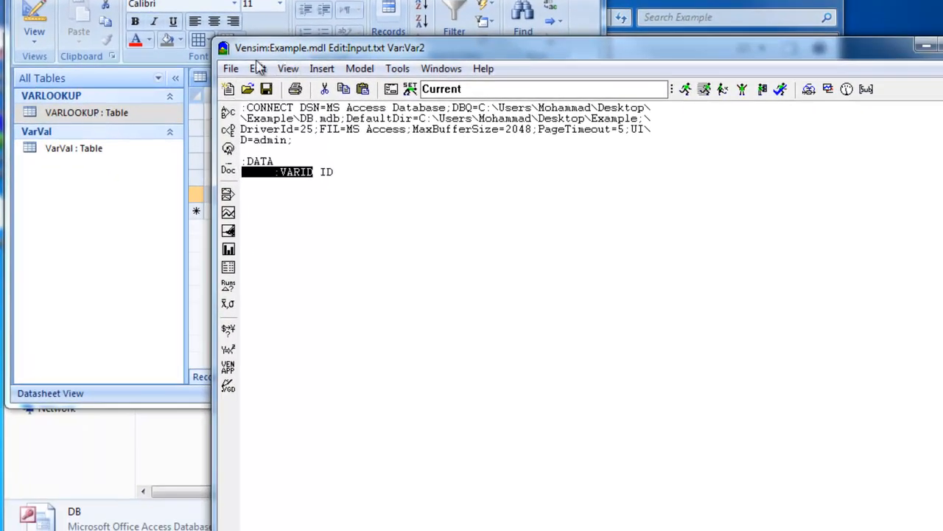
drag(411, 82, 611, 85)
drag(523, 405, 522, 530)
text(3)
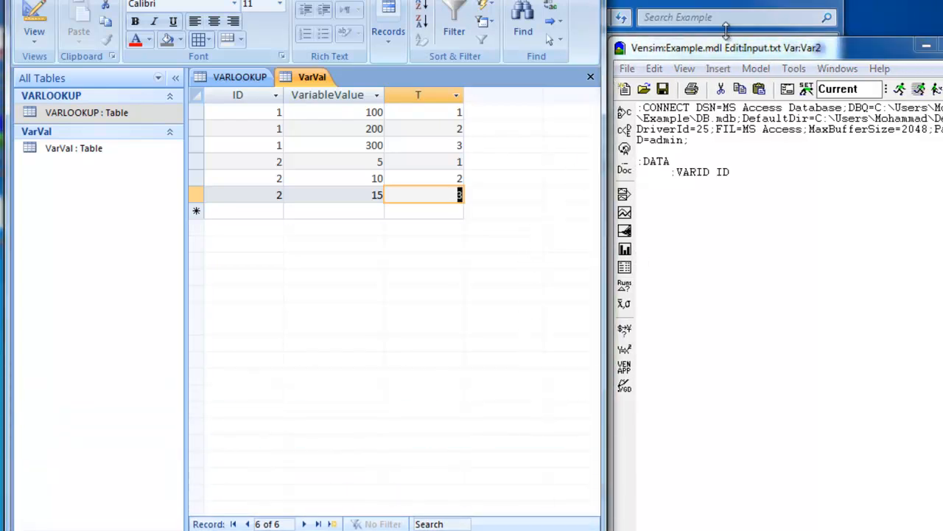
drag(726, 48, 726, 0)
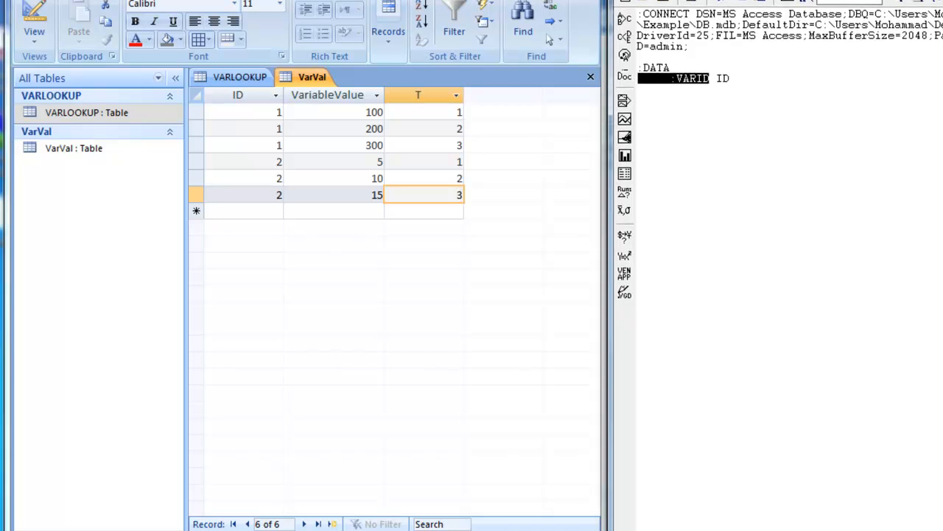
Show the VARLOOKUP table and compare its ID field with the :VARID line in Input.txt.
click(242, 78)
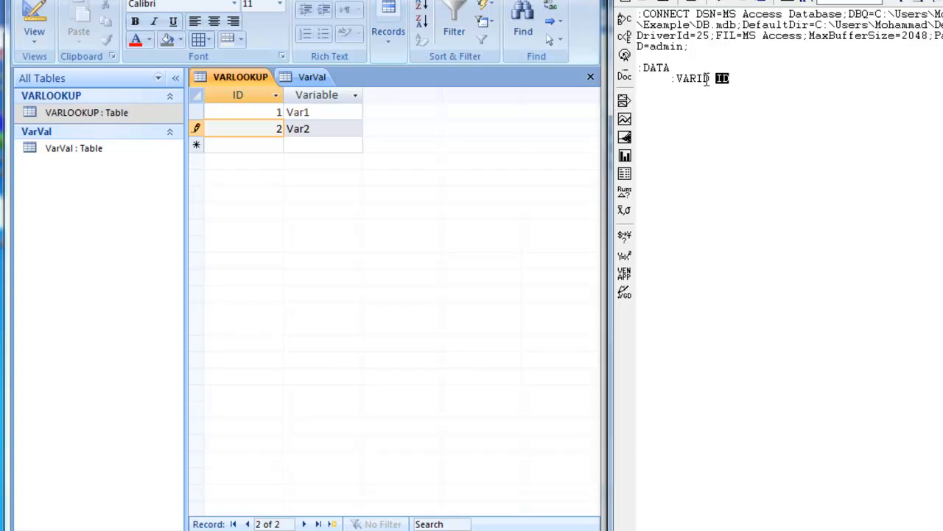
drag(710, 78, 675, 81)
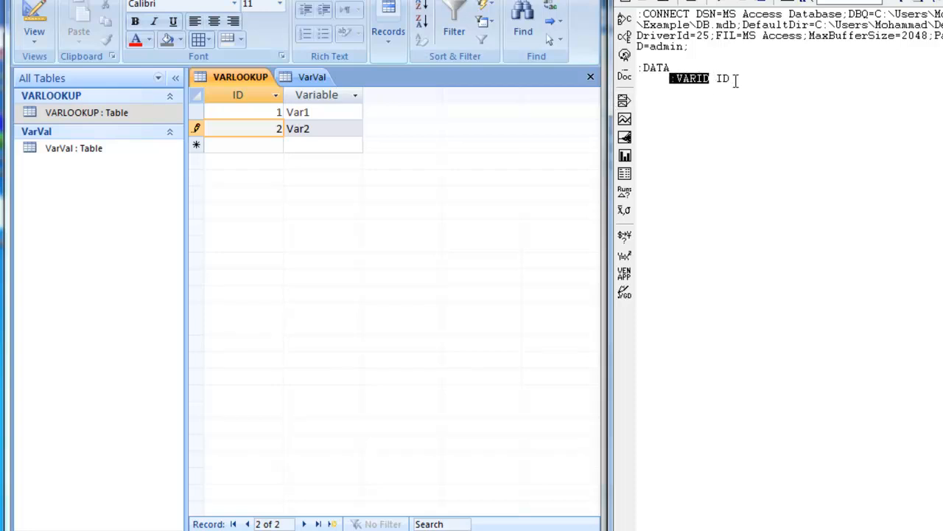
click(736, 79)
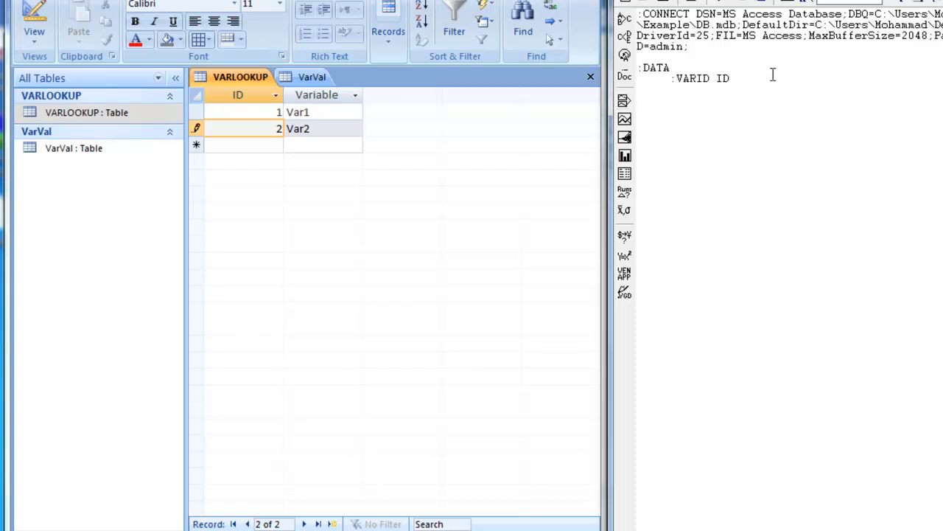
Start a new indented line with a colon below :VARID ID in Input.txt.
key(Return)
key(Tab)
text(:)
text(VARNAME)
key(BackSpace)
key(BackSpace)
key(BackSpace)
key(BackSpace)
key(BackSpace)
key(BackSpace)
key(BackSpace)
Complete the new line in Input.txt as ":TIME T".
text(TIME)
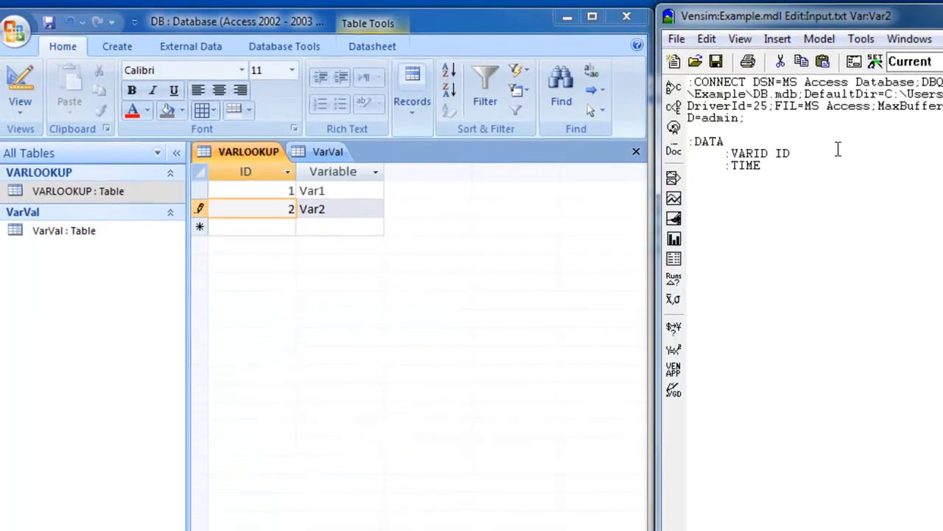
text( T)
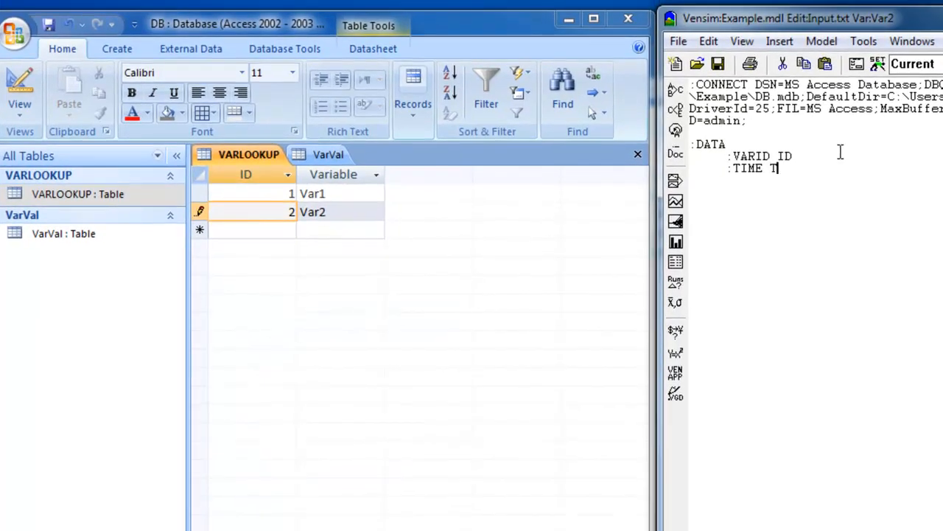
Add the indented line ":VALUE VariableValue" below :TIME T in Input.txt, consulting the VarVal table for the field name.
key(Return)
key(Tab)
double_click(57, 236)
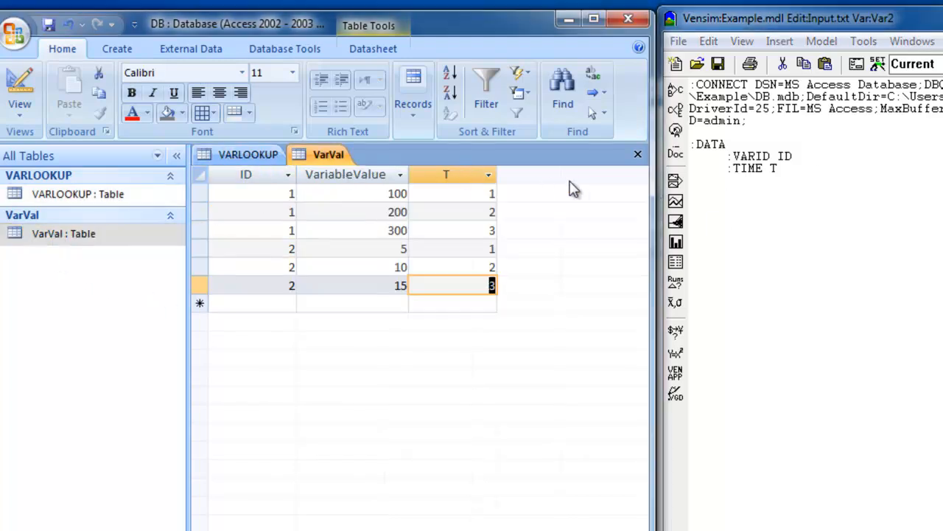
click(779, 169)
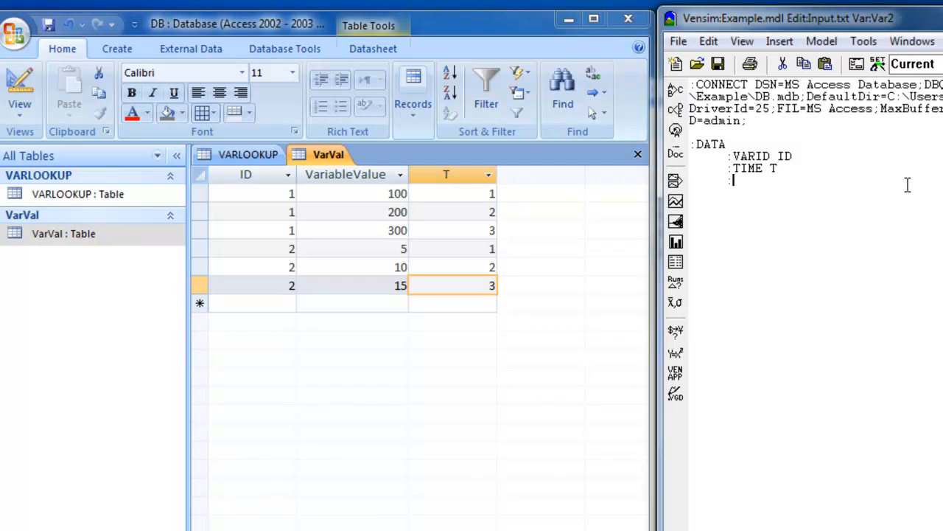
text(VALUE)
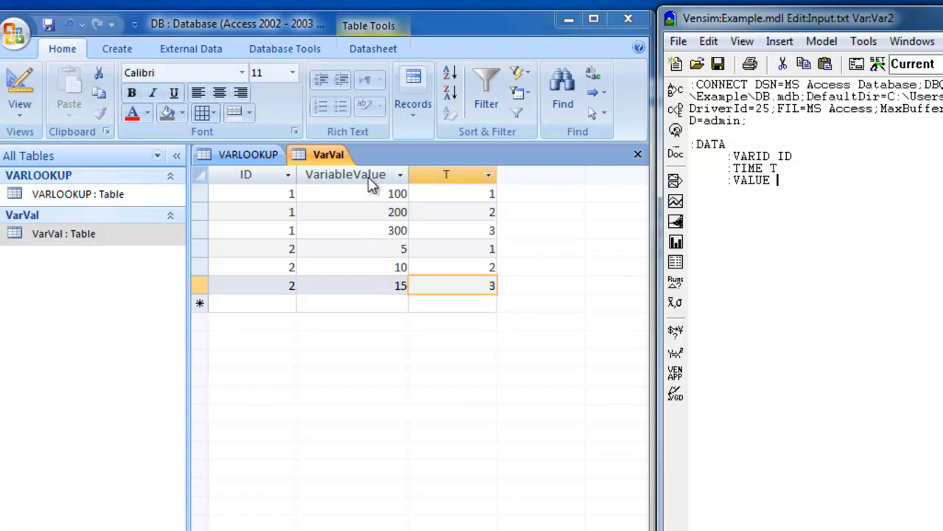
text(Variable)
key(BackSpace)
text(Val)
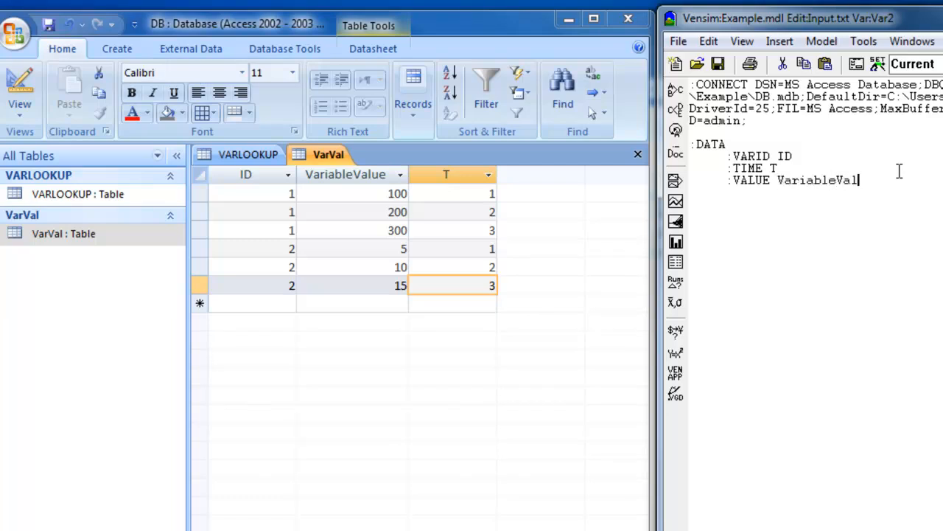
text(ue)
Add the indented line ":SELECT VarVal" to close the :DATA section of Input.txt.
text(:)
text(S)
text(ELCET)
key(BackSpace)
key(BackSpace)
text(T)
key(BackSpace)
key(BackSpace)
key(BackSpace)
text(ECT)
text(VarVal)
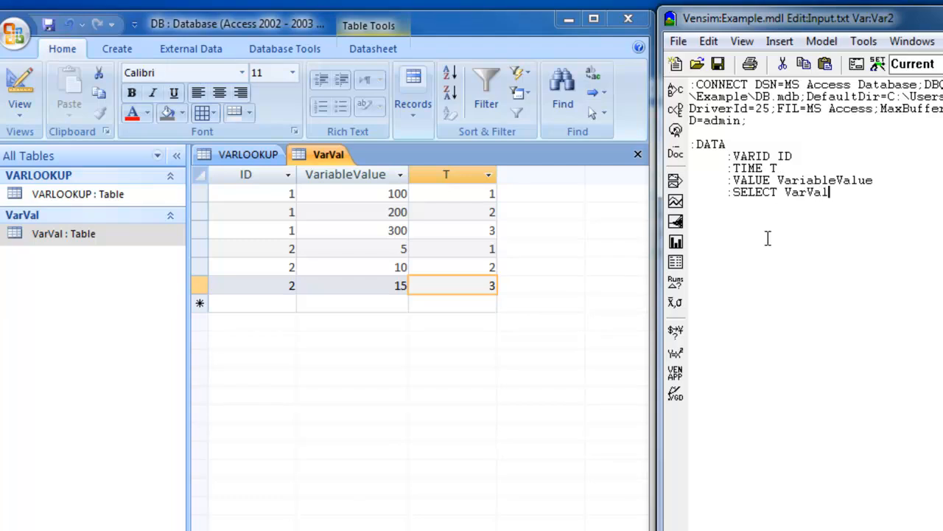
Start a new section headed ":VARLOOKUP" after a blank line below the :DATA section of Input.txt.
key(Return)
key(Return)
text(:VARI)
text(LOK)
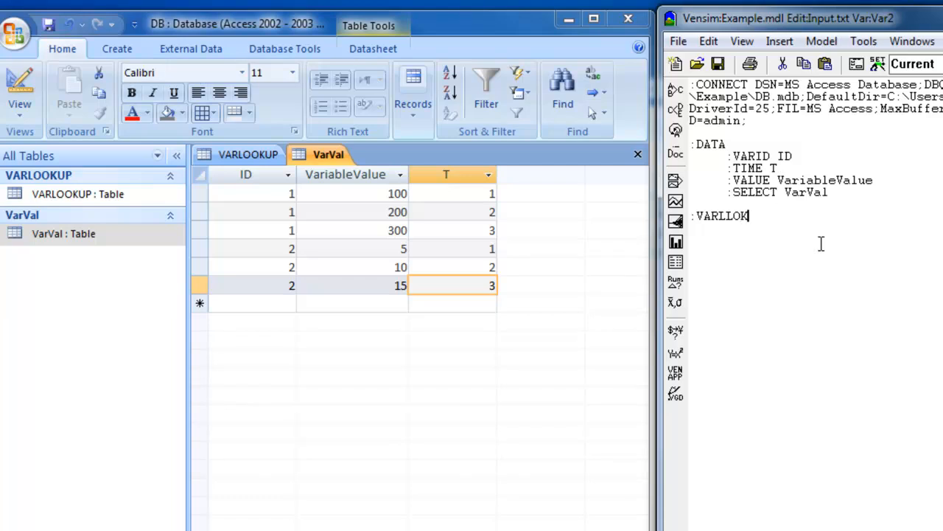
text(UP)
key(Return)
click(735, 215)
key(BackSpace)
text(O)
click(769, 232)
Show the VARLOOKUP table in Access and add the indented line ":VARID ID" under the :VARLOOKUP heading.
double_click(81, 197)
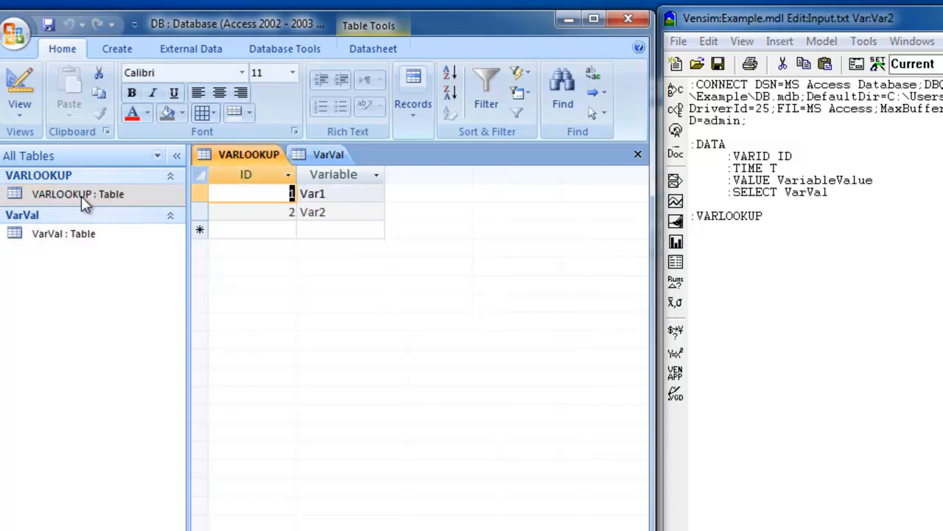
click(716, 244)
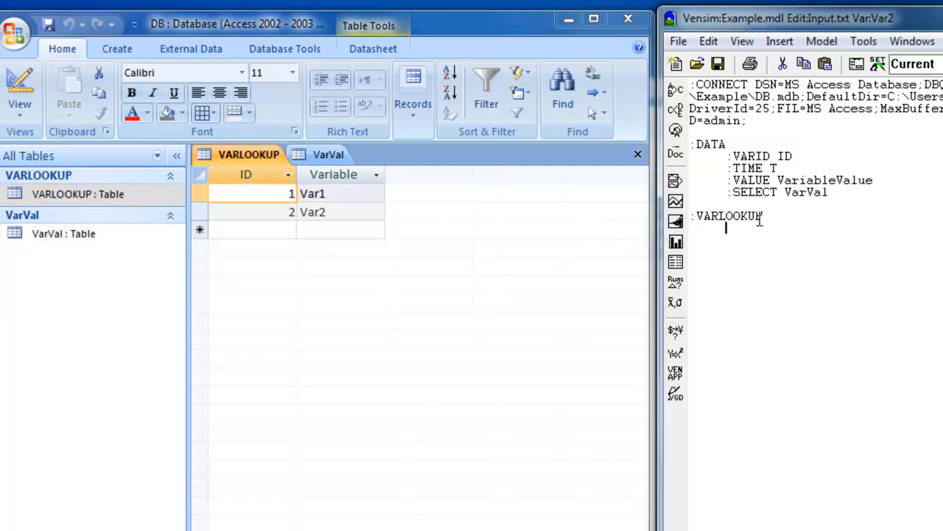
text(:VARID ID)
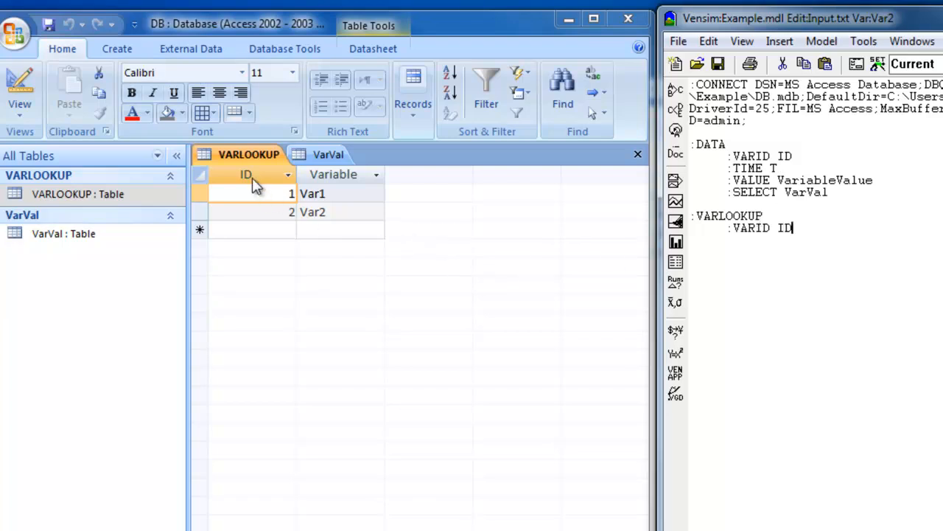
Add the indented line ":VARNAME Variable" to the :VARLOOKUP section of Input.txt.
key(Return)
key(Tab)
text(VARNAME)
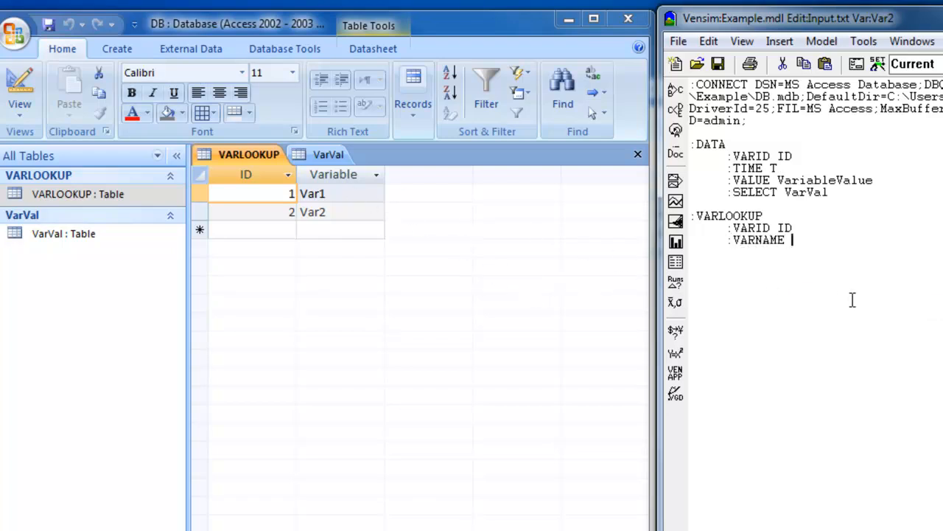
text(Variable)
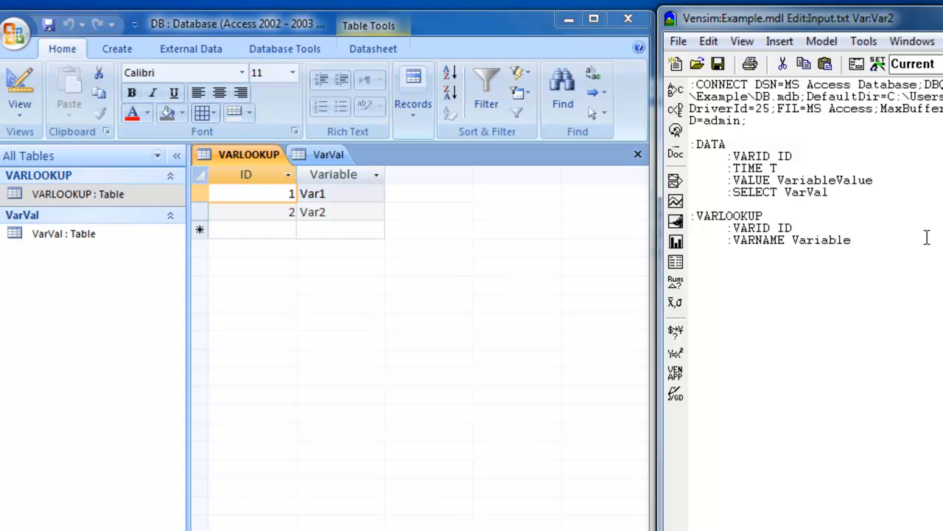
Add the indented line ":SELECT VARLOOKUP" to complete the :VARLOOKUP section of Input.txt.
text( :SELECT)
text(VAR)
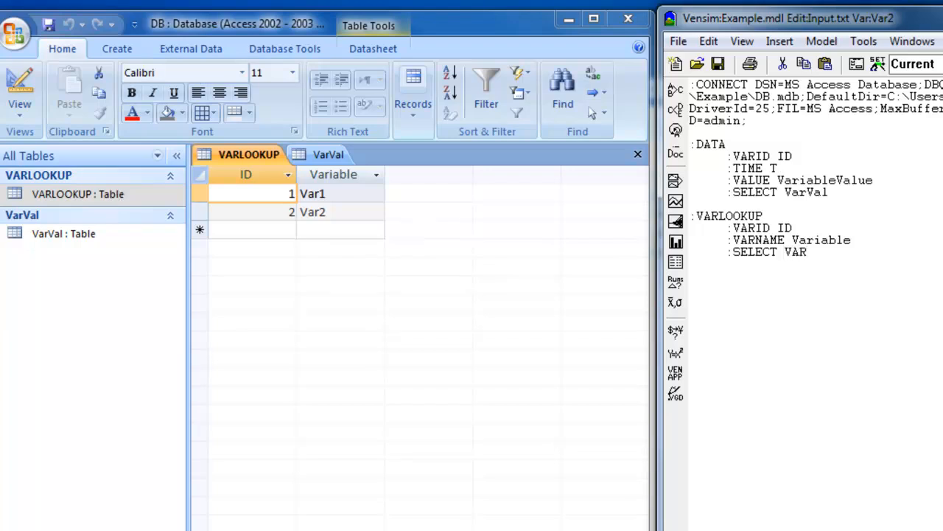
text(LOOKUP)
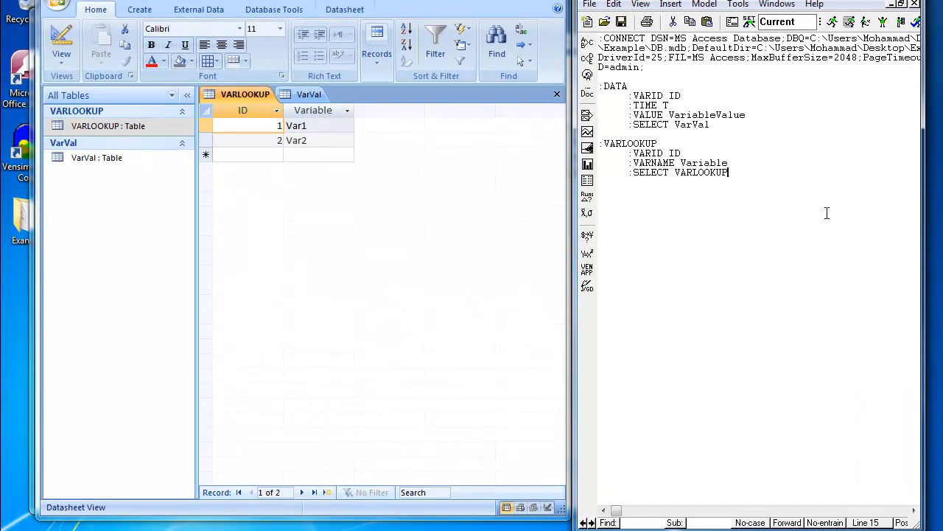
Save a copy of the file as Input in the Example folder, using the Vensim Database Inputs type.
click(590, 4)
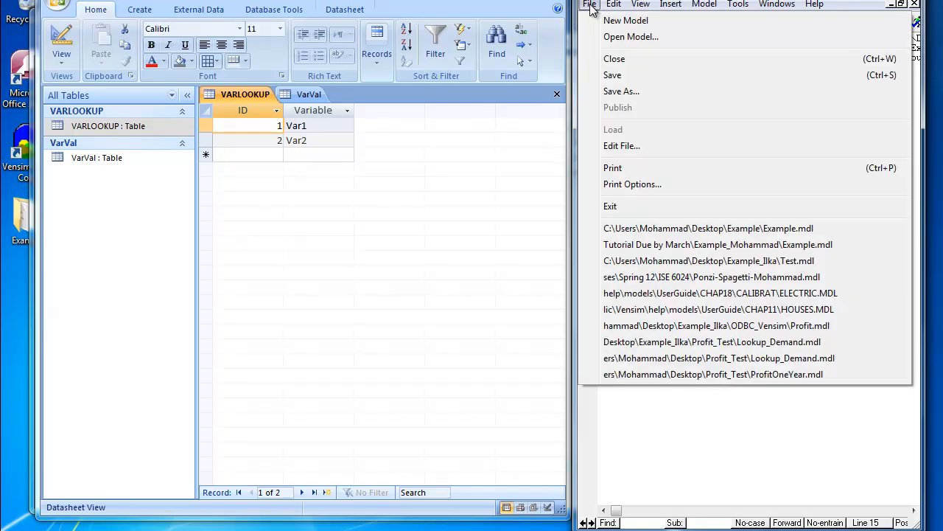
click(625, 90)
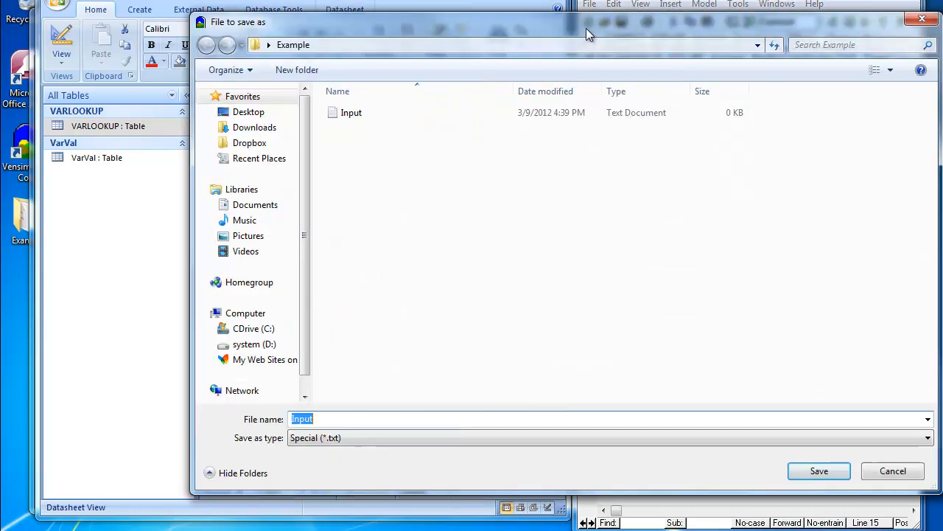
click(270, 436)
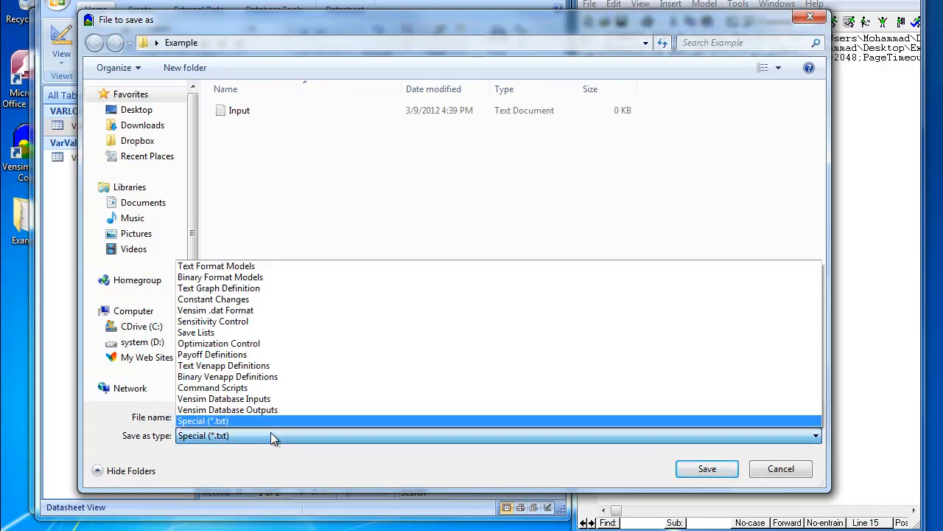
click(232, 398)
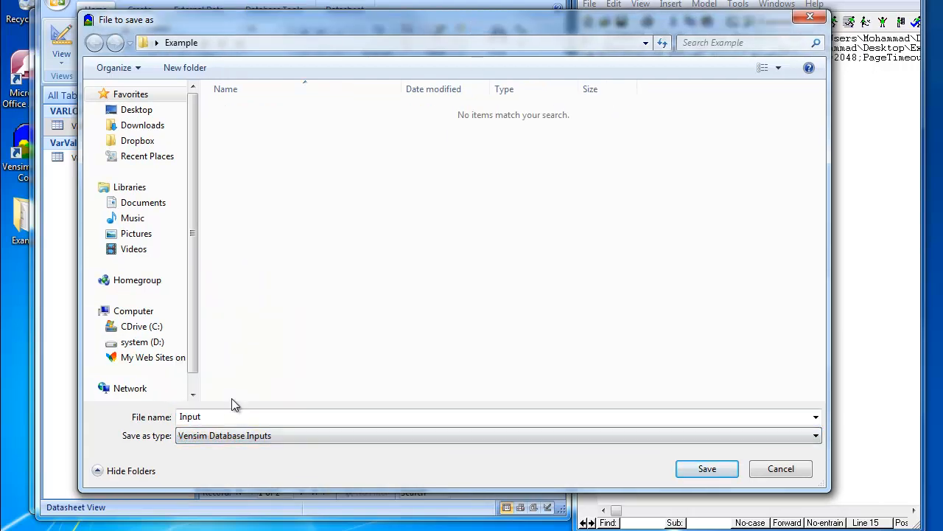
click(707, 472)
Check the Example folder for the Input VDI file, and return to the model diagram in Vensim.
drag(425, 9, 444, 87)
click(384, 20)
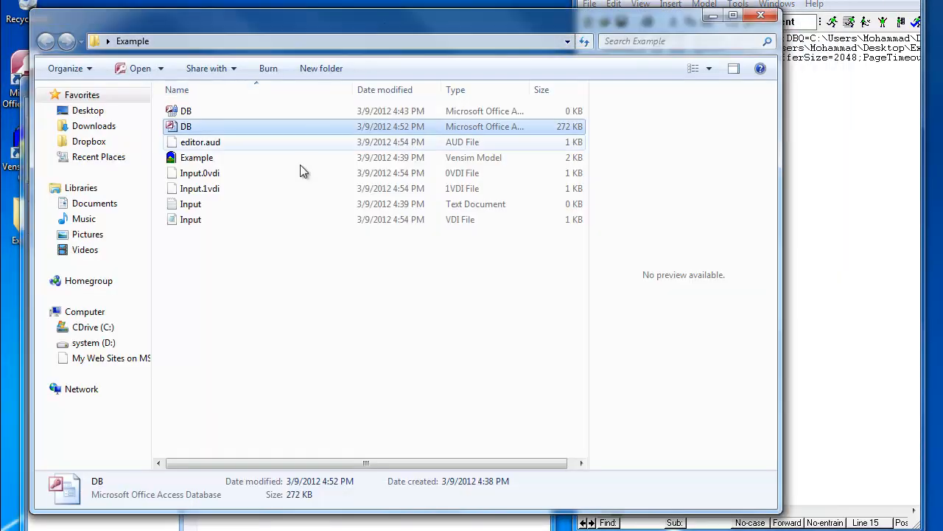
click(229, 225)
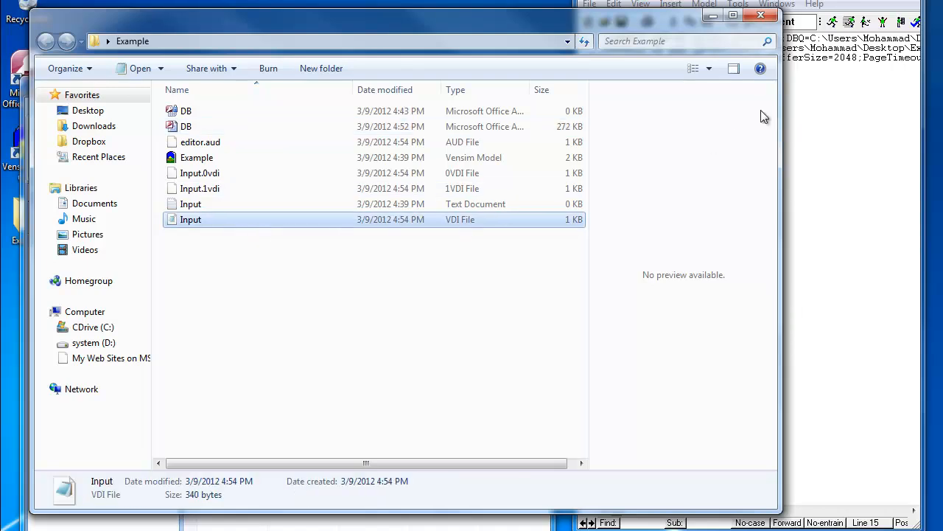
drag(772, 1, 678, 0)
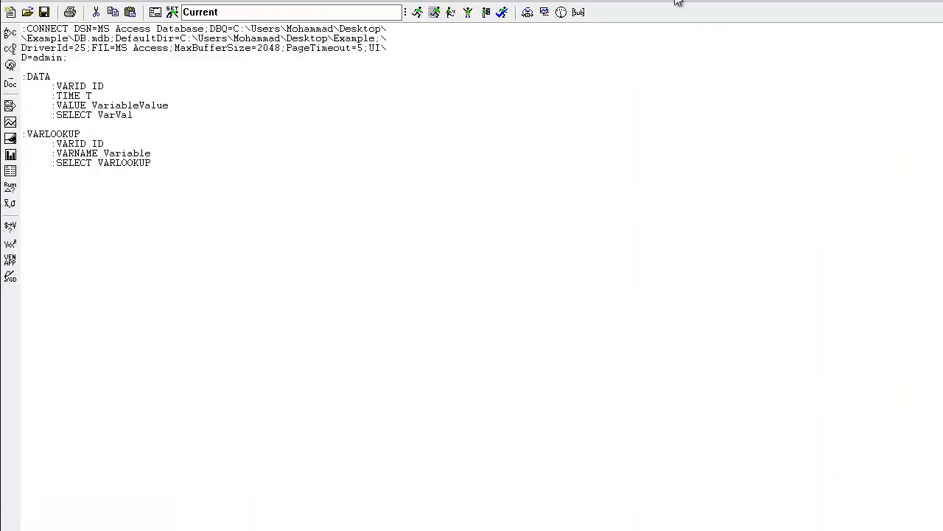
click(938, 4)
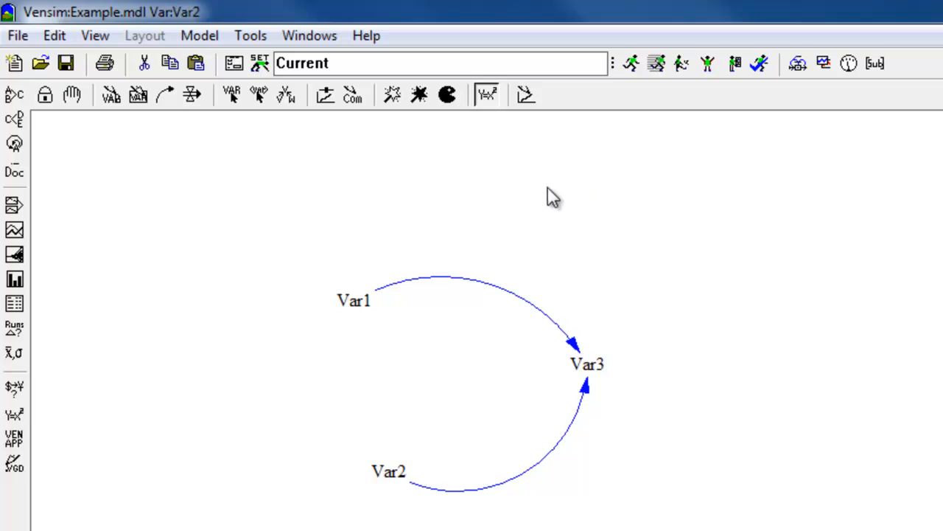
Open the pre-processing file selection in the simulation control's Pre/Post settings.
click(234, 64)
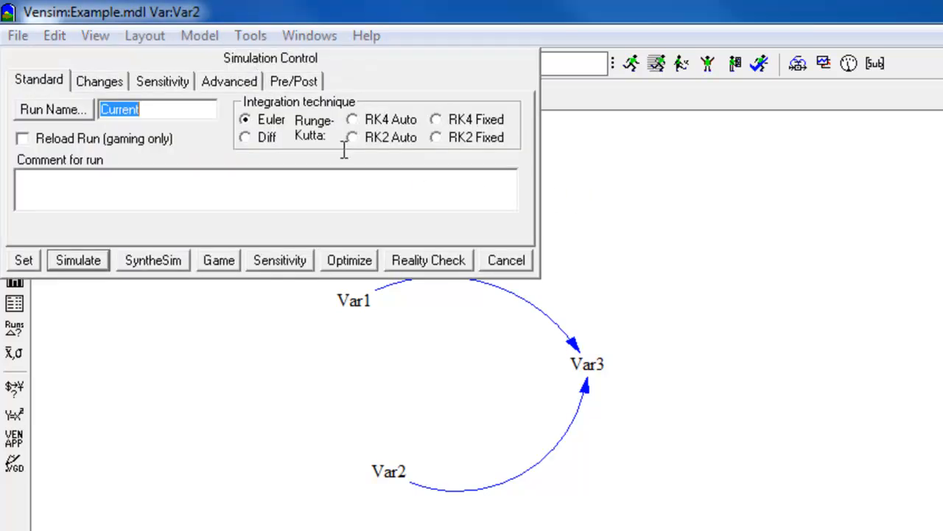
click(501, 262)
click(234, 65)
click(280, 87)
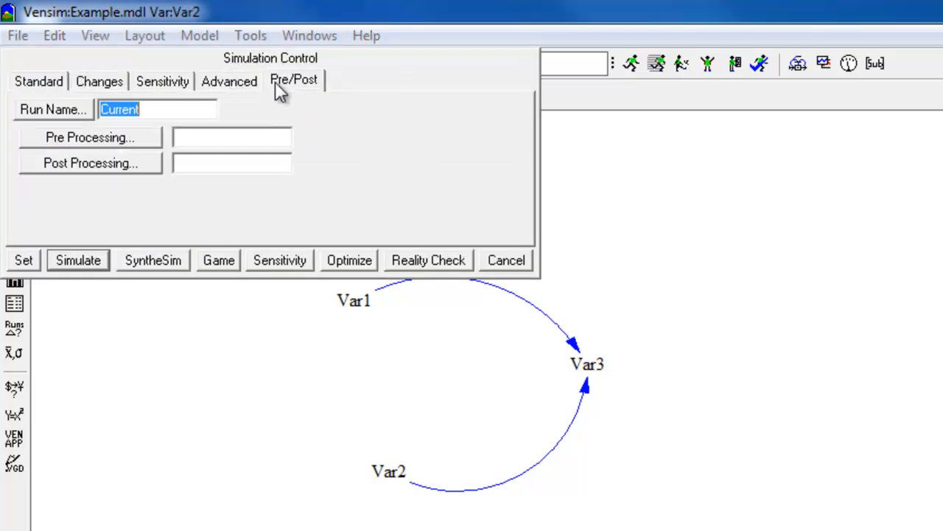
click(188, 138)
click(158, 140)
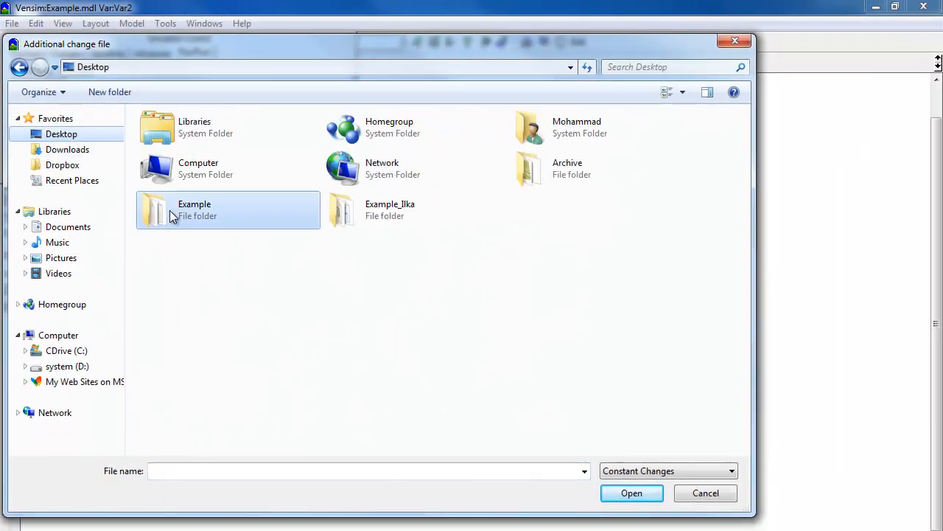
Choose Input.vdi, of type Vensim Database Inputs, from the Desktop's Example folder as the pre-processing file and apply the simulation settings.
double_click(172, 214)
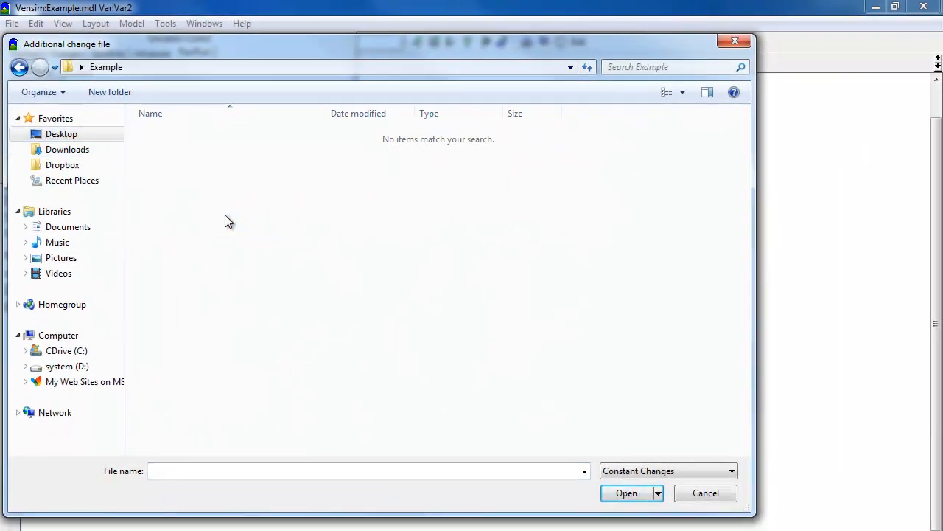
click(583, 471)
click(584, 472)
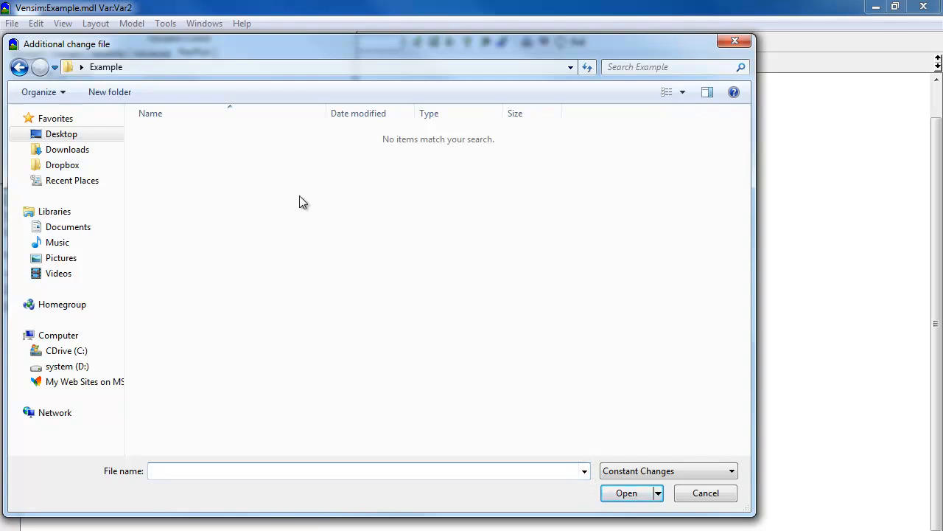
click(74, 135)
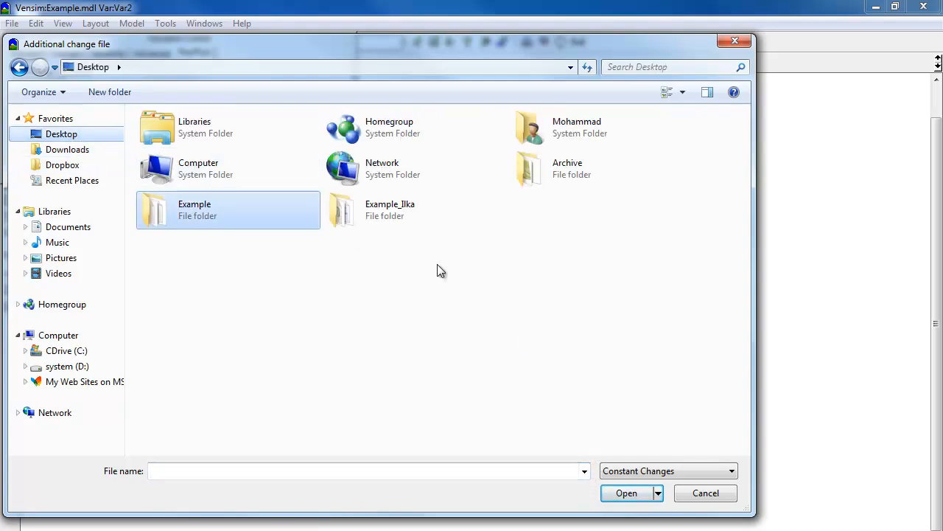
click(706, 477)
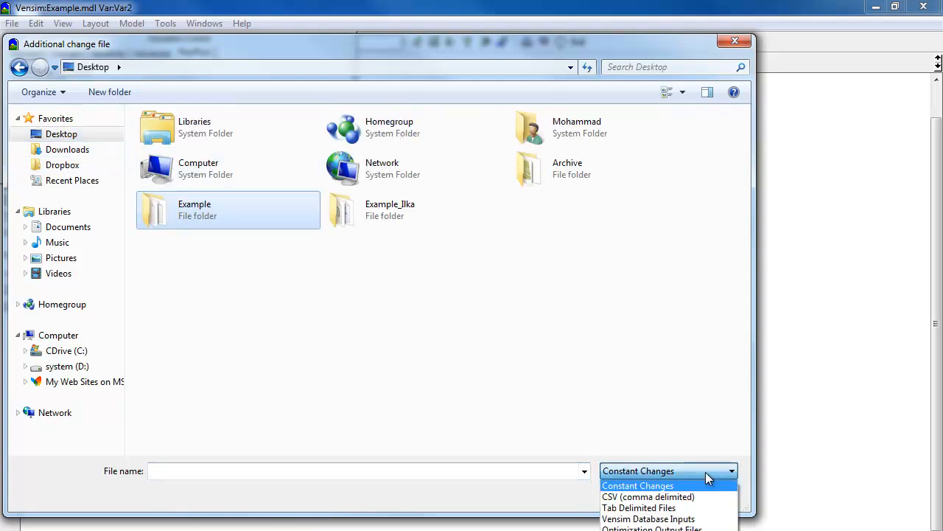
click(672, 515)
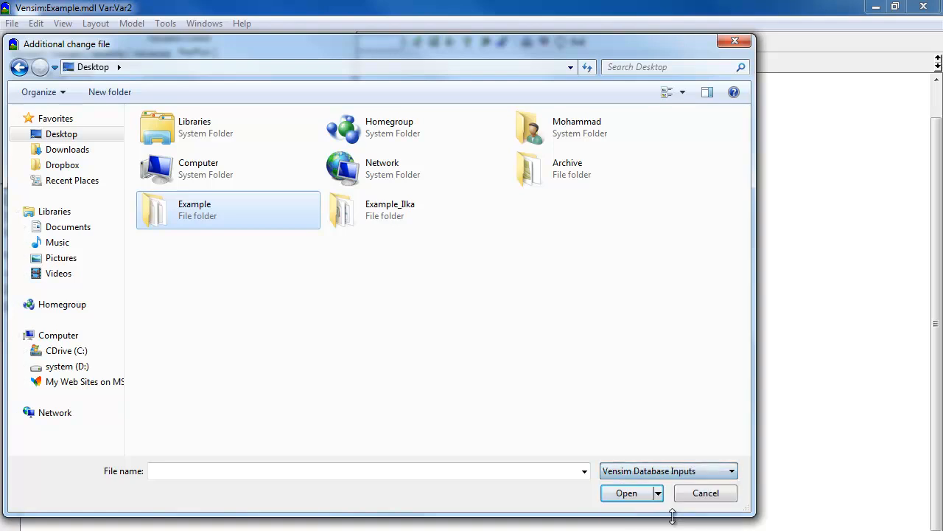
double_click(207, 209)
double_click(170, 137)
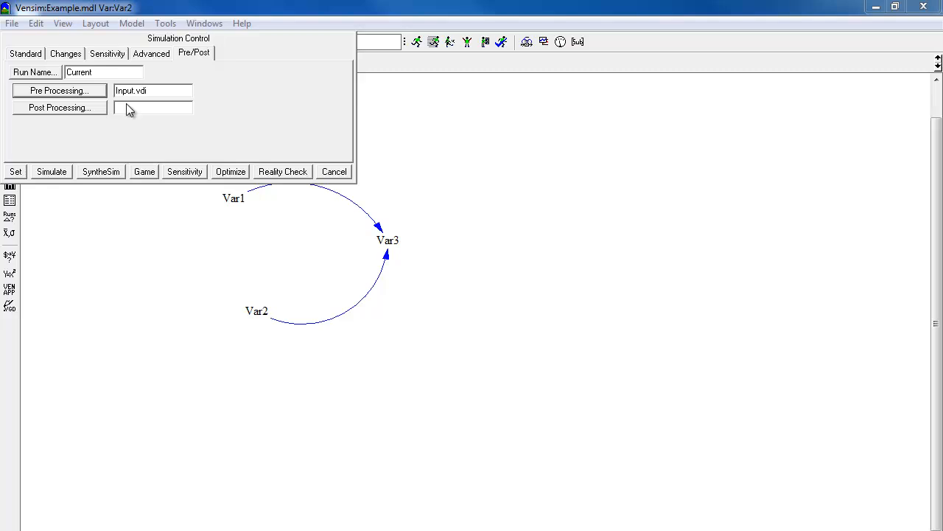
click(16, 172)
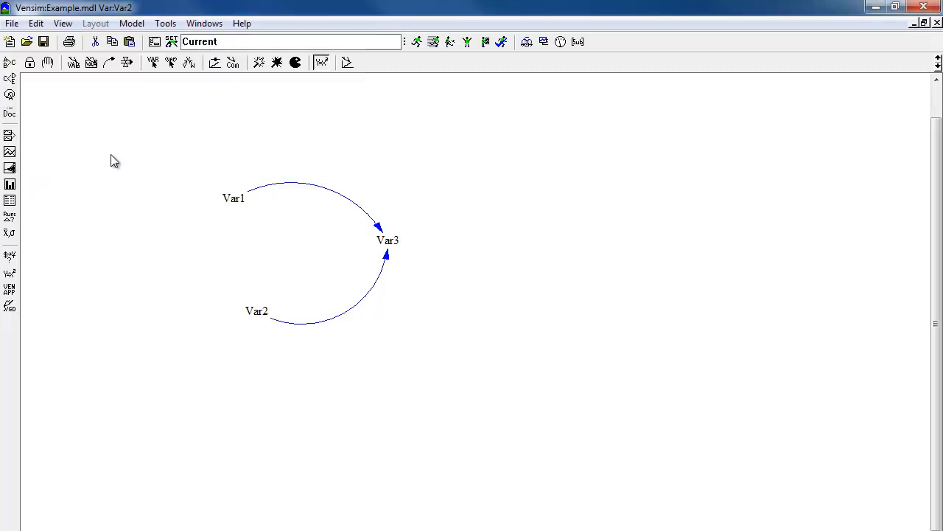
Open Input.vdi from the Example folder for editing in Vensim.
click(11, 23)
click(55, 167)
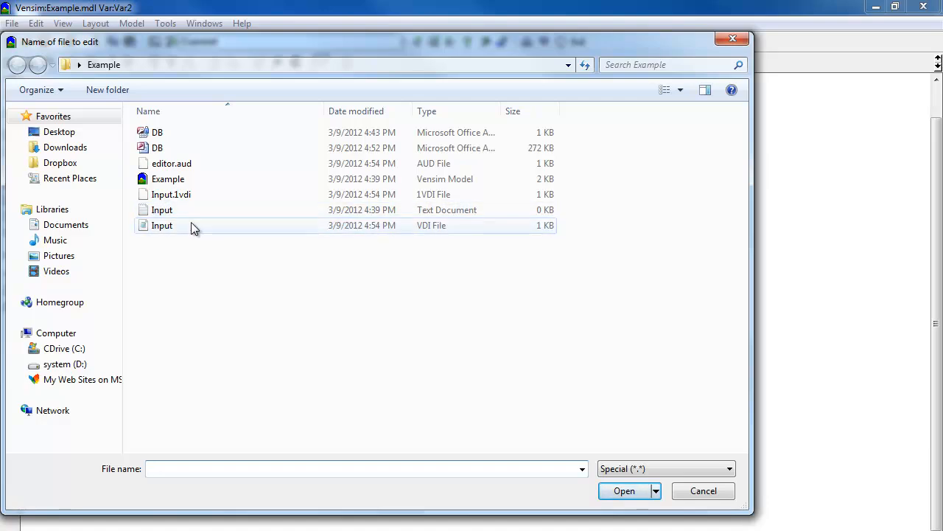
double_click(191, 222)
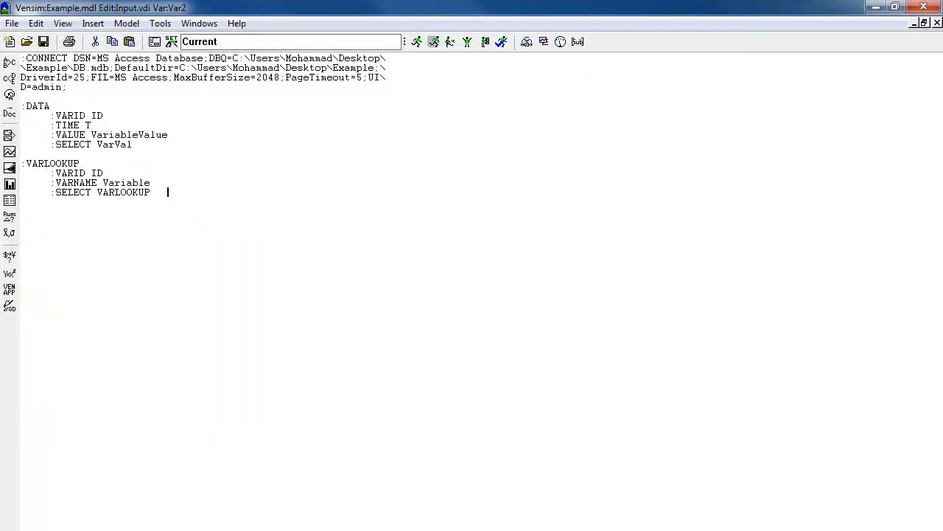
Arrange the Input.vdi editor and the Example.mdl model view side by side, resizing both so neither covers the other.
click(925, 23)
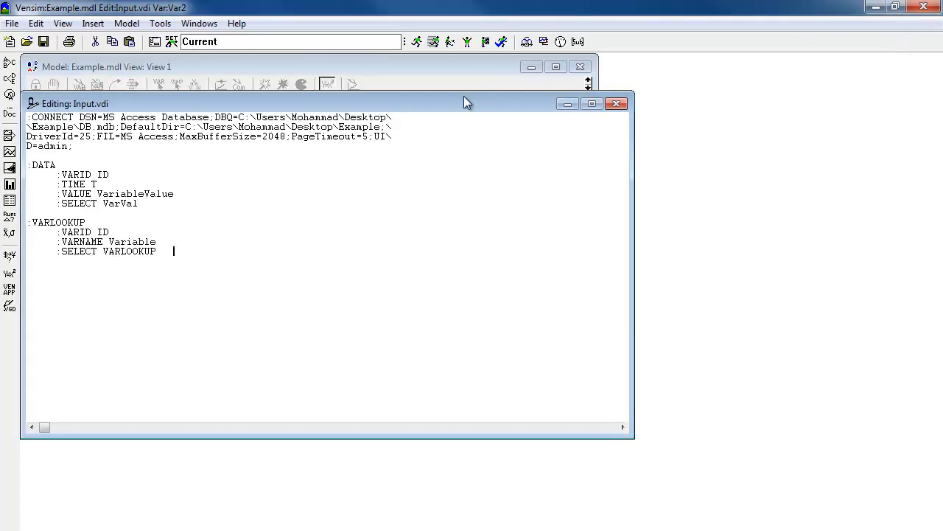
drag(464, 102, 743, 67)
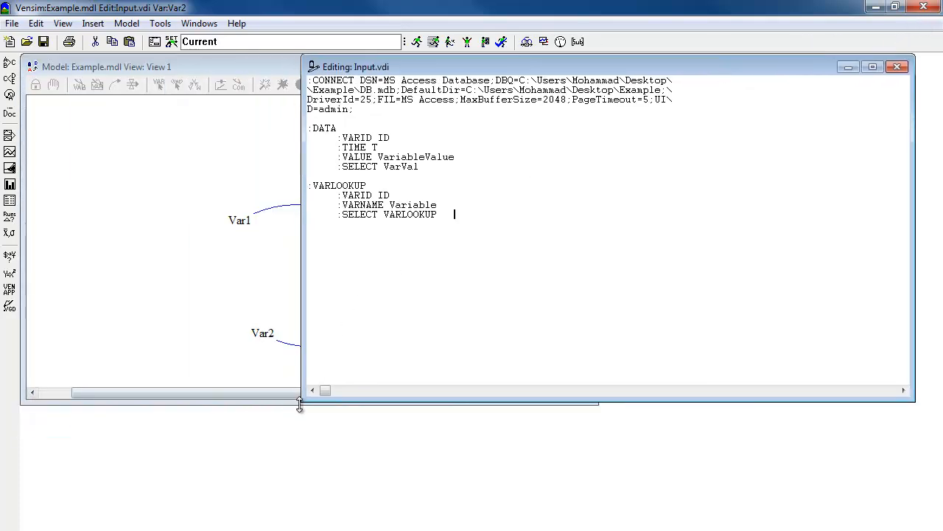
drag(300, 404, 529, 521)
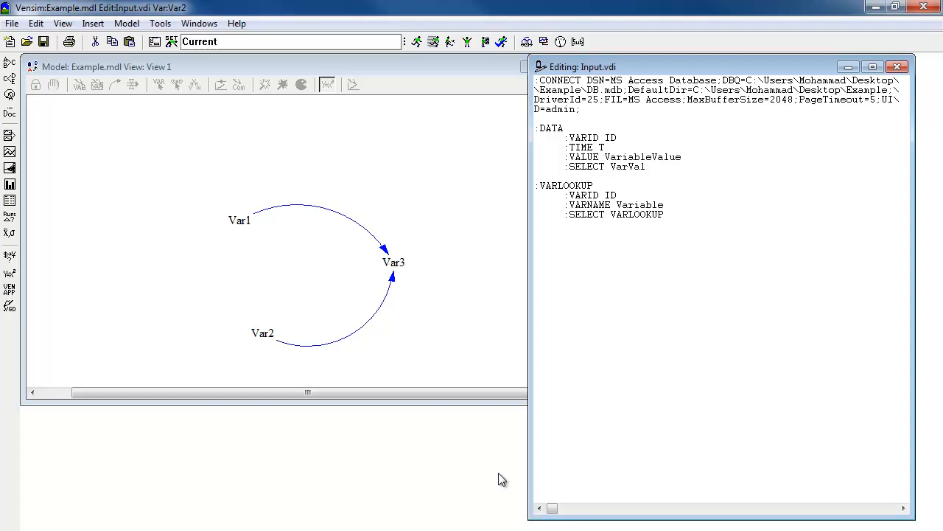
click(412, 211)
click(694, 287)
click(476, 352)
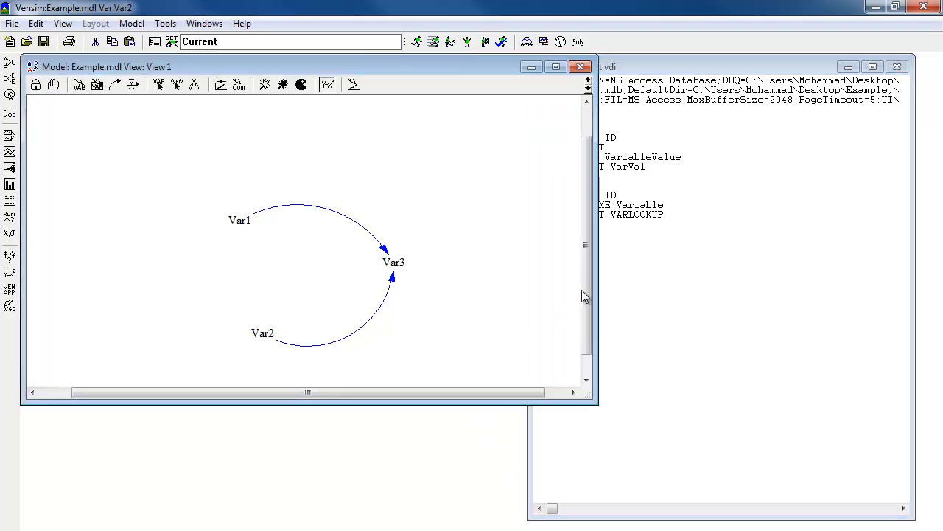
drag(595, 295, 526, 258)
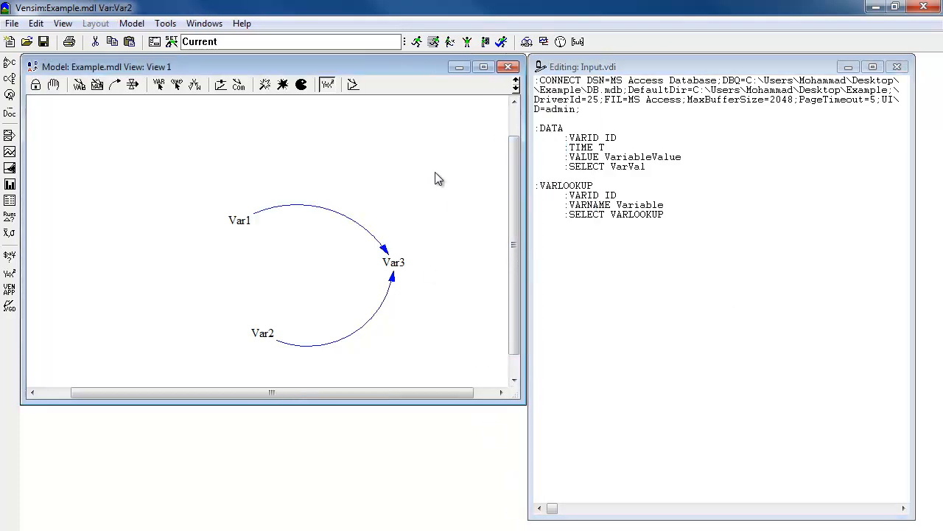
Simulate the model as run Current with the Input.vdi data, and close the simulation message window.
click(416, 42)
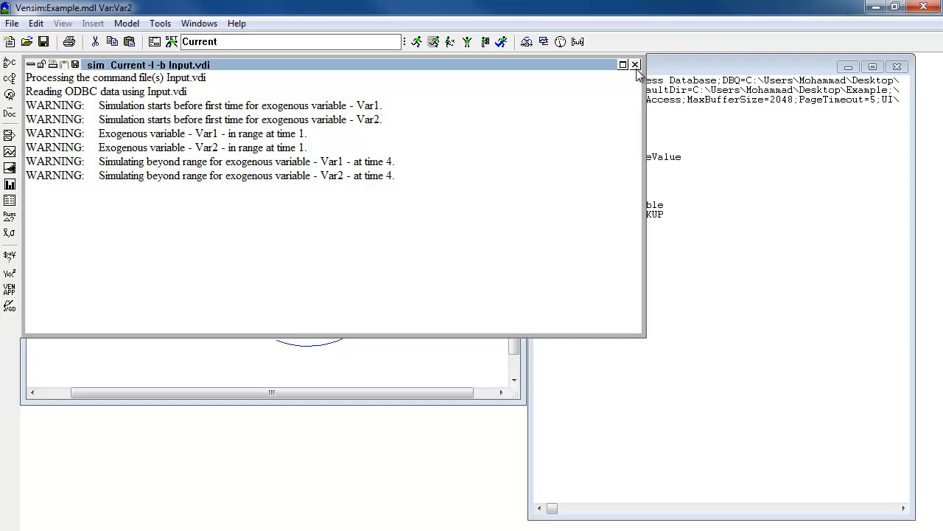
drag(645, 59, 516, 96)
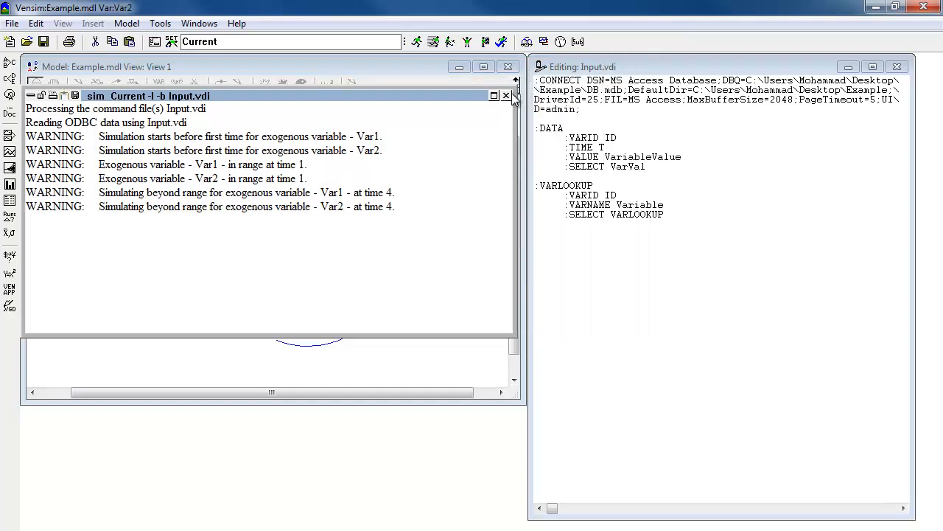
click(507, 95)
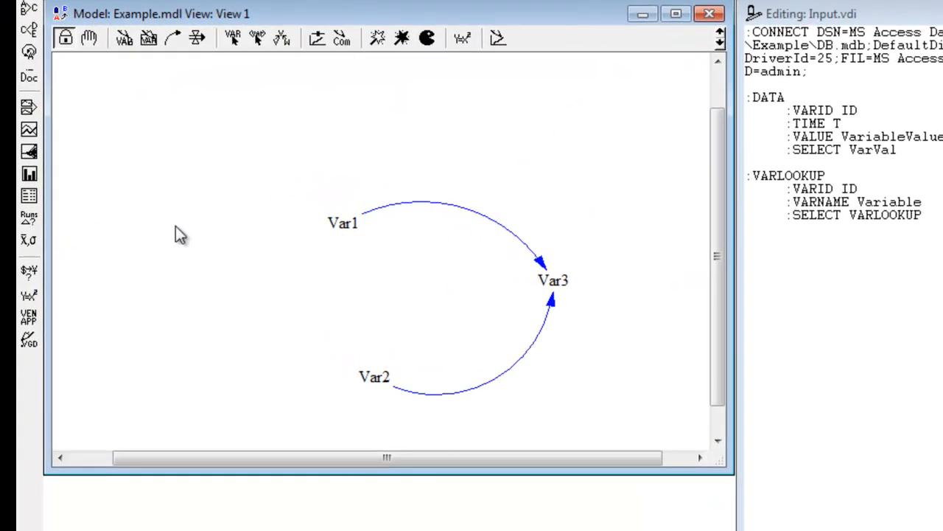
Examine the simulated values of Var1, Var2 and Var3 one after another in a results table.
click(279, 223)
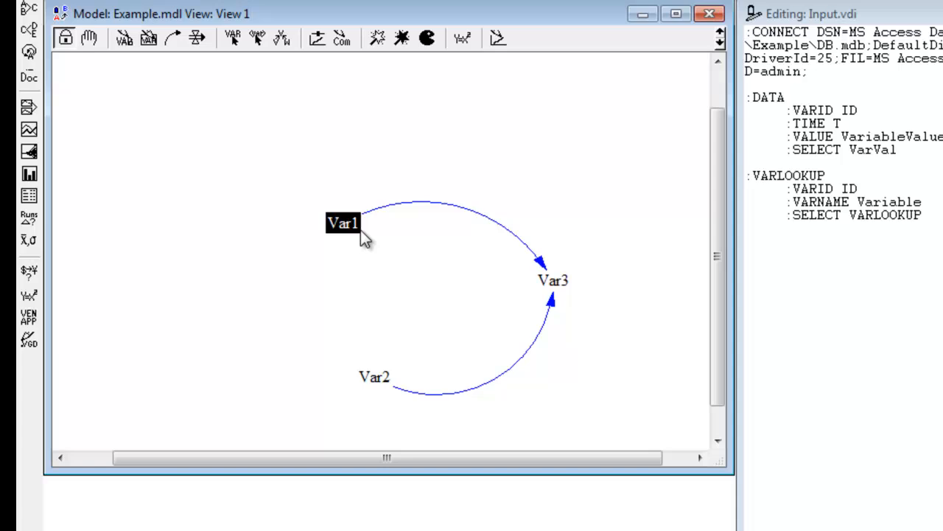
click(29, 195)
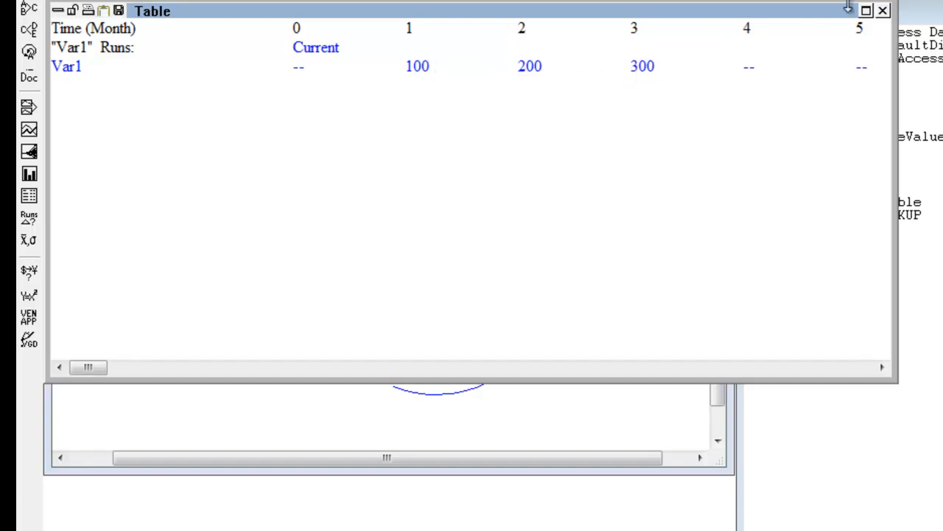
click(883, 12)
click(367, 379)
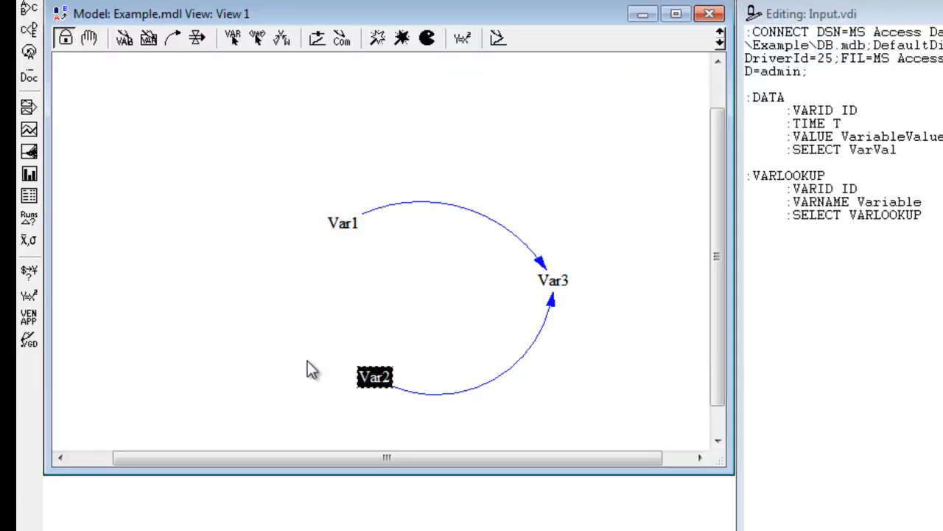
click(29, 195)
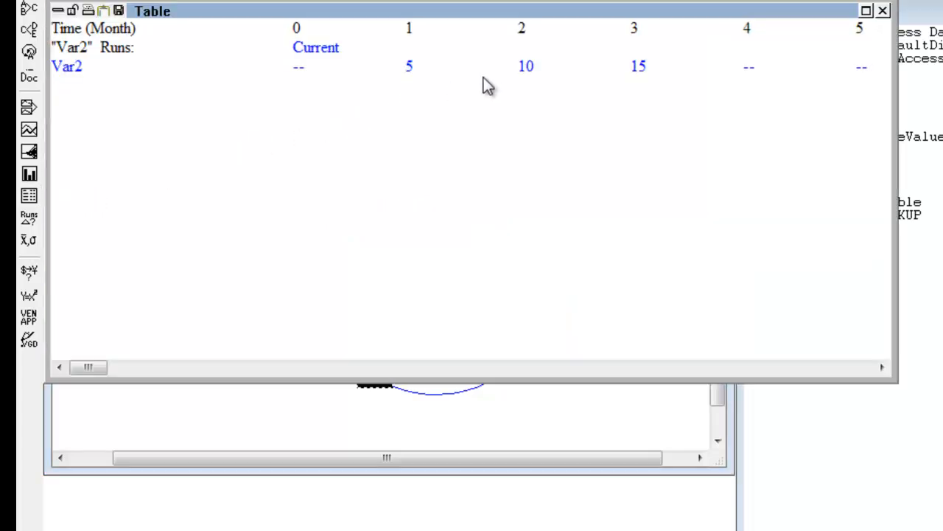
click(883, 11)
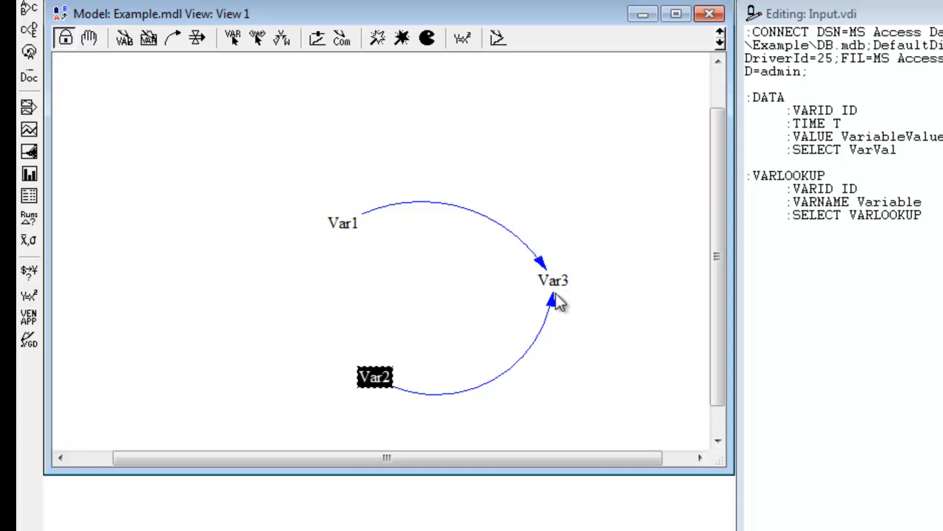
click(557, 293)
click(29, 195)
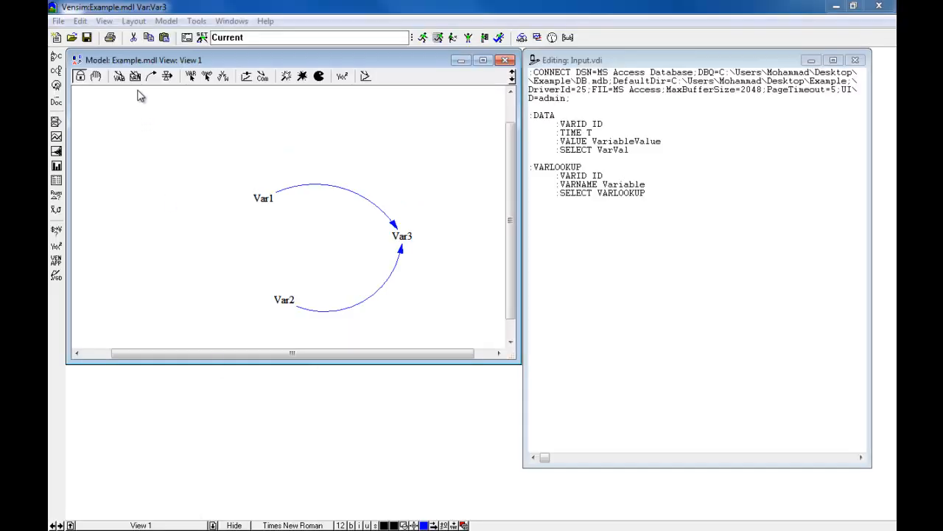
Add a variable named C1 above Var3 in the diagram and connect it to Var3 with a curved arrow.
click(395, 145)
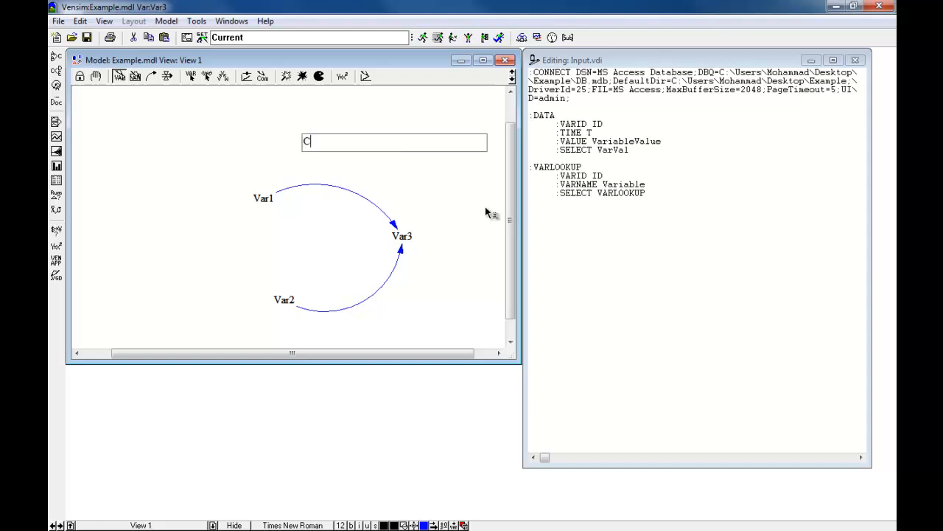
key(Return)
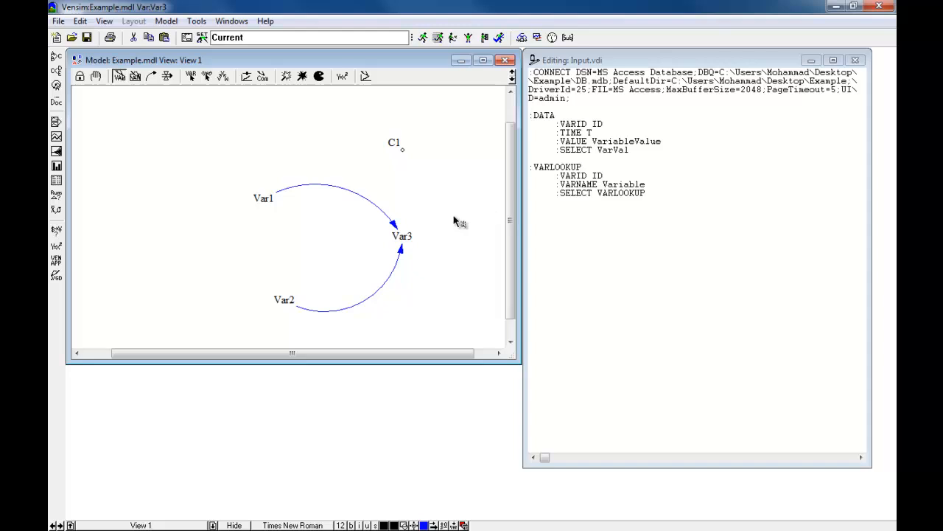
click(151, 76)
click(393, 144)
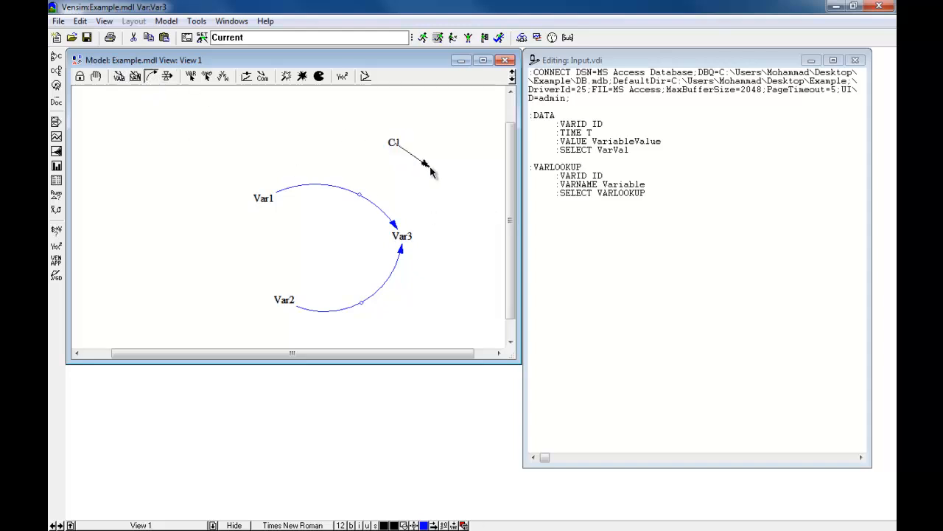
click(430, 168)
click(406, 241)
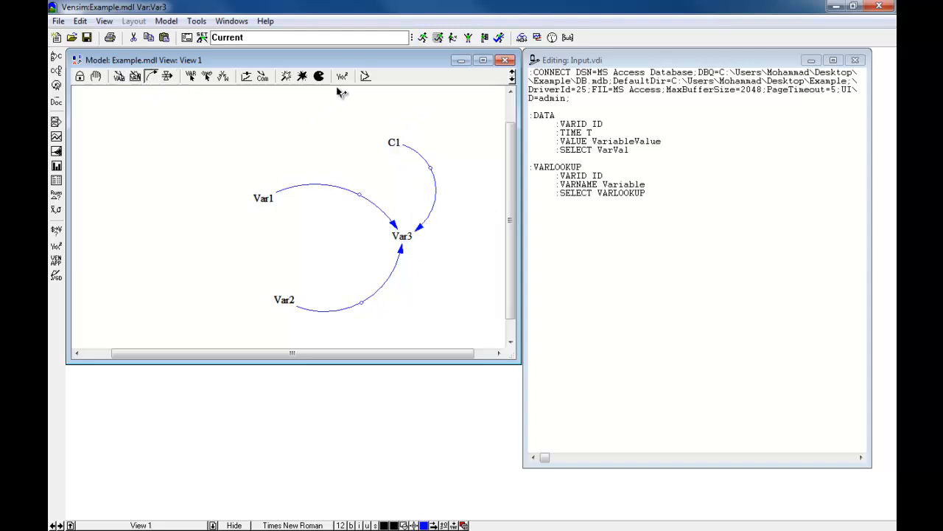
Change the equation of Var3 to (Var1+Var2)*C1.
click(342, 76)
click(403, 235)
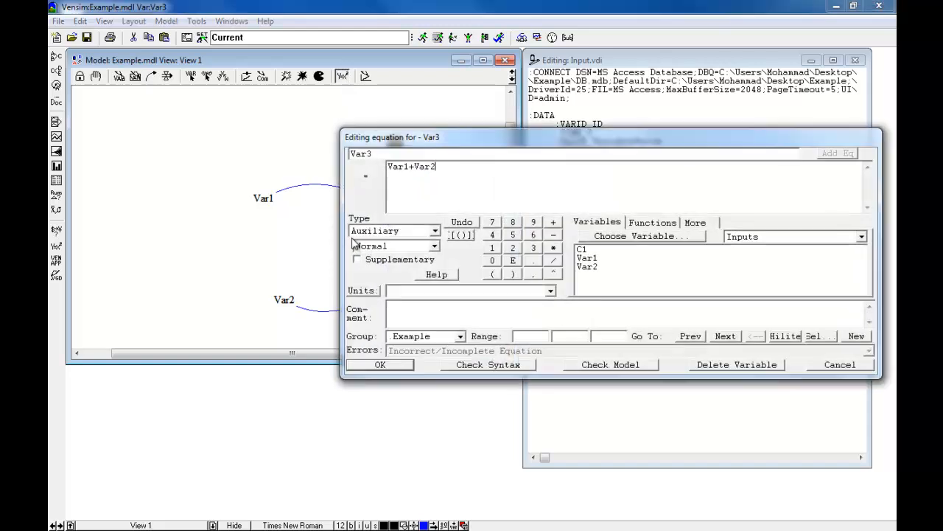
text())
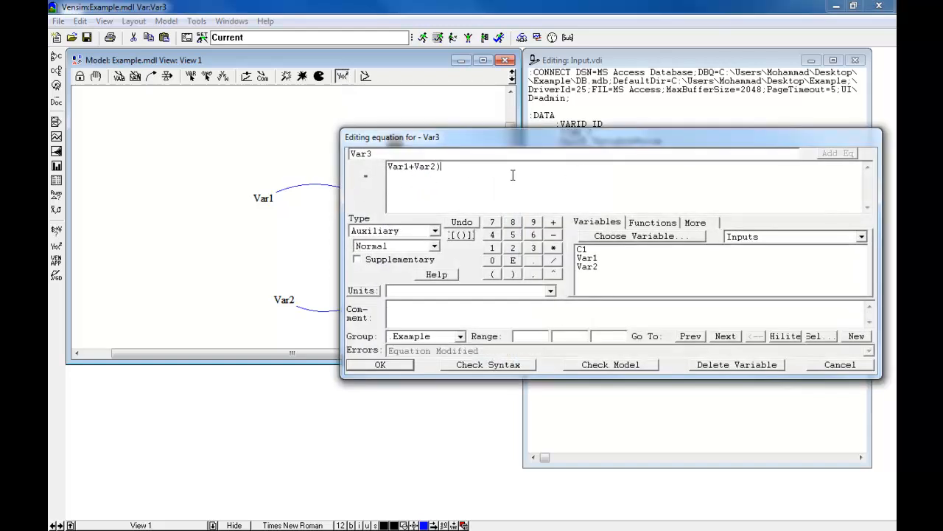
click(388, 168)
text(()
click(554, 248)
click(581, 249)
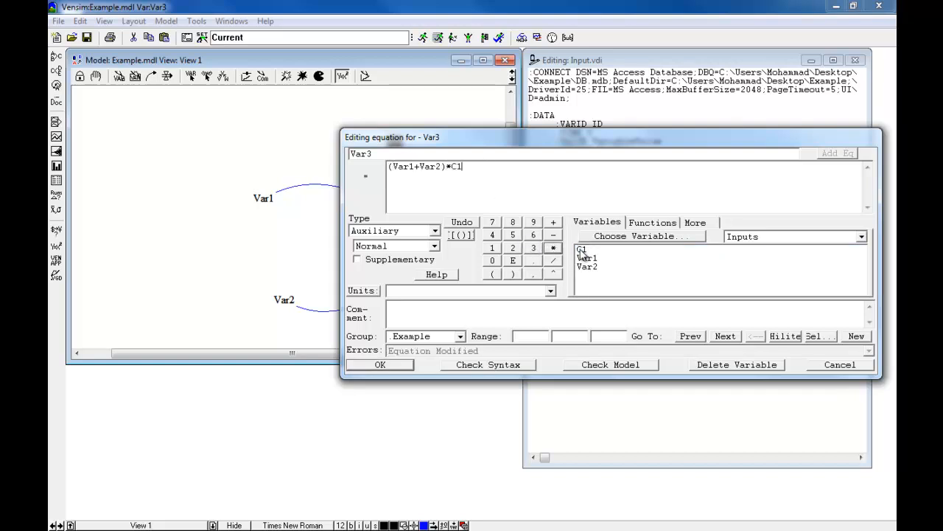
click(377, 366)
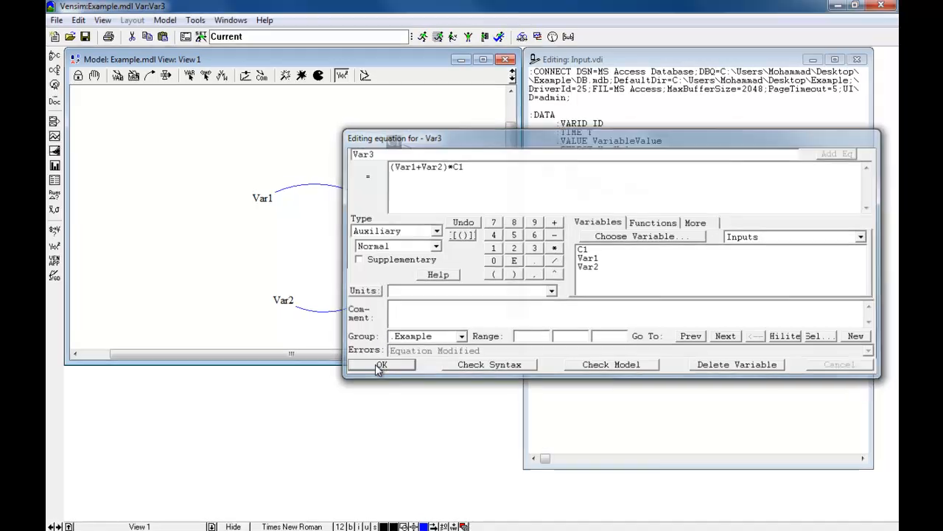
Define C1 as a constant with the value 1.
click(391, 140)
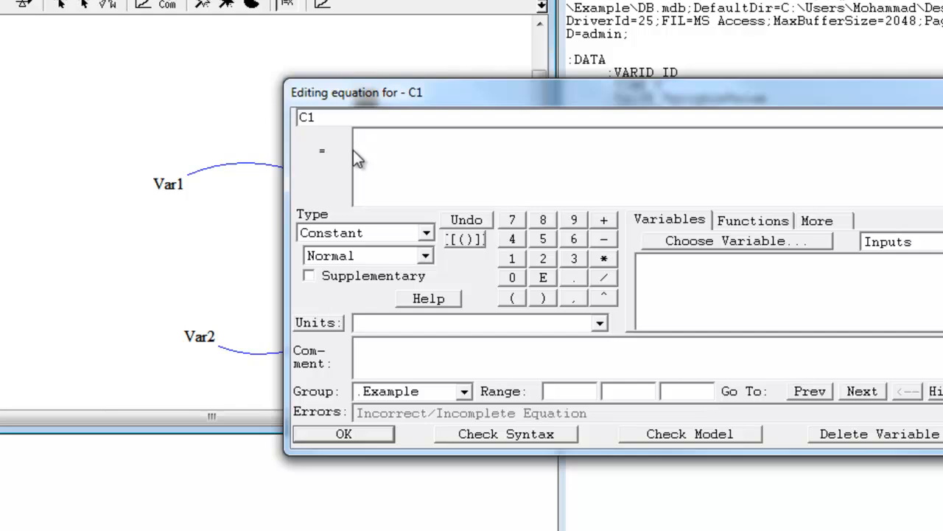
text(1)
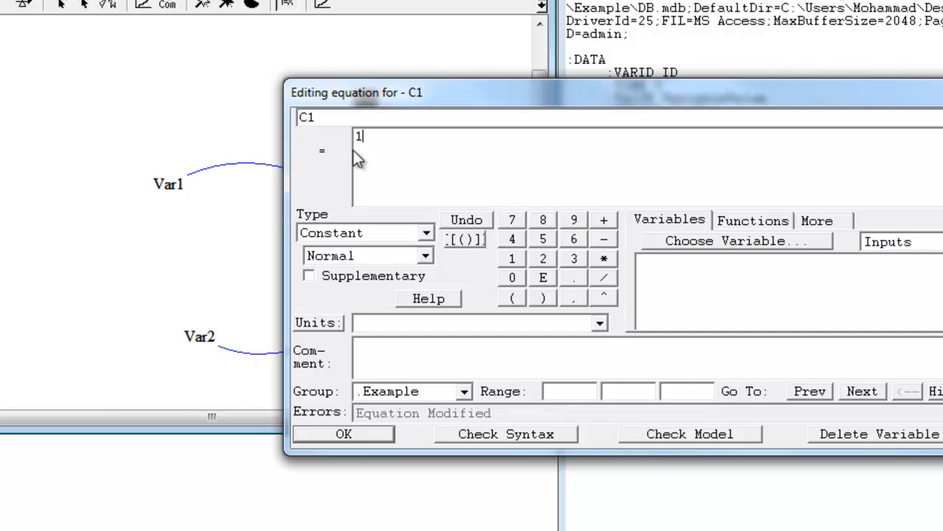
click(341, 435)
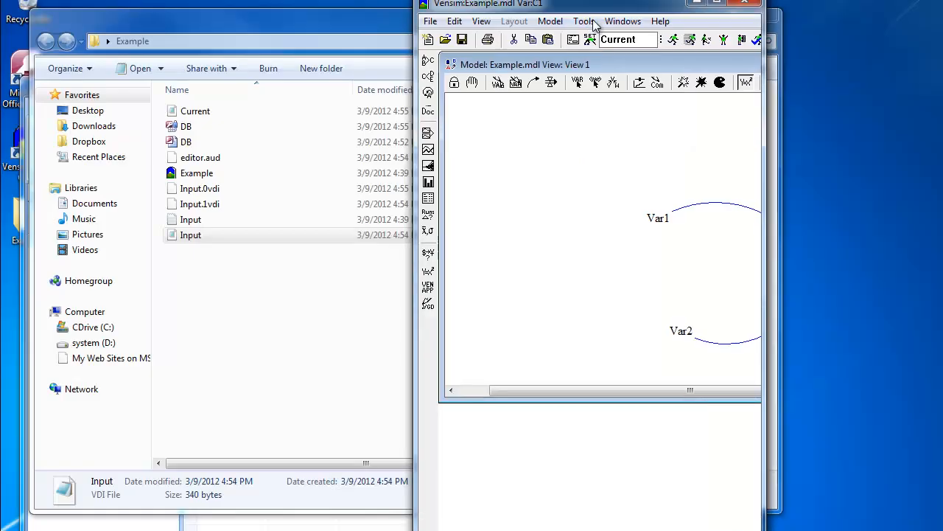
Switch to the Example folder and open the database DB in Microsoft Access.
drag(620, 51, 644, 17)
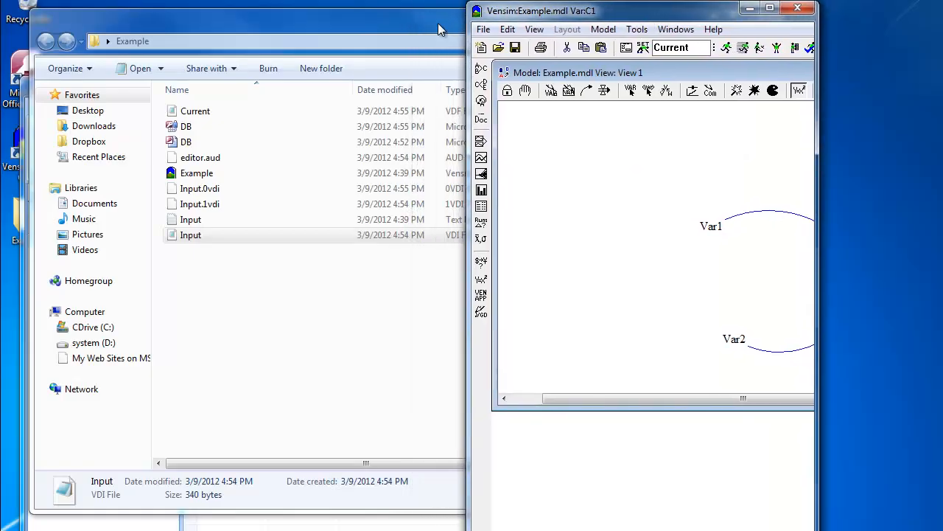
click(267, 24)
double_click(190, 141)
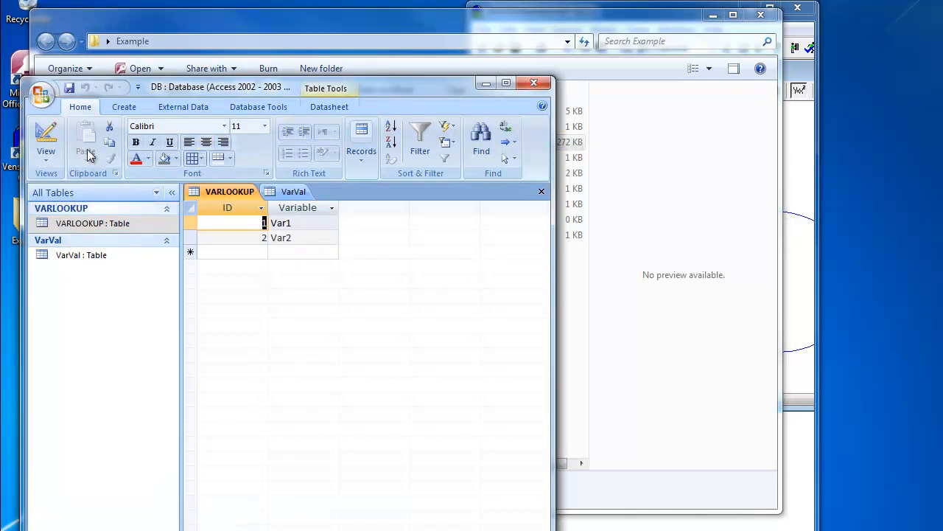
Create a new table in the database, save it as Cons and show it in Design View.
click(123, 109)
click(47, 124)
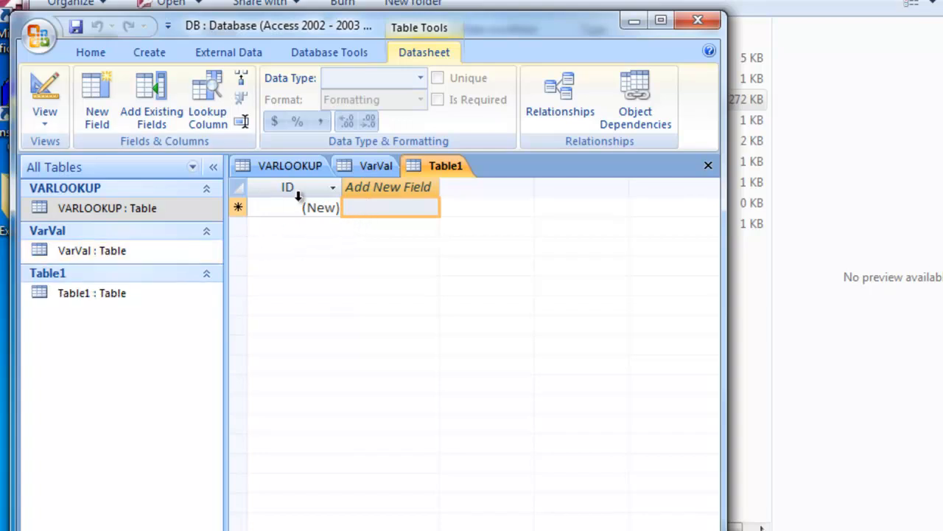
click(52, 104)
click(64, 197)
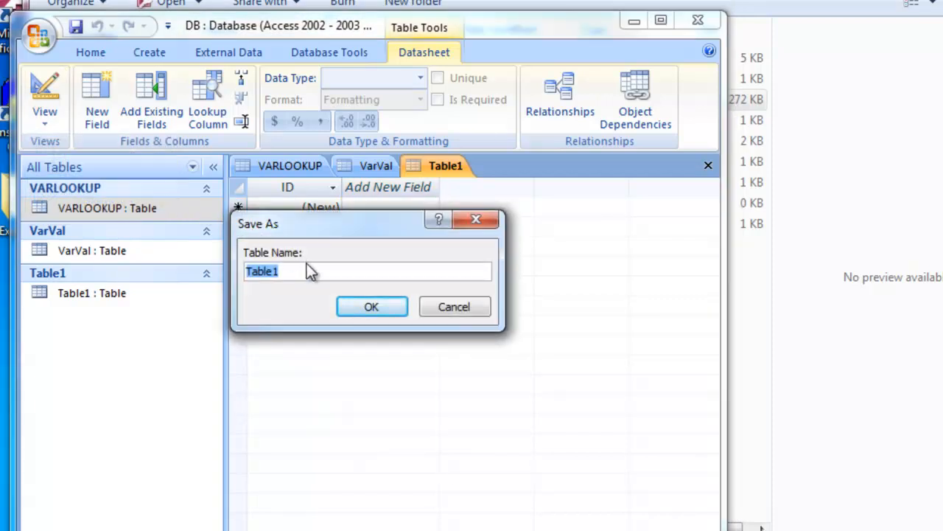
text(C)
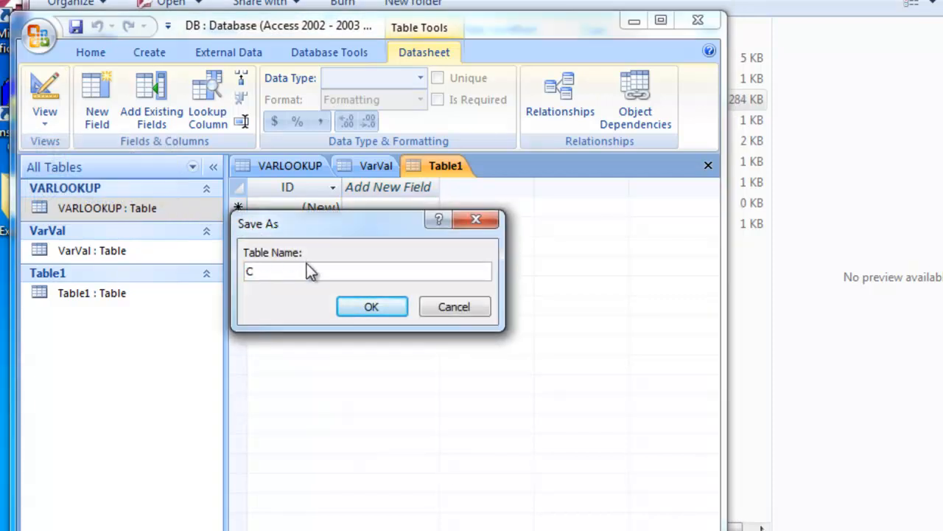
text(ons)
click(351, 305)
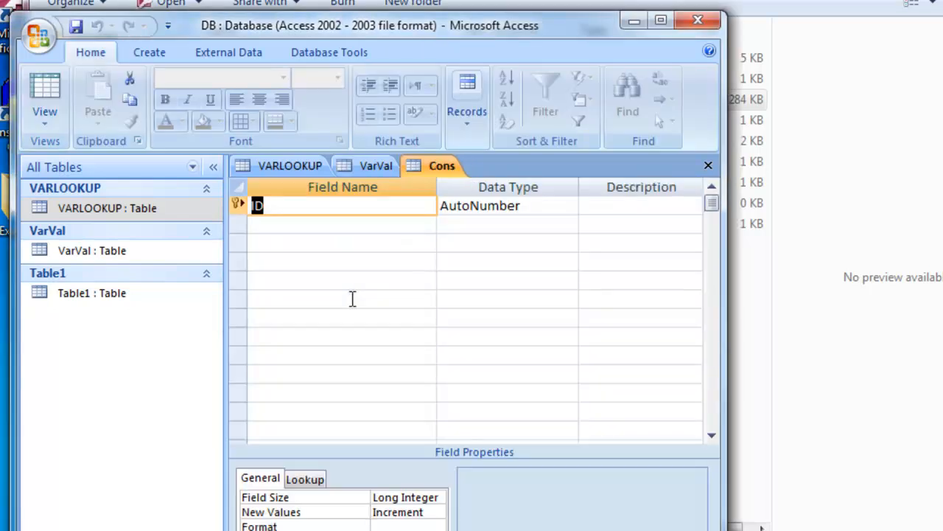
Remove the primary key from the ID field of the Cons table and set its data type to Number.
click(97, 121)
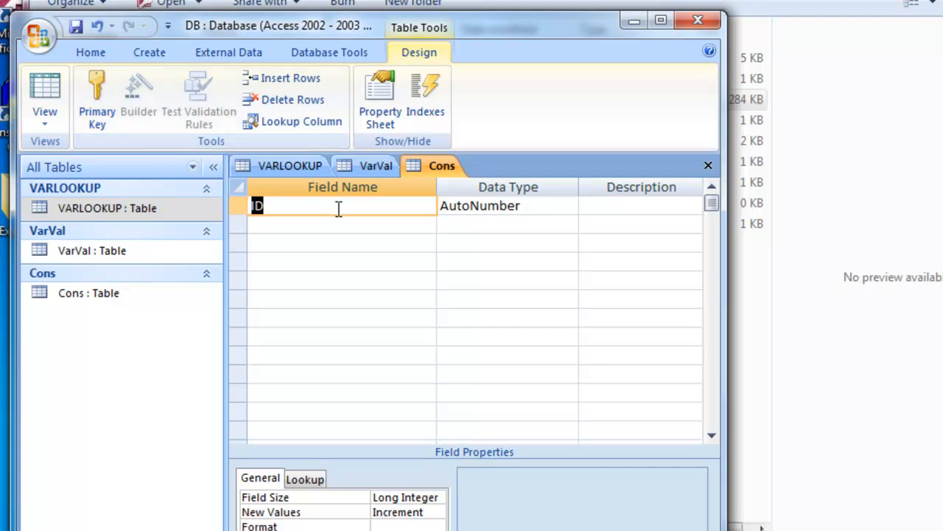
click(569, 208)
click(568, 209)
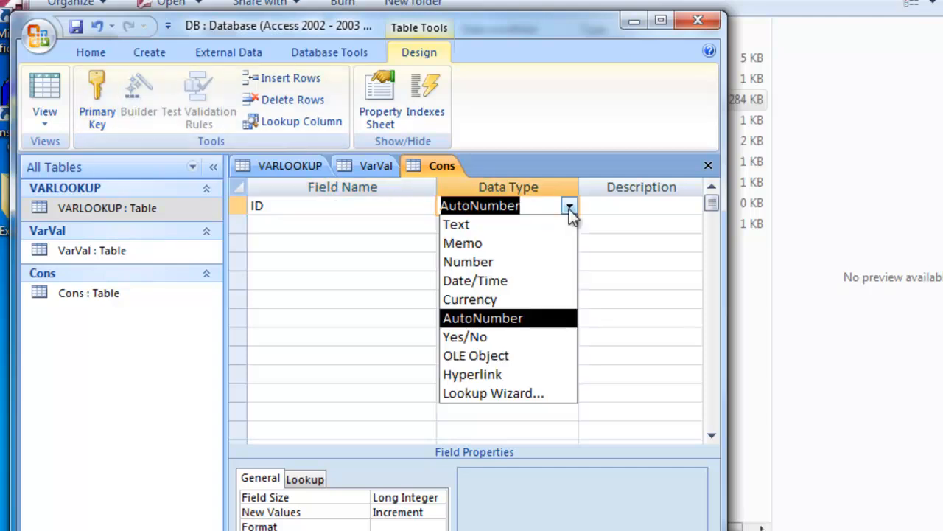
click(545, 261)
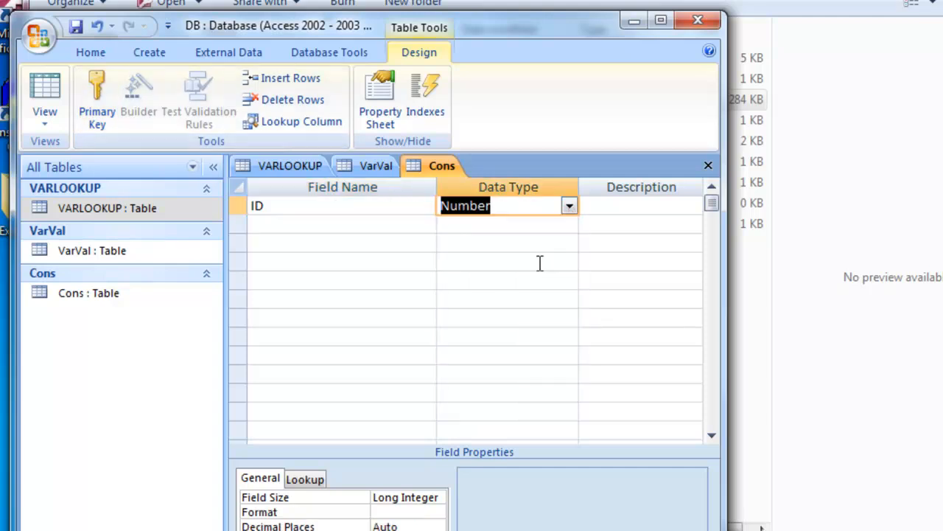
Add a Number field named ConsVal to the Cons table, save the design and show the table in Datasheet View.
click(404, 223)
click(467, 223)
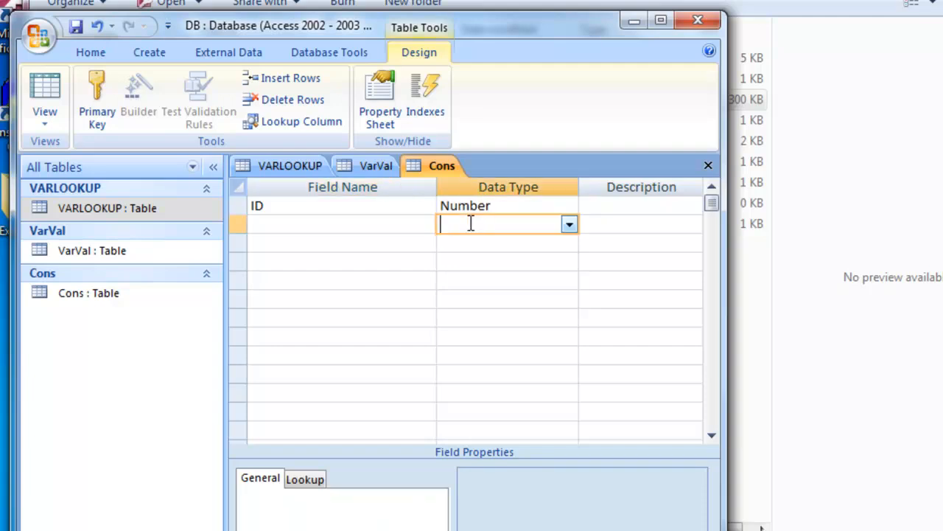
click(569, 225)
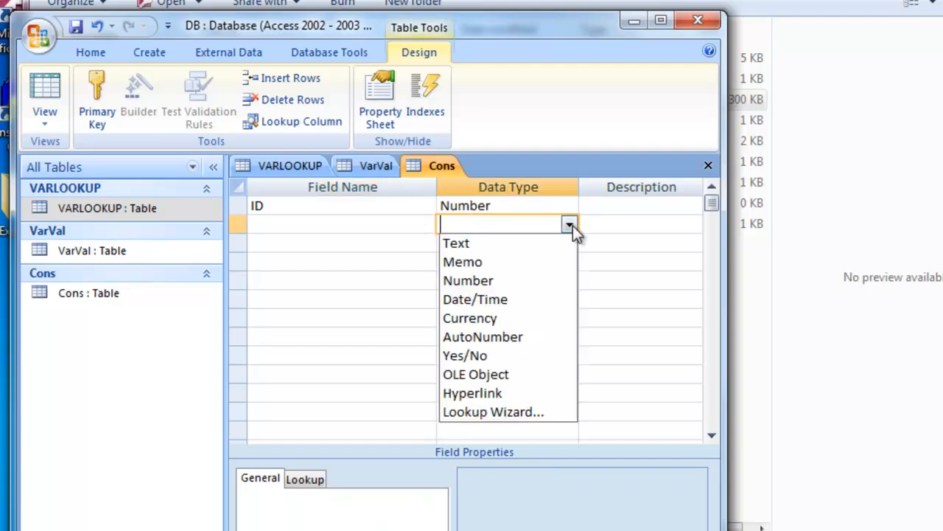
click(553, 281)
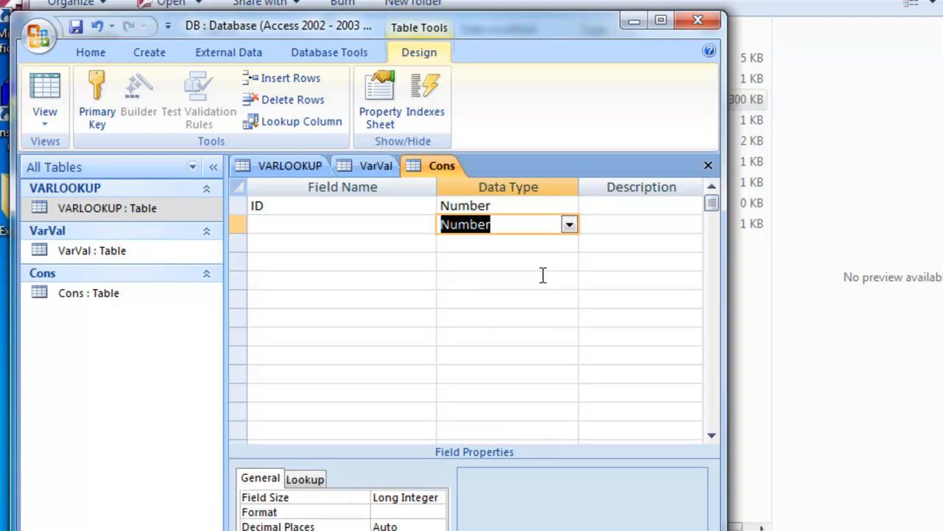
click(403, 226)
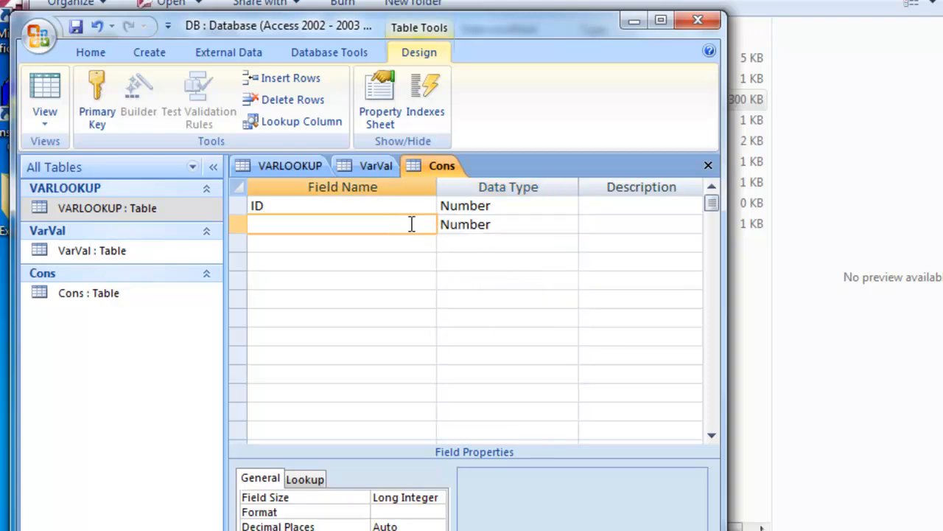
text(ConsVal)
click(75, 27)
click(52, 84)
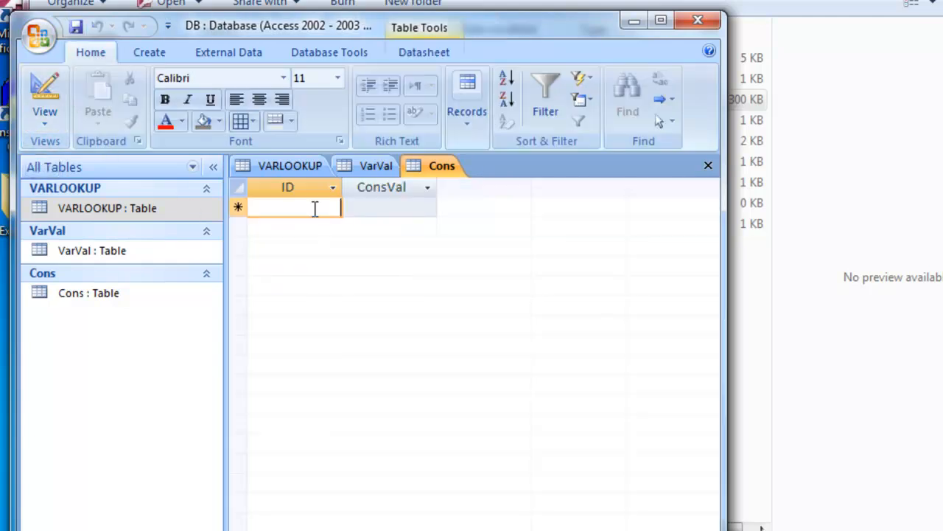
Add a record to the VARLOOKUP table with ID 3 and Variable C1.
double_click(123, 214)
click(357, 246)
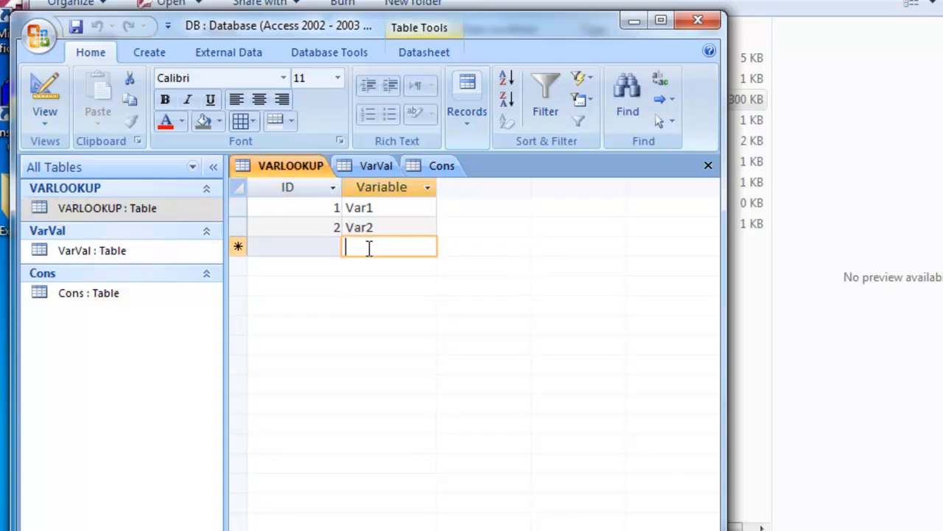
click(326, 248)
text(3)
key(Tab)
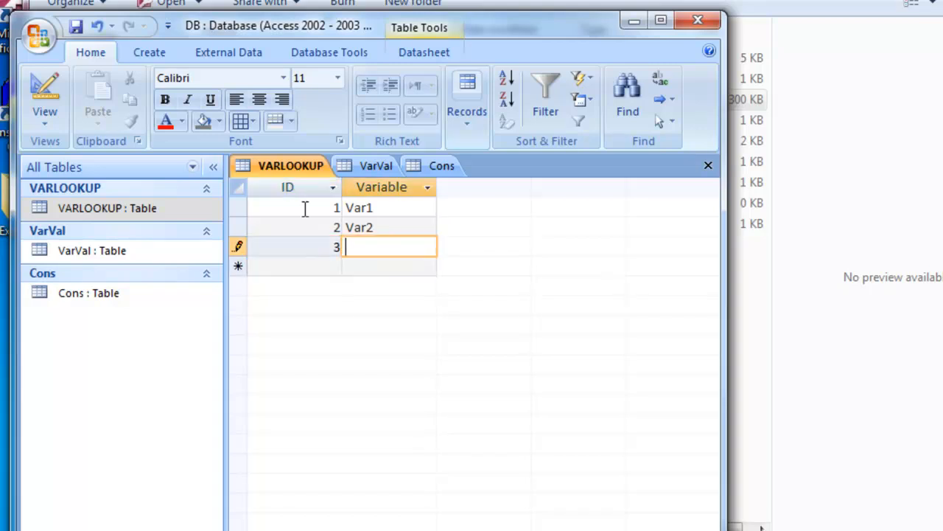
text(C1)
Add a record to the Cons table with ID 3 and ConsVal 1000, and save it.
click(107, 289)
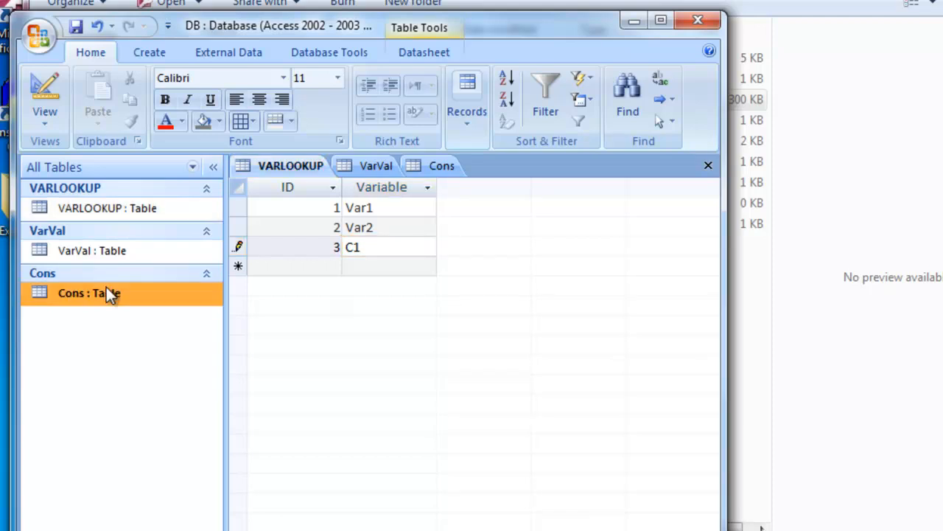
double_click(106, 289)
text(3)
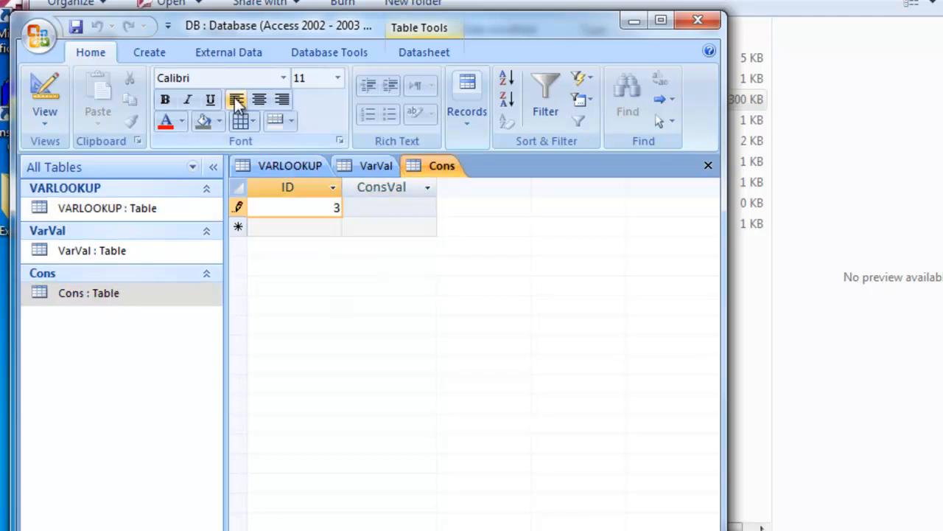
key(Tab)
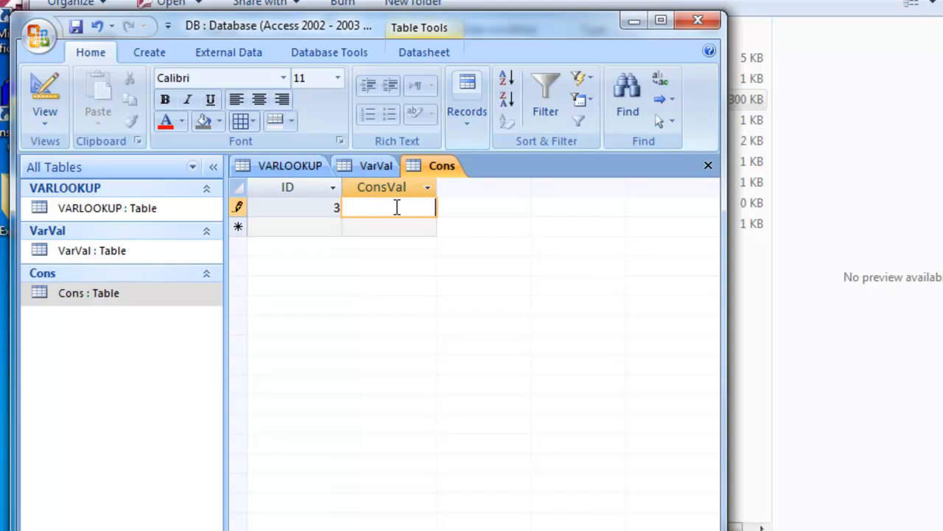
text(1000)
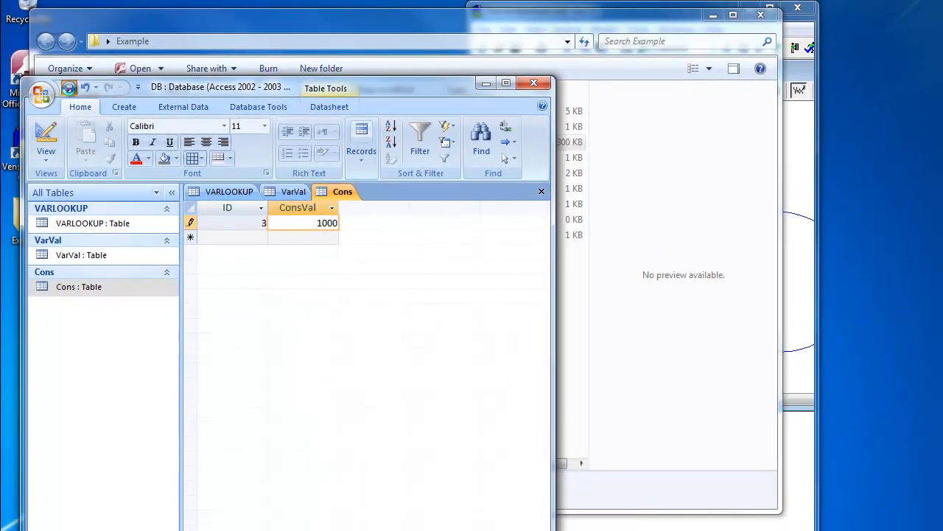
click(69, 88)
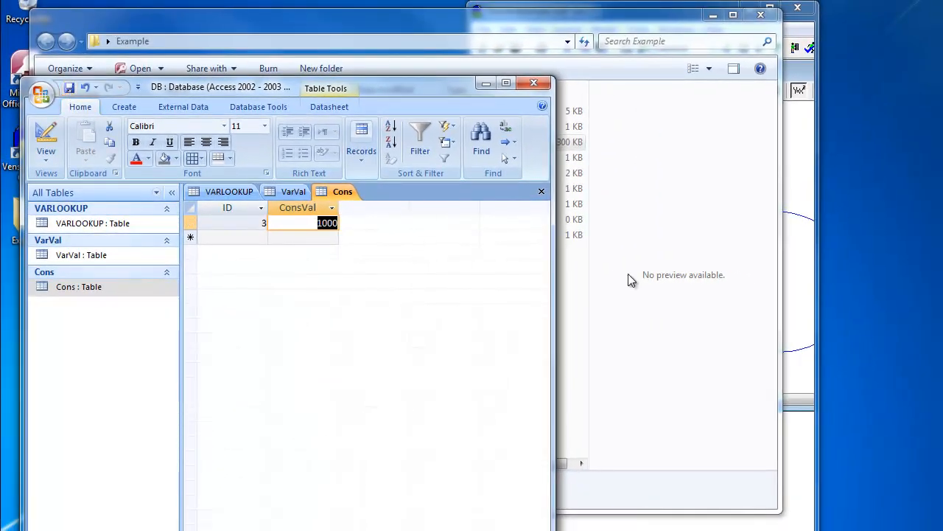
Switch to Vensim and enlarge its window to show the model sketch and the Input.vdi editor together.
click(783, 161)
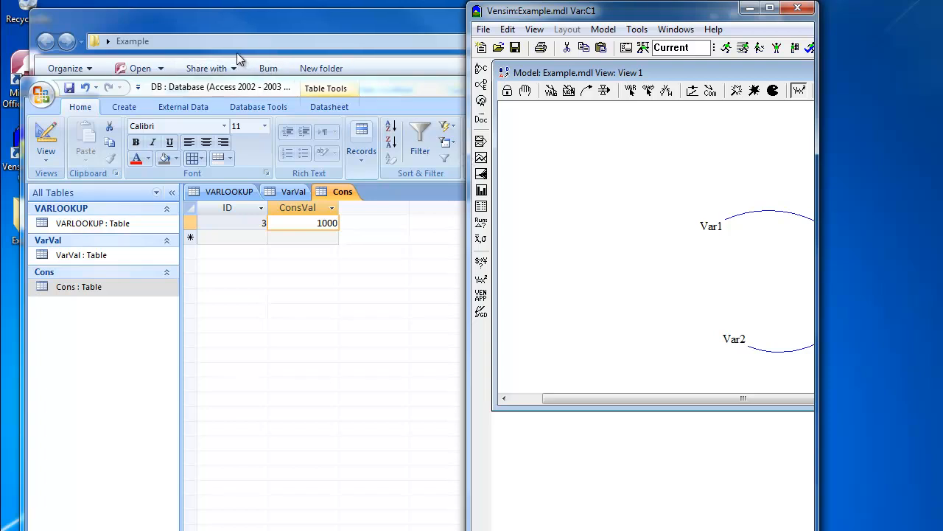
drag(390, 89, 374, 0)
drag(534, 513, 490, 530)
drag(571, 19, 513, 0)
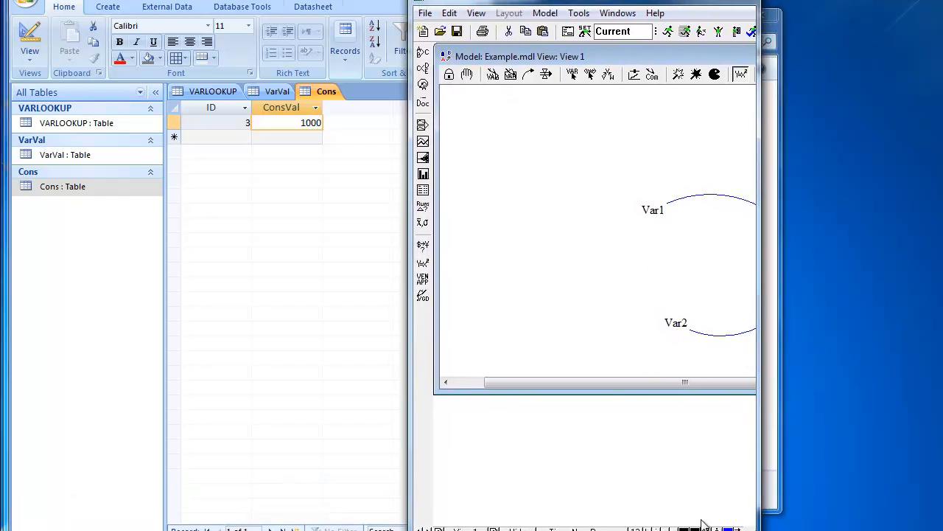
drag(759, 145, 942, 145)
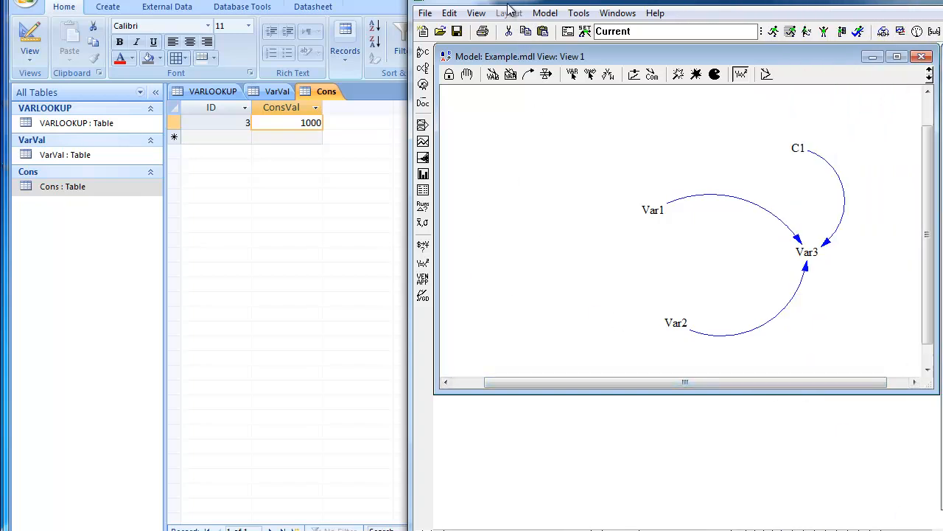
drag(506, 0, 496, 0)
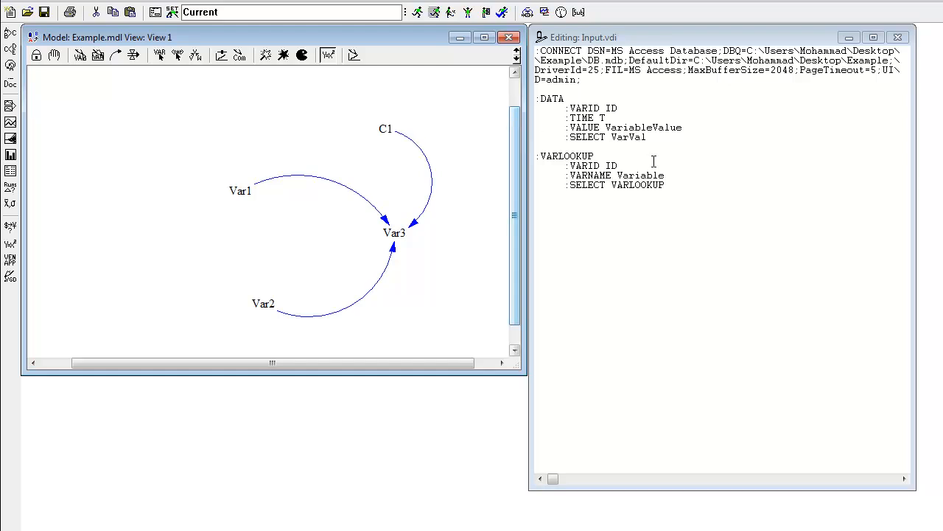
Insert a :CONSTANTS section between :DATA and :VARLOOKUP in Input.vdi, with the line :VARID ID and a :VALUE keyword.
click(653, 161)
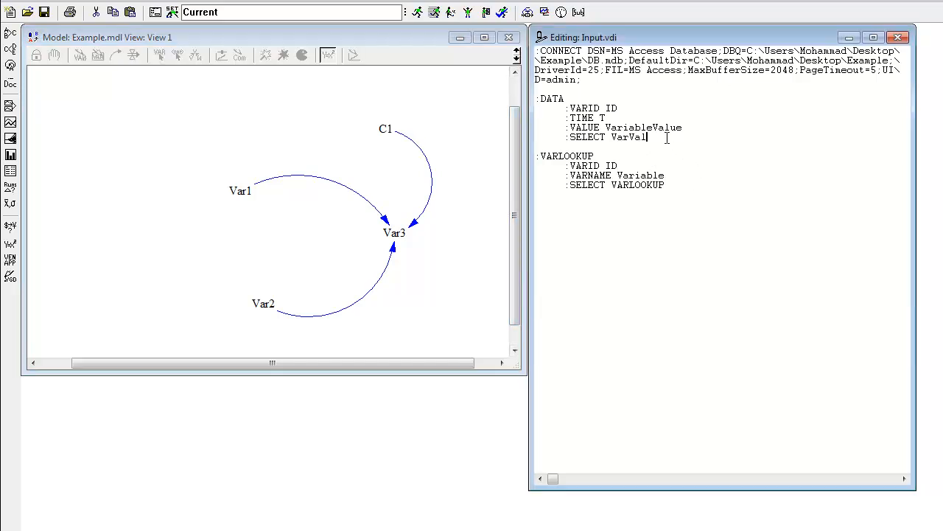
key(Return)
key(Return)
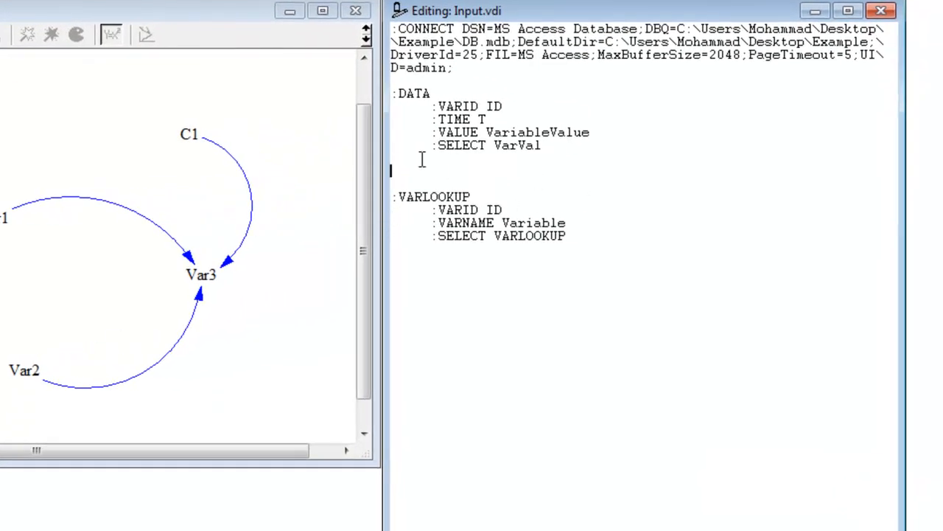
text(:cONSTANTS)
key(Return)
key(Tab)
text(:VARID)
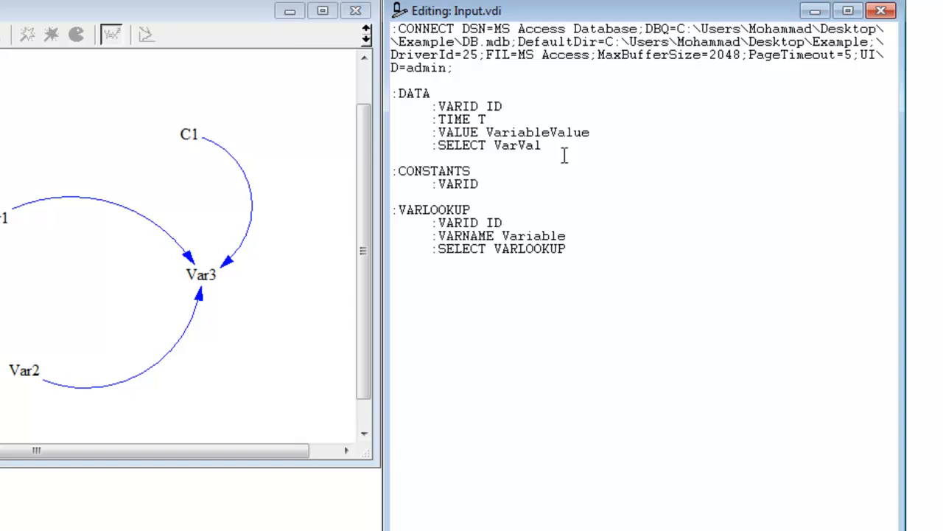
text( ID)
key(Return)
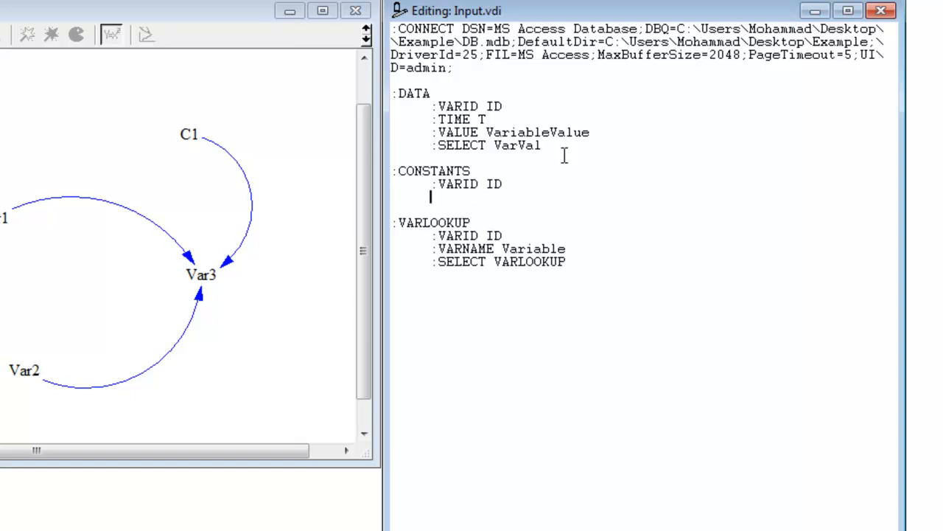
text(:VALUE)
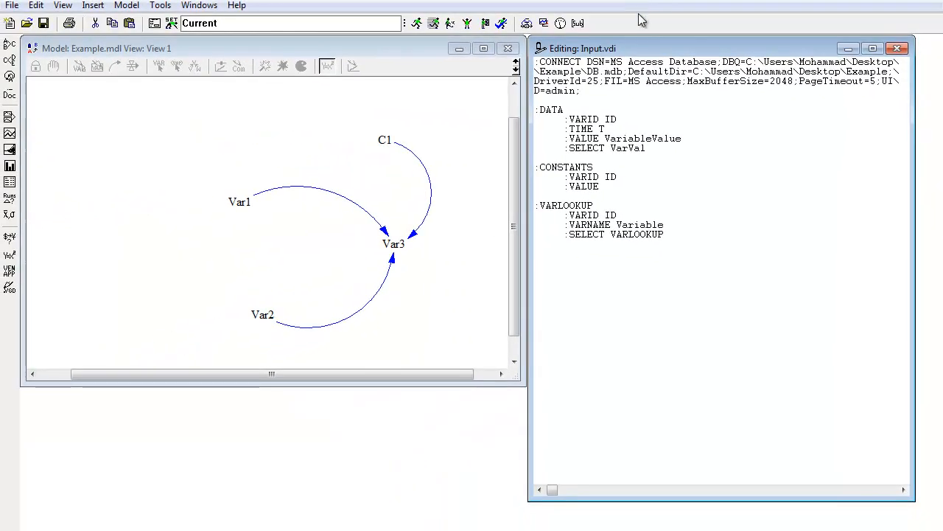
Maximize the Input.vdi editor and place Vensim beside the Cons table in Access.
drag(631, 45, 597, 35)
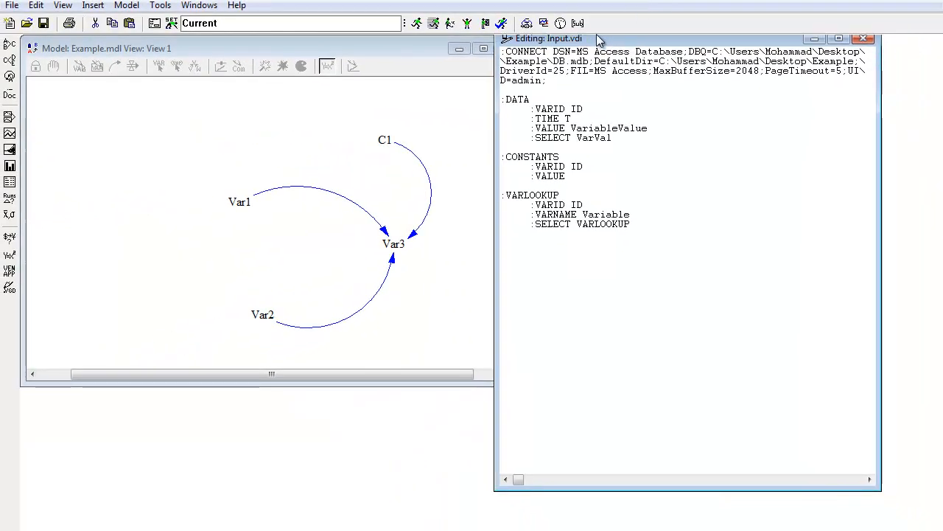
click(837, 38)
key(super+Right)
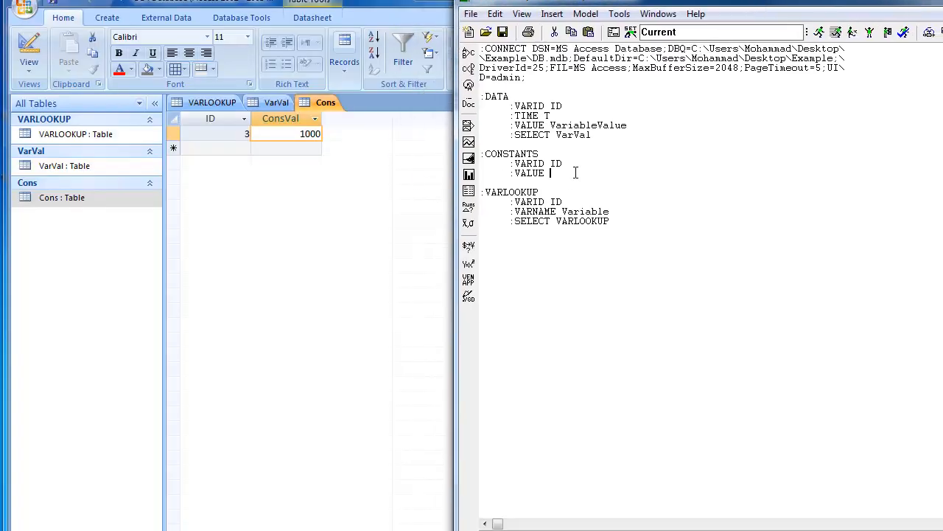
click(49, 198)
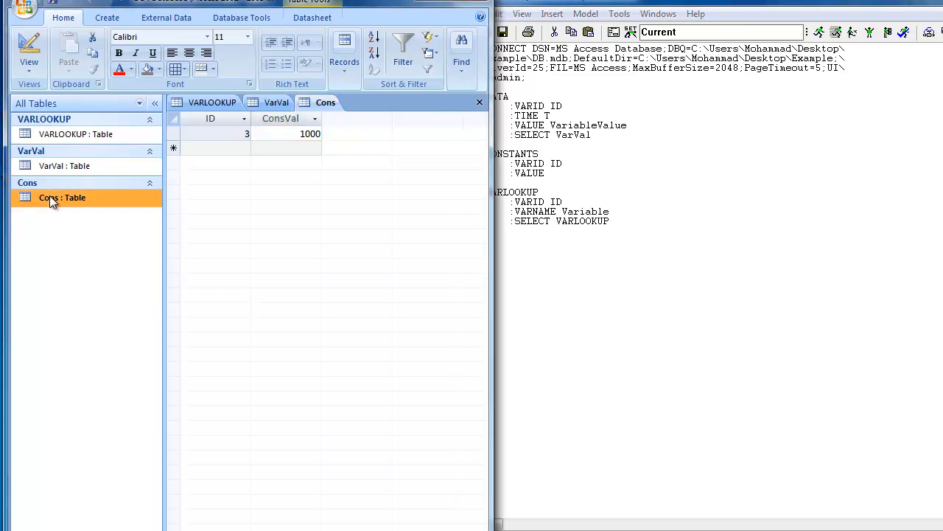
Complete the :CONSTANTS section with ConsVal as the :VALUE and the line :SELECT Cons, and save Input.vdi.
click(574, 169)
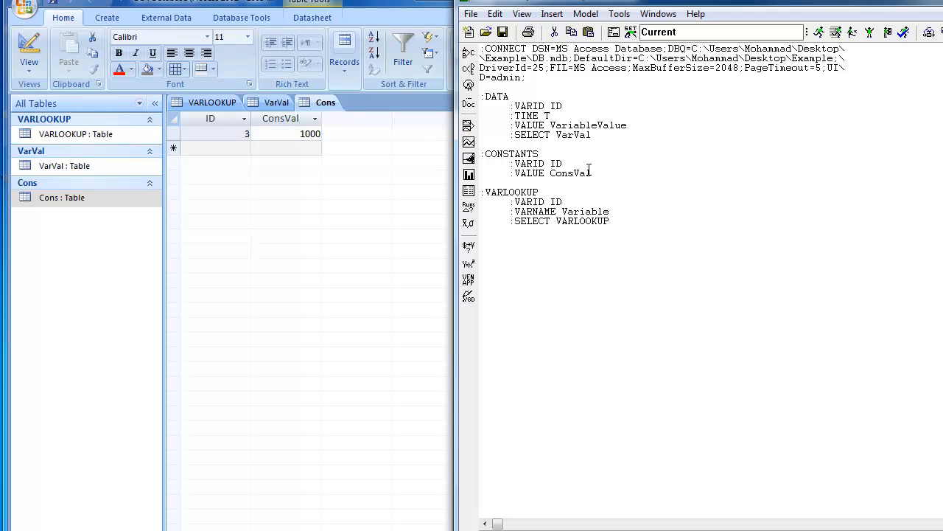
key(Return)
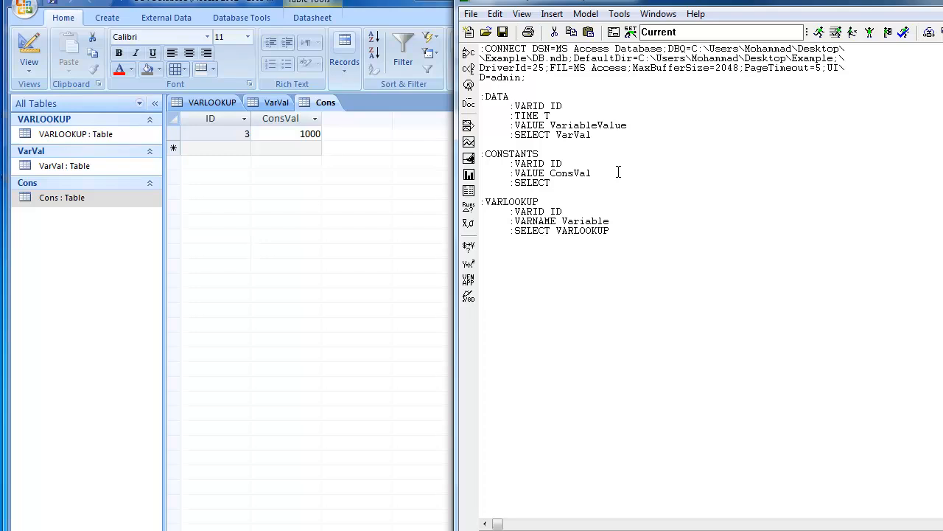
text(Cons)
click(506, 34)
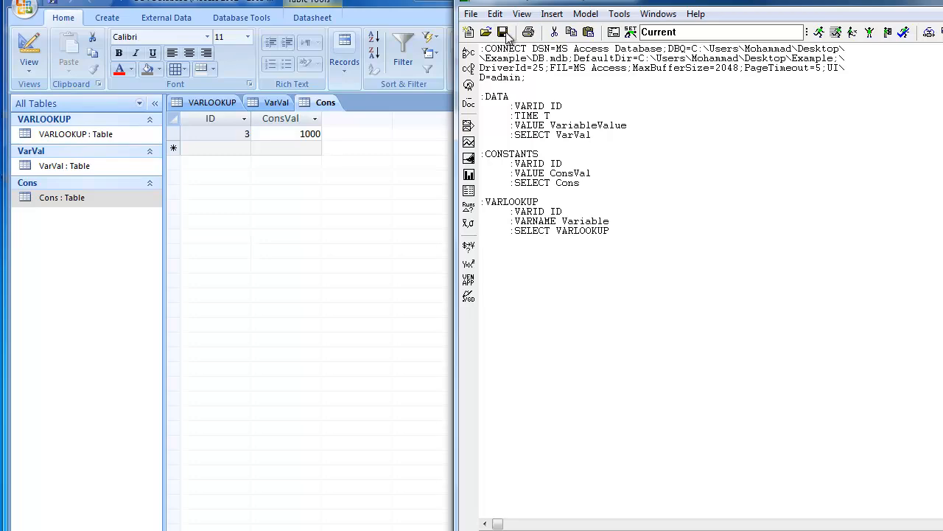
Maximize Vensim, restore the Input.vdi editor and narrow the model window so that both fit side by side.
double_click(543, 5)
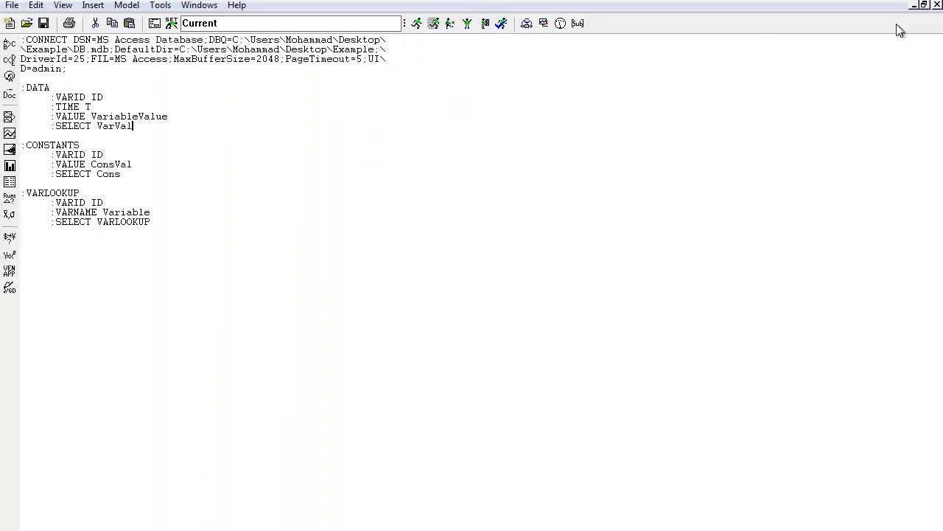
click(925, 5)
click(381, 76)
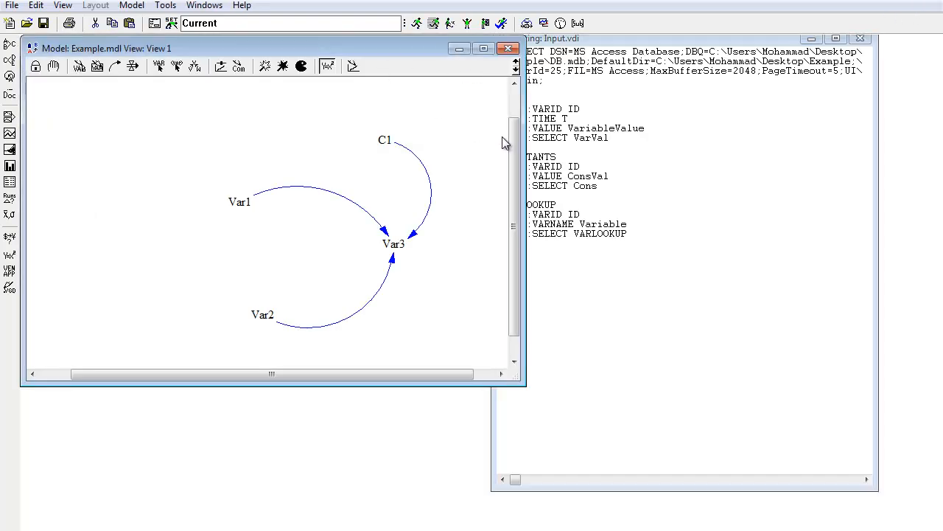
drag(520, 140, 479, 140)
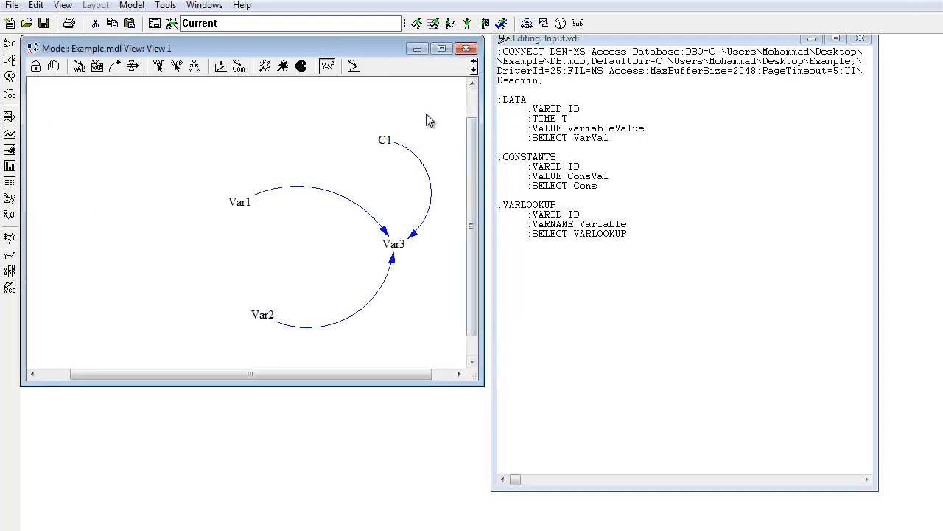
Simulate the model, overwriting the dataset Current, and close the run report.
click(417, 23)
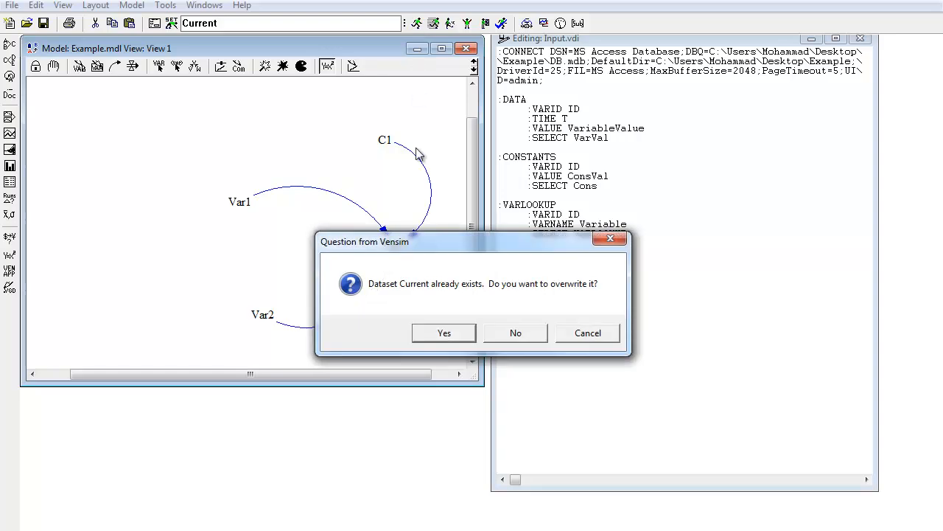
click(429, 331)
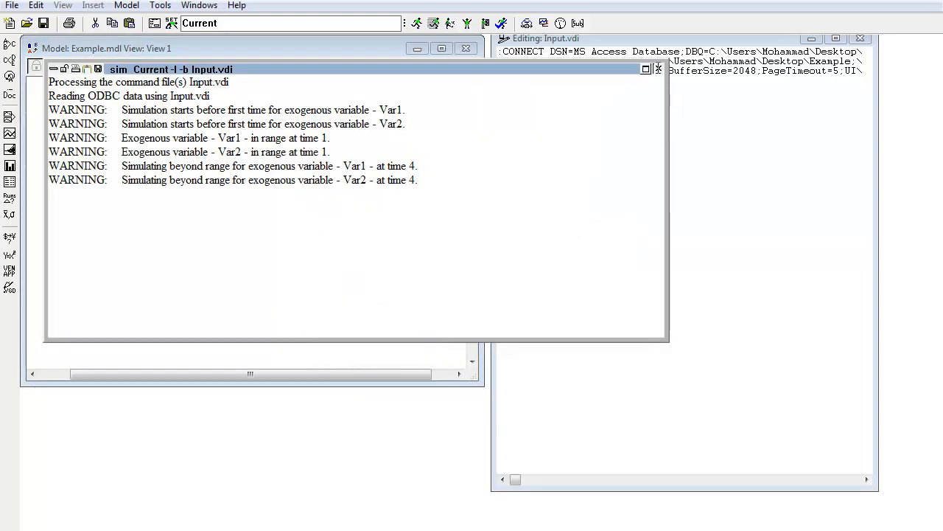
click(658, 69)
Display the simulated values of C1 in a table and maximize it.
click(384, 140)
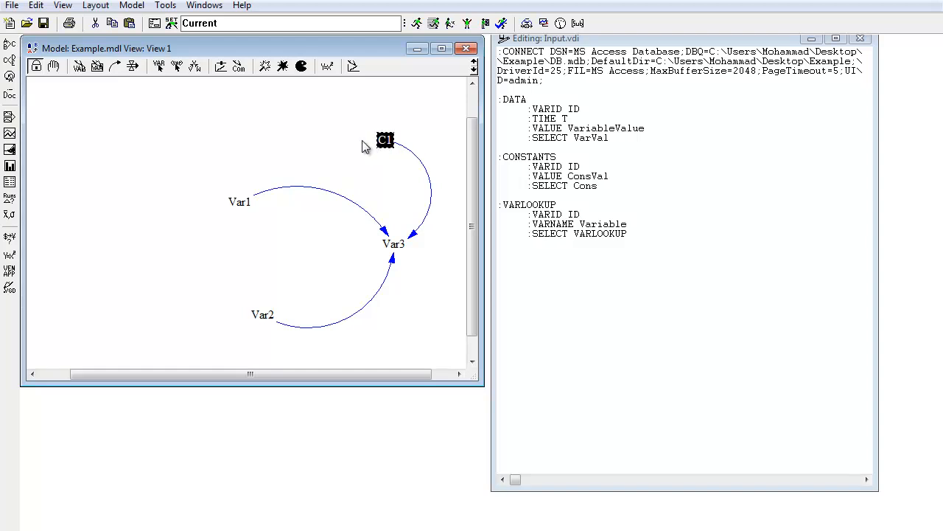
click(9, 185)
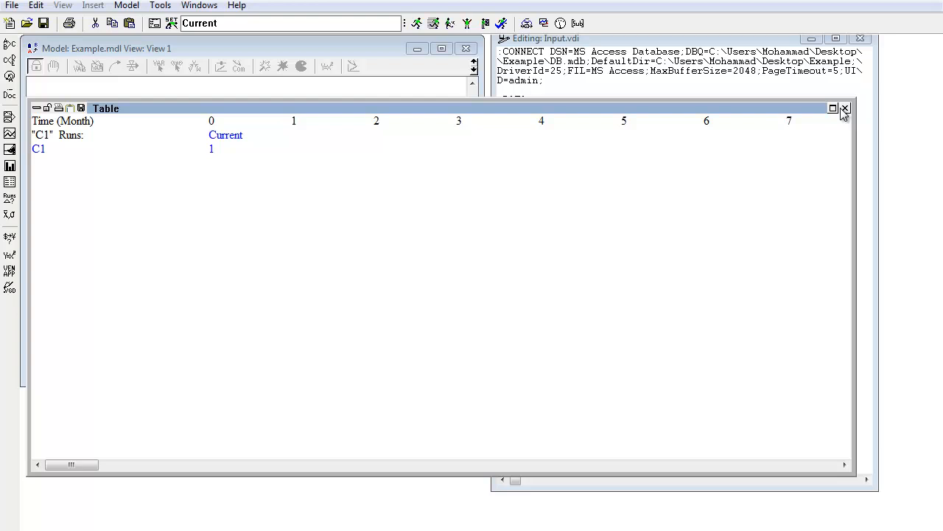
click(837, 108)
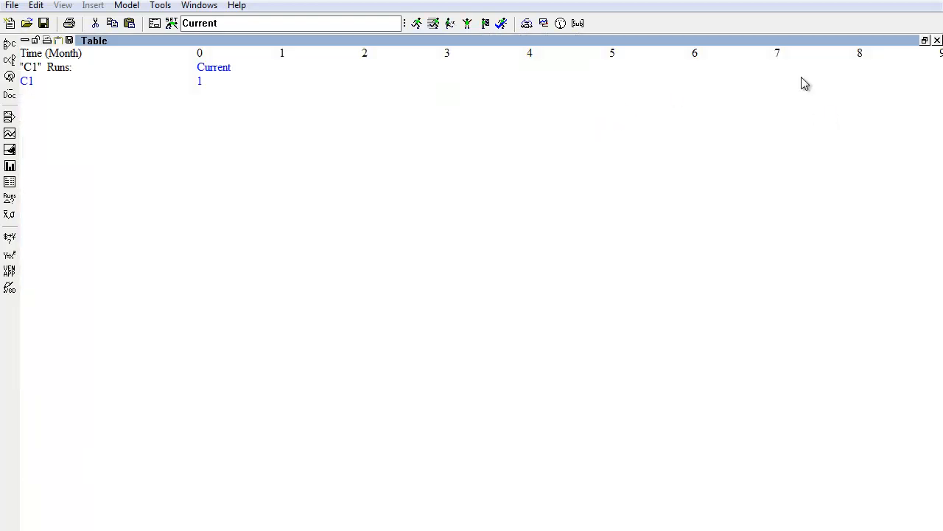
Restore and close the C1 results table, and deselect C1 in the model view.
click(924, 41)
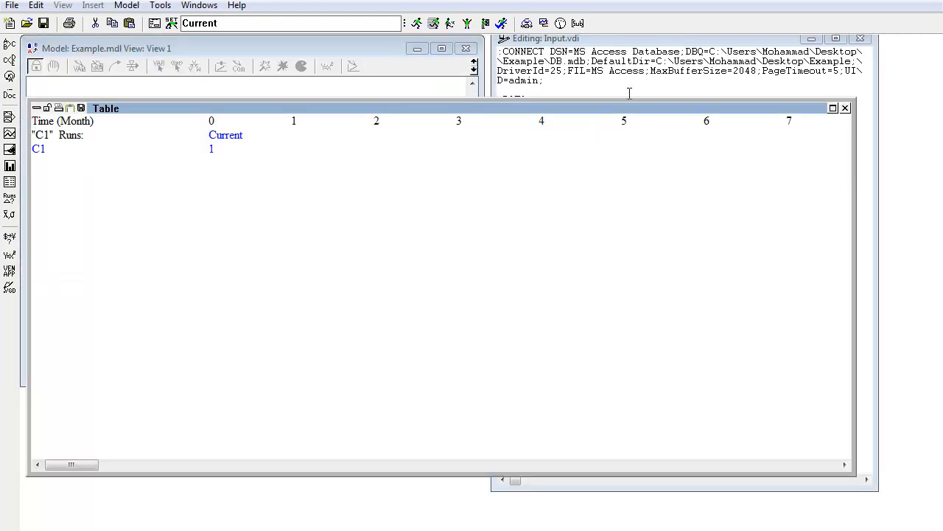
click(844, 109)
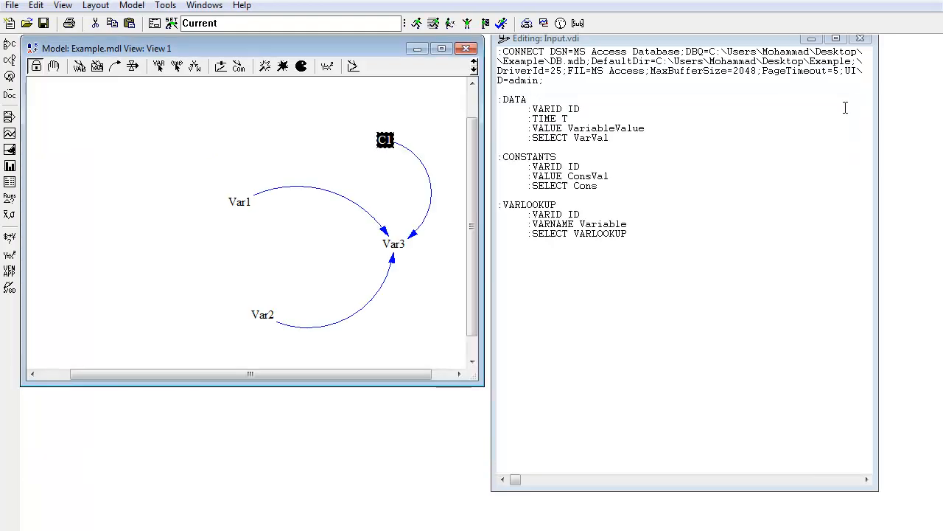
click(282, 129)
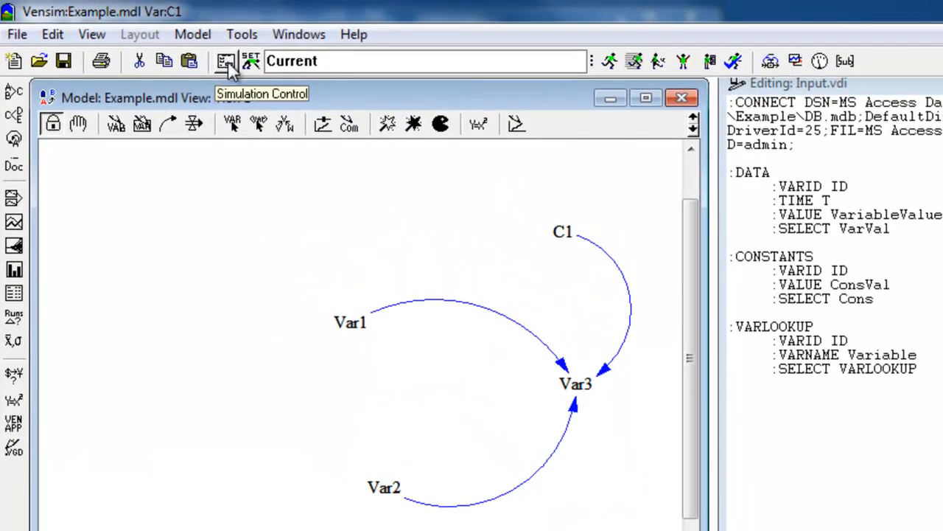
Set the simulation to load its constant changes from Input.vdi in the Desktop's Example folder, using the file type Vensim Database Inputs.
click(228, 62)
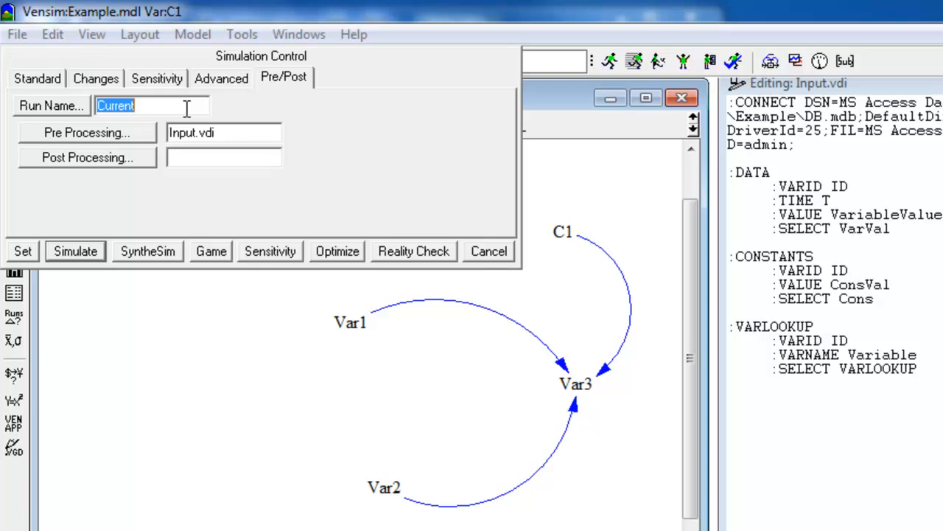
click(109, 81)
click(227, 178)
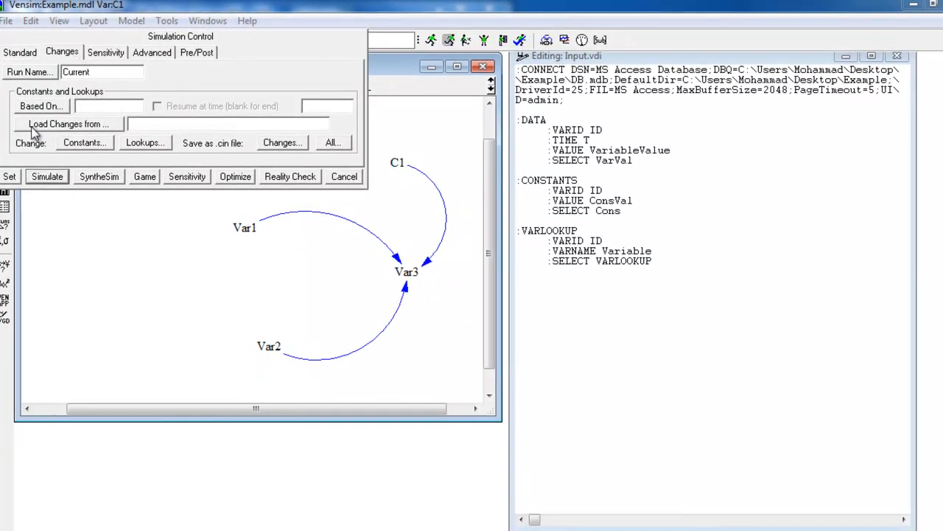
click(87, 124)
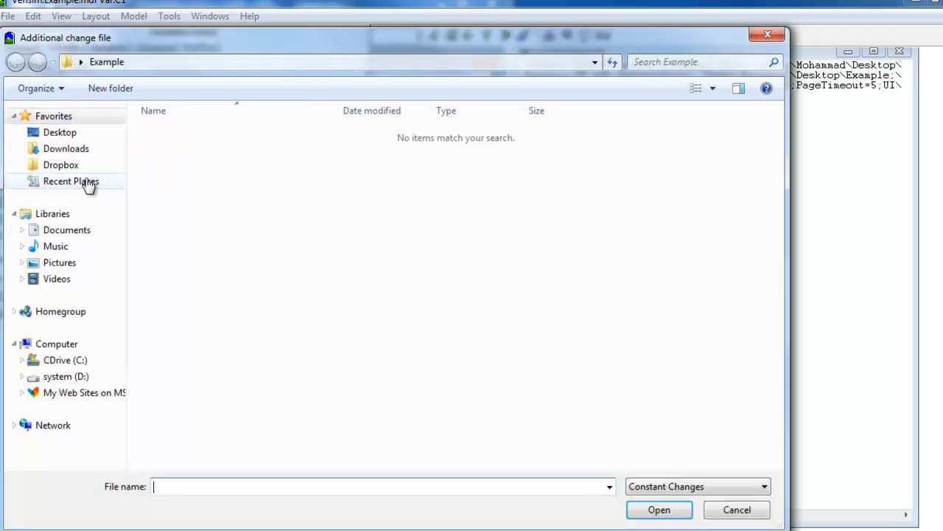
click(59, 133)
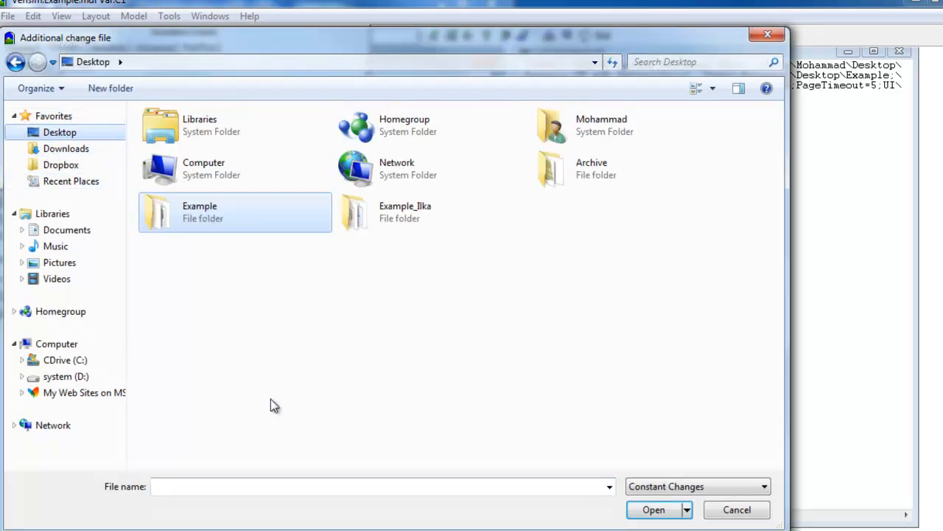
double_click(190, 210)
click(683, 486)
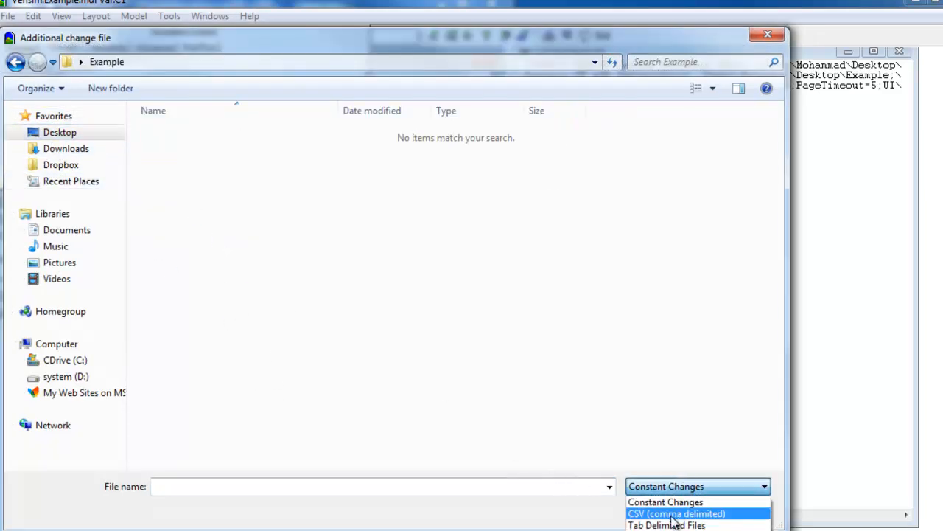
click(670, 511)
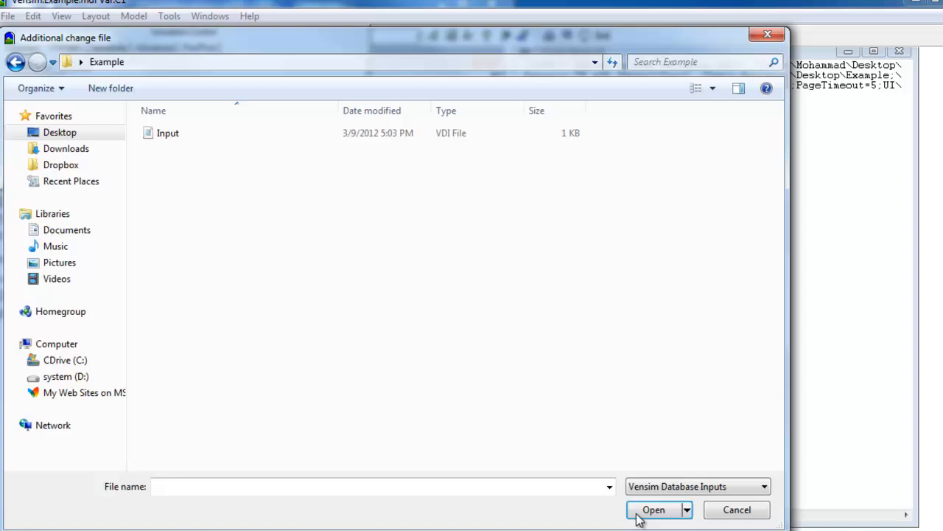
double_click(165, 132)
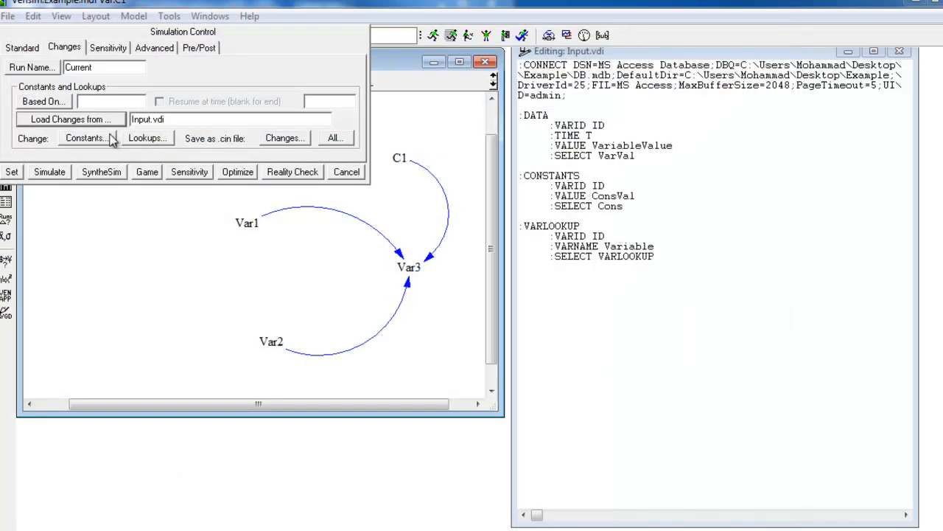
click(12, 172)
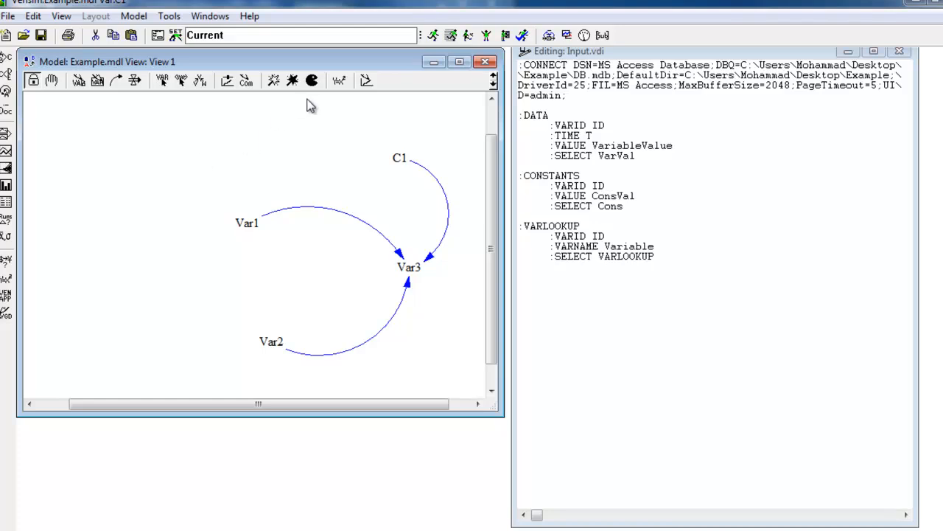
Run the simulation with the Input.vdi changes, overwriting the dataset Current.
click(432, 35)
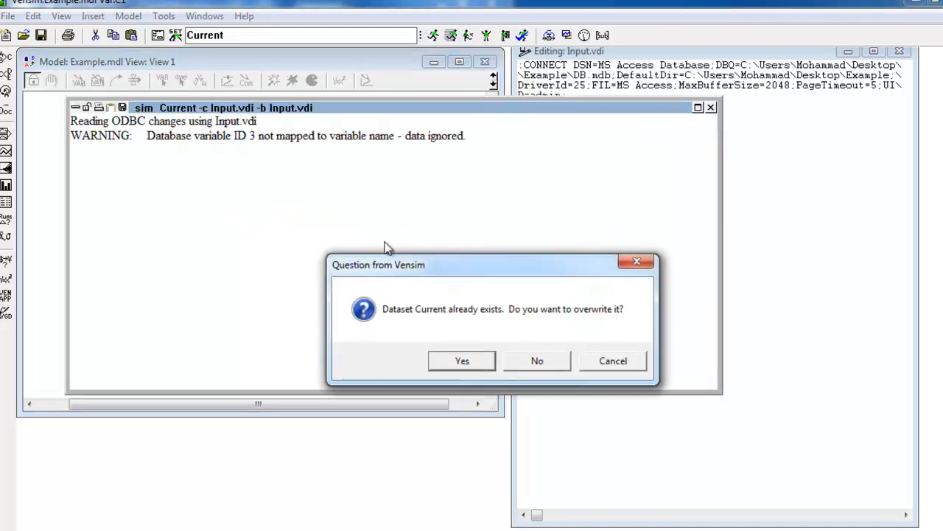
click(445, 363)
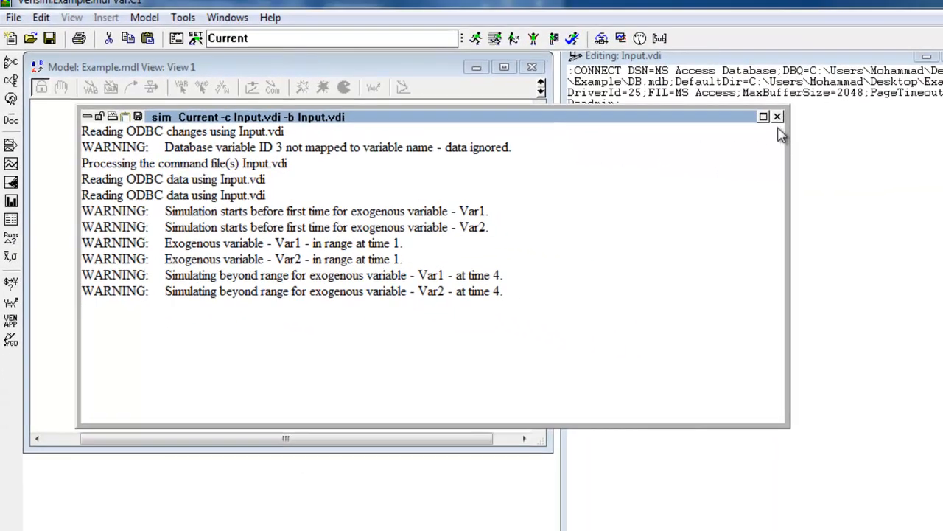
drag(777, 119, 786, 116)
Move the Vensim window aside, switch to Access and view the VARLOOKUP table for the ID assigned to C1.
drag(695, 1, 762, 21)
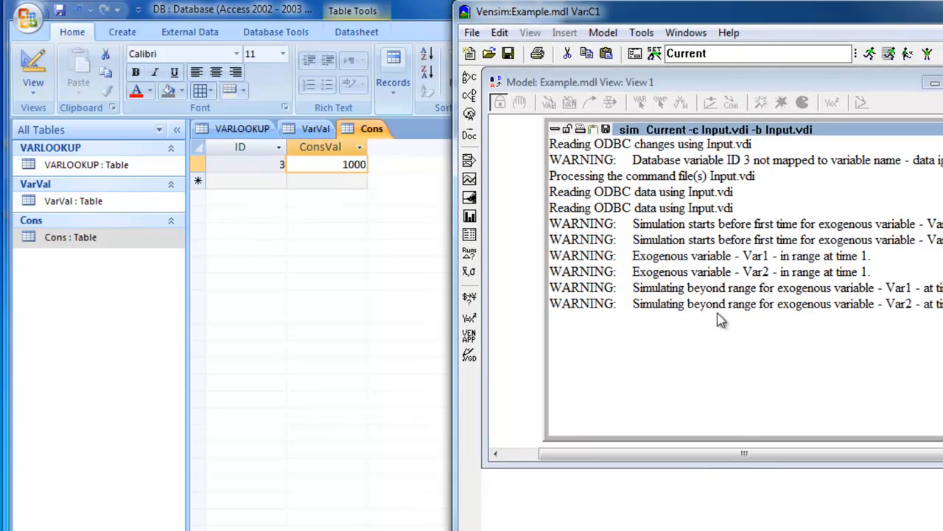
click(63, 166)
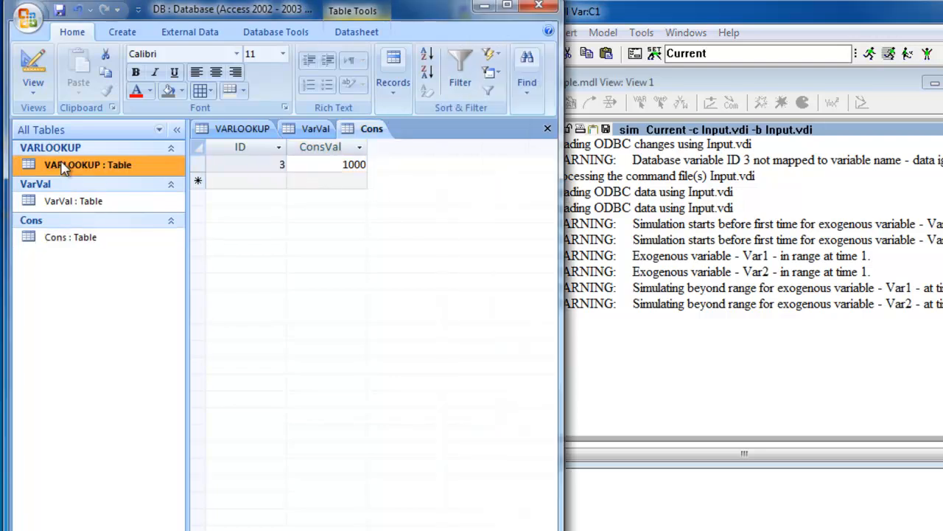
double_click(63, 168)
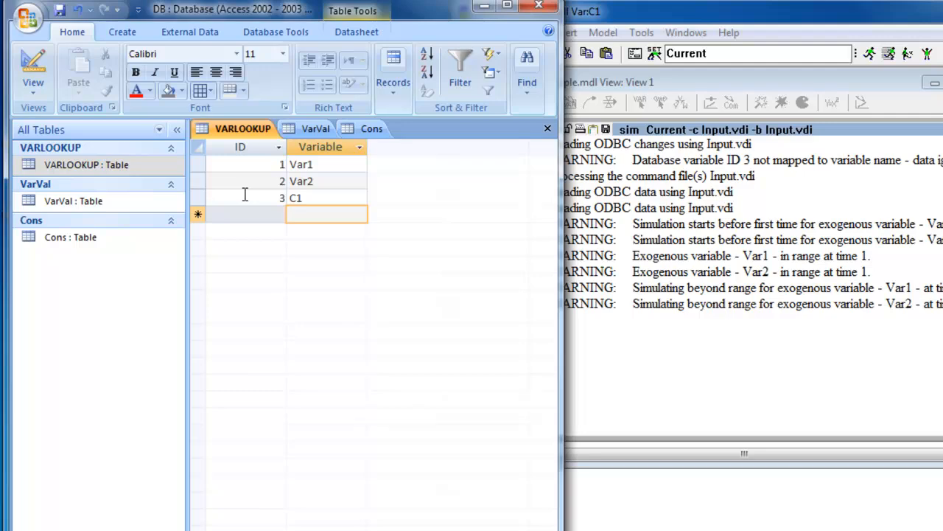
Save and close the Access database DB, move the Vensim window back and close the run report.
drag(824, 23, 808, 9)
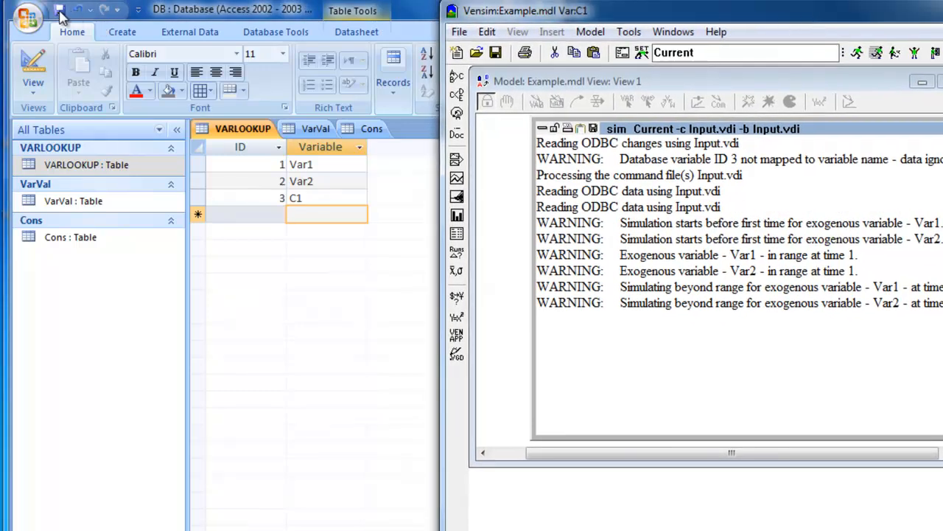
click(60, 16)
click(536, 7)
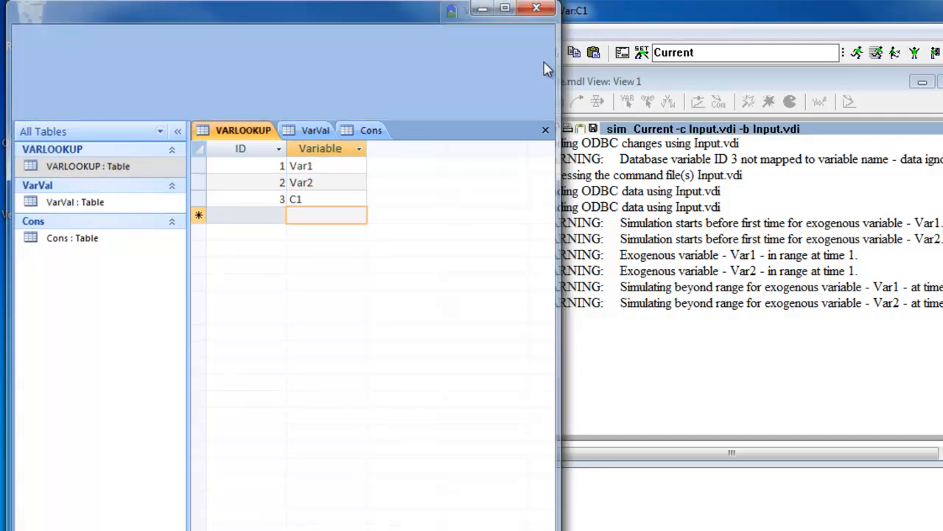
drag(622, 10, 580, 0)
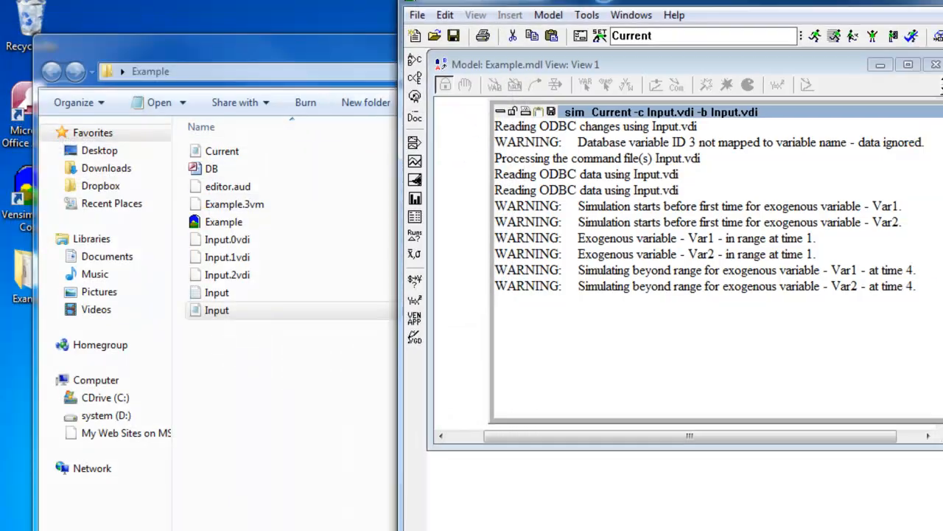
click(786, 116)
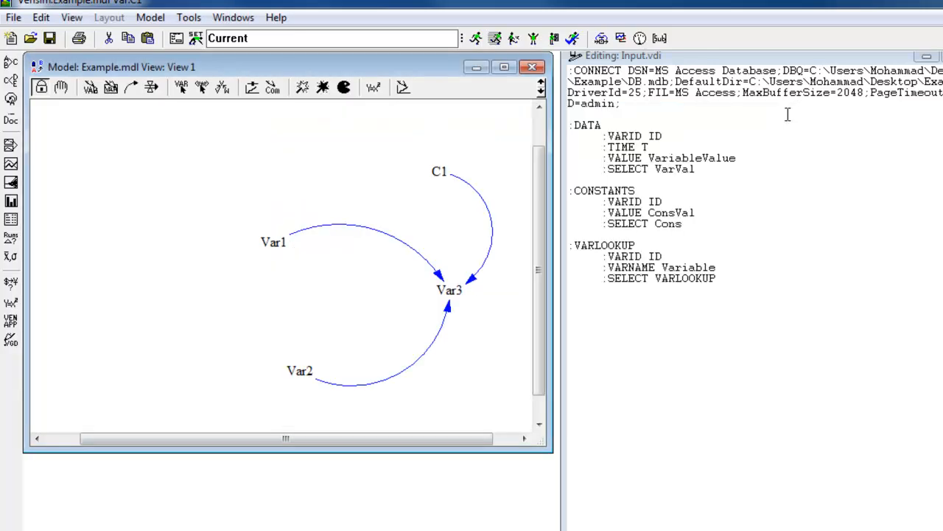
Run the simulation, overwriting the existing Current dataset, and close the simulation log.
click(475, 40)
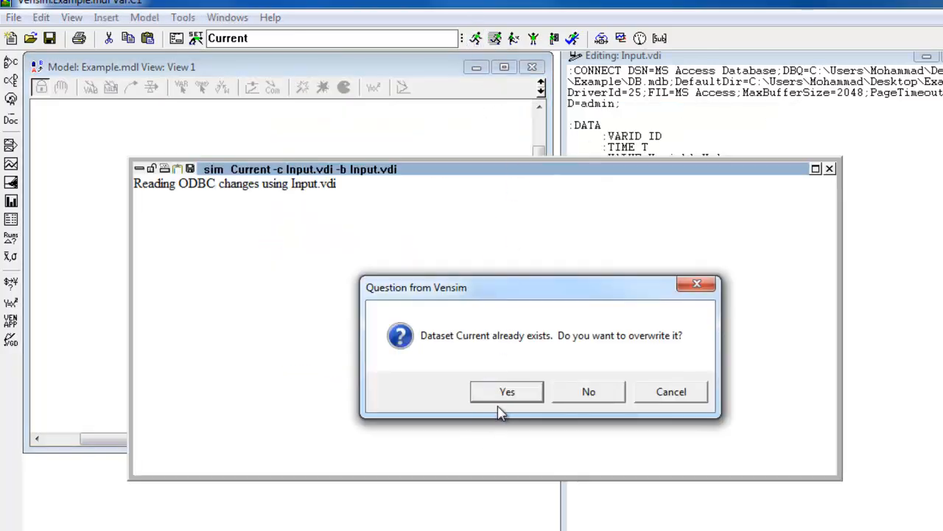
click(504, 395)
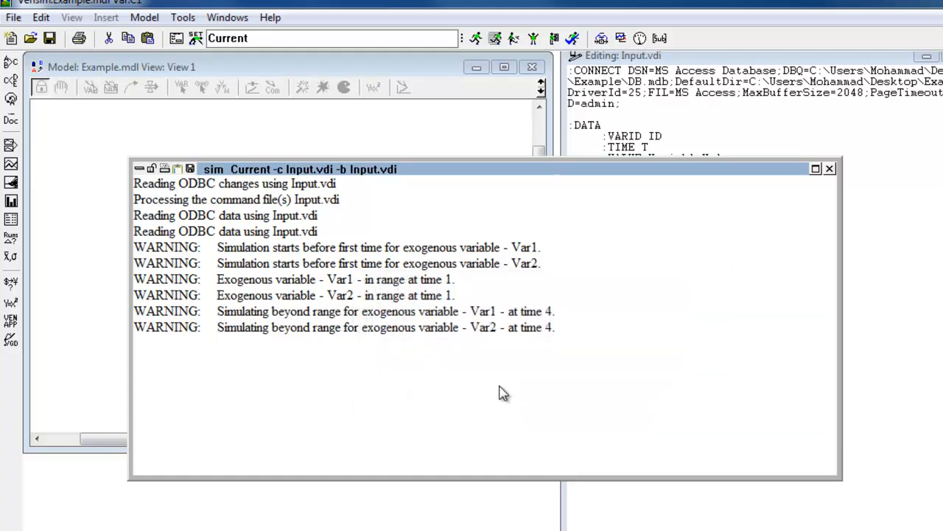
click(830, 171)
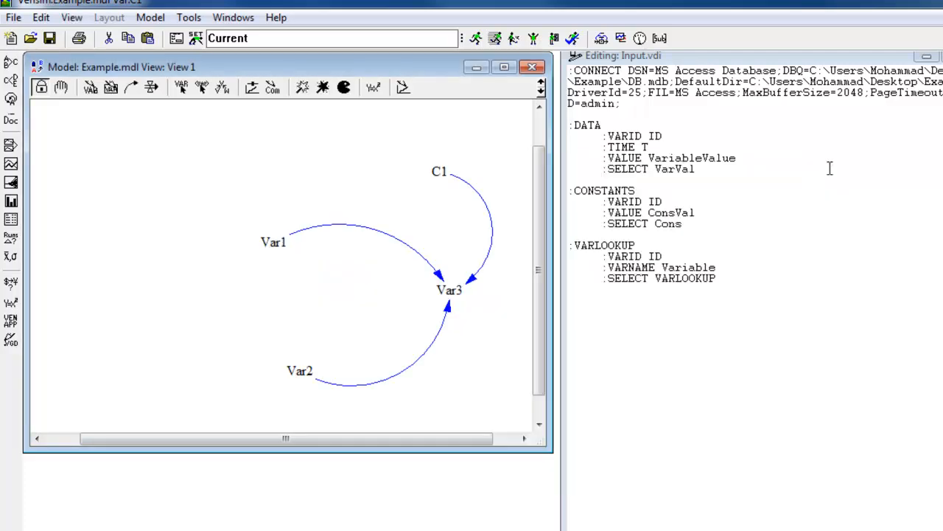
Tabulate the Current run's values for C1 and for all the variables in the model.
click(435, 180)
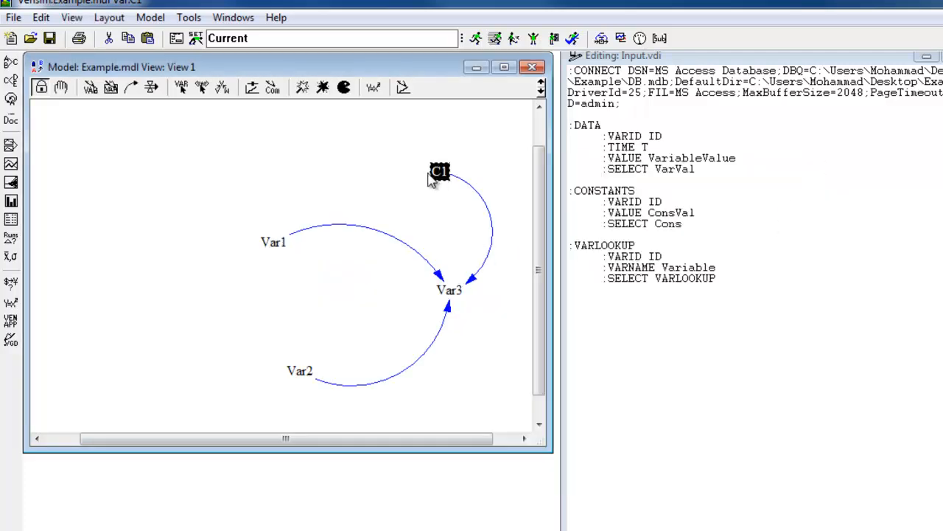
click(11, 219)
click(448, 293)
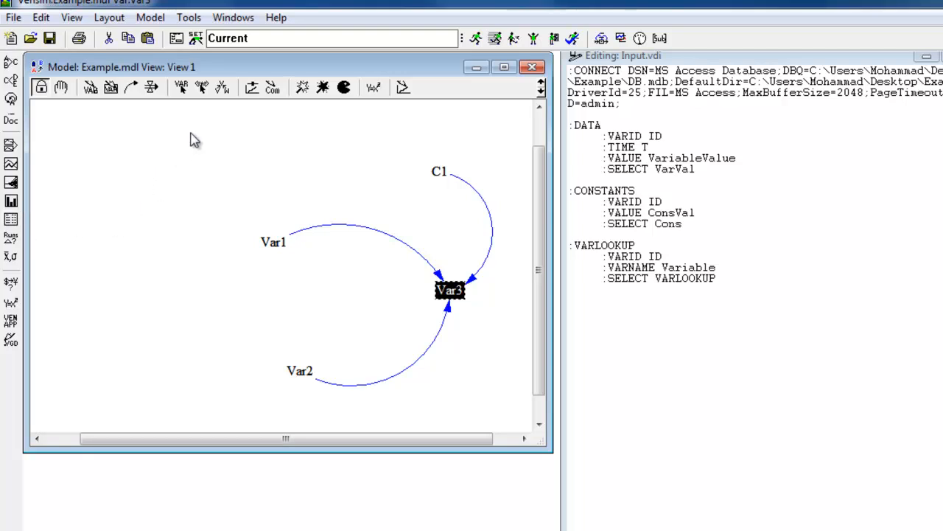
drag(196, 127, 502, 395)
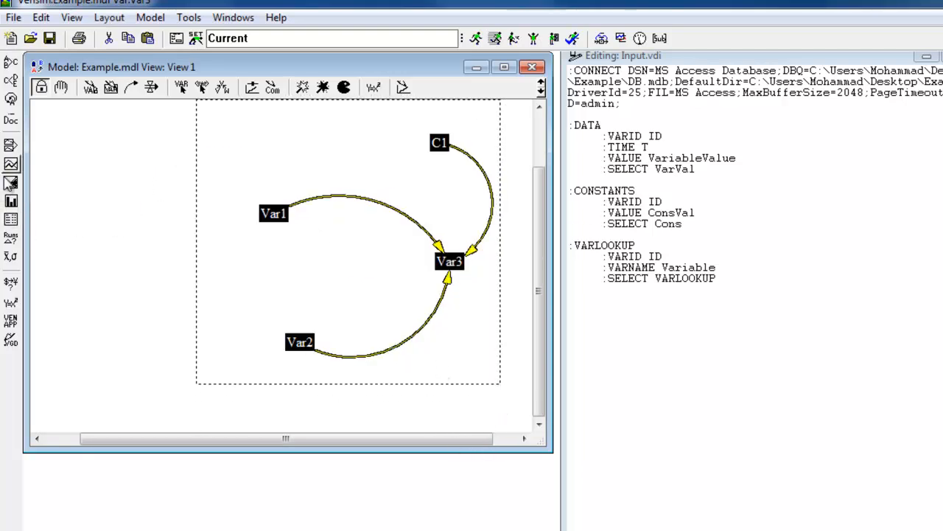
click(11, 218)
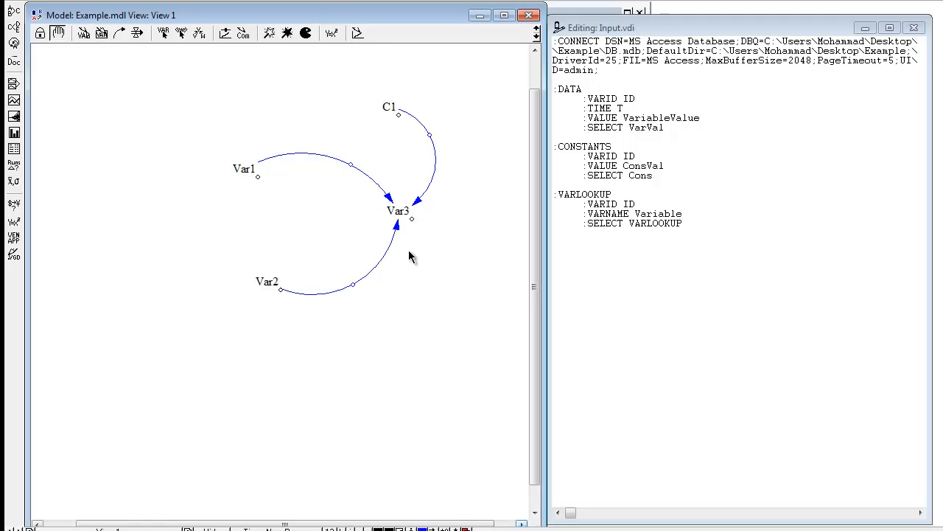
Inspect the equation of constant C1 and compare it with C1's value in the Current run's table.
click(333, 37)
click(395, 114)
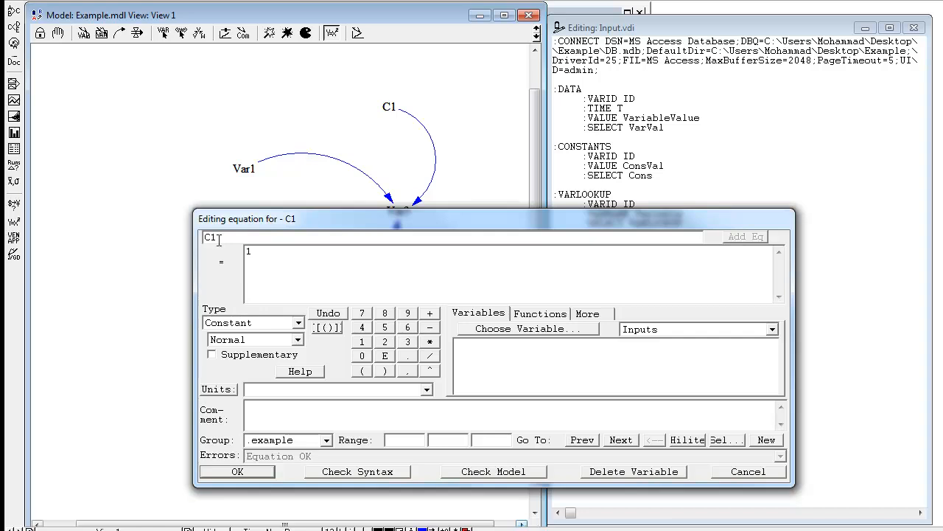
click(238, 470)
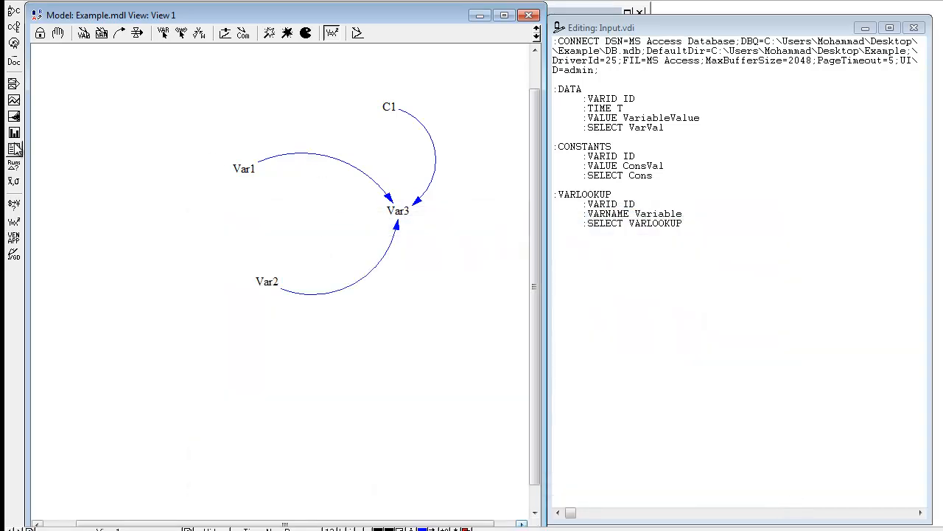
click(14, 148)
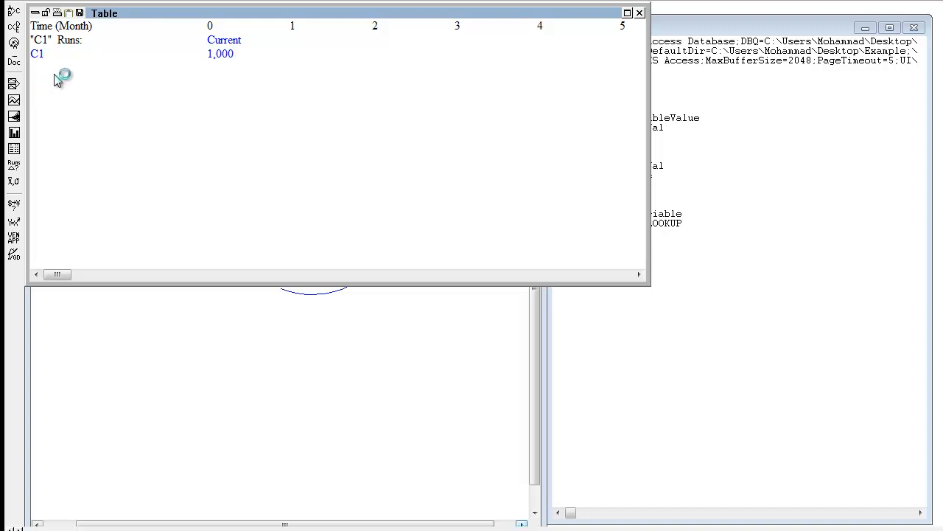
click(639, 13)
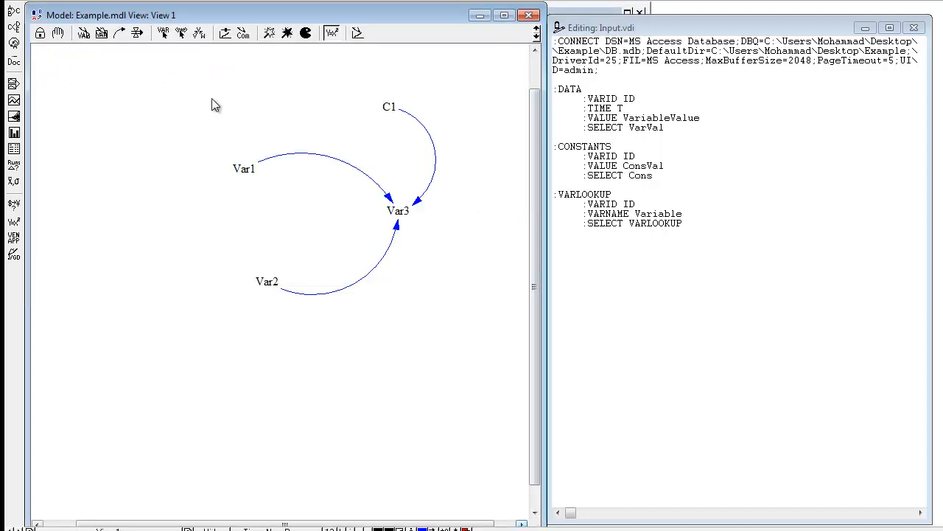
Add a variable named Lookup to the sketch, below Var3.
click(84, 34)
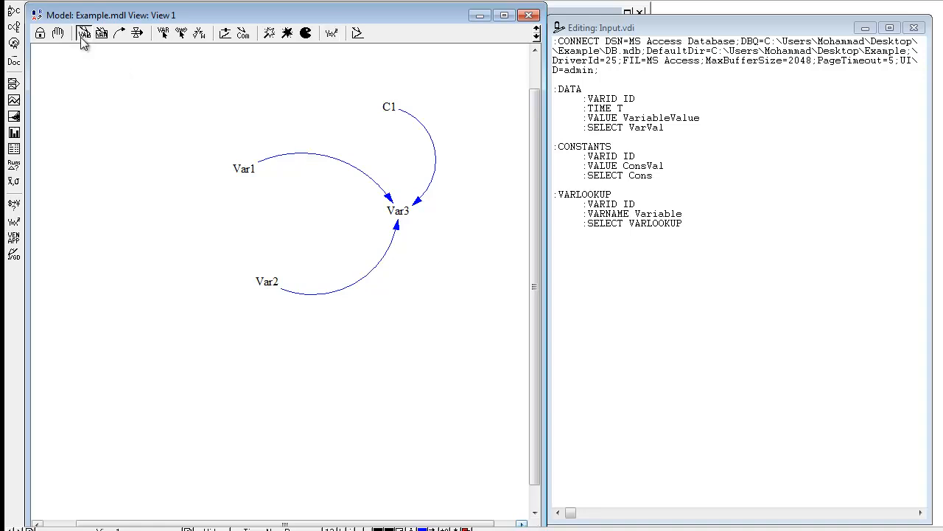
click(398, 316)
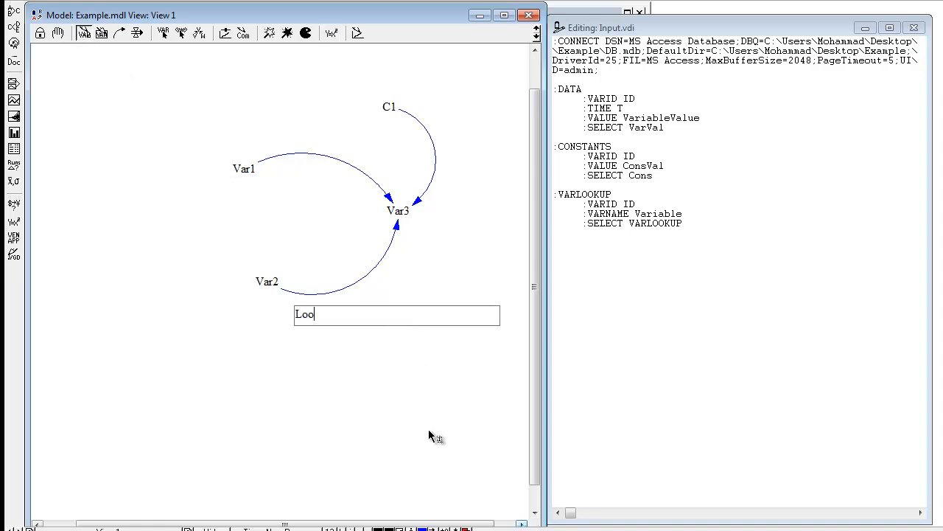
text(Lookup)
key(Return)
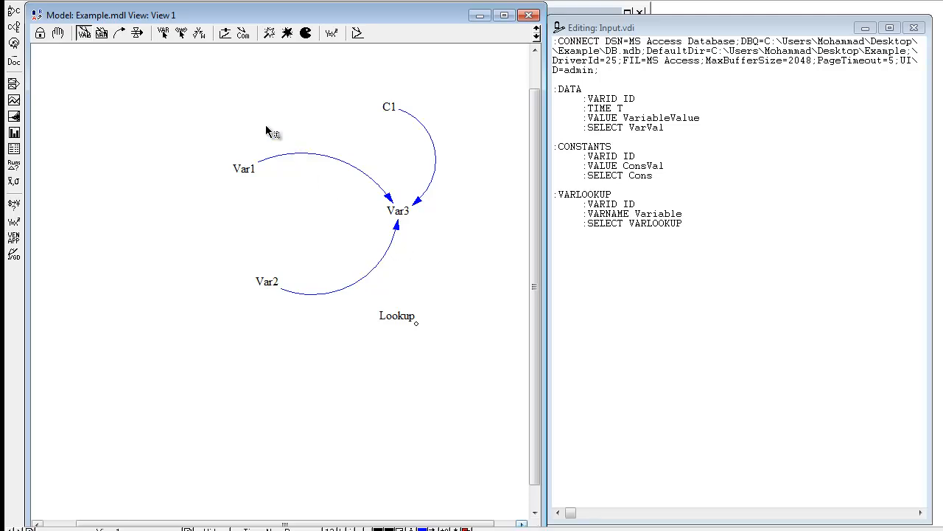
Open the equation of the Lookup variable and set its type to Lookup.
click(330, 37)
click(405, 318)
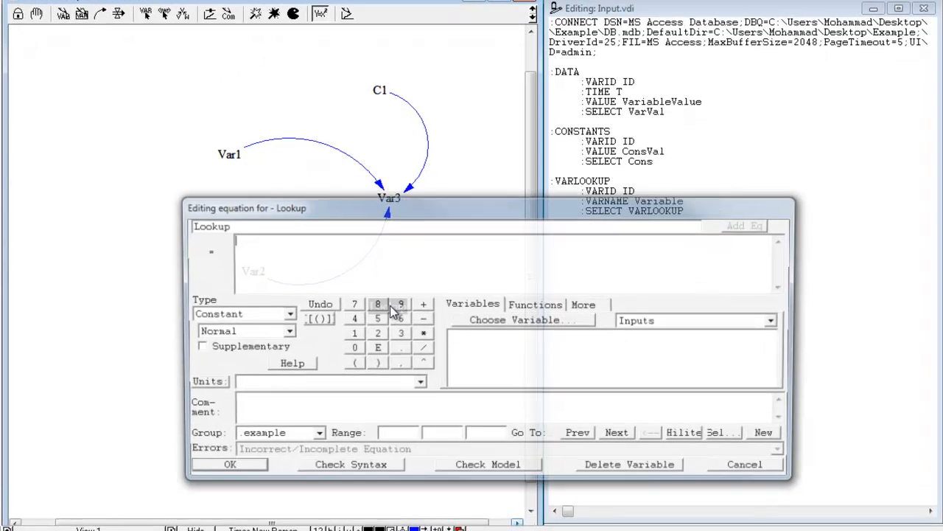
click(183, 243)
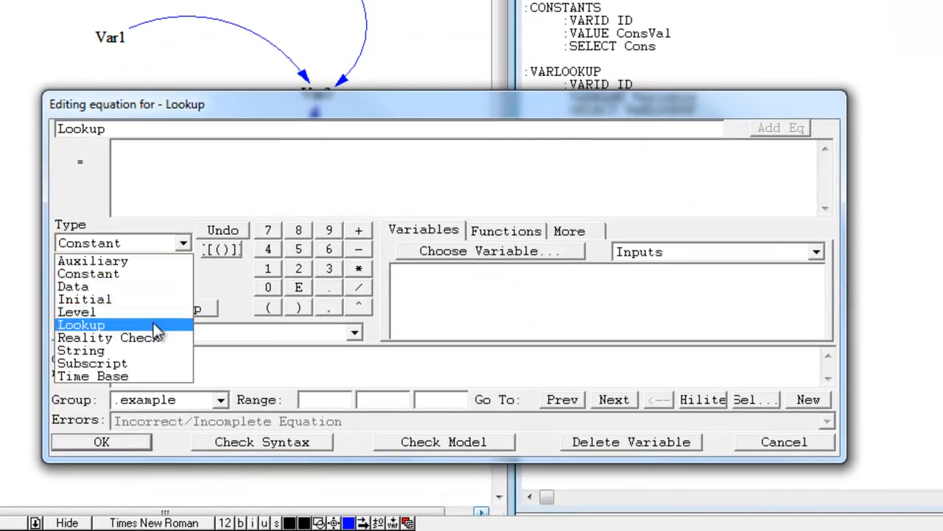
click(153, 324)
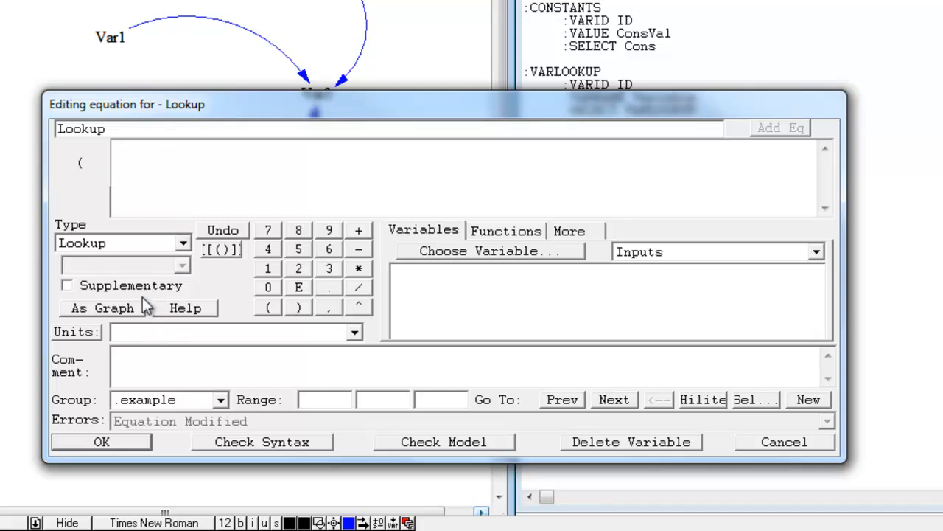
Define the Lookup variable as a graph with the points (0,0) and (0,1), and accept its equation.
click(116, 311)
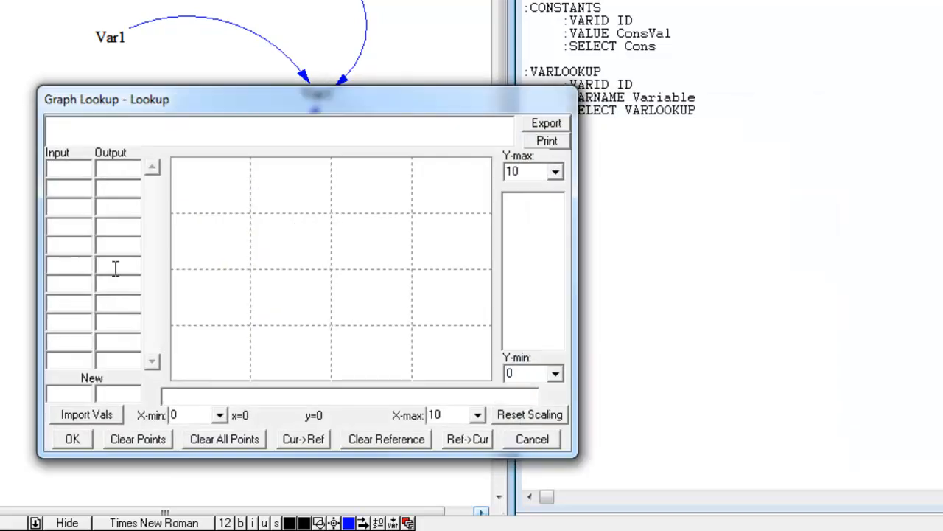
text(0)
key(Tab)
key(Tab)
click(116, 170)
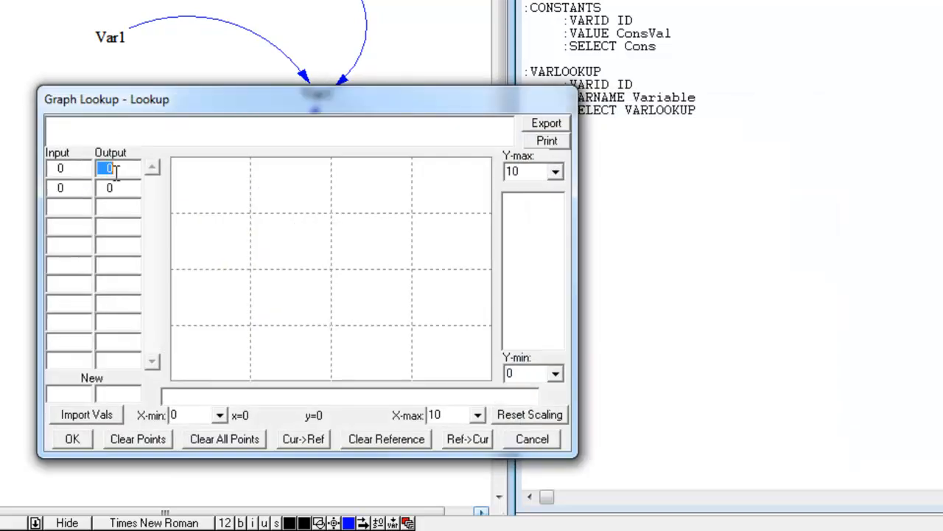
click(117, 188)
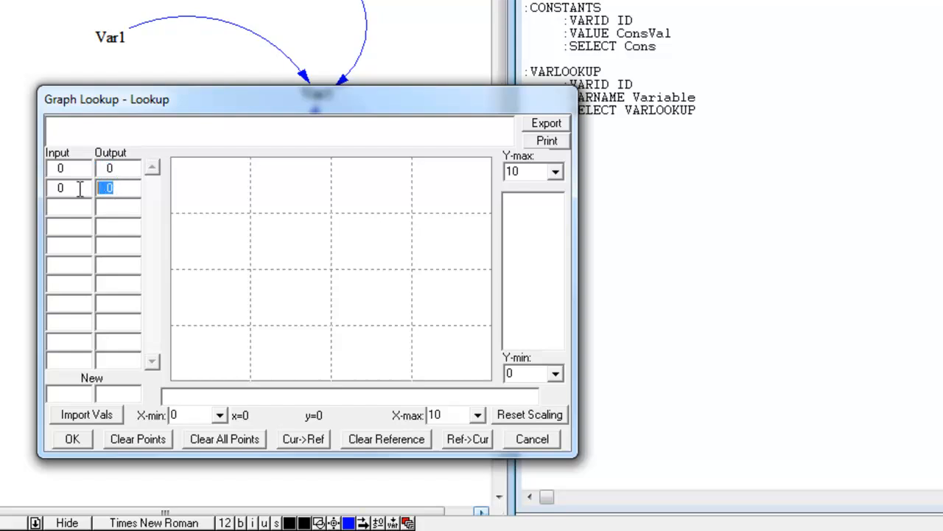
text(1)
click(71, 439)
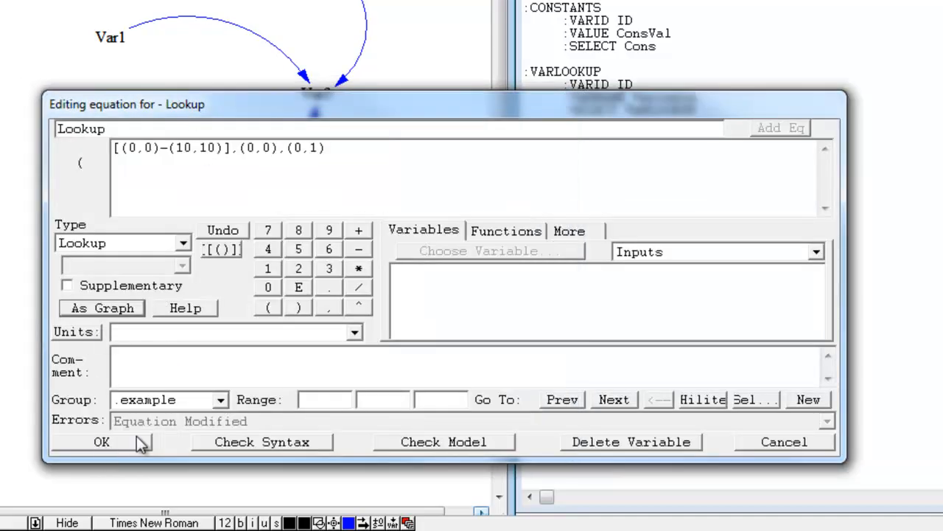
click(140, 443)
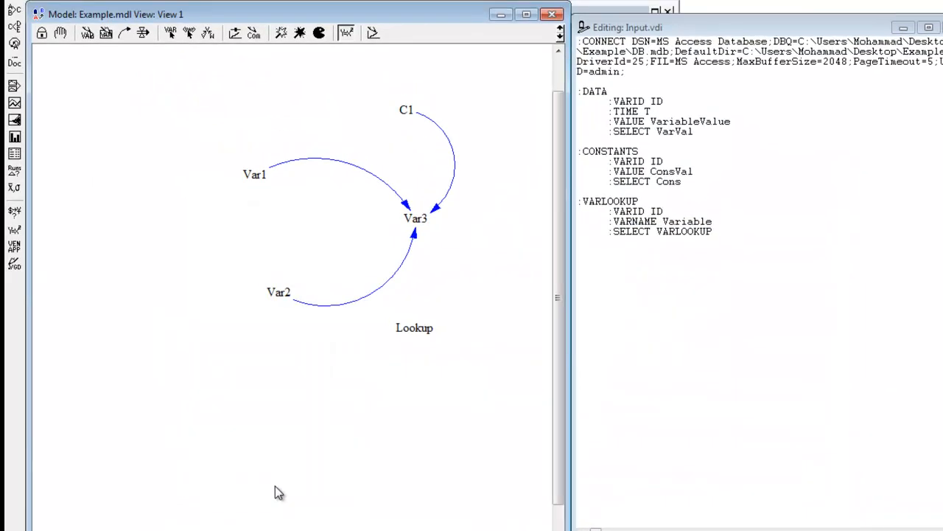
Insert a :LOOKUPS section heading in Input.vdi between the :CONSTANTS and :VARLOOKUP sections.
click(702, 195)
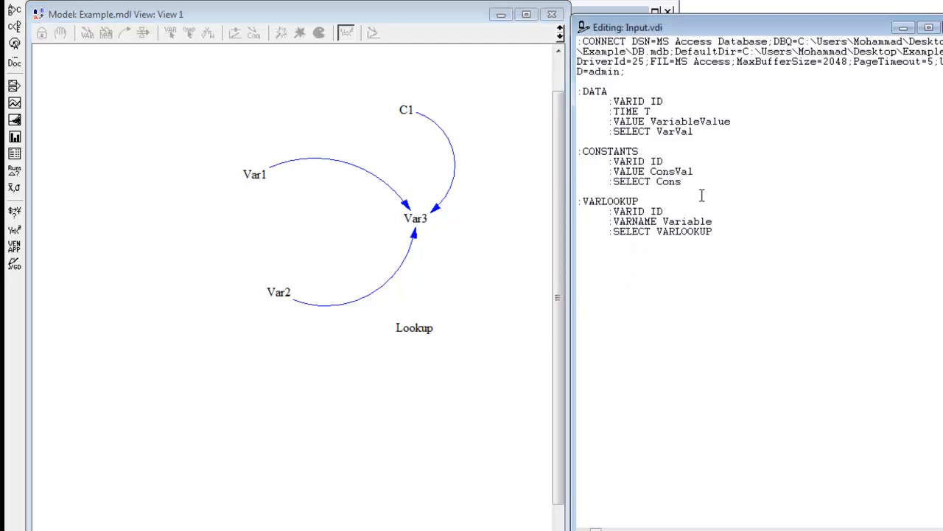
key(Return)
key(Return)
key(Up)
text(:)
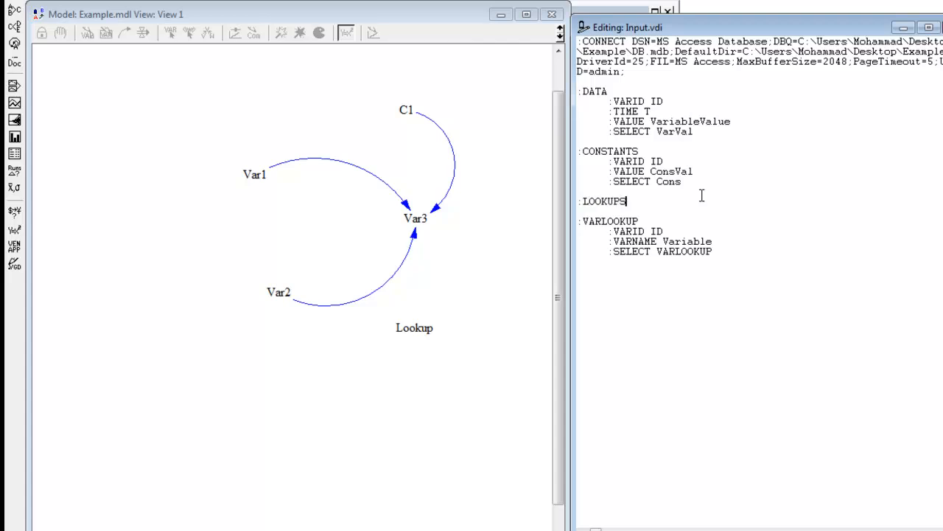
key(Return)
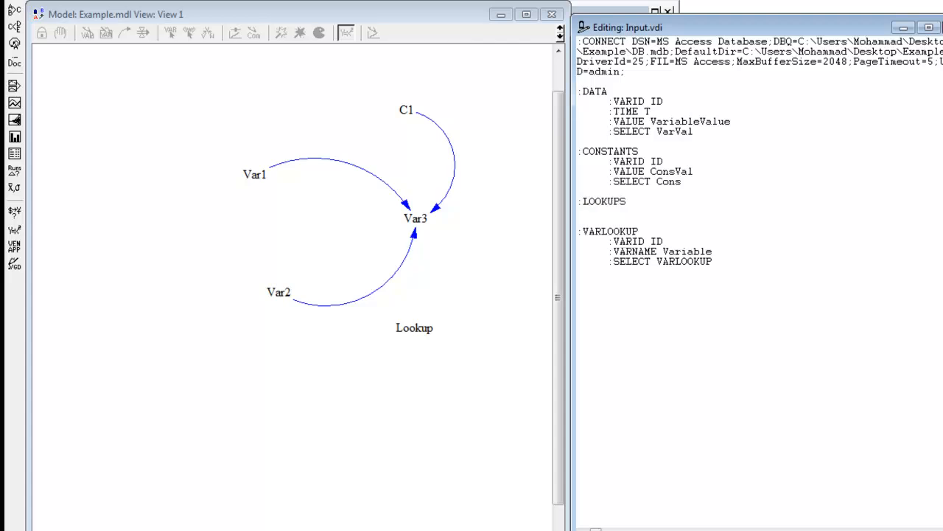
Move the Vensim window aside and switch to the DB database in Microsoft Access.
drag(847, 0, 845, 48)
double_click(197, 122)
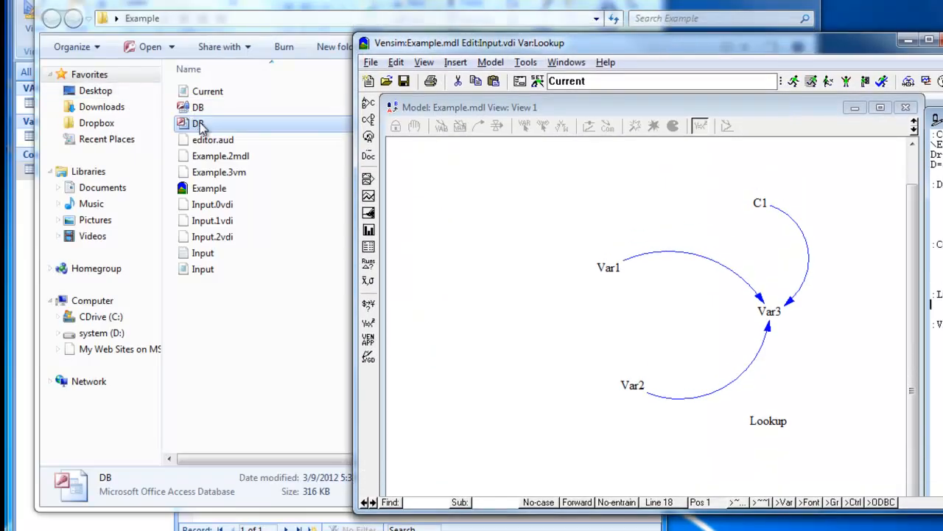
click(888, 38)
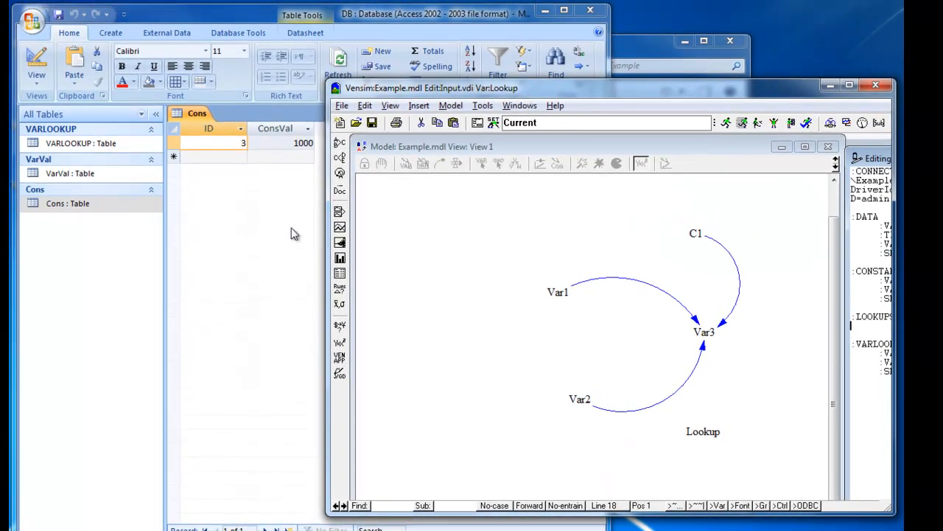
click(291, 234)
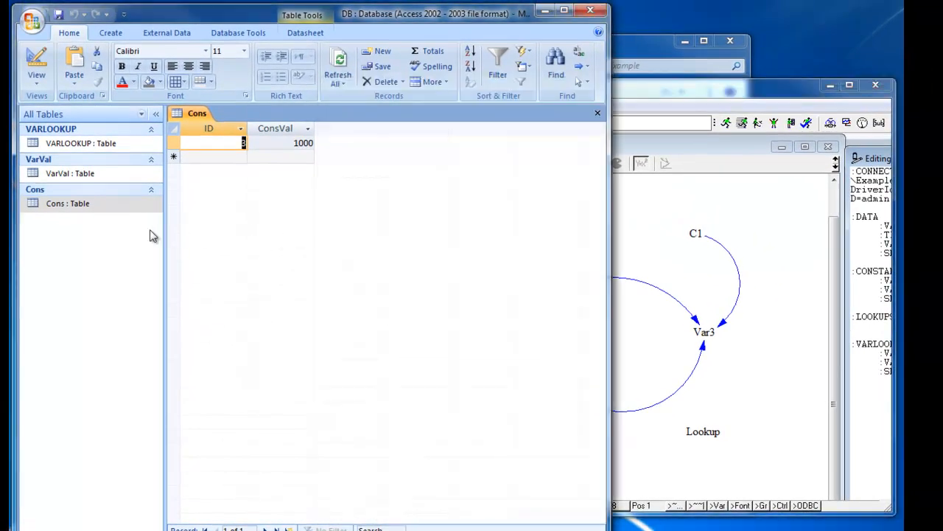
Create a new table in the database and save it as LookupVal, opening it in Design view.
click(111, 33)
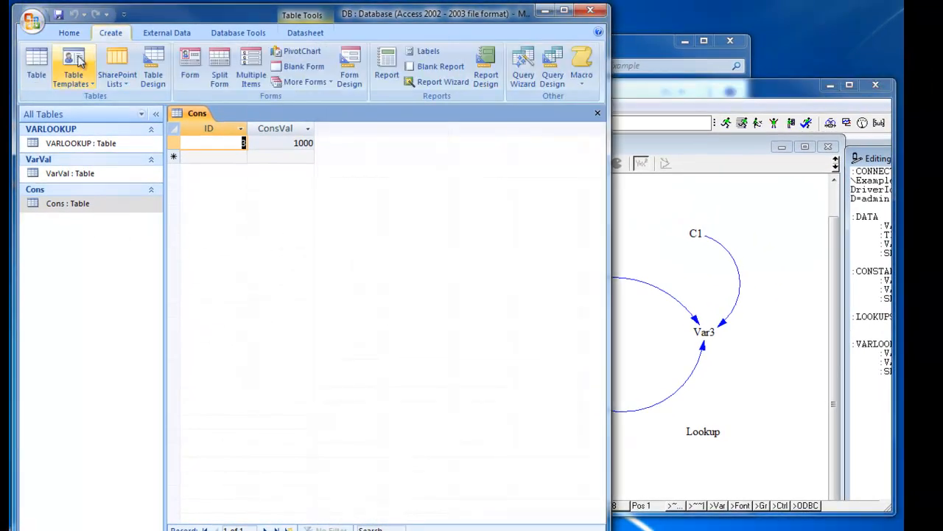
click(36, 66)
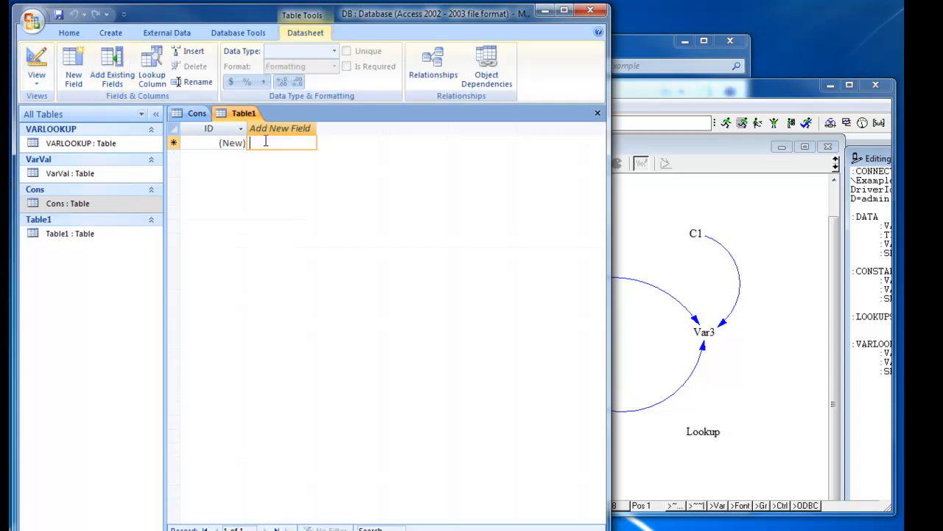
click(36, 80)
click(45, 139)
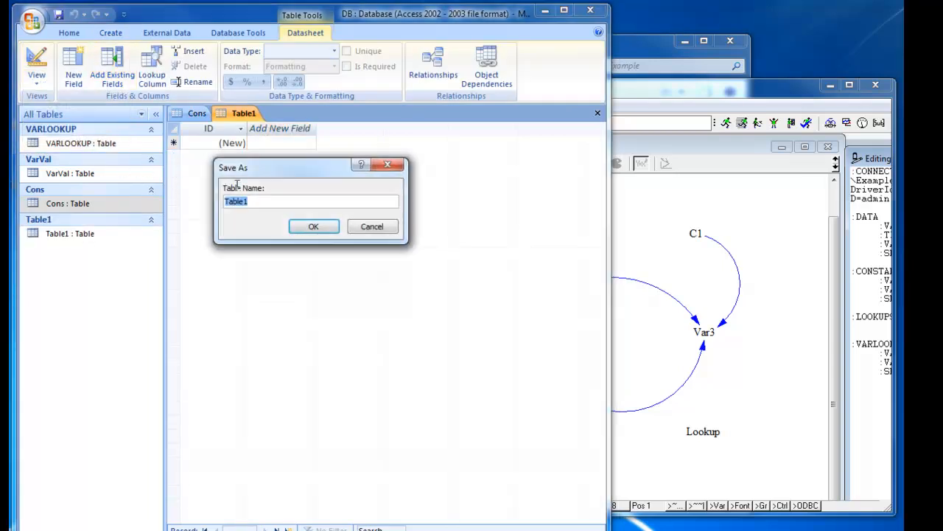
text(Look)
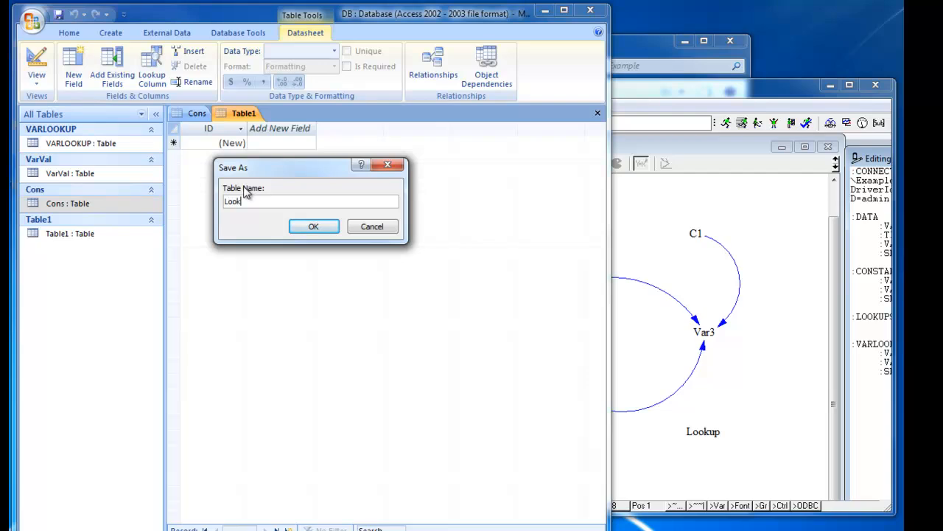
text(upVal)
key(Return)
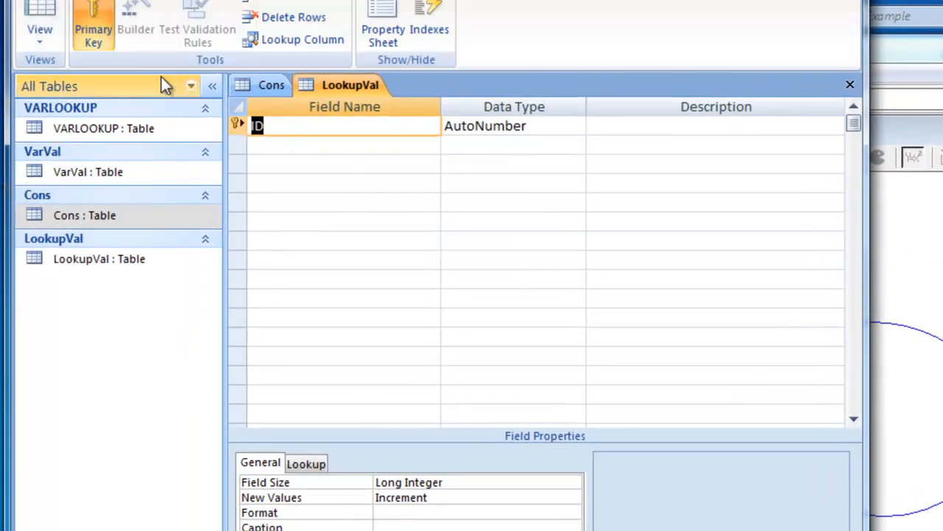
Remove the primary key from the ID field of the LookupVal table and set its data type to Number.
click(87, 22)
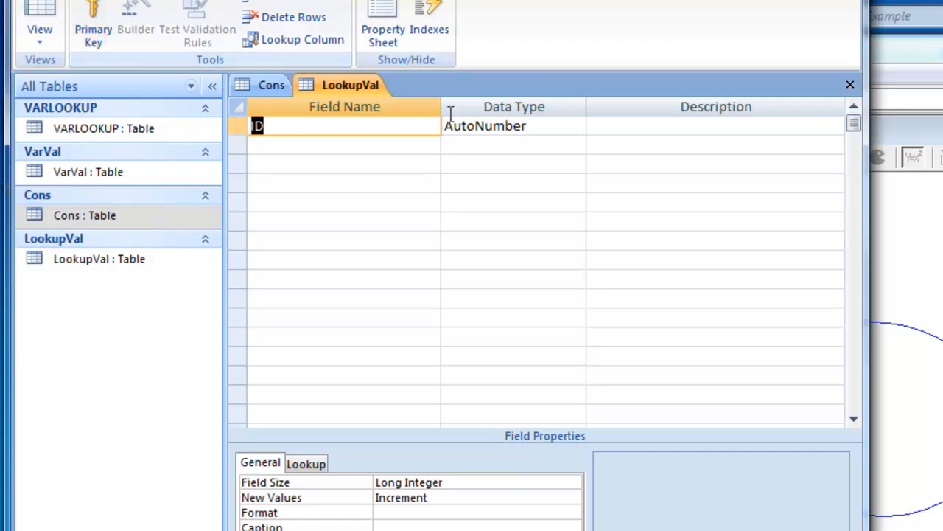
click(571, 126)
click(575, 127)
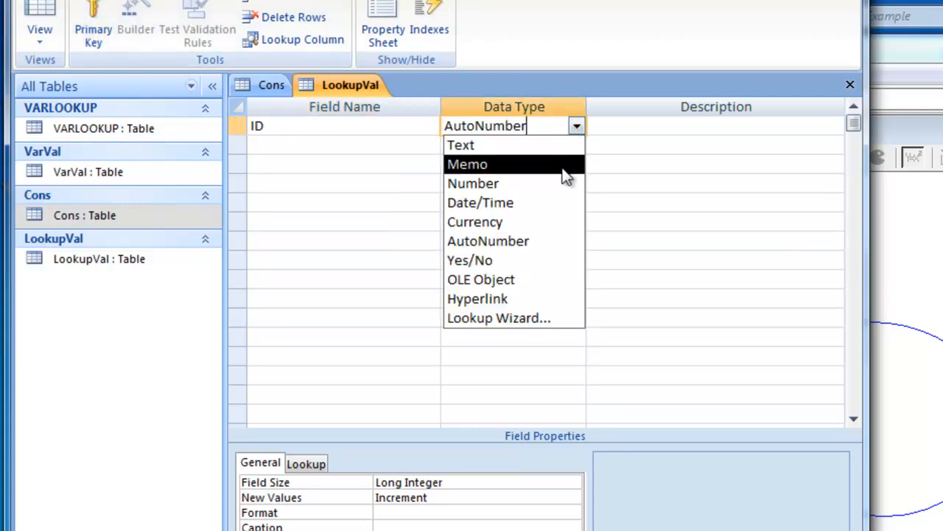
click(542, 183)
Add a field named X with the Number data type below the ID field.
click(344, 147)
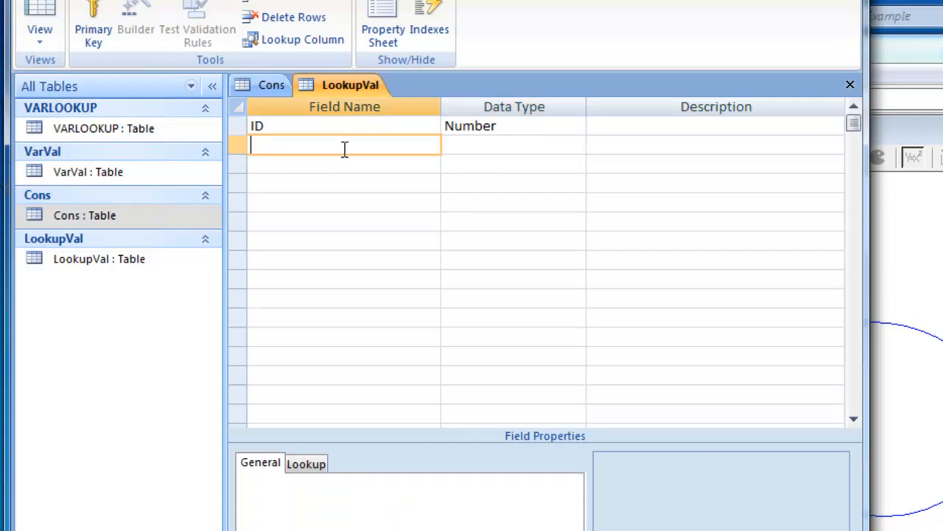
text(X)
key(Tab)
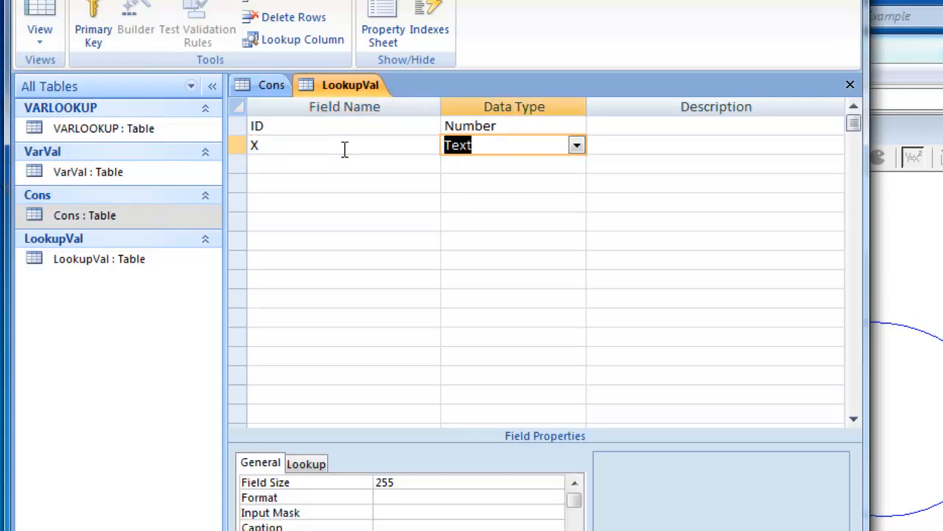
click(574, 145)
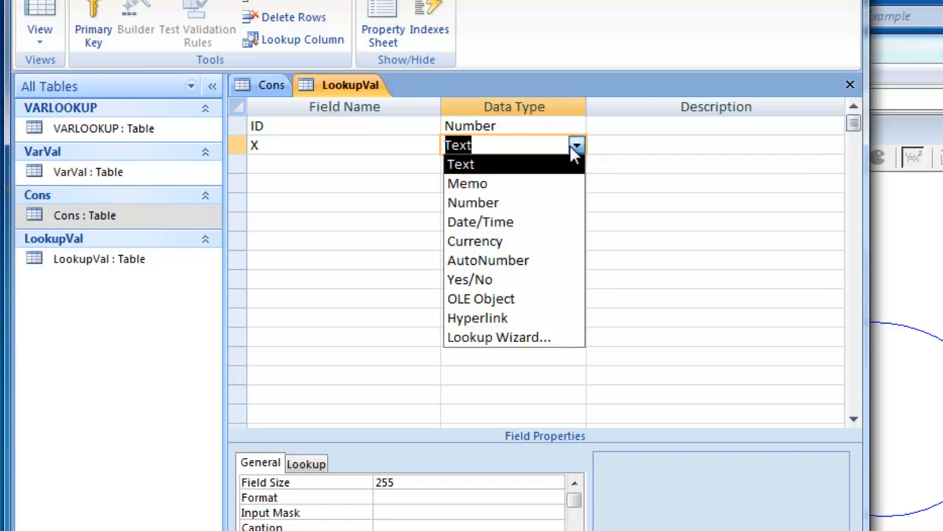
click(562, 202)
Add a Number field named Y below X, and save the table while switching it to Datasheet view.
click(380, 164)
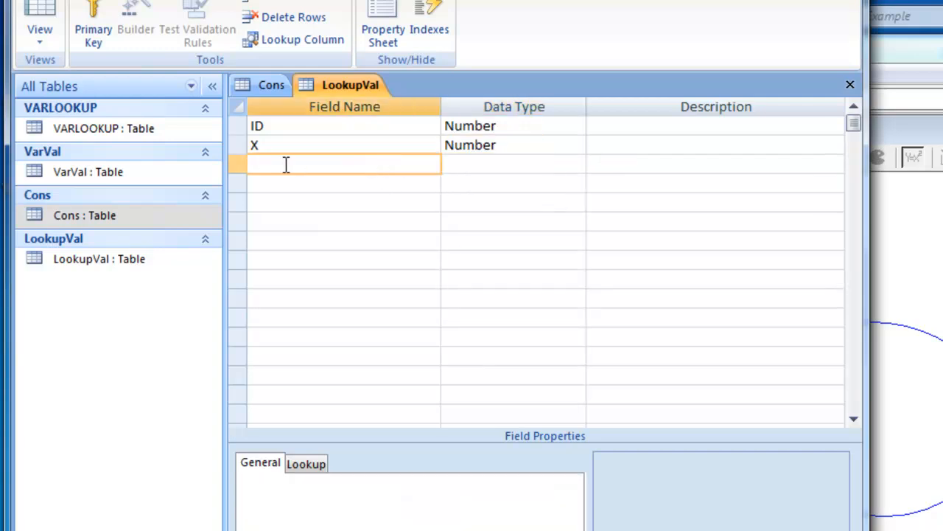
text(Y)
click(469, 164)
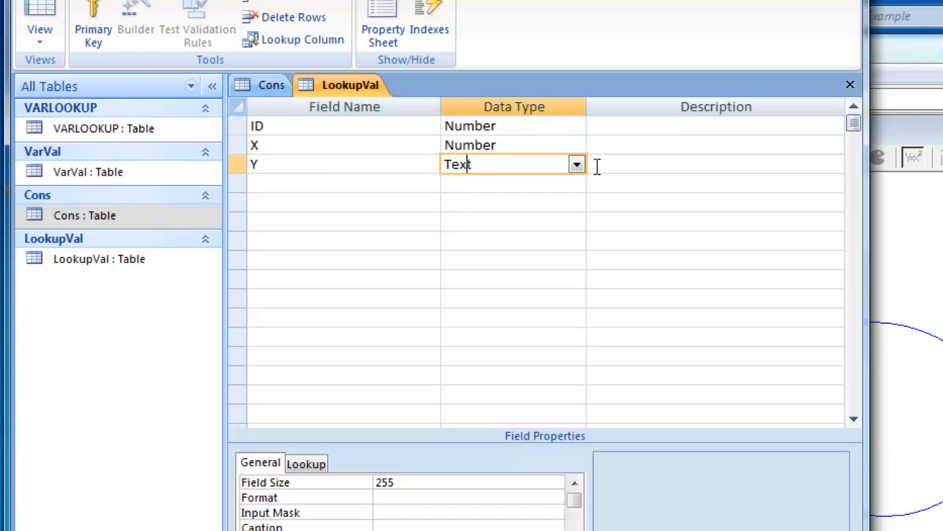
click(575, 164)
click(552, 222)
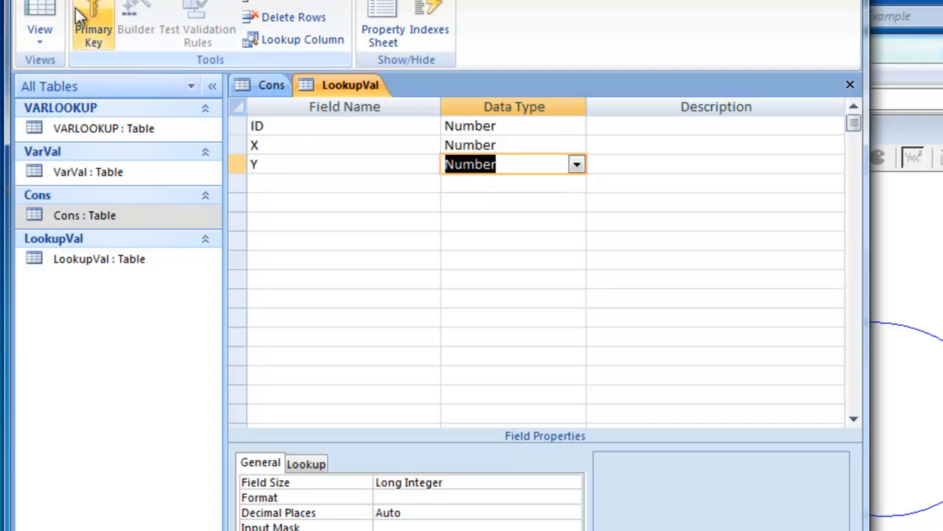
click(40, 16)
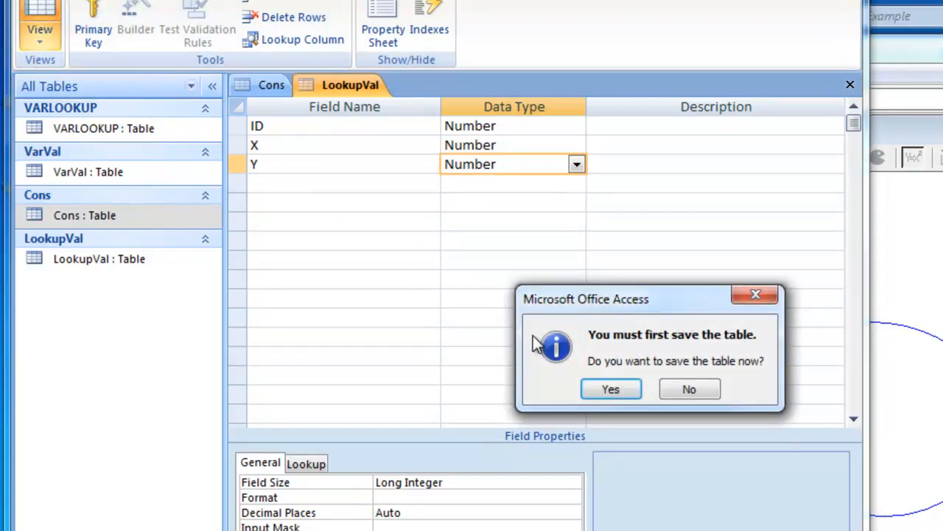
key(Return)
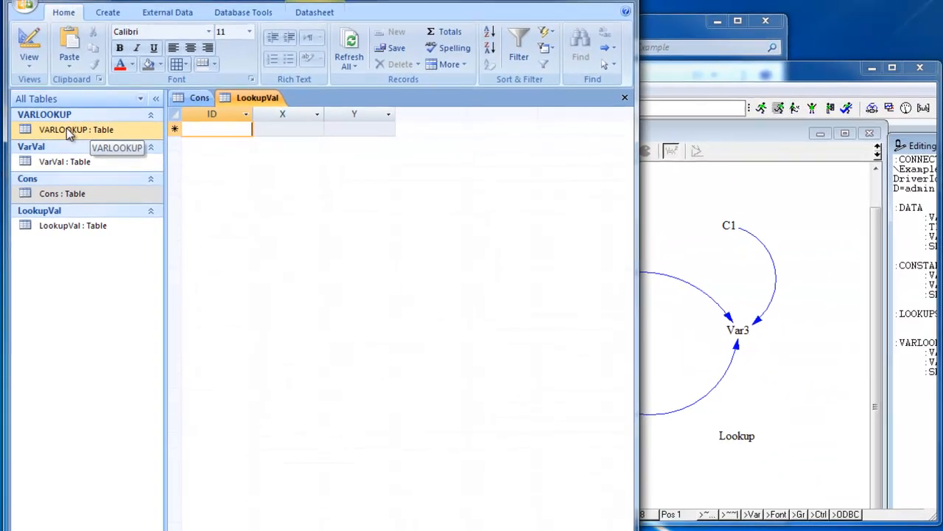
Add a record to the VARLOOKUP table with ID 4 and the variable name Lookup.
double_click(66, 129)
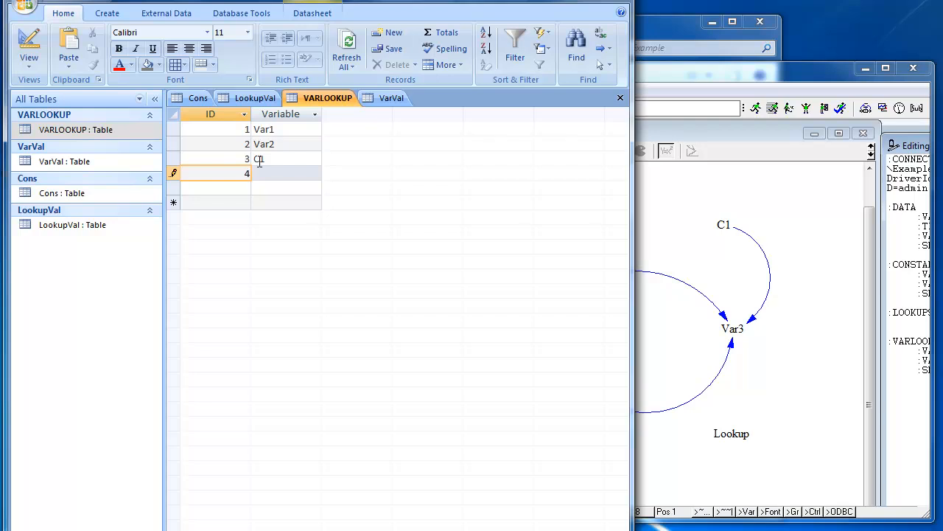
key(Tab)
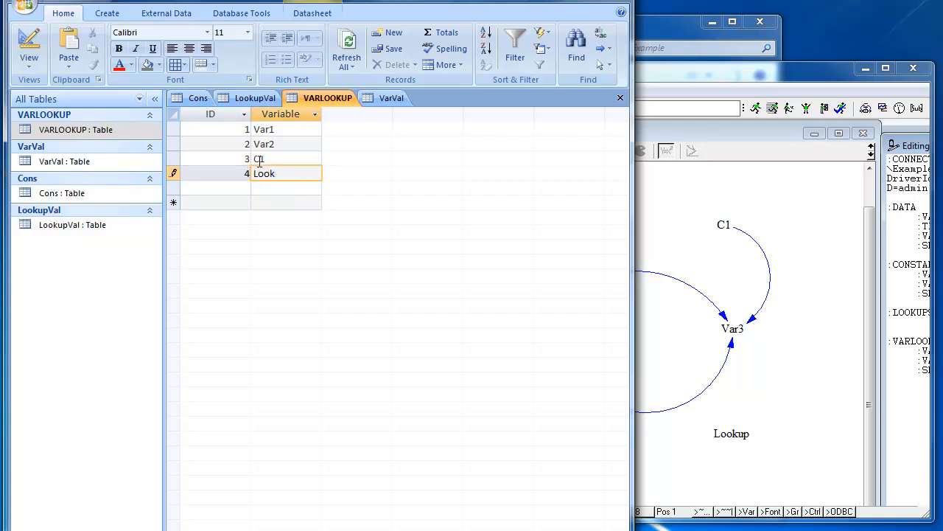
text(Lookup)
click(743, 416)
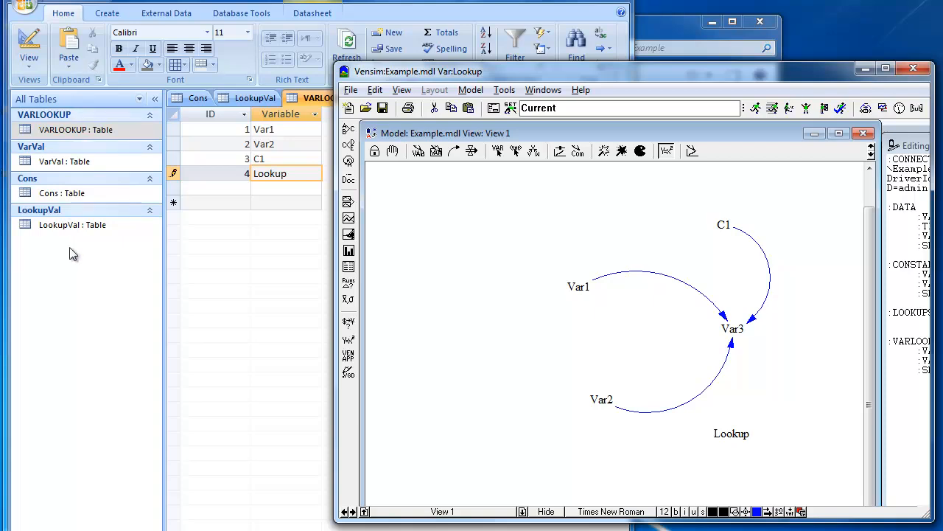
Return to the LookupVal table and enter its first record with ID 4, X 0 and Y 0.
double_click(77, 225)
click(304, 131)
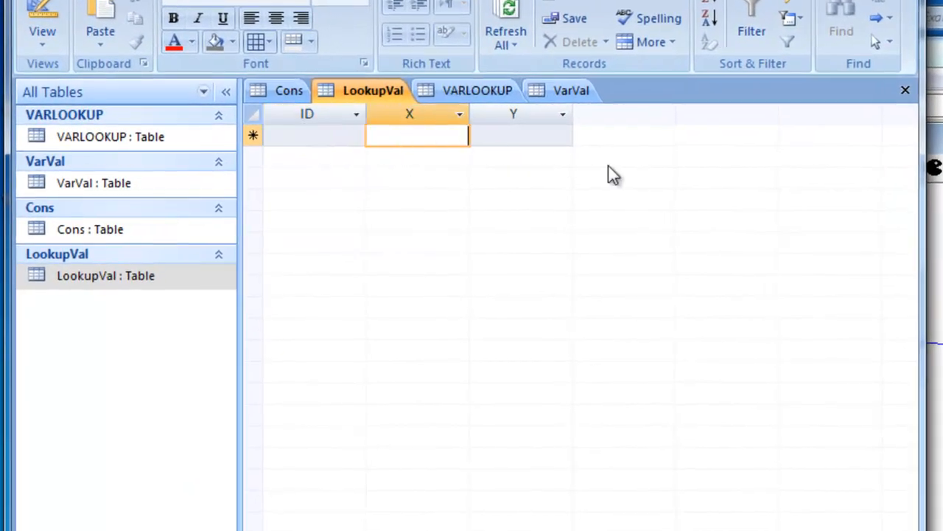
click(329, 139)
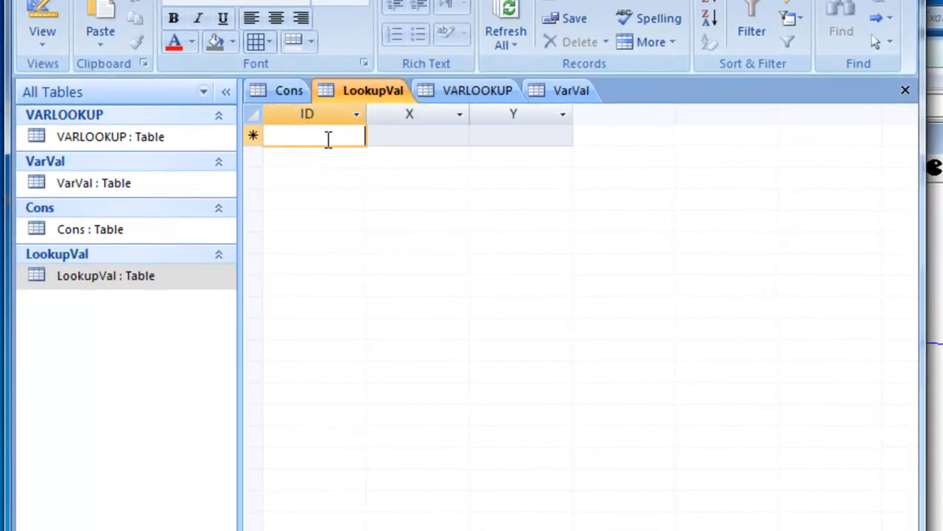
text(4)
key(Tab)
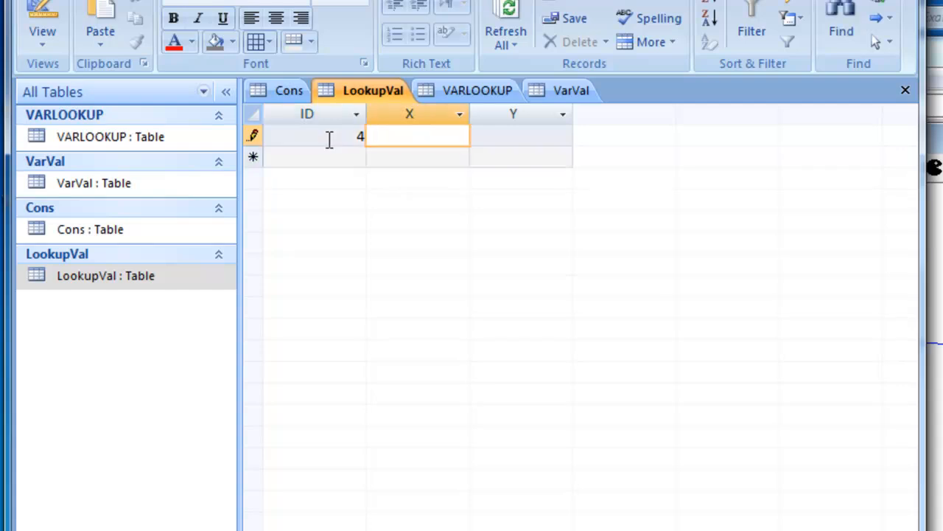
text(0)
key(Tab)
text(0)
key(Tab)
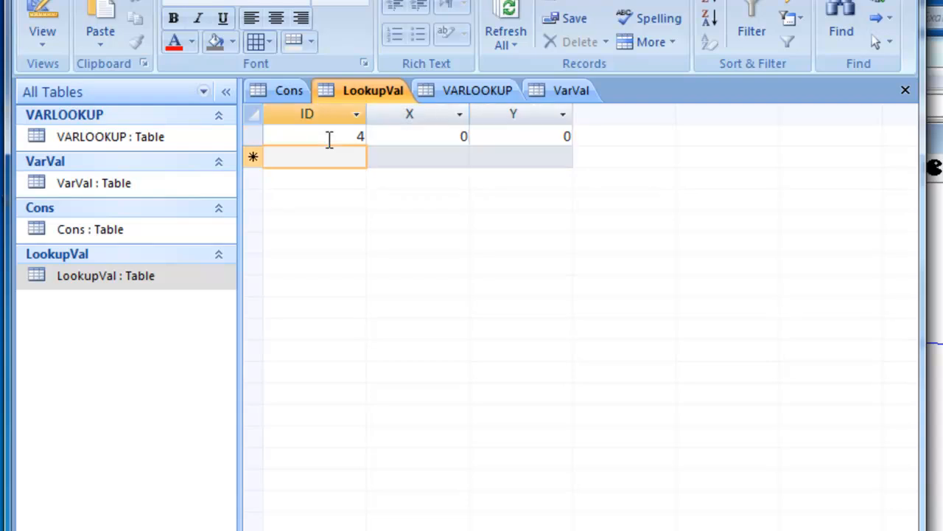
Enter the second LookupVal record with ID 4, X 1 and Y 5.
text(1)
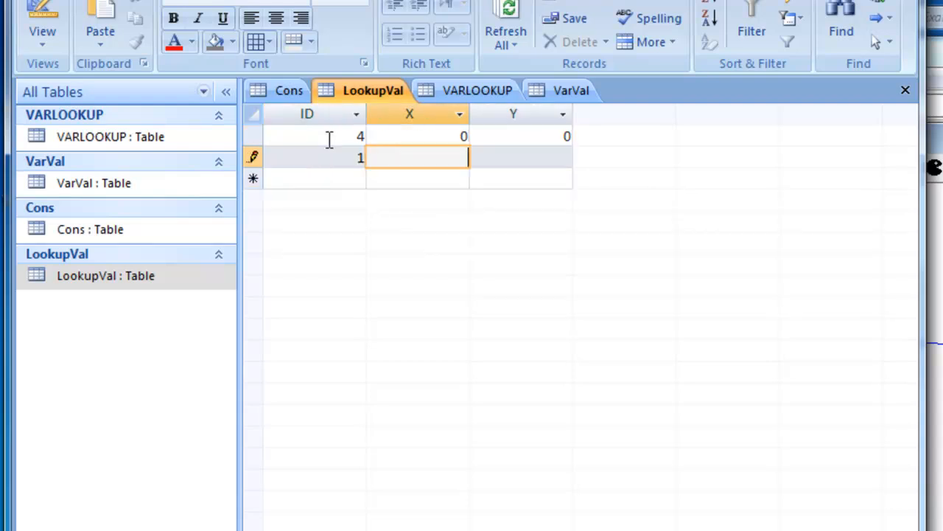
key(Tab)
key(shift+Tab)
text(4)
key(Tab)
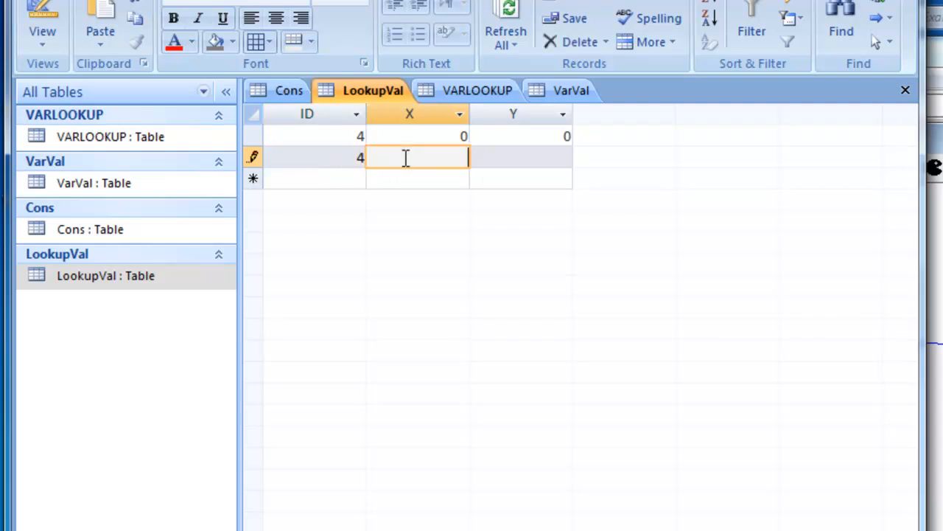
text(1)
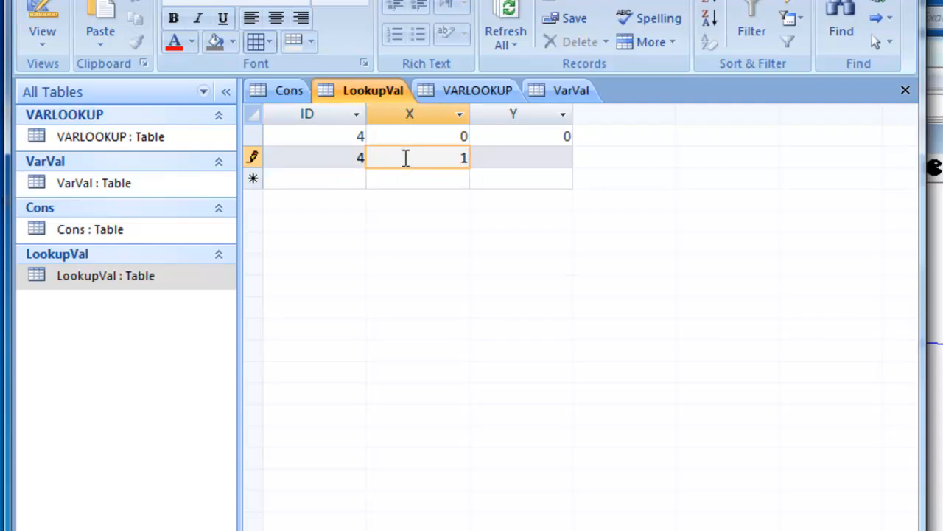
key(Tab)
text(5)
key(Tab)
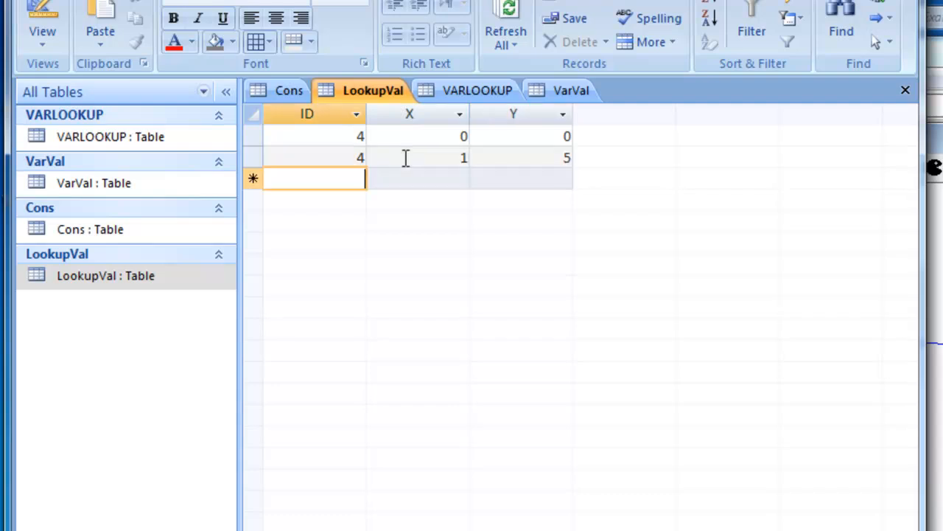
Enter the third LookupVal record with ID 4, X 2 and Y 10.
text(4)
key(Tab)
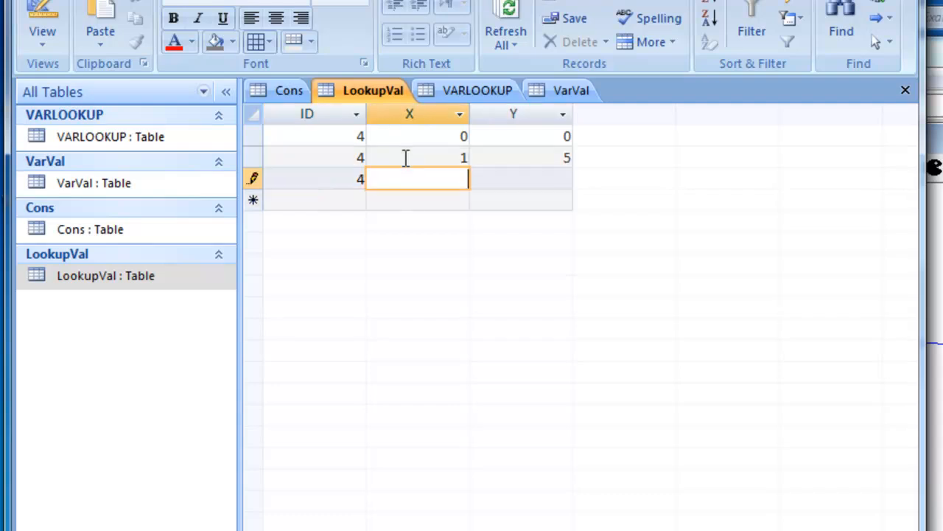
text(2)
key(Tab)
text(10)
key(Tab)
Enter the fourth LookupVal record with ID 4, X 5 and Y 25.
text(4)
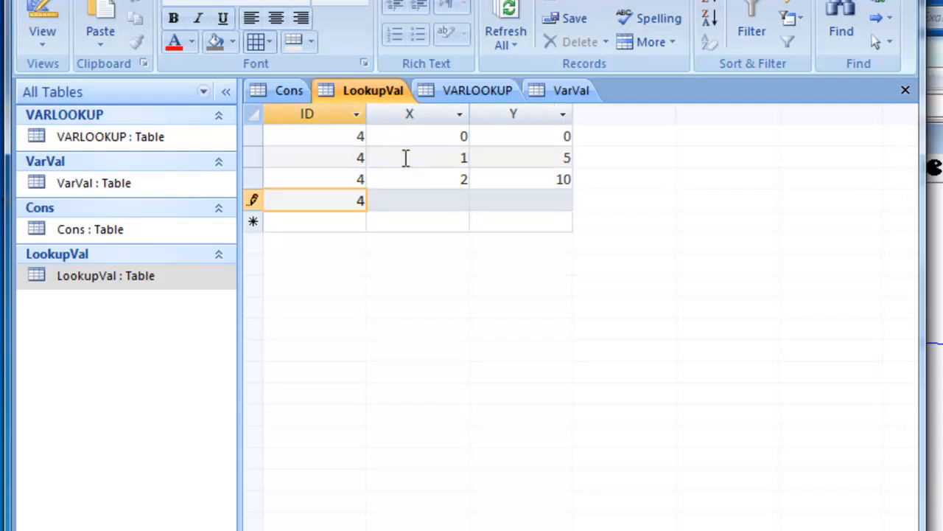
key(Tab)
text(5)
key(Tab)
text(25)
key(Tab)
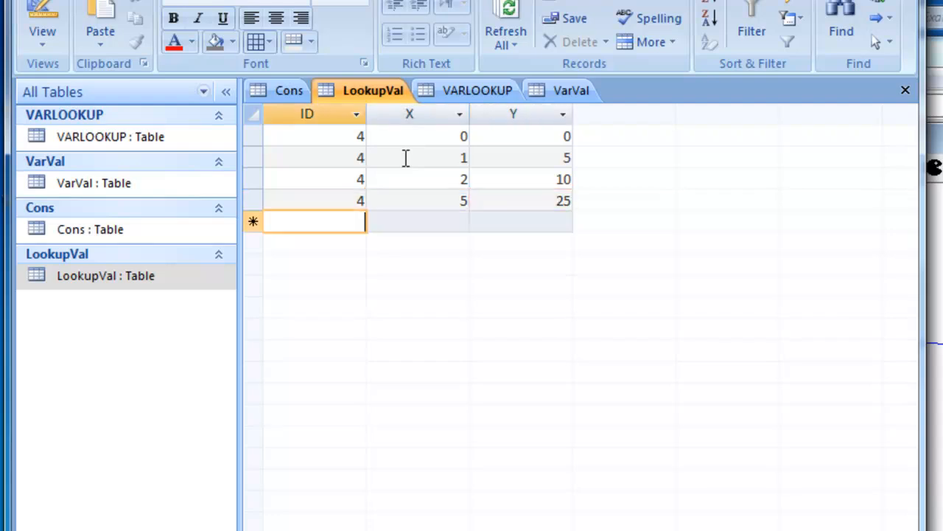
Enter the fifth LookupVal record with ID 4, X 10 and Y 50.
text(4)
key(Tab)
text(10)
key(Tab)
text(50)
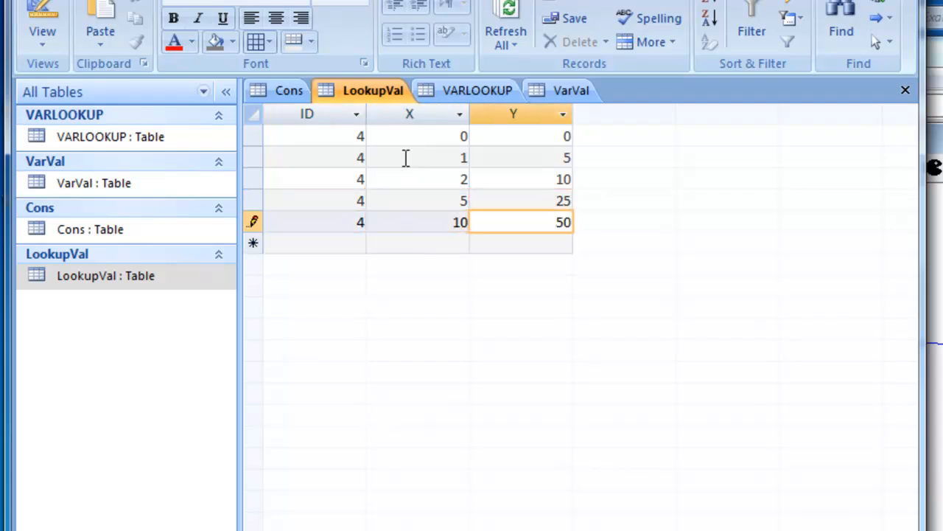
key(Tab)
Enter the sixth LookupVal record with ID 4, X 20 and Y 100, and save the table.
text(4)
key(Tab)
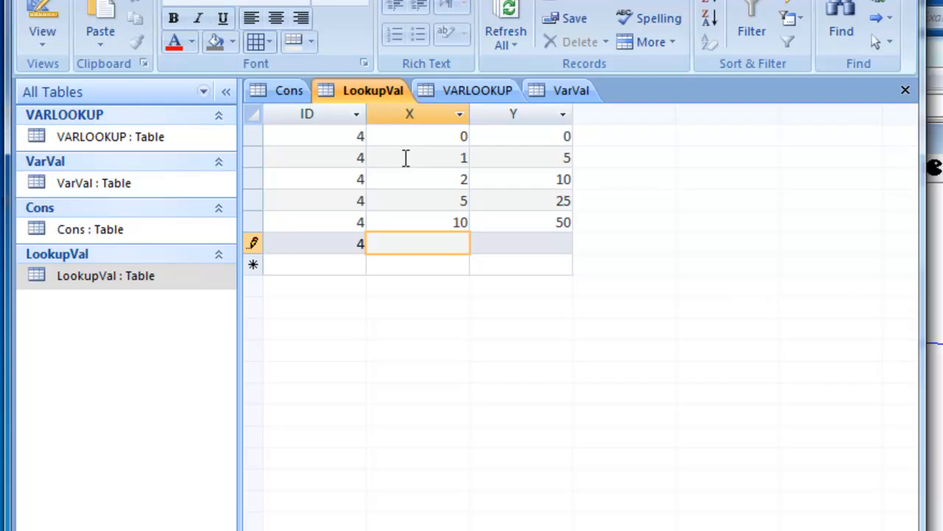
text(20)
key(Tab)
text(100)
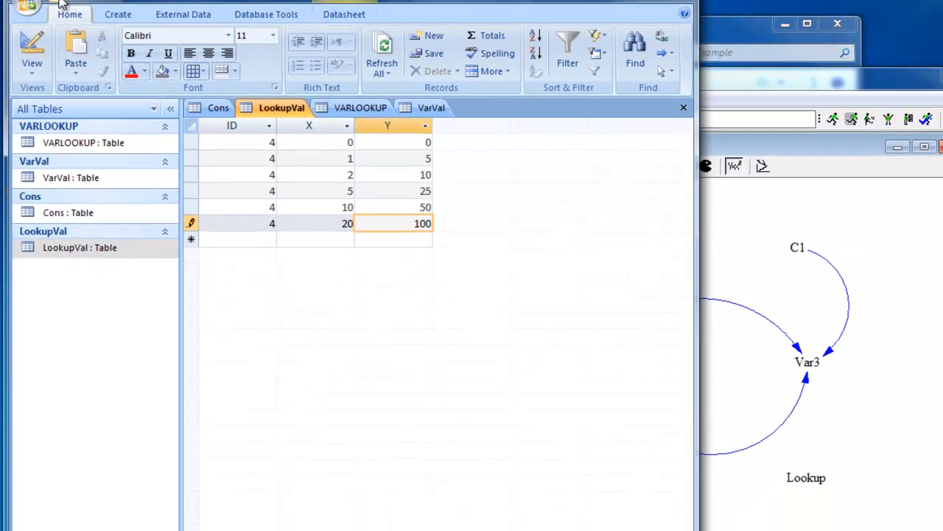
click(52, 9)
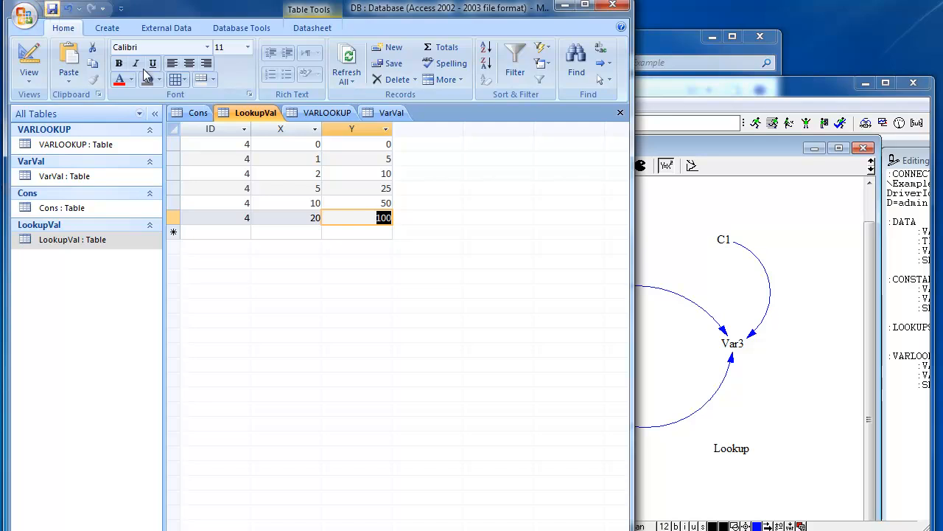
Close all open database tables and switch to Vensim, moving its window so that Input.vdi is in view.
right_click(264, 113)
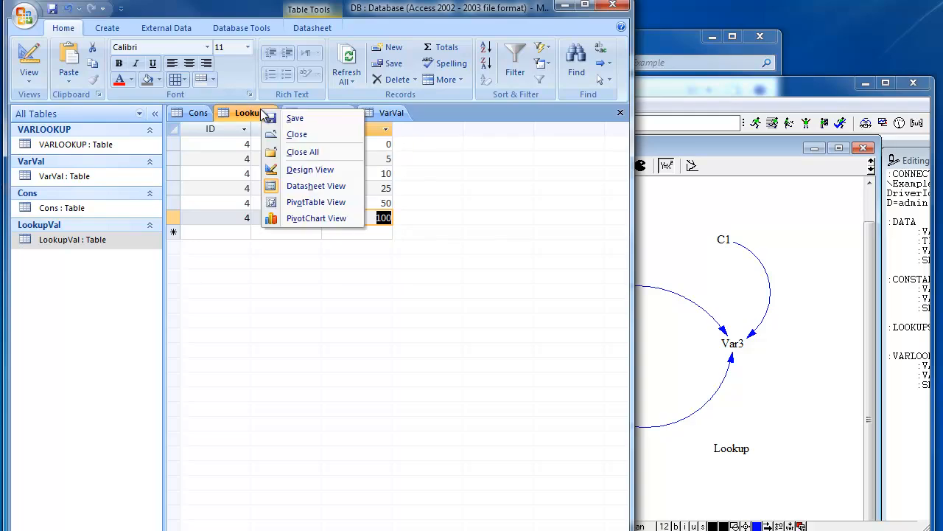
click(281, 148)
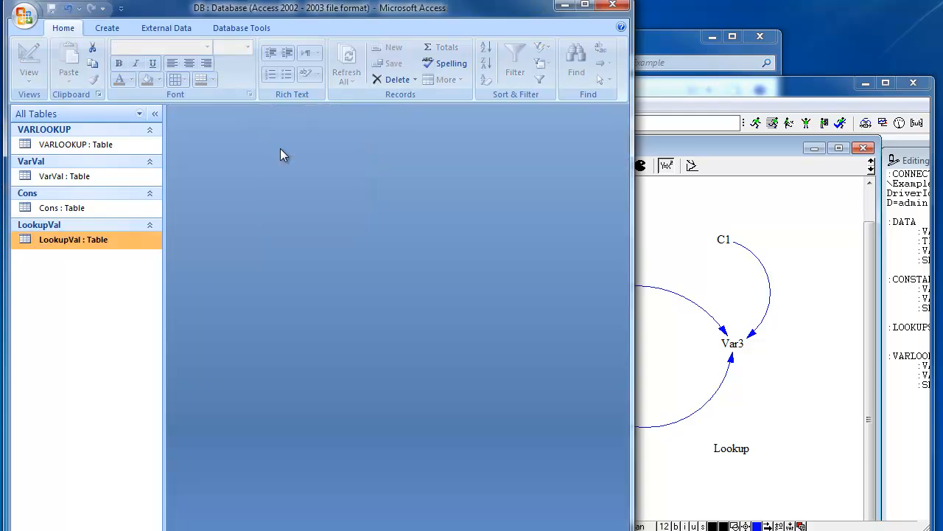
drag(711, 88, 597, 1)
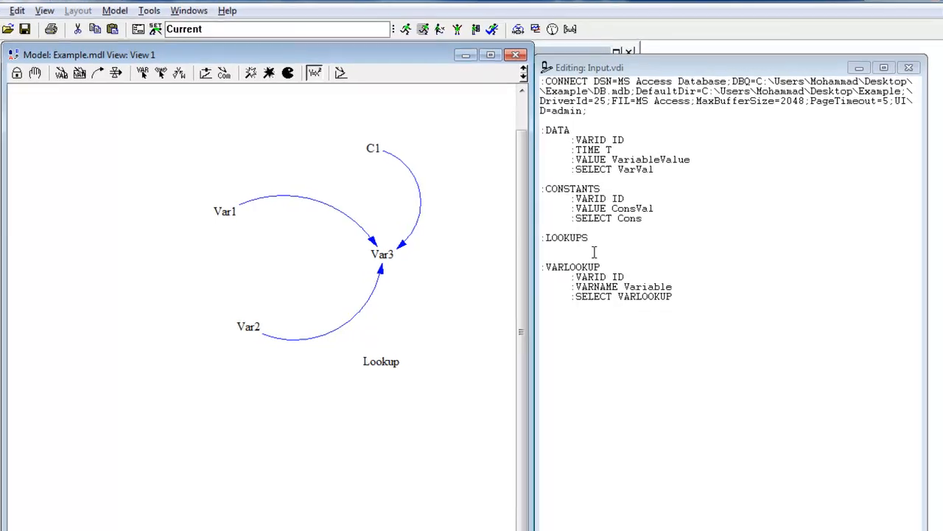
Add an indented :VARID ID line under the :LOOKUPS heading in Input.vdi.
click(530, 241)
key(Return)
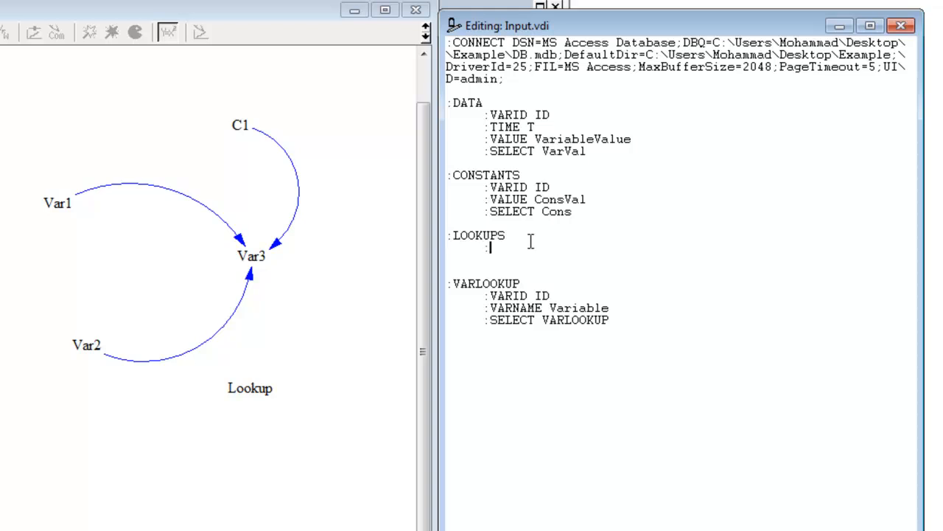
text(:VARIS)
key(BackSpace)
text(D ID)
key(Return)
key(Tab)
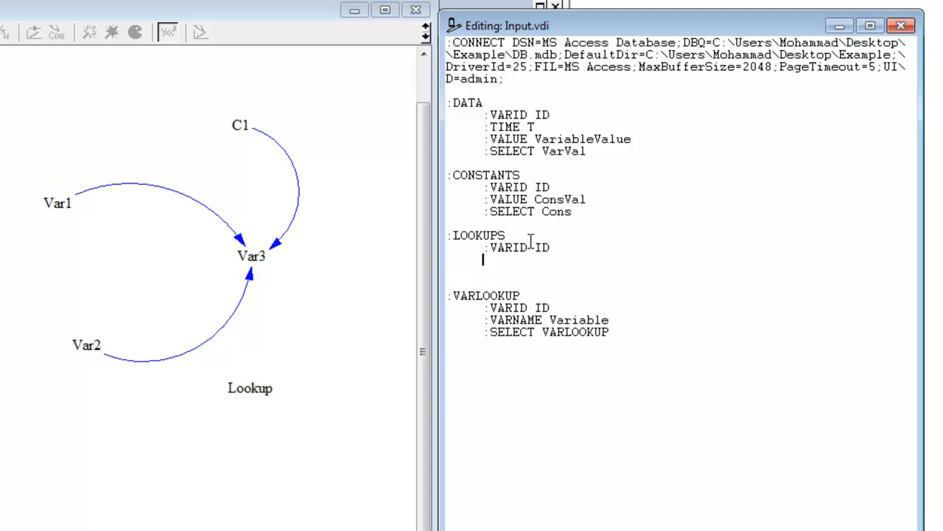
Add the lines :X X and :Y Y below :VARID ID in the :LOOKUPS section.
text(:X X)
key(Return)
key(Tab)
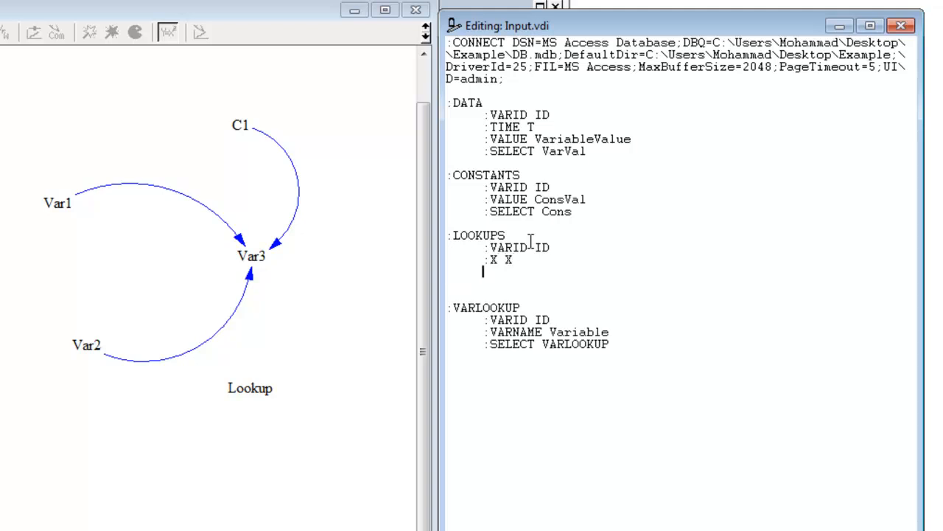
text(:Y Y)
click(490, 259)
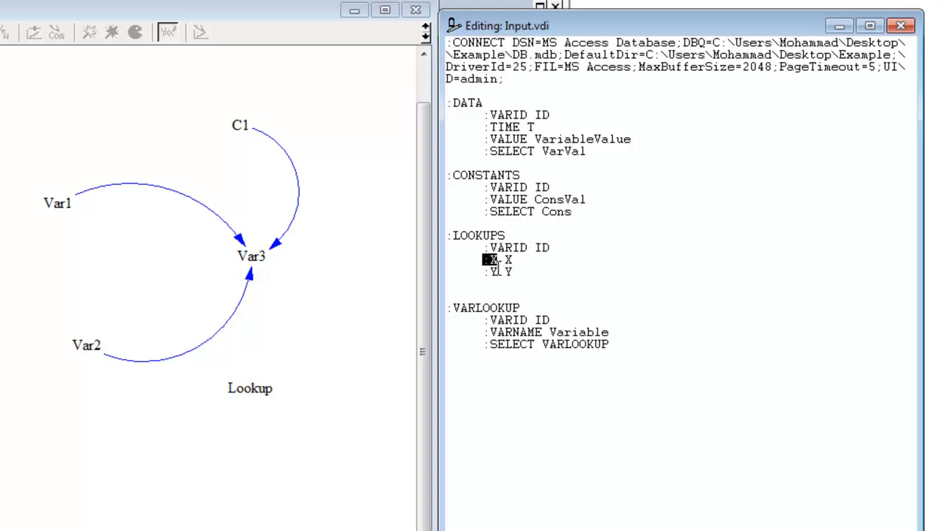
Complete the :LOOKUPS section of Input.vdi with the line :SELECT LookupVal below :Y Y, checking the table name in the Access database.
drag(498, 270, 487, 270)
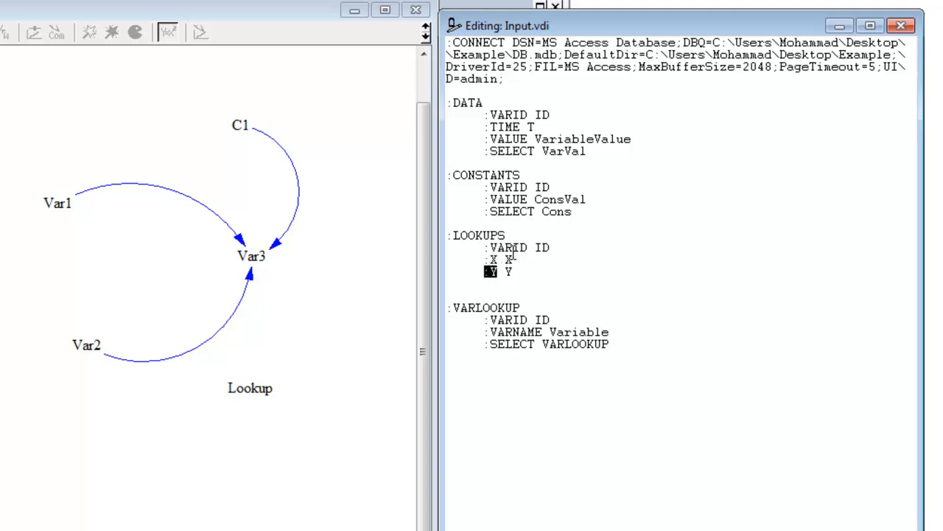
click(508, 259)
click(511, 271)
key(Return)
text(:)
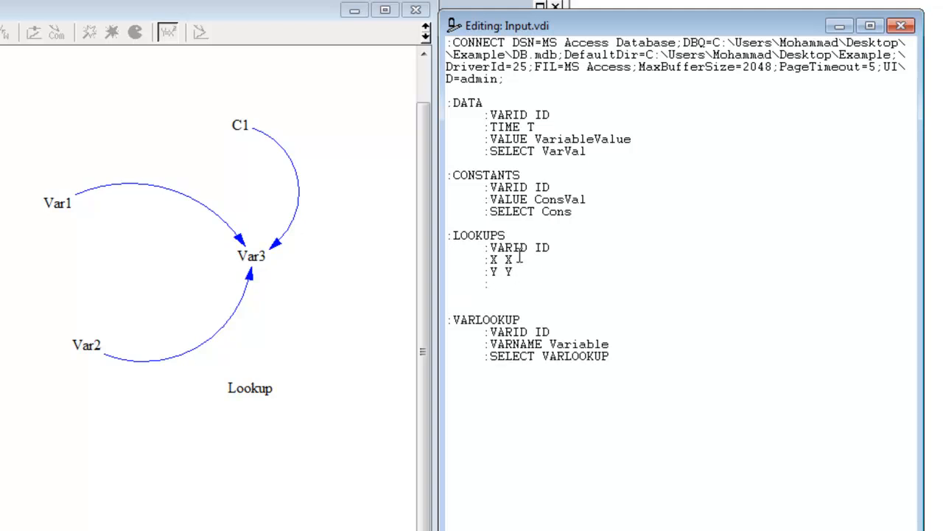
text(Se)
key(BackSpace)
text(ELECT)
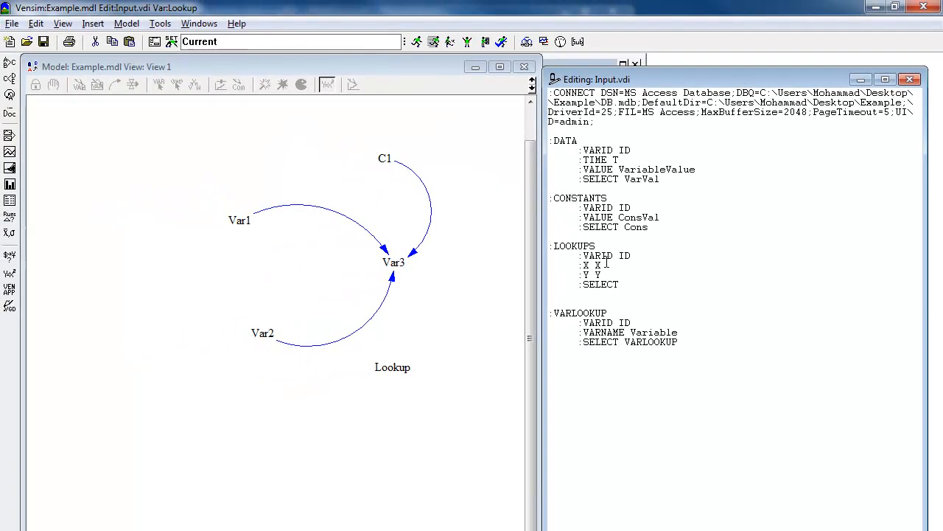
drag(799, 14, 687, 64)
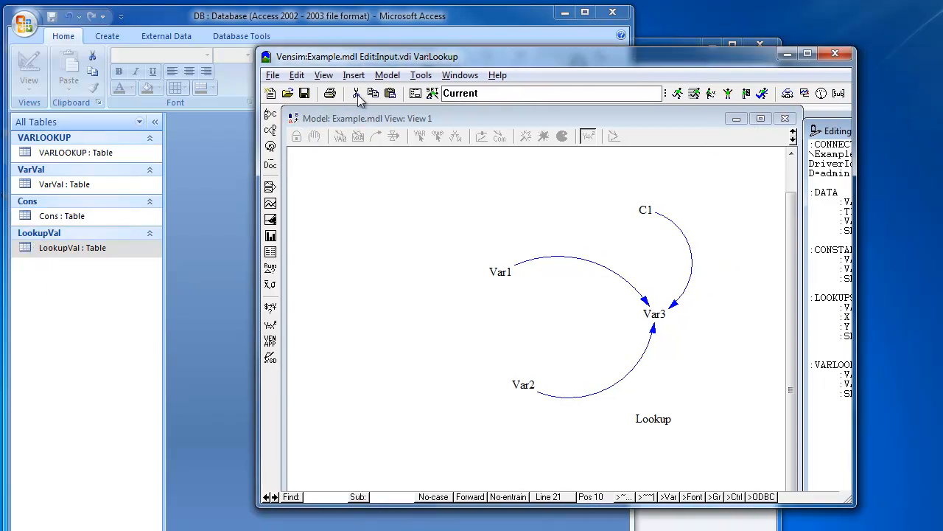
double_click(400, 61)
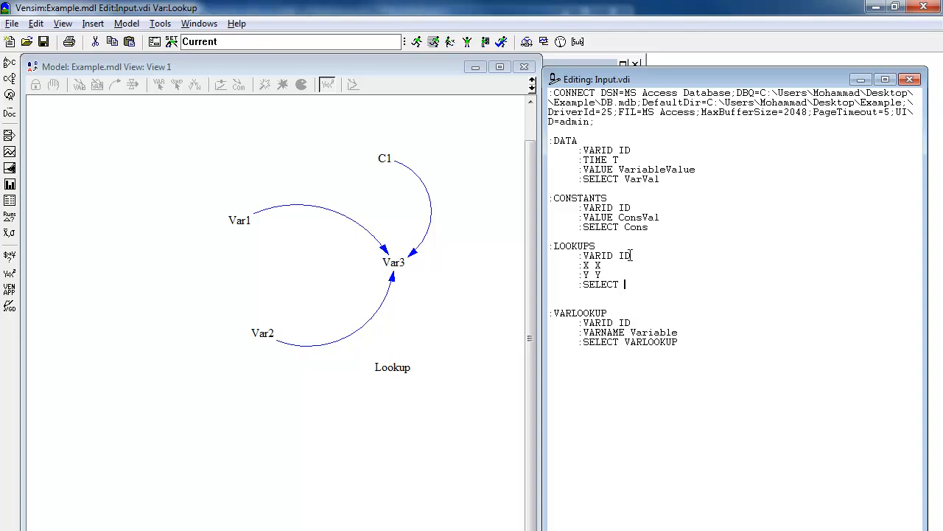
text(LookupVal)
Simulate the model with the Input.vdi data, overwriting the Current dataset, and close the simulation log.
click(485, 293)
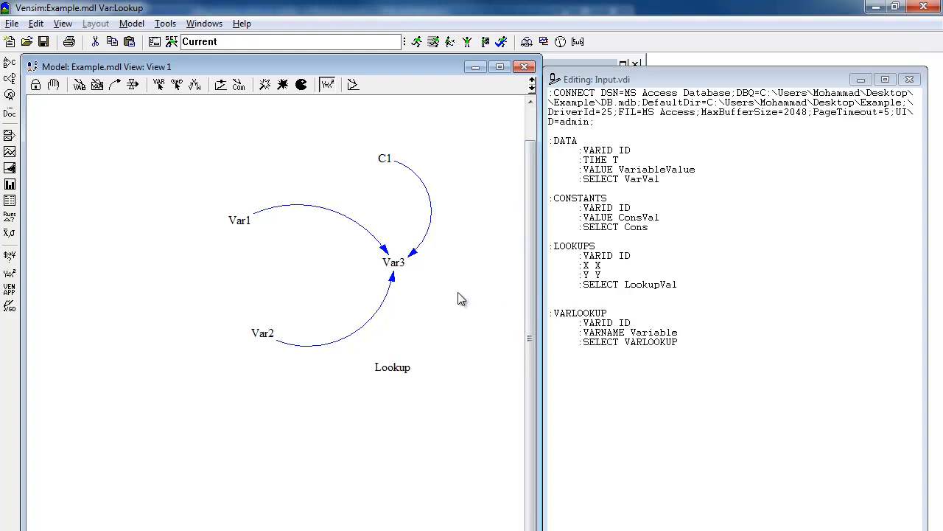
click(416, 42)
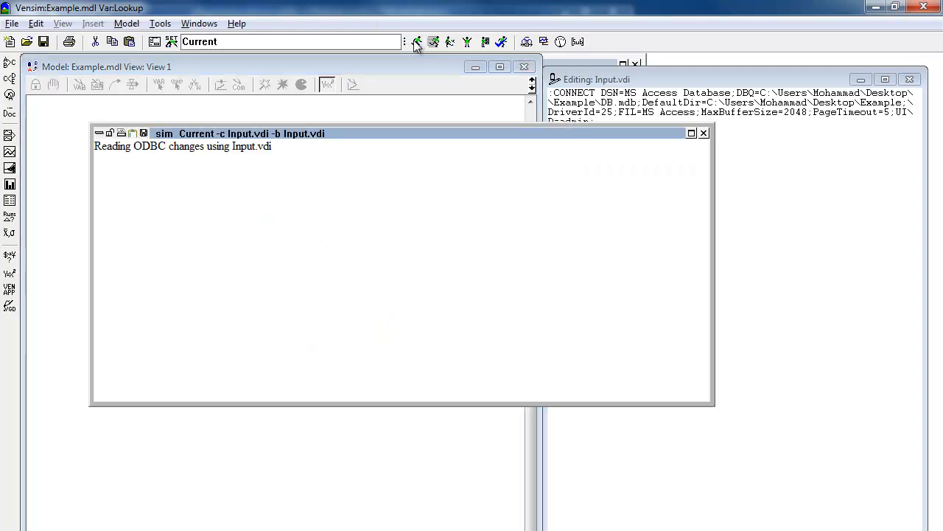
click(417, 352)
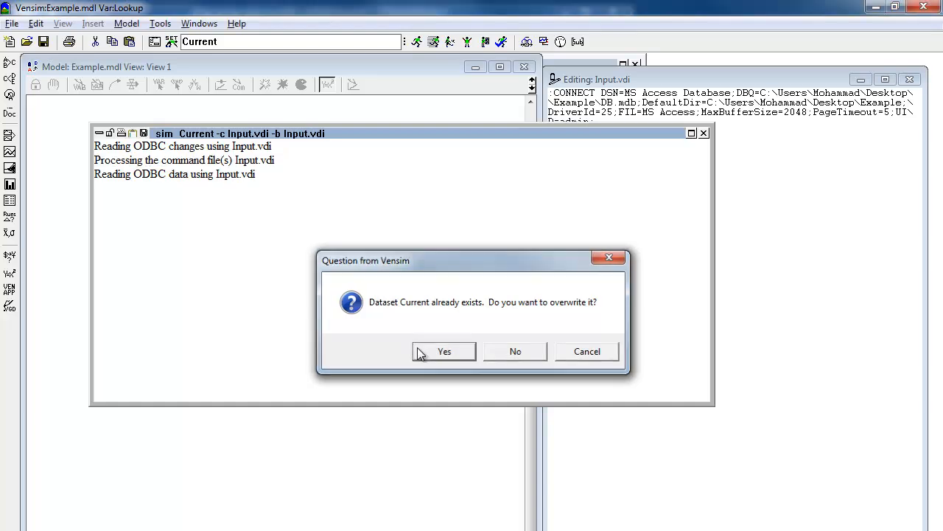
click(704, 134)
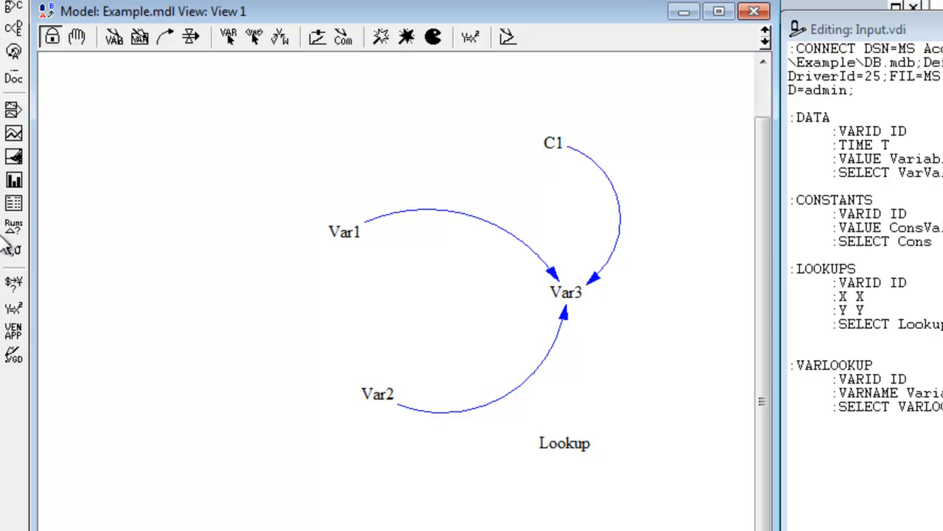
Display the Lookup variable's x and y values from the Current run in a table.
click(563, 445)
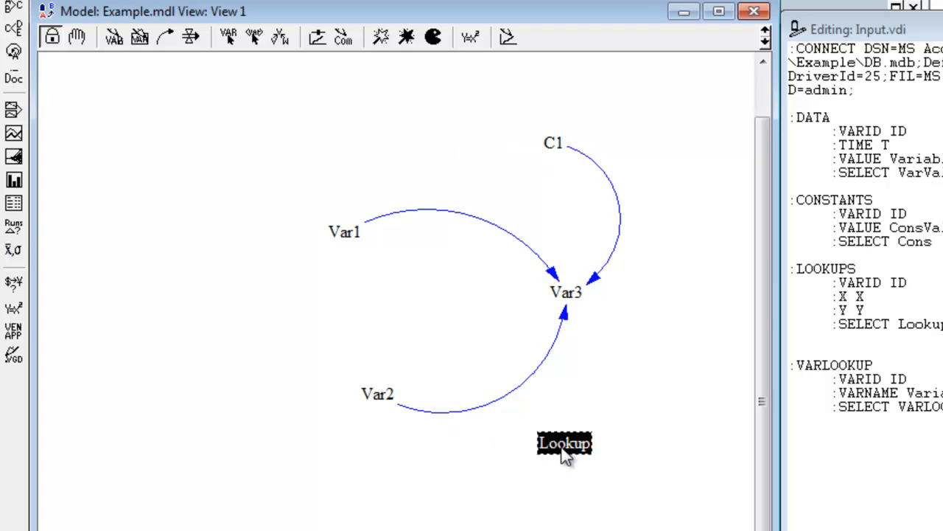
click(14, 203)
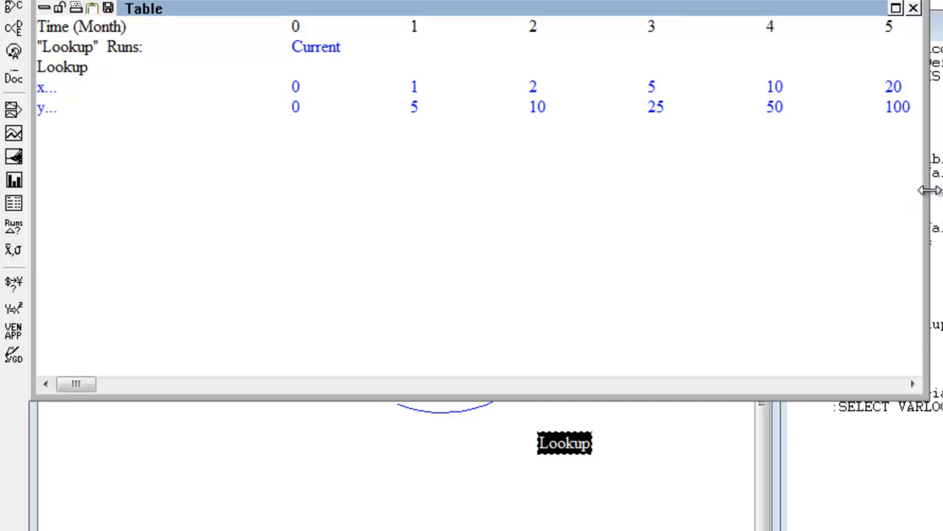
click(896, 7)
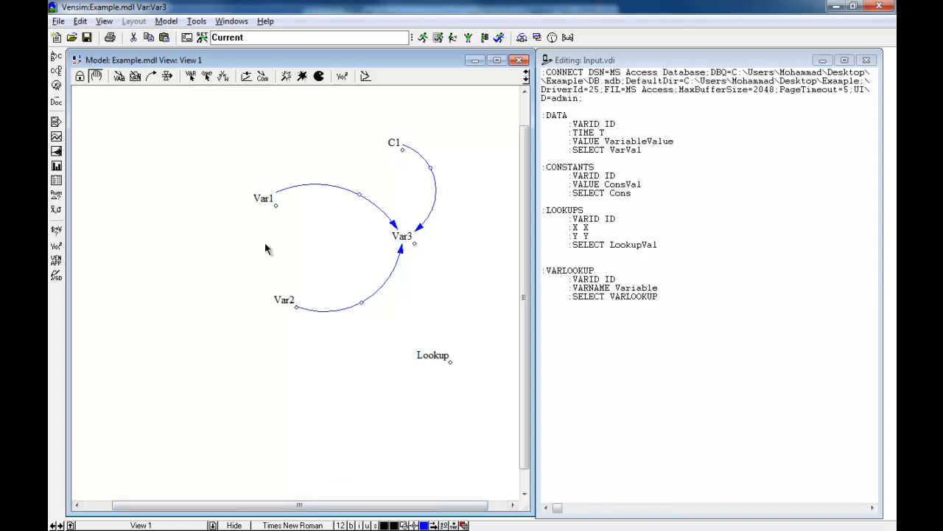
Add a new variable named Var4 to the sketch, below Var2 and Lookup.
click(120, 78)
click(338, 393)
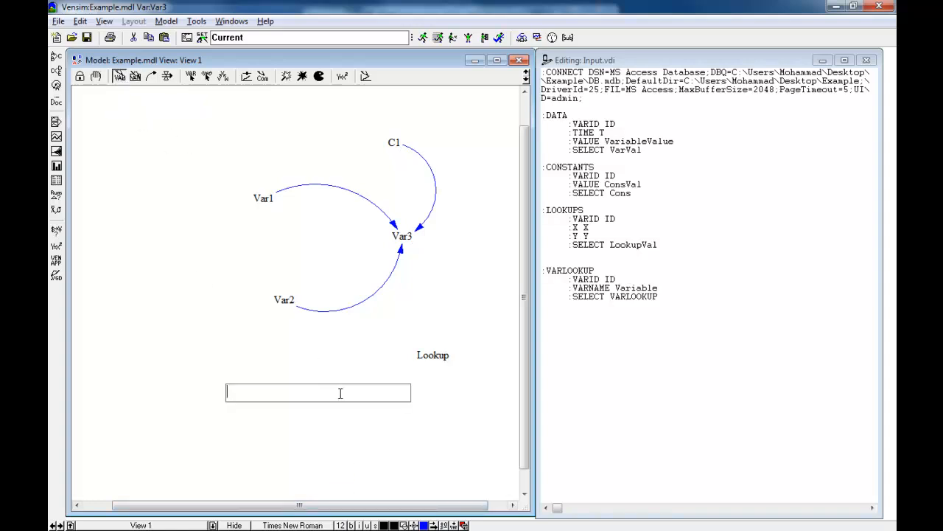
text(Var)
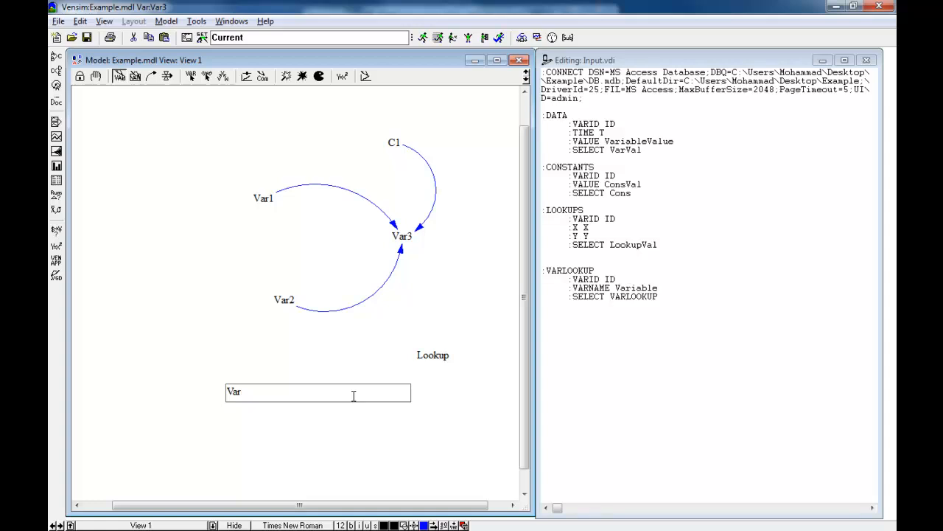
text(4)
key(Return)
Draw a curved causal arrow from Var4 to Var3.
click(151, 75)
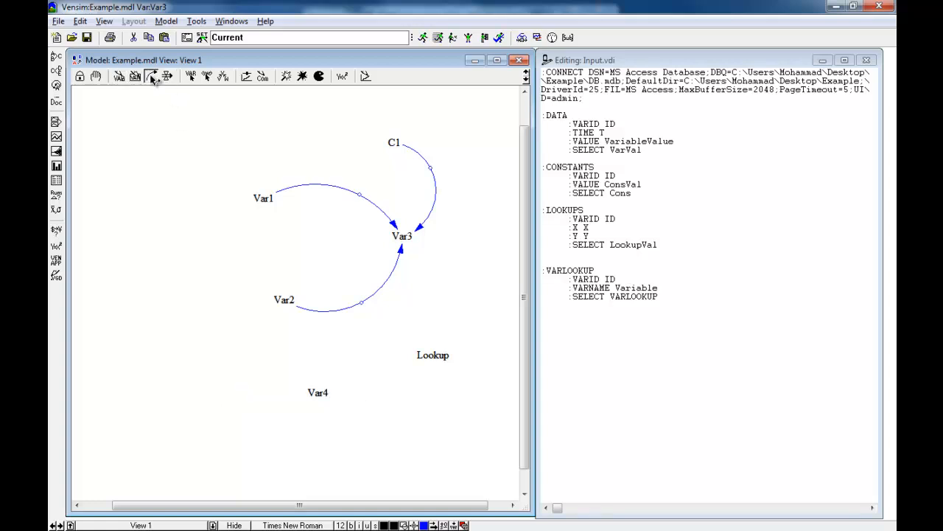
click(331, 387)
click(377, 334)
click(401, 231)
Extend the equation of Var3 to (Var1+Var2)*C1+Var4.
click(342, 76)
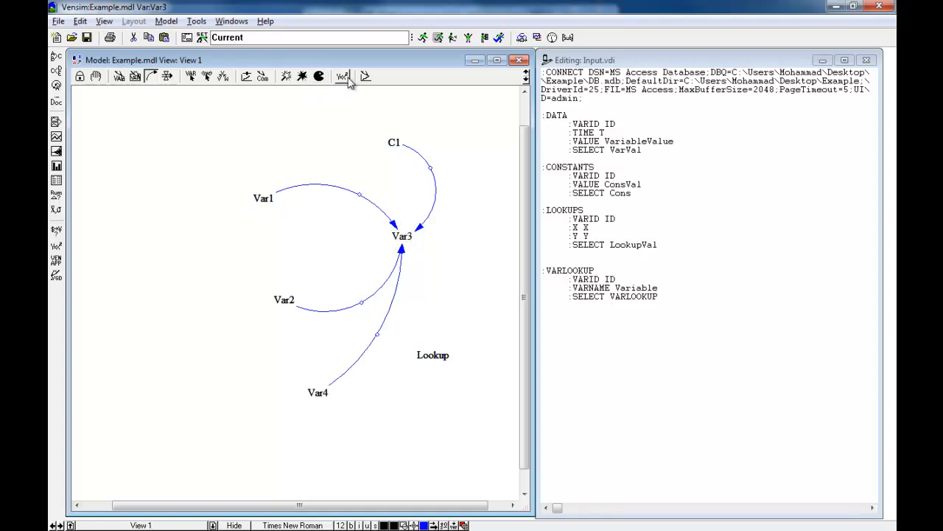
click(404, 237)
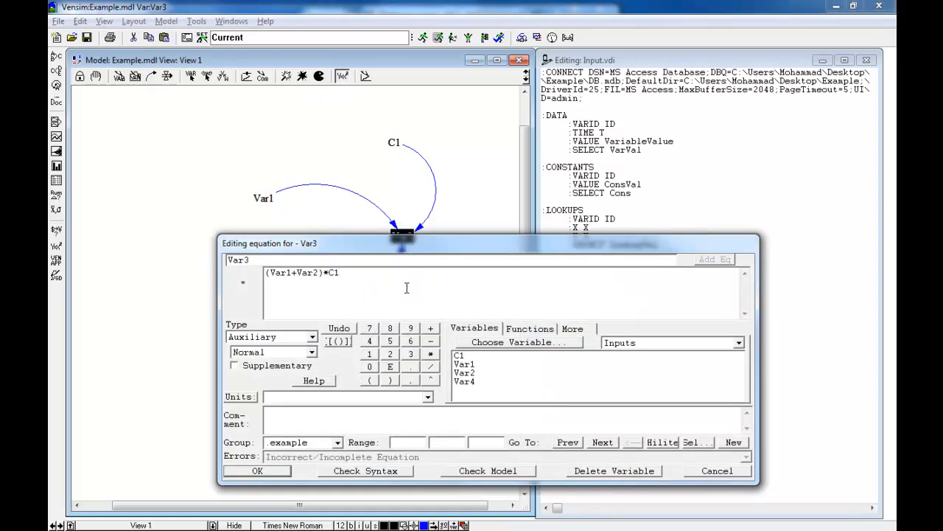
text(+)
click(465, 381)
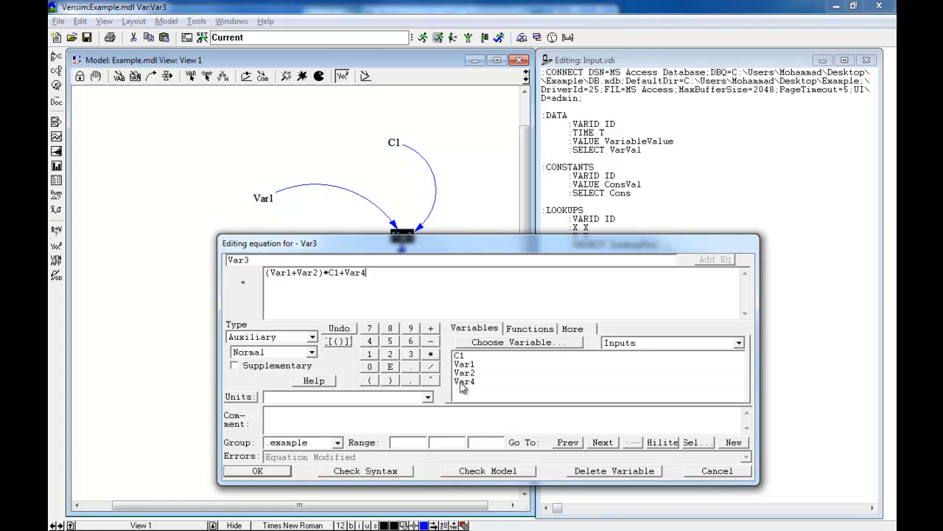
click(257, 470)
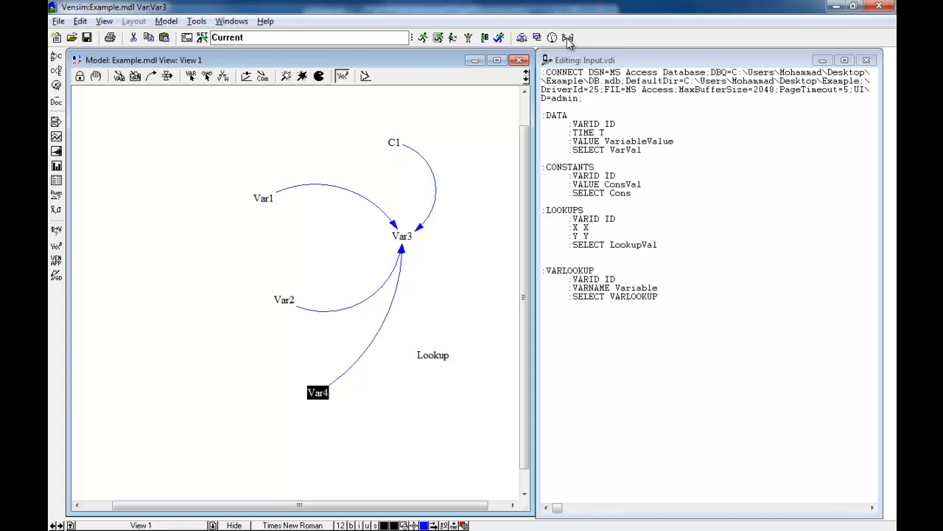
Create a new subscript named Subs with the elements S1 and S2.
click(567, 37)
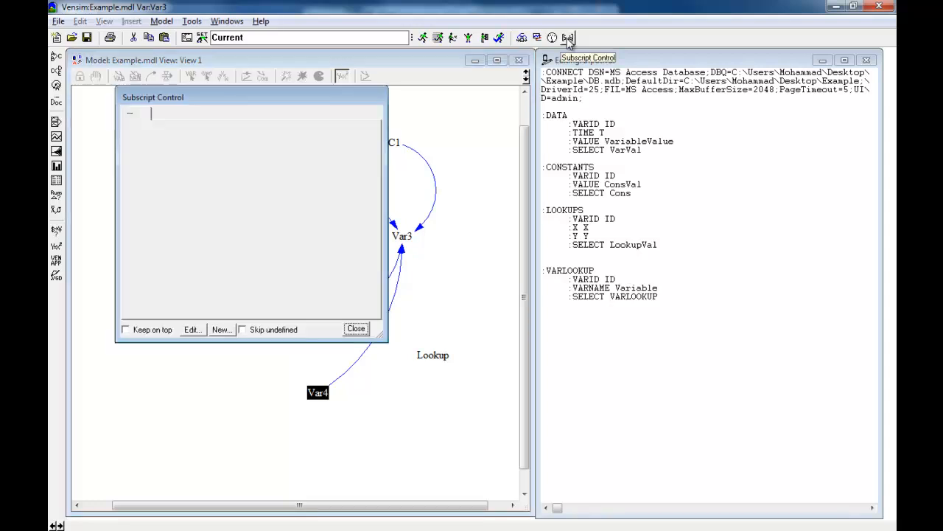
click(221, 330)
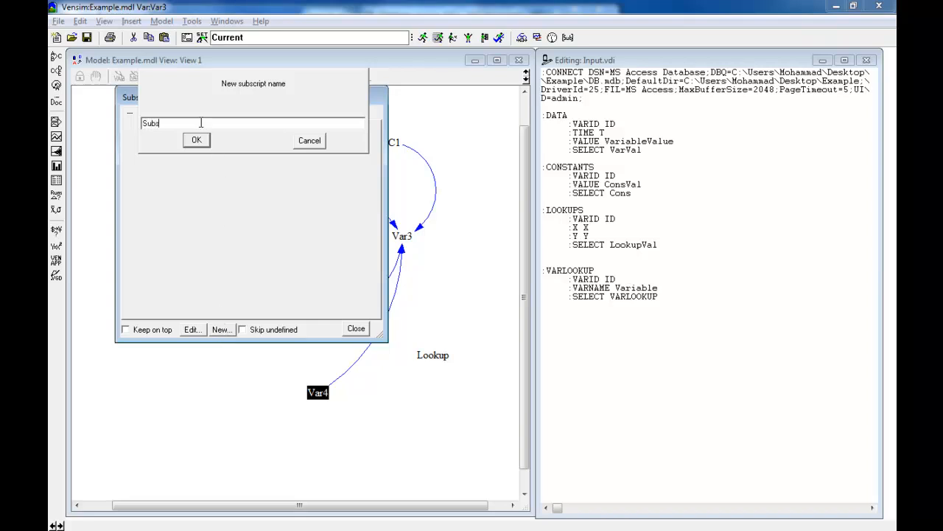
key(Return)
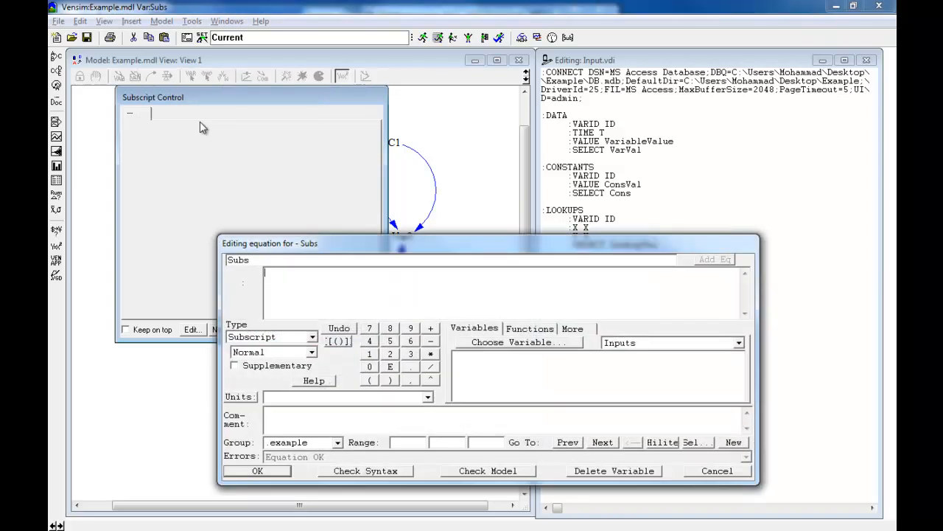
text(S1, S2)
key(Return)
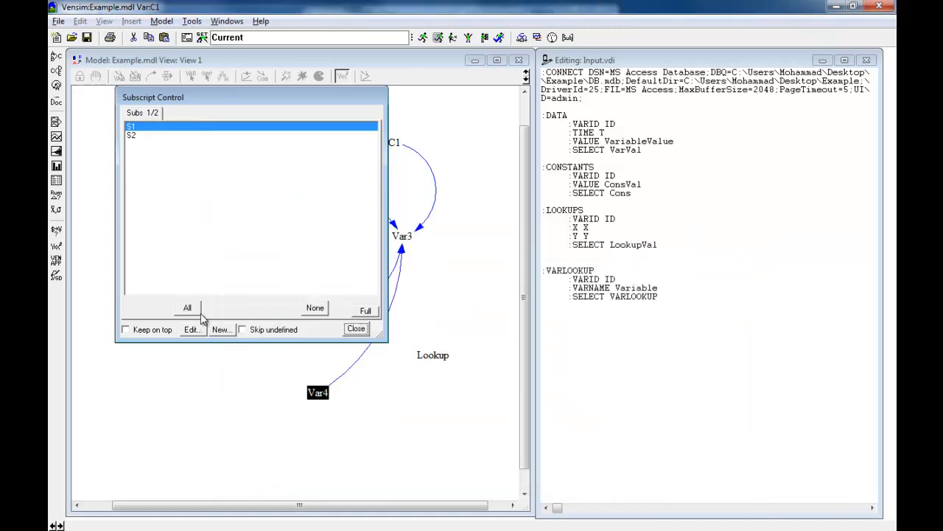
click(351, 328)
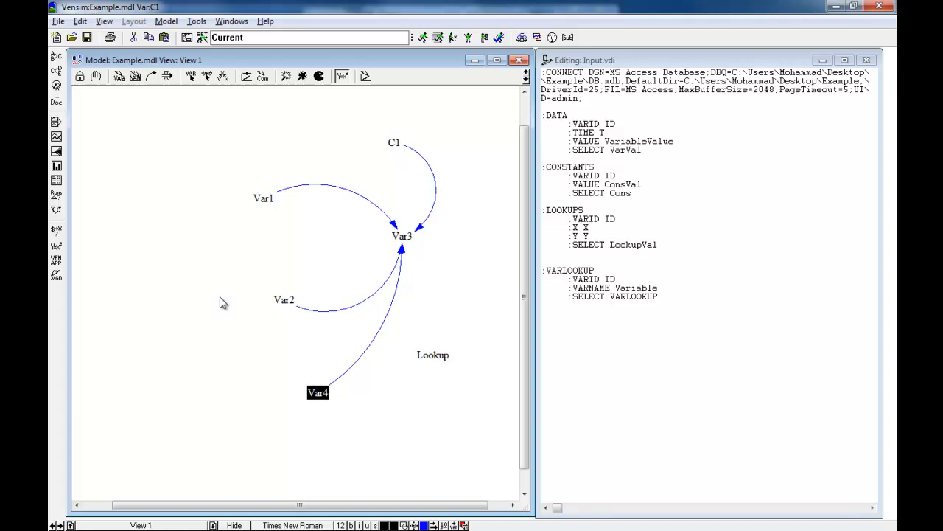
Assign Subs to Var4 as its first subscript.
click(96, 76)
click(320, 396)
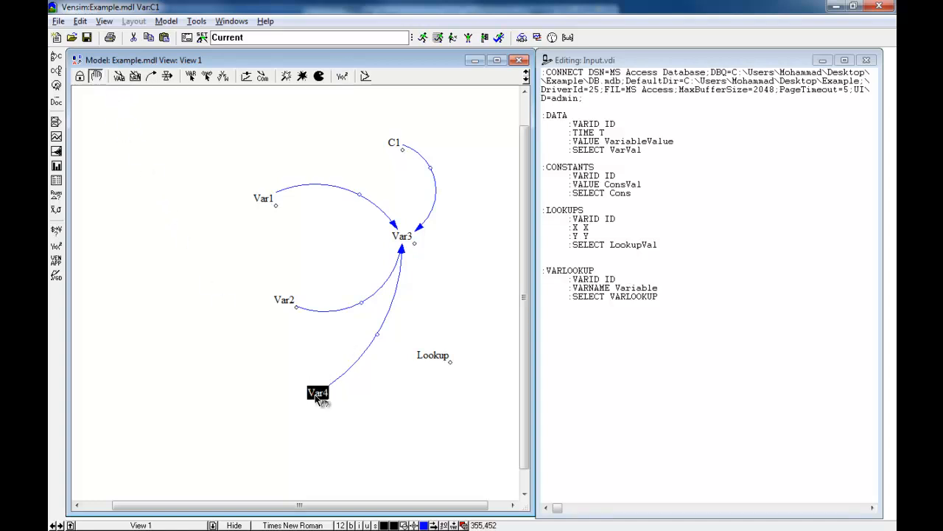
click(80, 21)
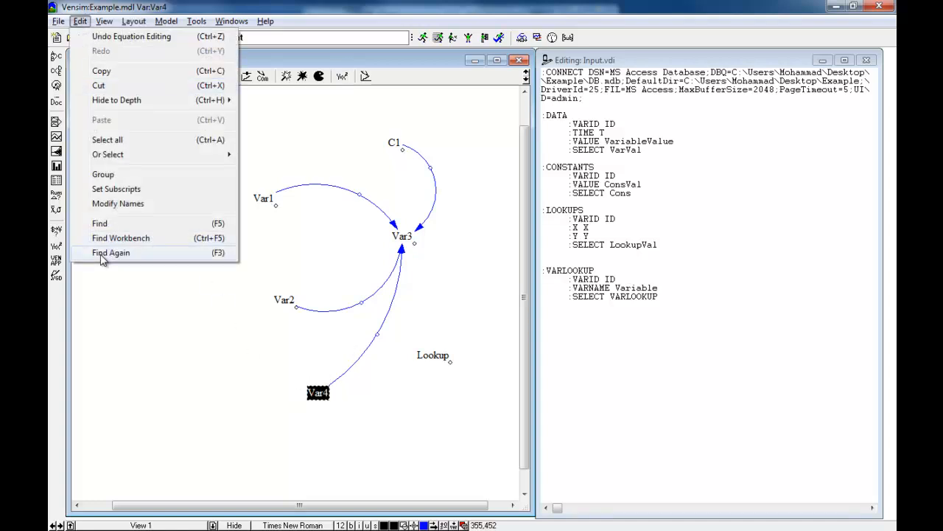
click(122, 190)
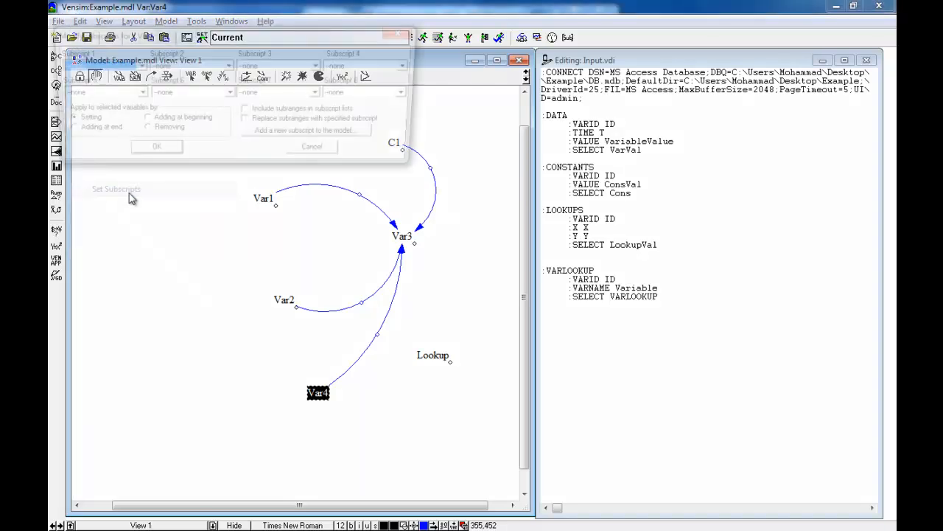
click(135, 66)
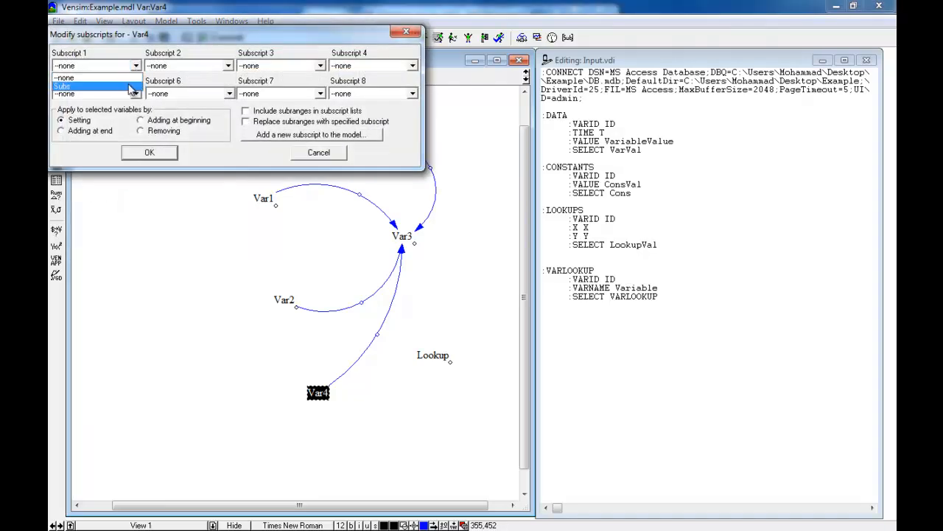
click(132, 89)
click(143, 155)
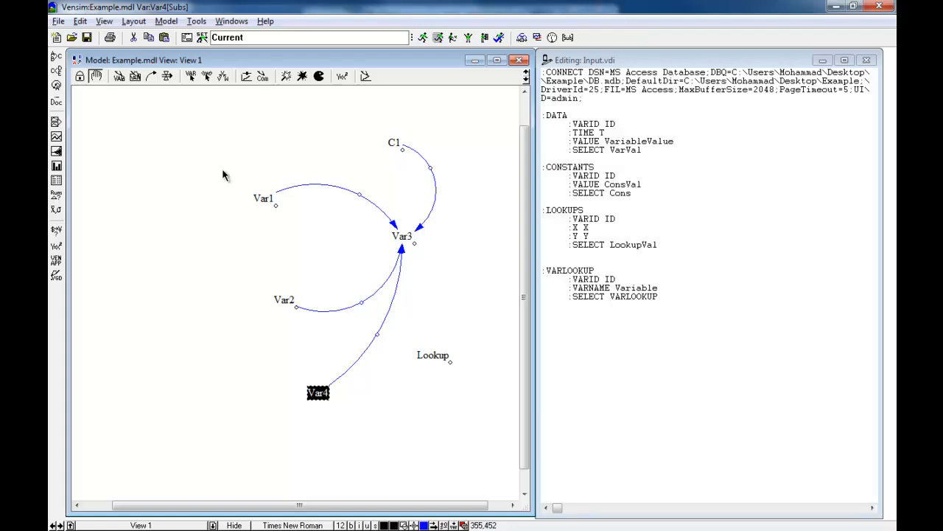
Set the variable type of Var4[Subs] to Data and accept its equation.
click(343, 76)
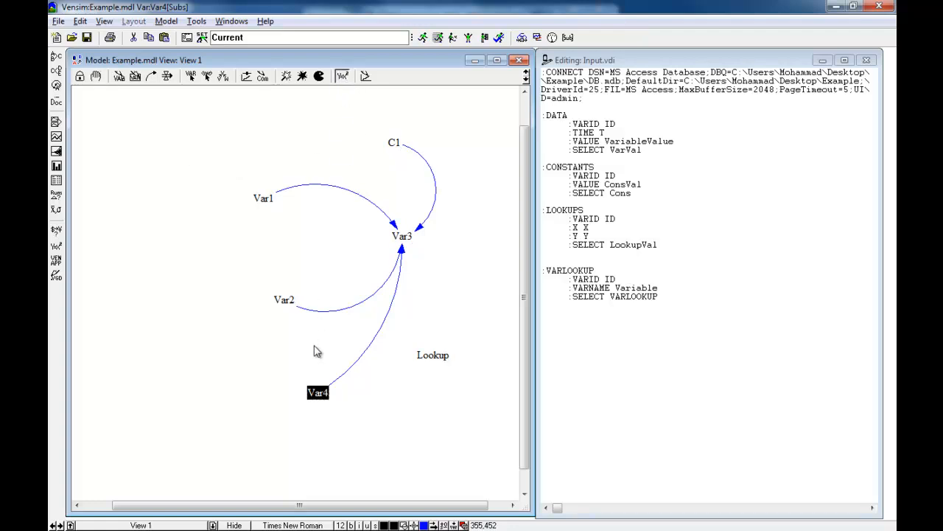
click(317, 392)
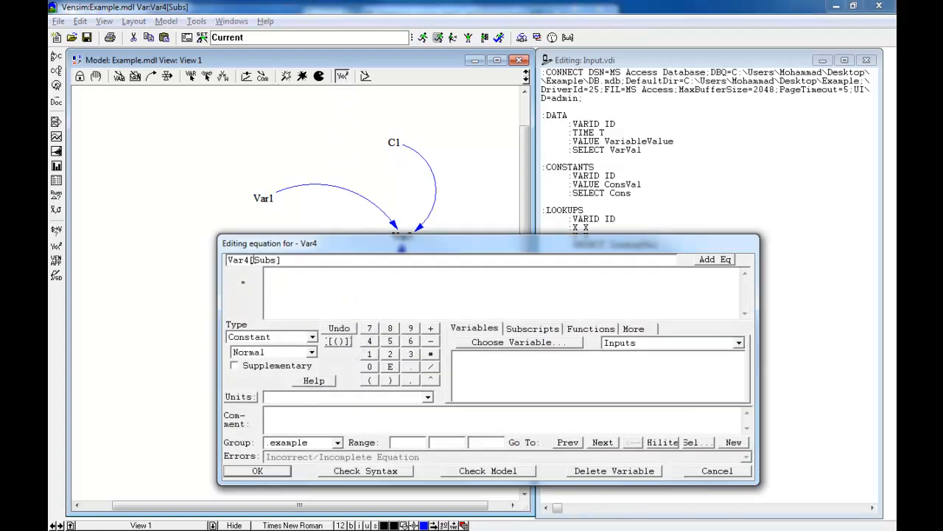
click(312, 338)
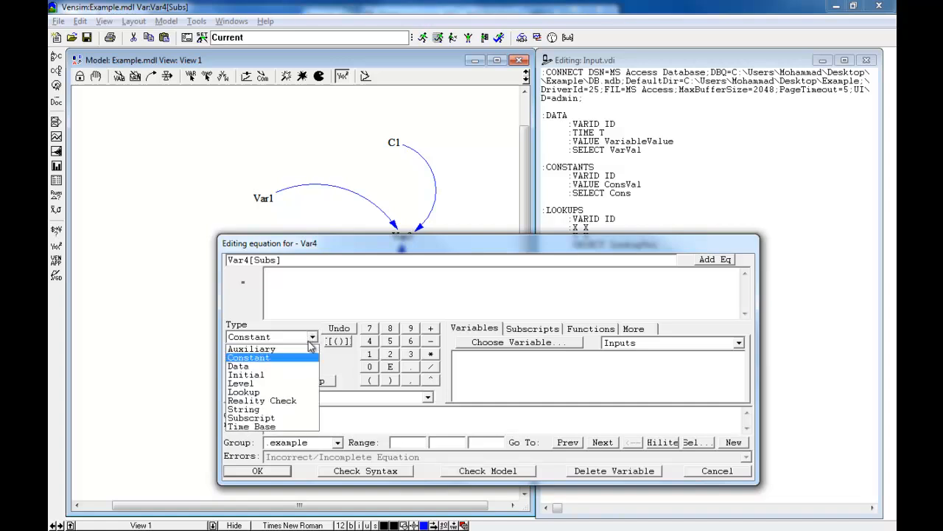
click(299, 366)
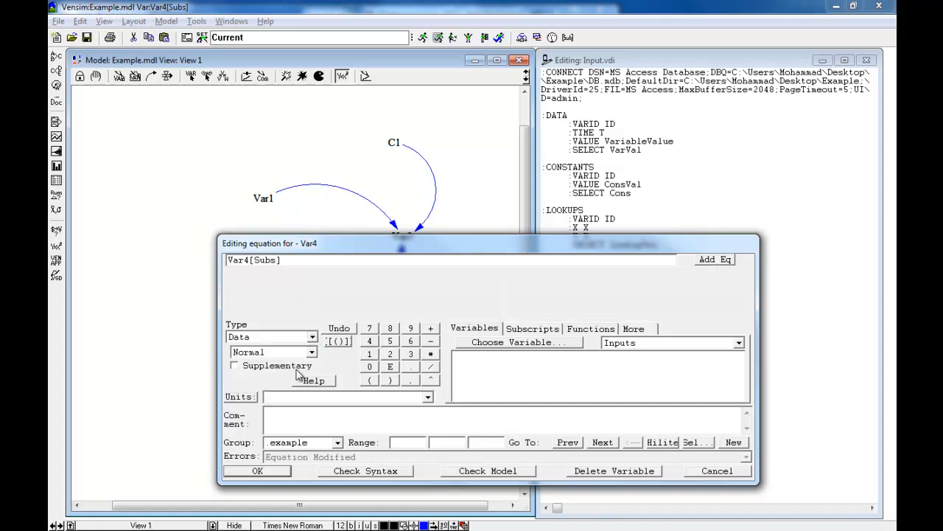
click(258, 470)
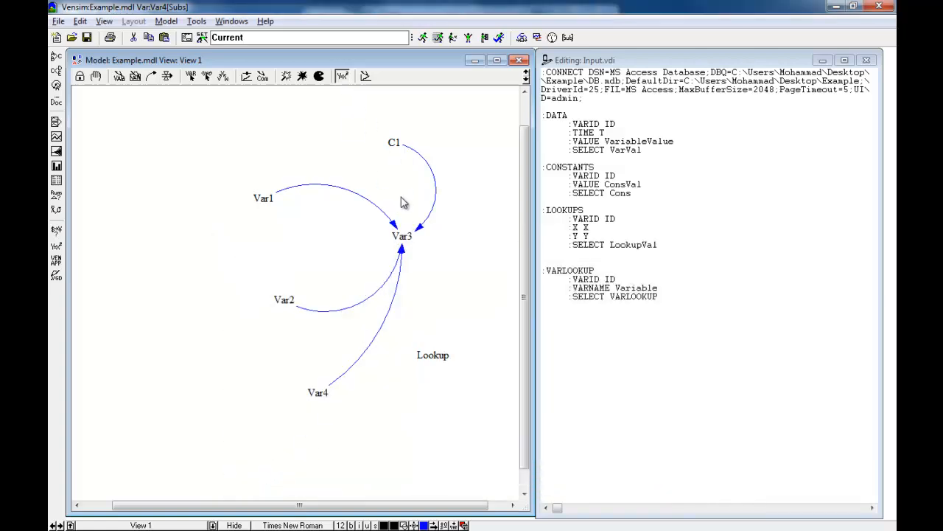
Add the Subs subscript to Var3, making it Var3[Subs], and accept its equation.
click(403, 236)
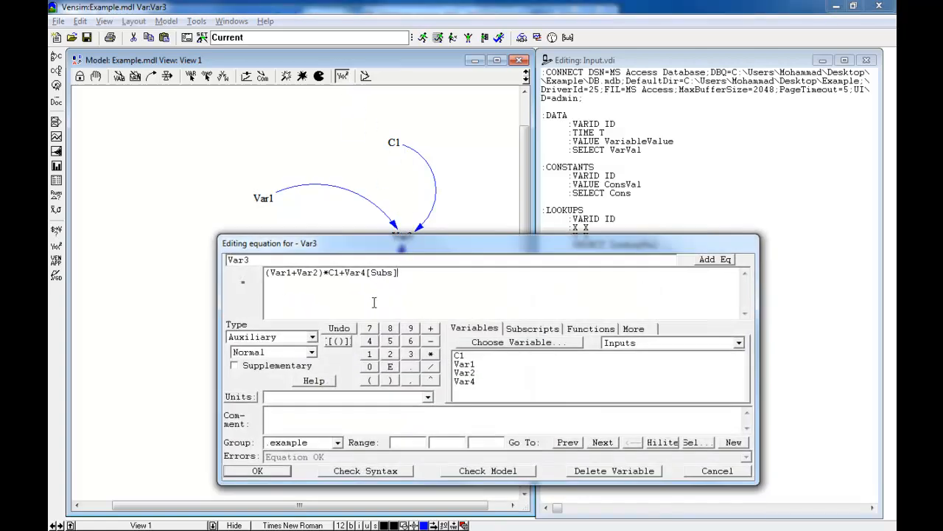
click(282, 260)
text([Subs)
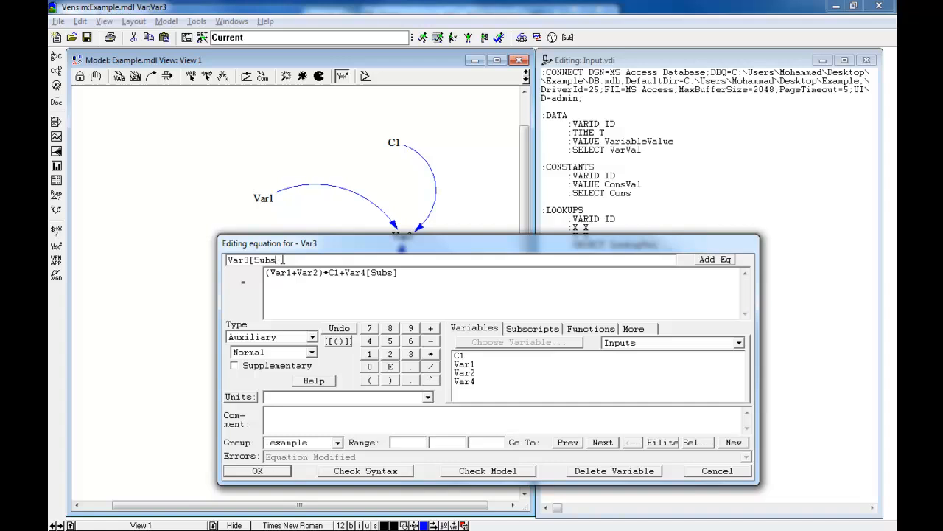
click(255, 472)
click(254, 470)
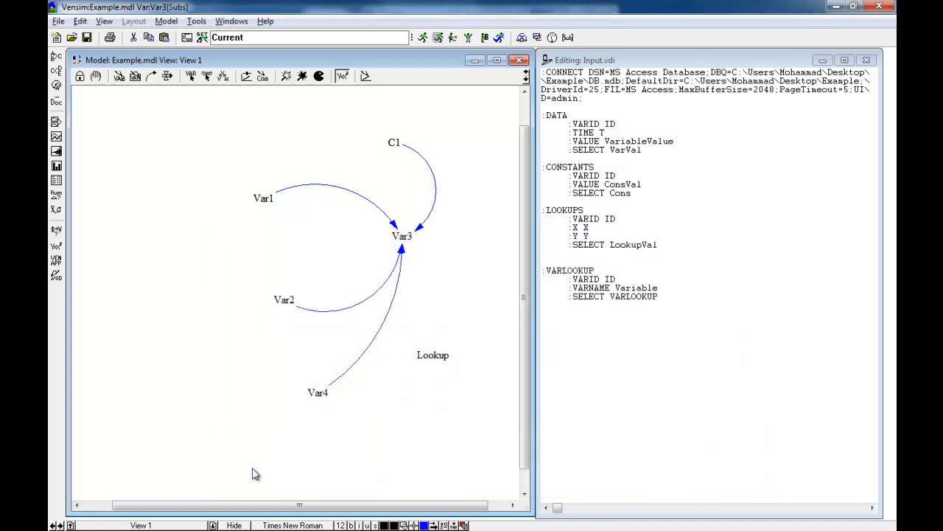
Switch to the Access database, add a Text field named Subs to the VARLOOKUP table's design, and save the table.
drag(451, 11, 582, 116)
double_click(92, 137)
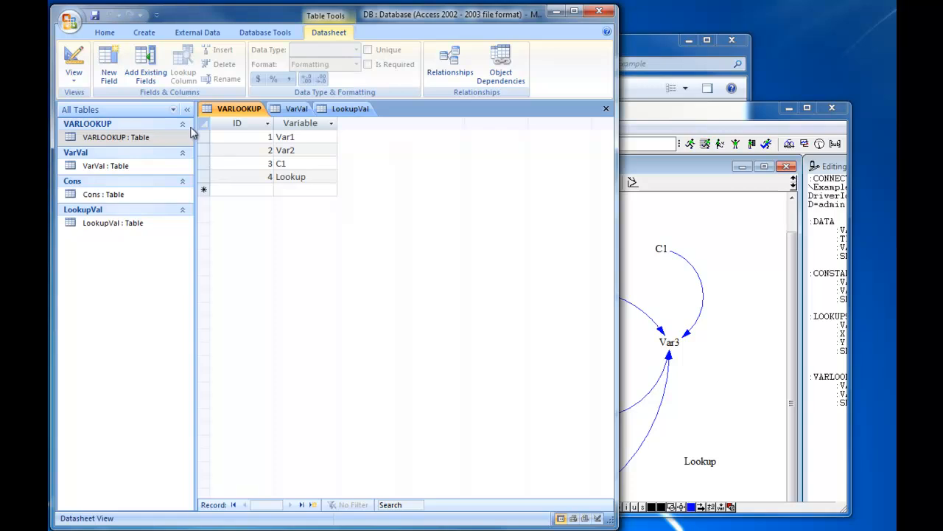
click(74, 77)
click(91, 196)
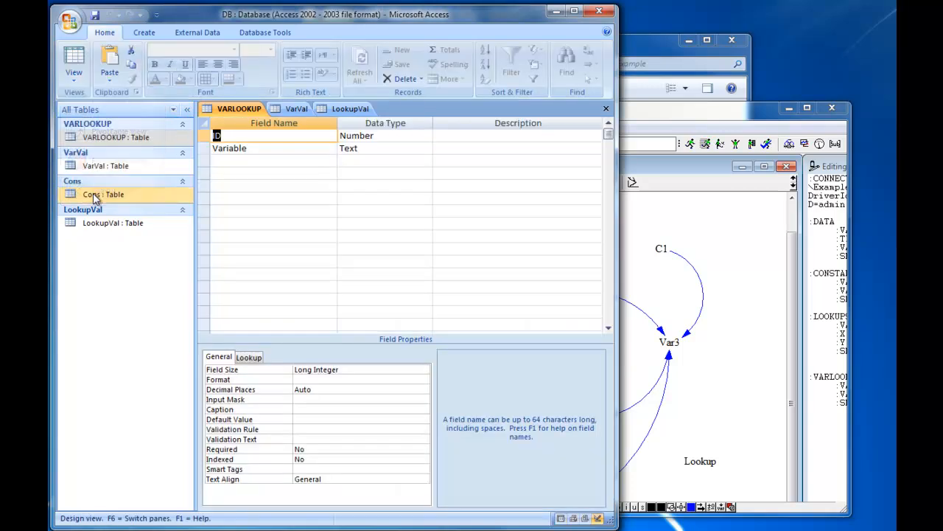
click(301, 160)
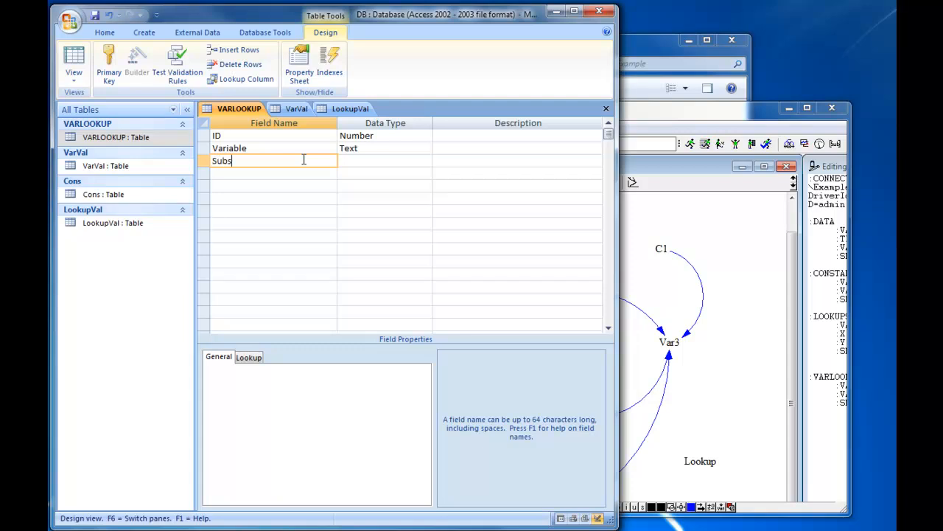
click(354, 161)
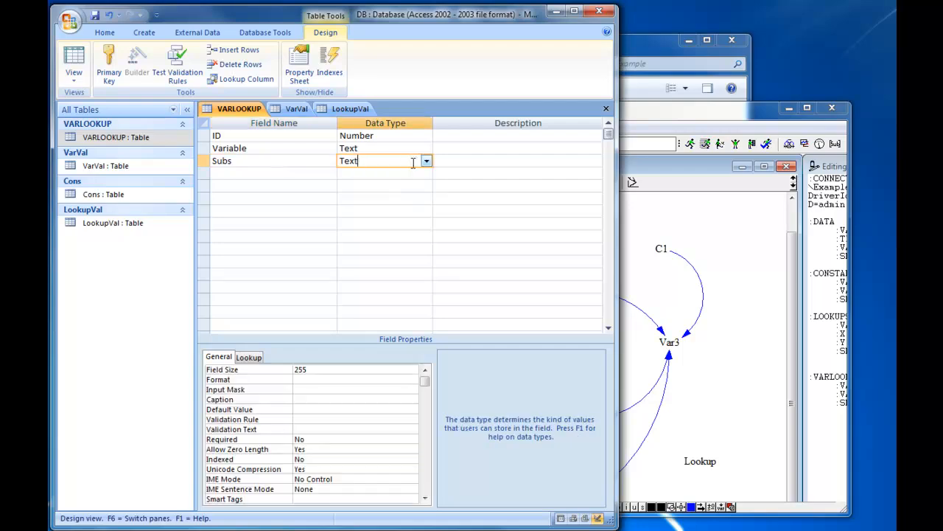
click(74, 65)
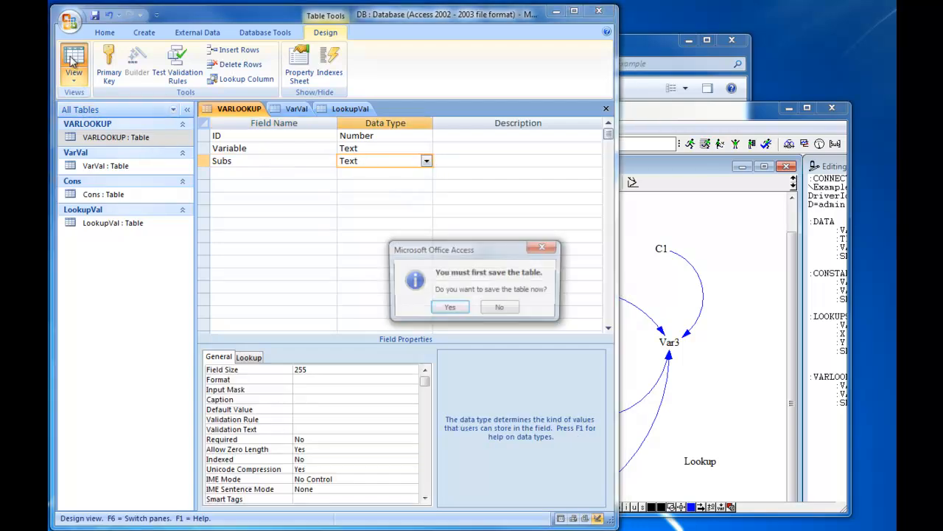
click(451, 308)
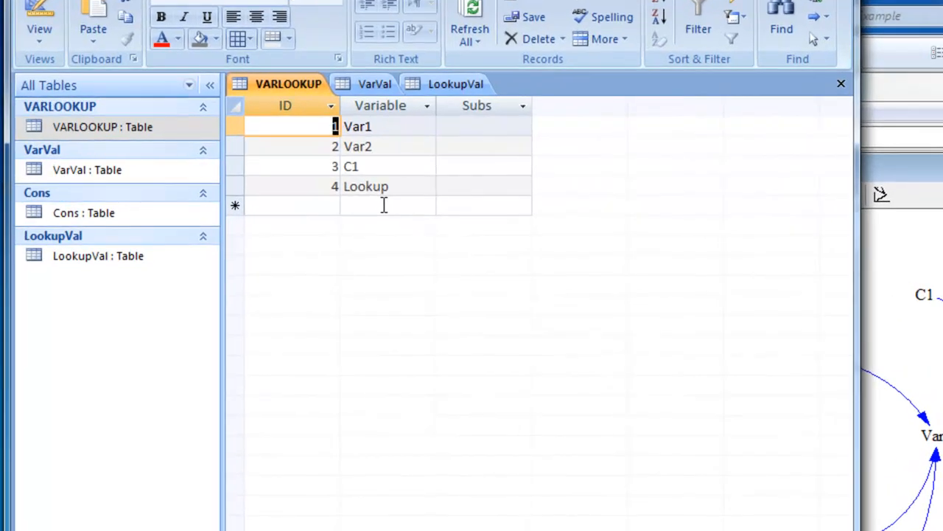
Add a VARLOOKUP record with ID 5, Variable Var4 and Subs S1.
click(383, 205)
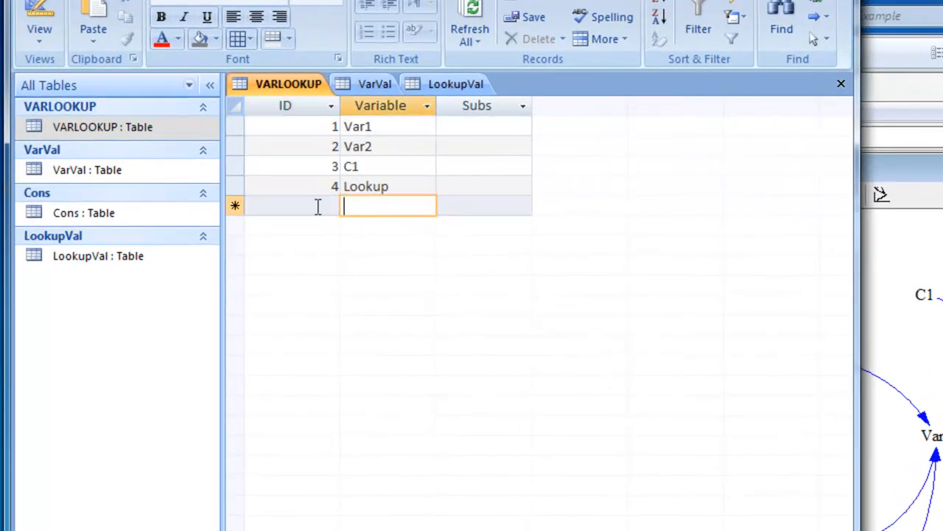
click(319, 205)
text(5)
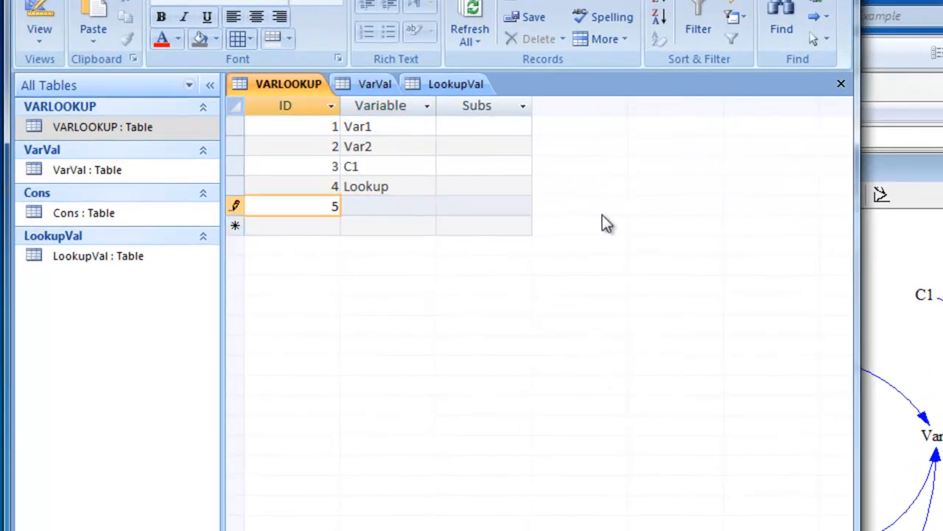
click(386, 206)
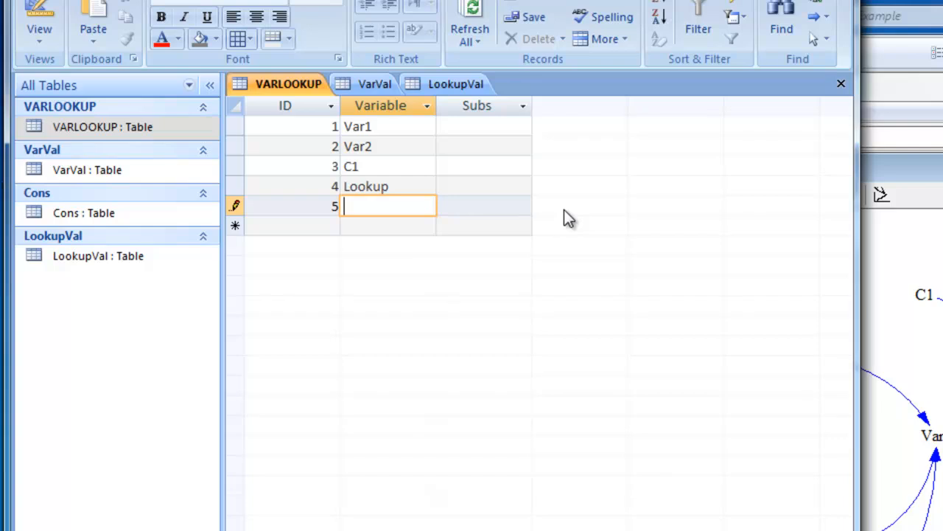
text(Var5)
key(BackSpace)
text(4)
key(Tab)
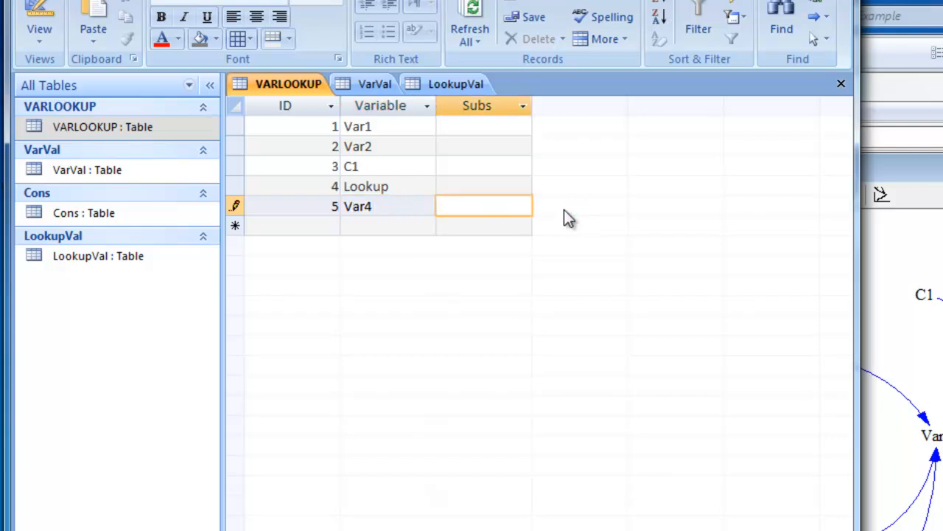
text(S1)
Add a VARLOOKUP record with ID 6, Variable Var4 and Subs S2.
click(318, 228)
text(6)
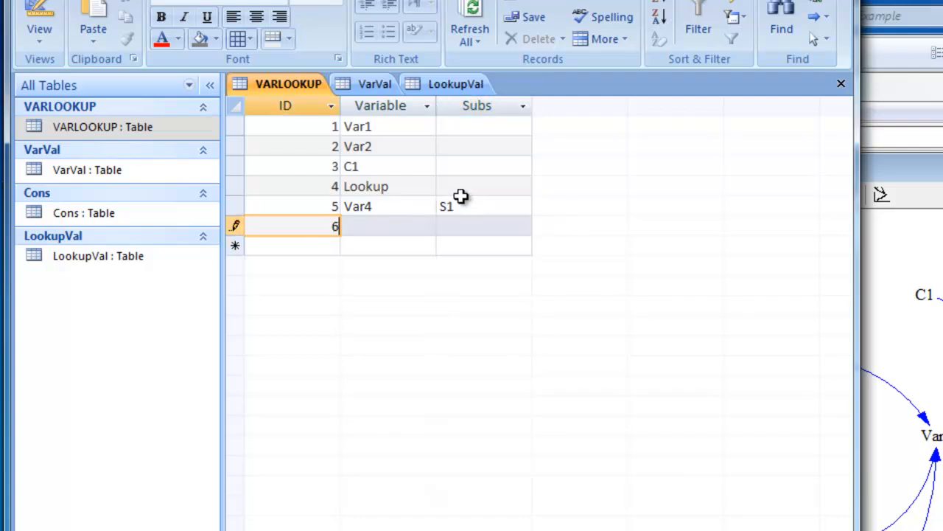
key(Tab)
text(Var4)
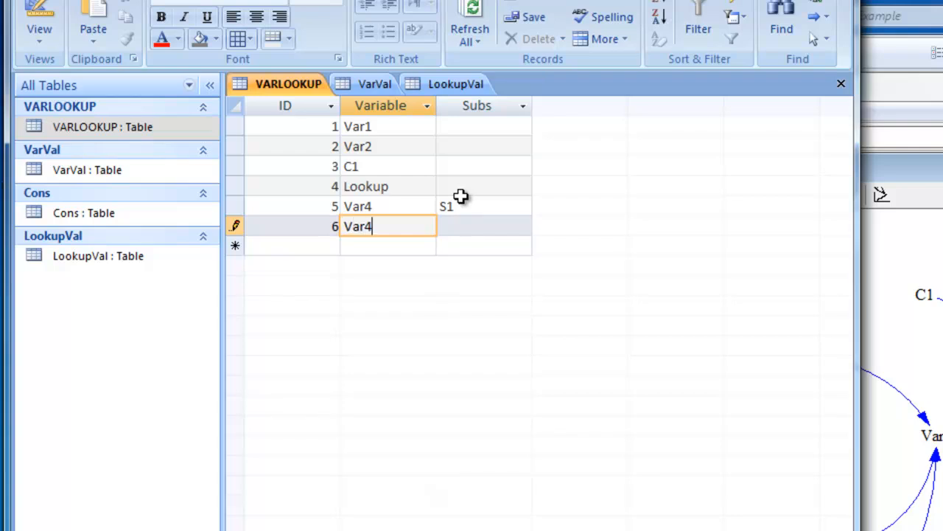
key(Tab)
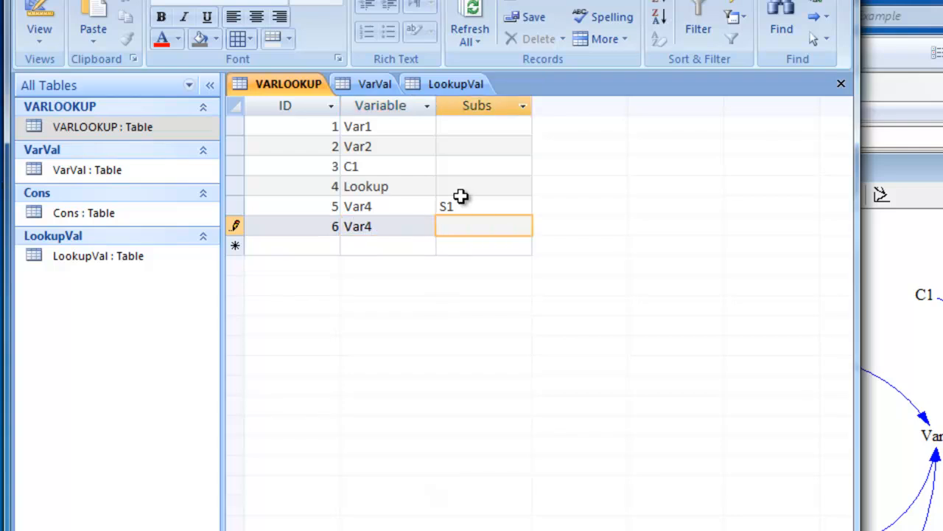
text(S2)
Check the Var4 IDs in VARLOOKUP and add a VarVal record with ID 5, VariableValue 1000 and T 1.
double_click(94, 167)
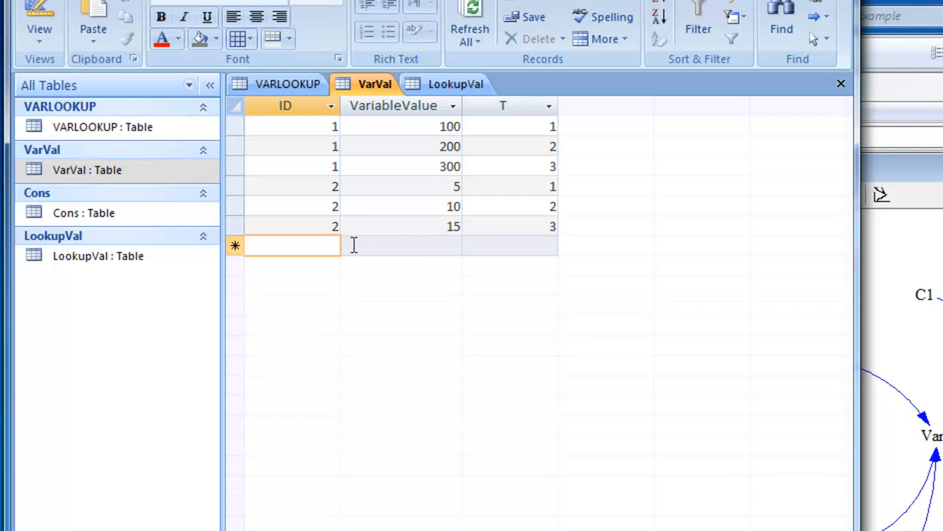
double_click(111, 127)
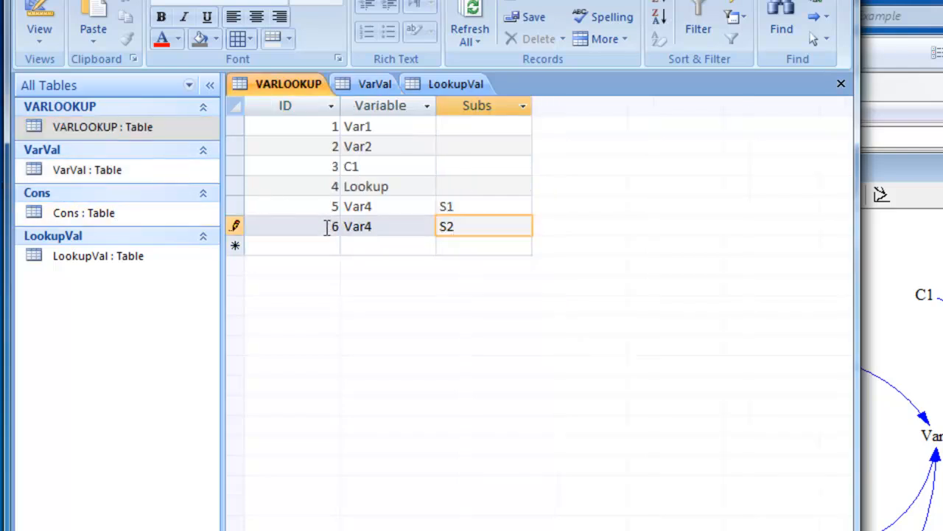
double_click(92, 170)
text(5)
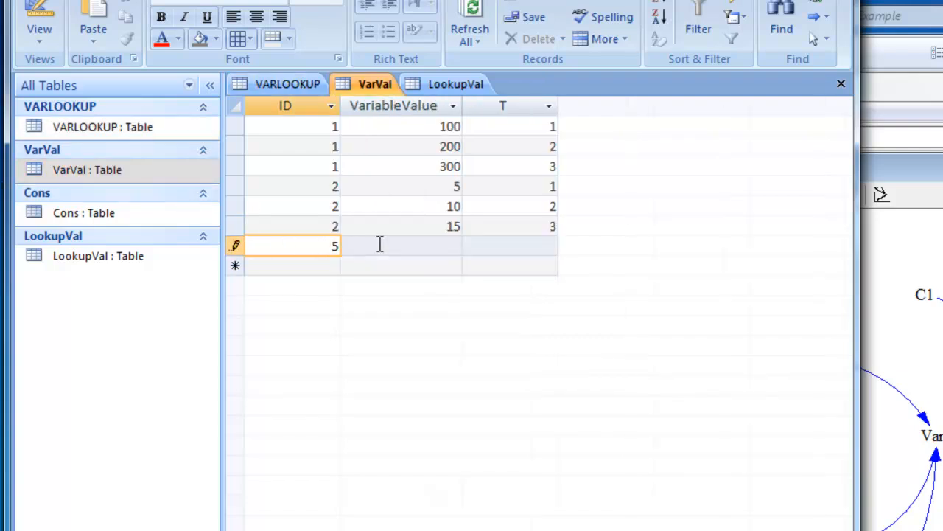
click(379, 244)
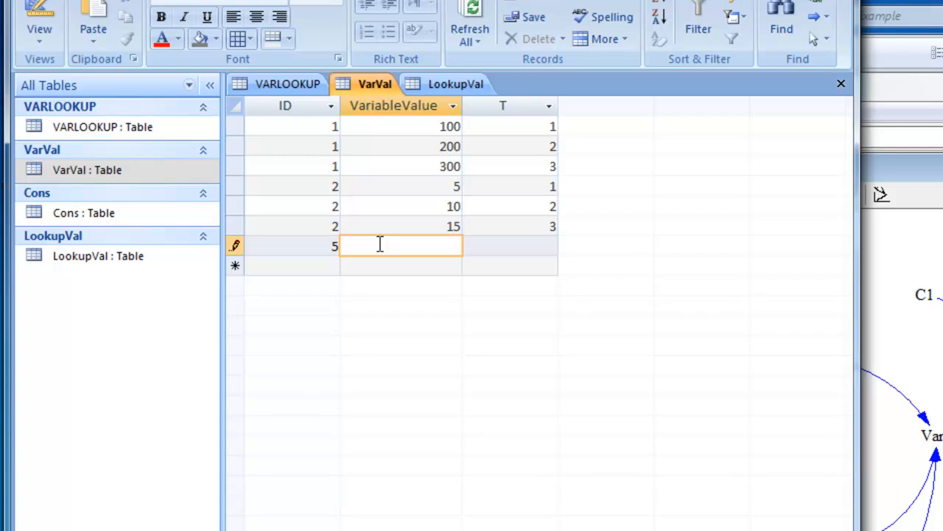
text(1000)
key(Tab)
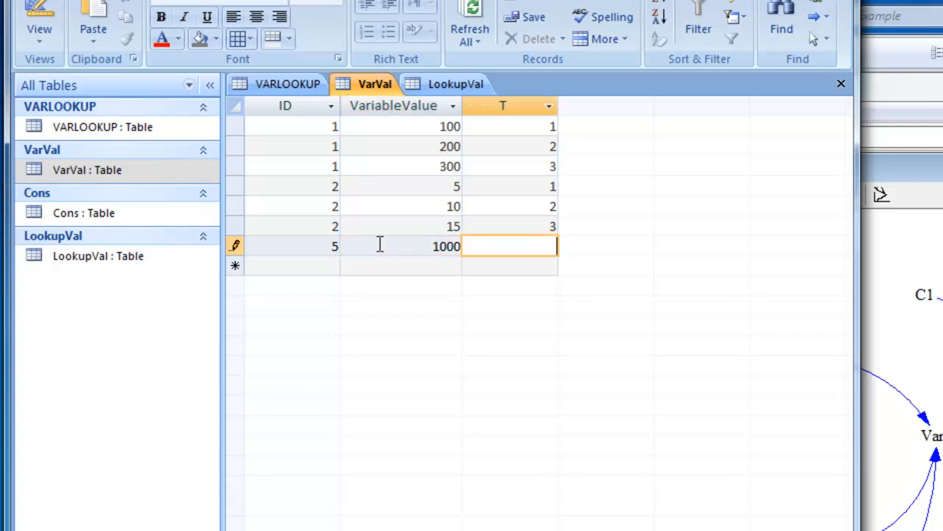
text(1)
key(Tab)
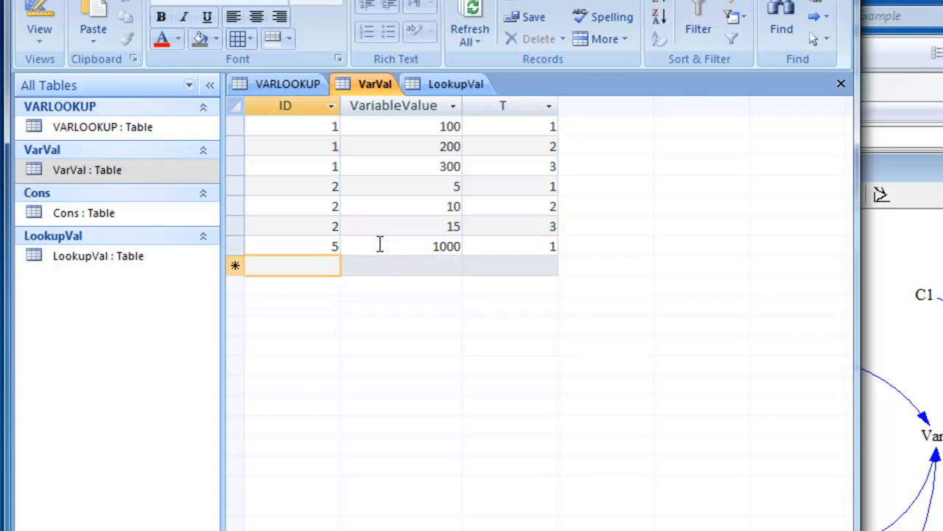
Add a VarVal record with ID 5, VariableValue 2000 and T 2.
text(5)
key(Tab)
text(2)
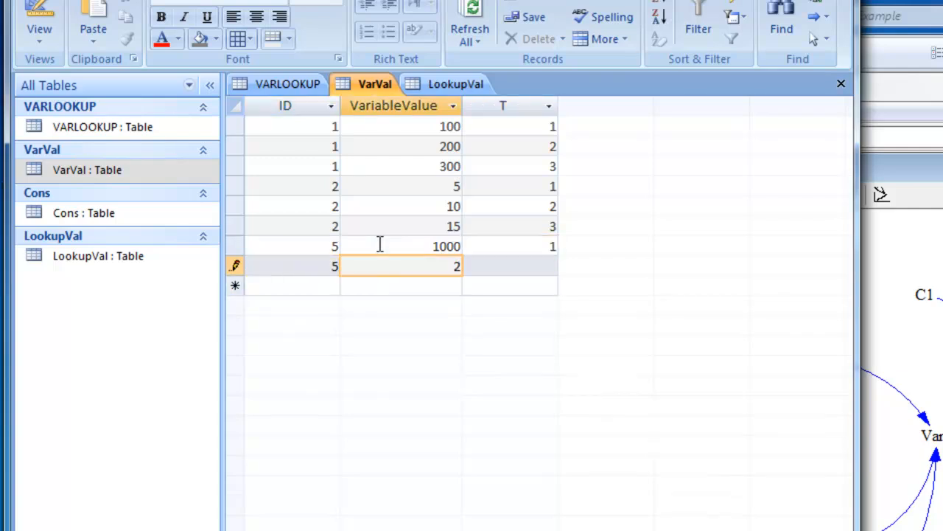
text(000)
key(Tab)
text(2)
key(Tab)
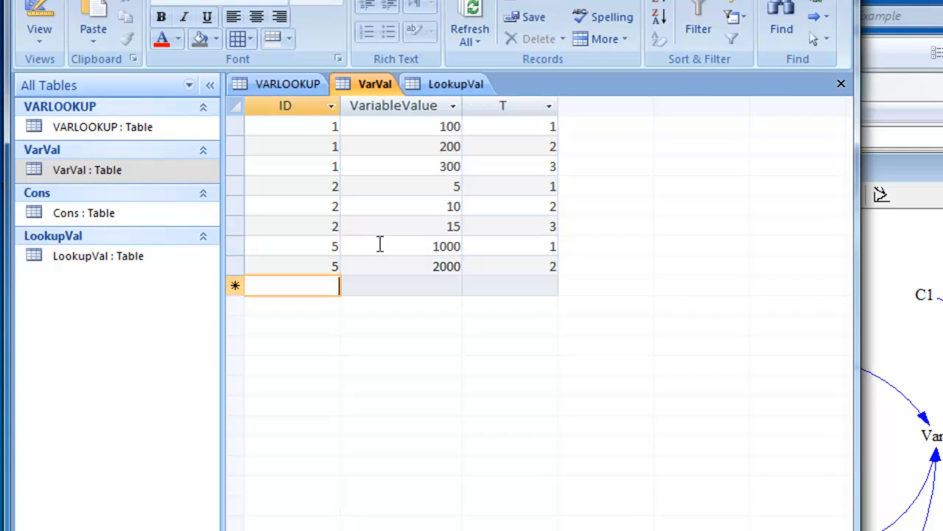
Add a VarVal record with ID 5, VariableValue 3000 and T 3.
text(5)
key(Tab)
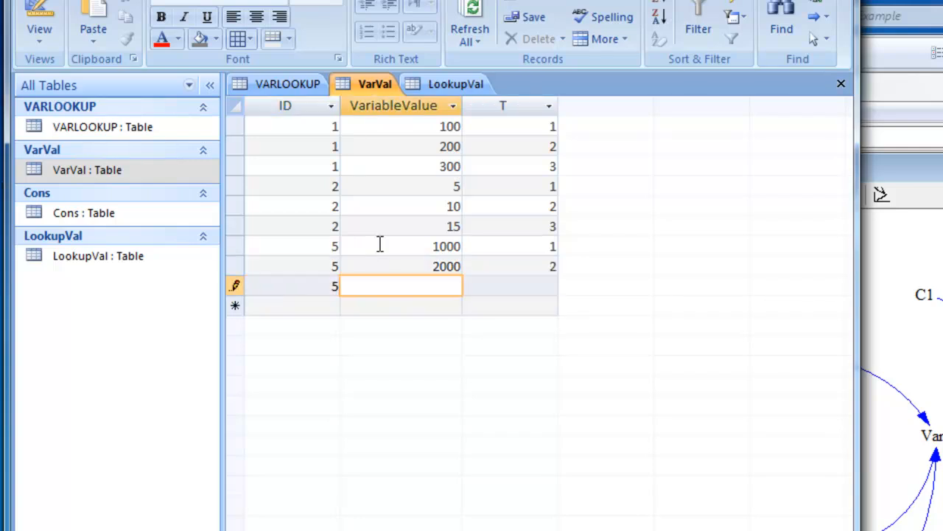
text(3000)
key(Tab)
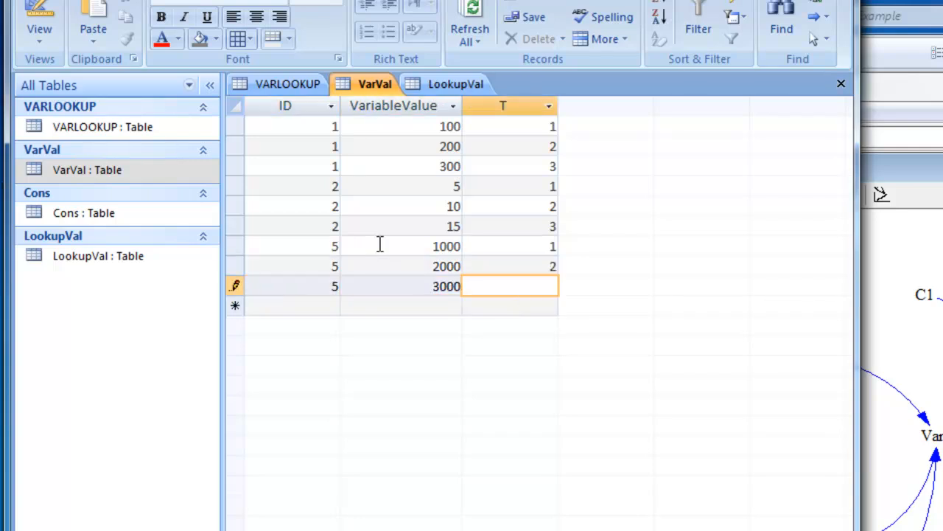
text(3)
key(Tab)
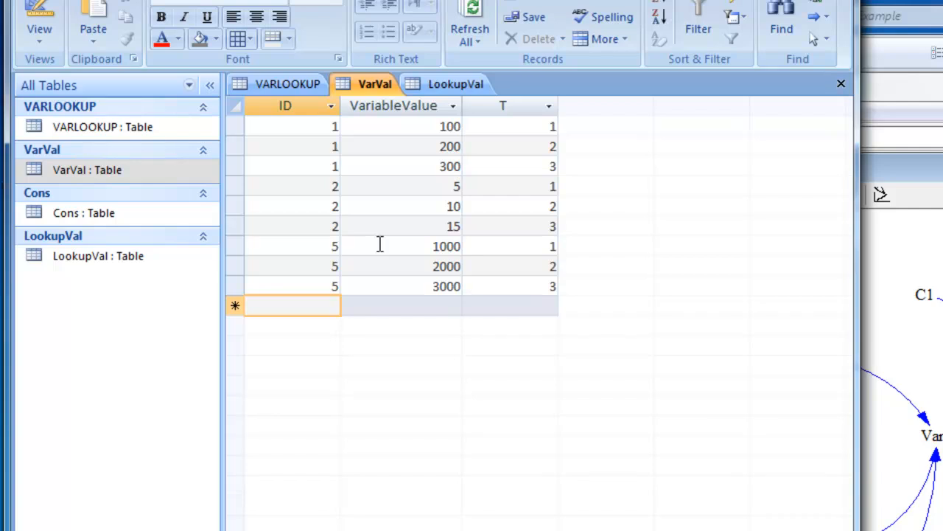
Add a VarVal record with ID 6, VariableValue 5000 and T 1.
text(6)
key(Tab)
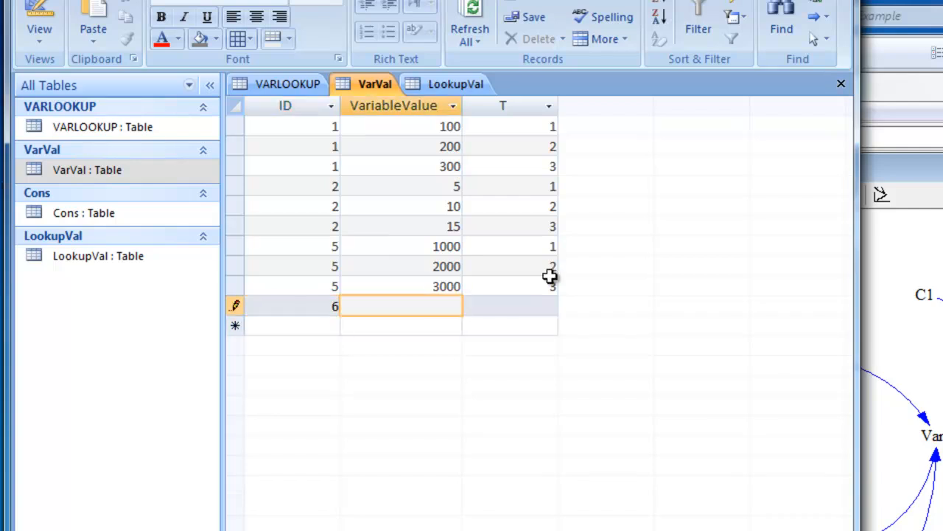
text(5000)
key(Tab)
key(Tab)
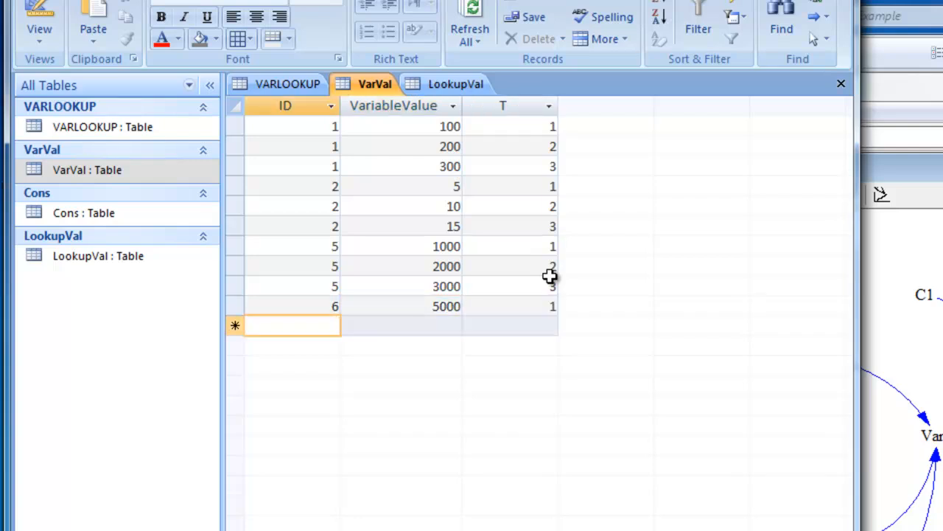
Add a VarVal record with ID 6, VariableValue 6000 and T 2.
text(6)
key(Tab)
text(6000)
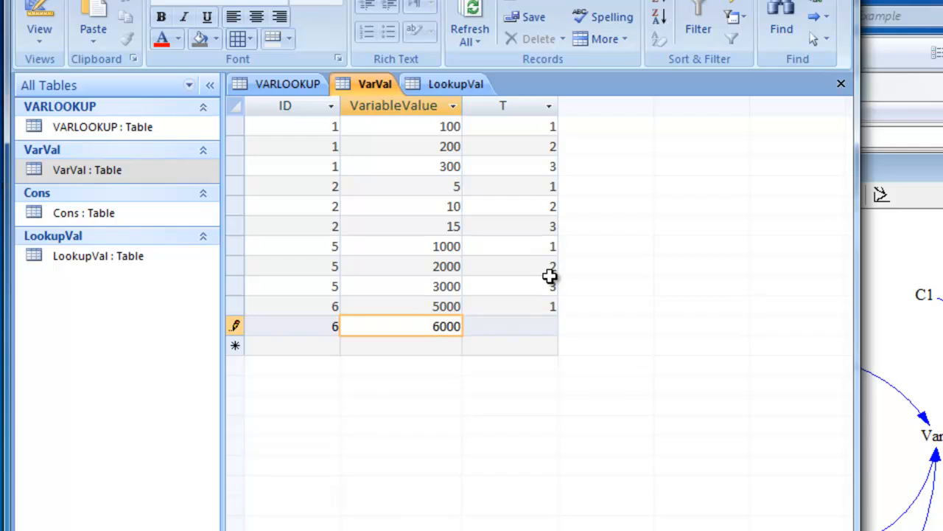
key(Tab)
text(2)
key(Tab)
Add a VarVal record with ID 6, VariableValue 7000 and T 3, and save the table.
text(6)
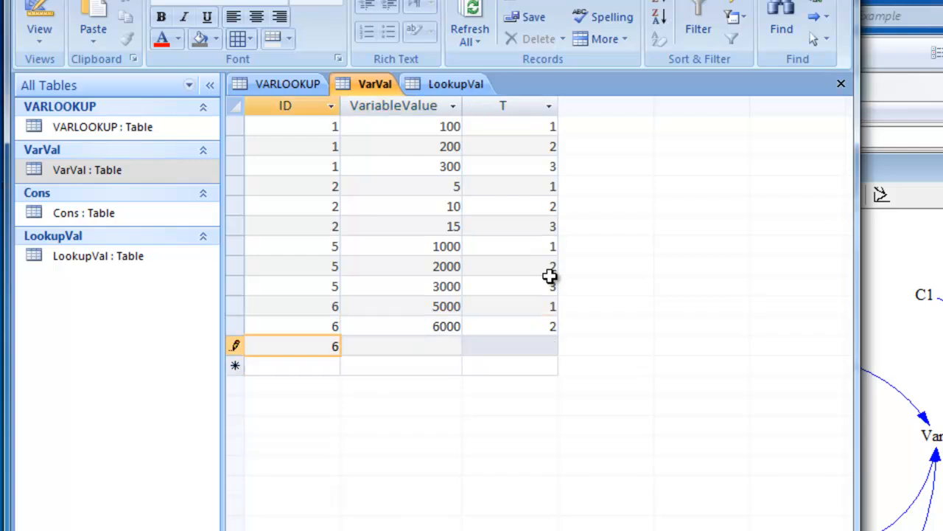
key(Tab)
text(7000)
key(Tab)
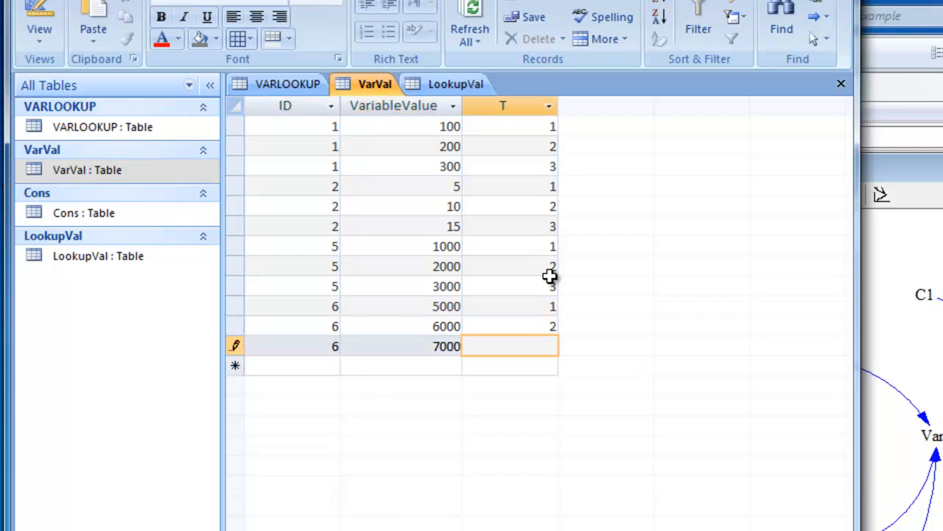
click(52, 10)
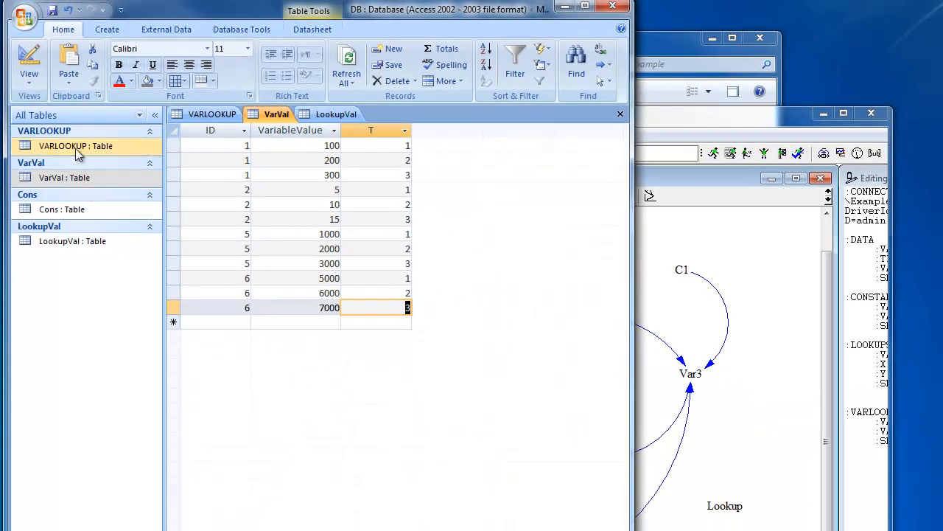
Compare the VARLOOKUP table's ID, Variable and Subs columns in Access with the :VARLOOKUP section of Input.vdi in Vensim.
double_click(77, 151)
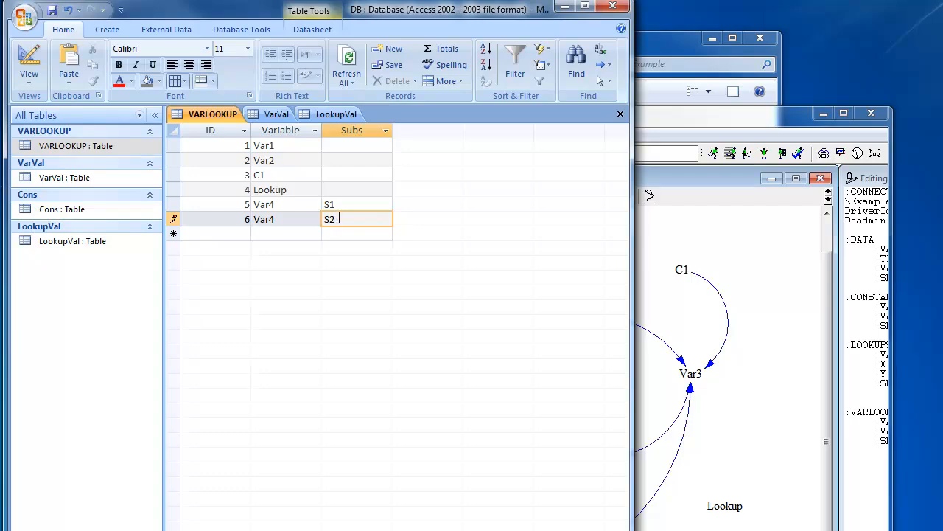
click(712, 210)
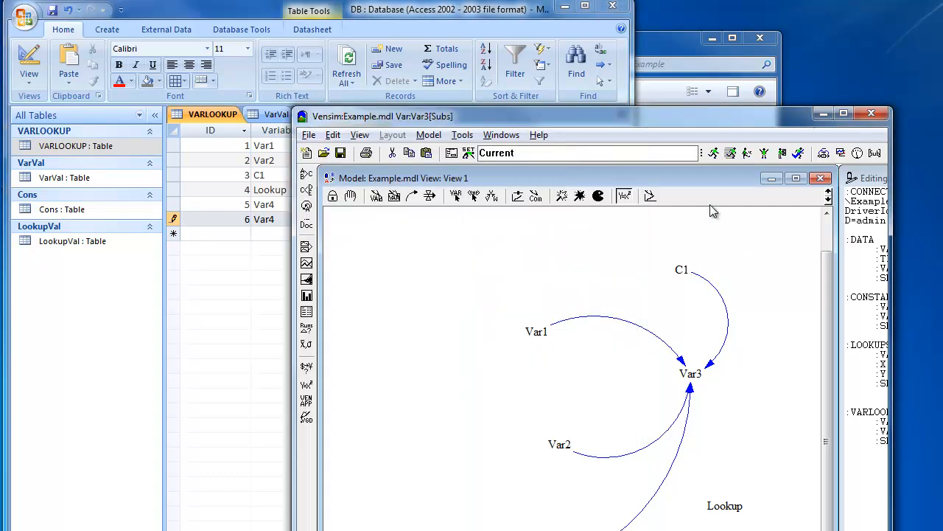
double_click(665, 130)
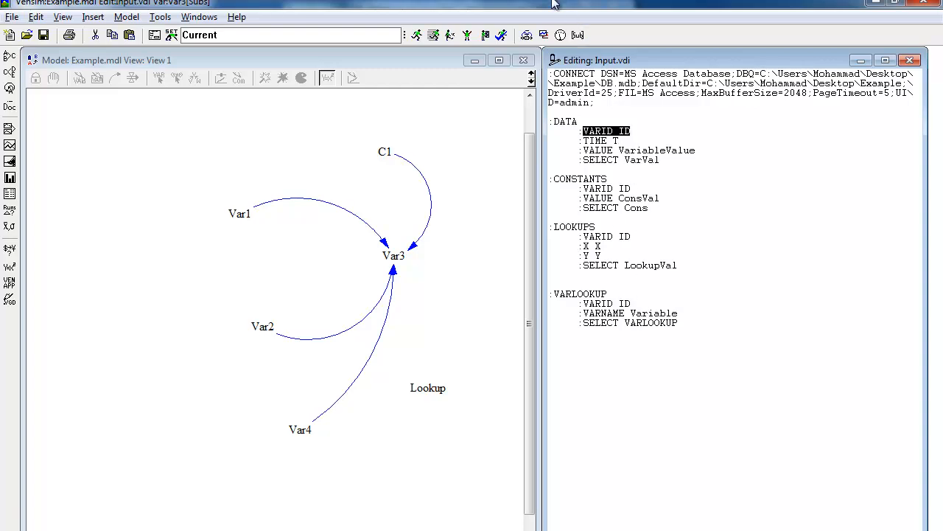
drag(557, 4, 776, 116)
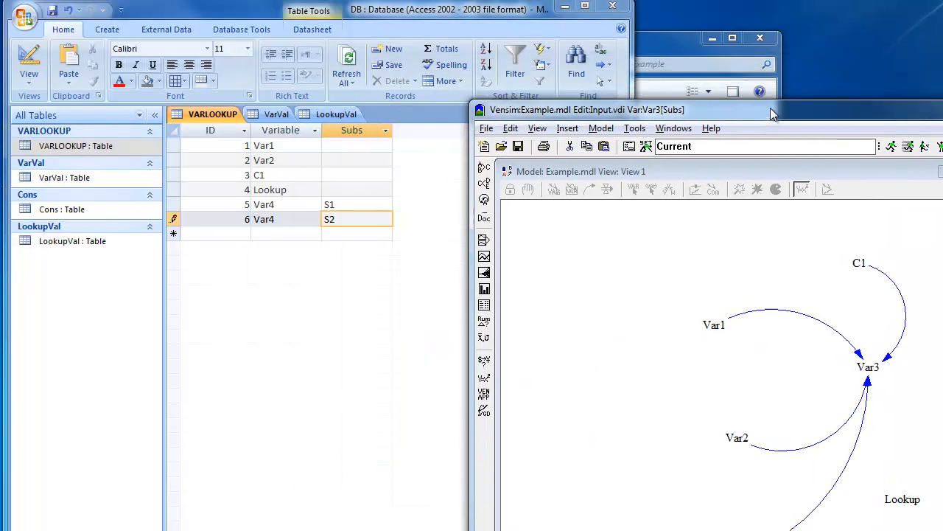
click(94, 149)
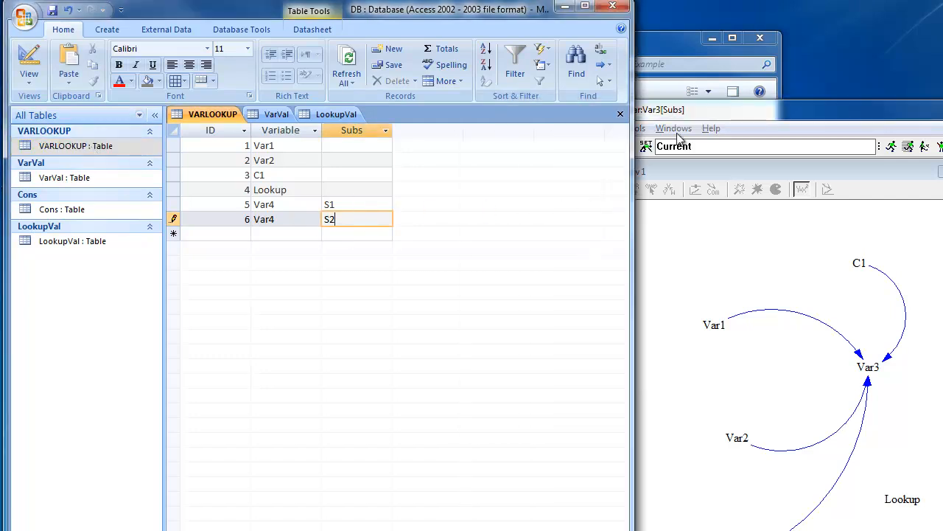
Switch to Vensim and add the line ":SUB Subs" below ":VARNAME Variable" in the :VARLOOKUP section of Input.vdi.
drag(693, 112, 550, 0)
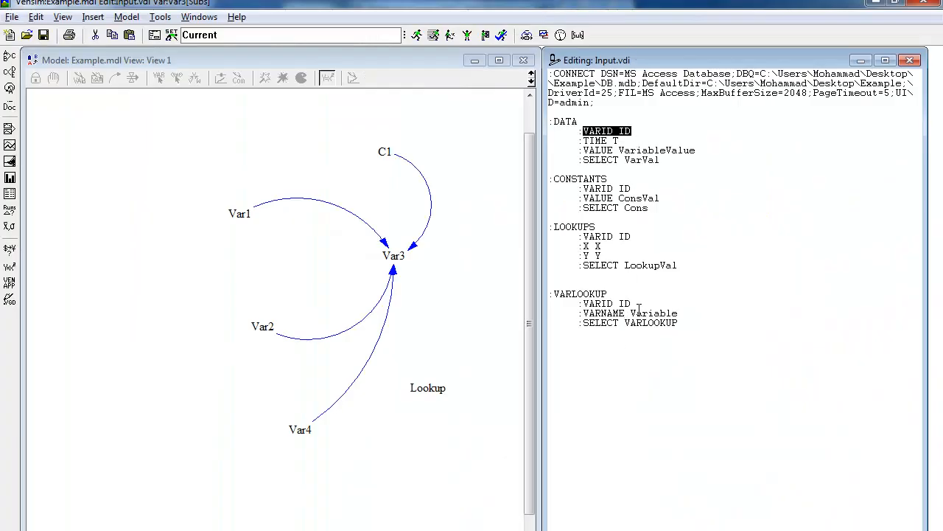
key(Return)
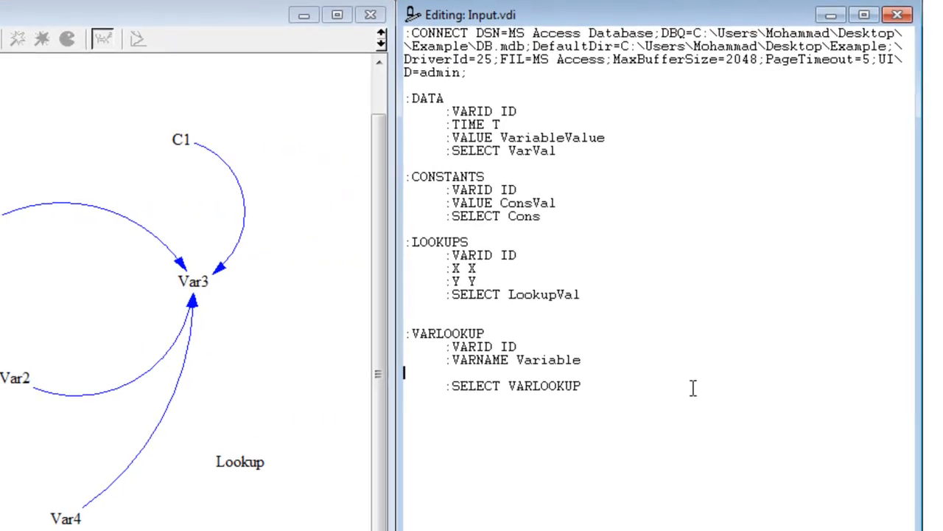
key(Tab)
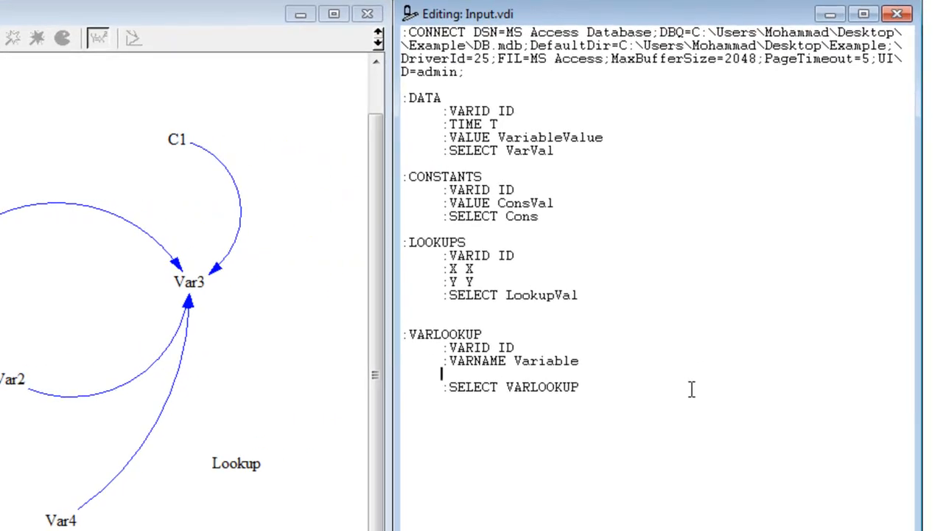
text(:SUB)
key(alt+Tab)
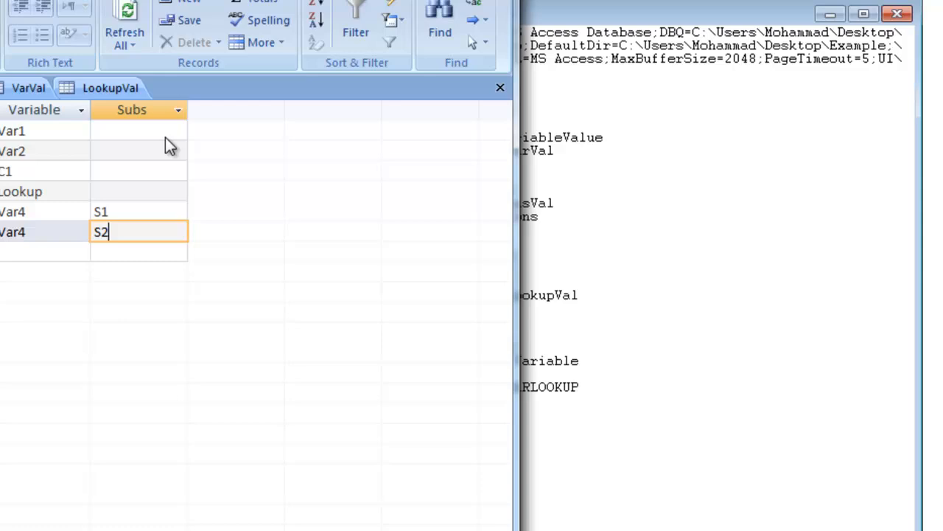
click(593, 249)
text(Subs)
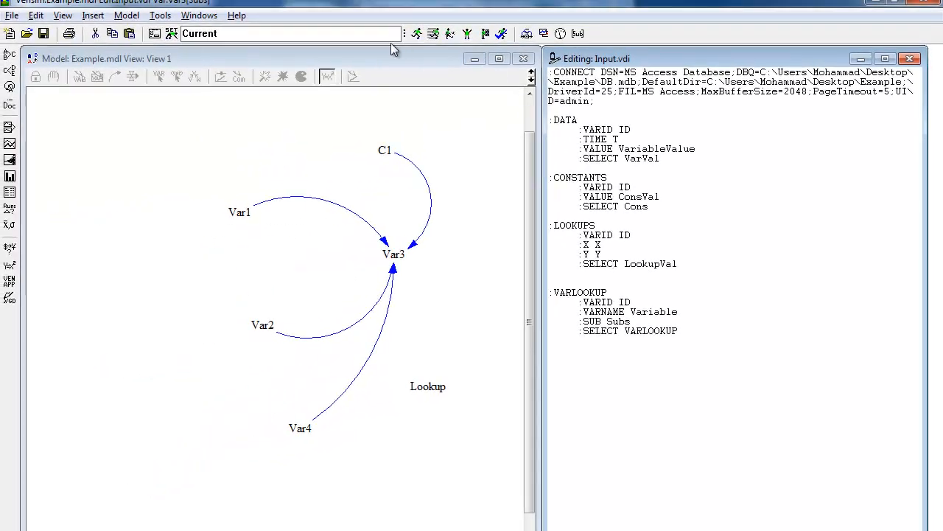
Run the simulation with the edited Input.vdi, overwriting the Current dataset, and dismiss the run report.
click(243, 159)
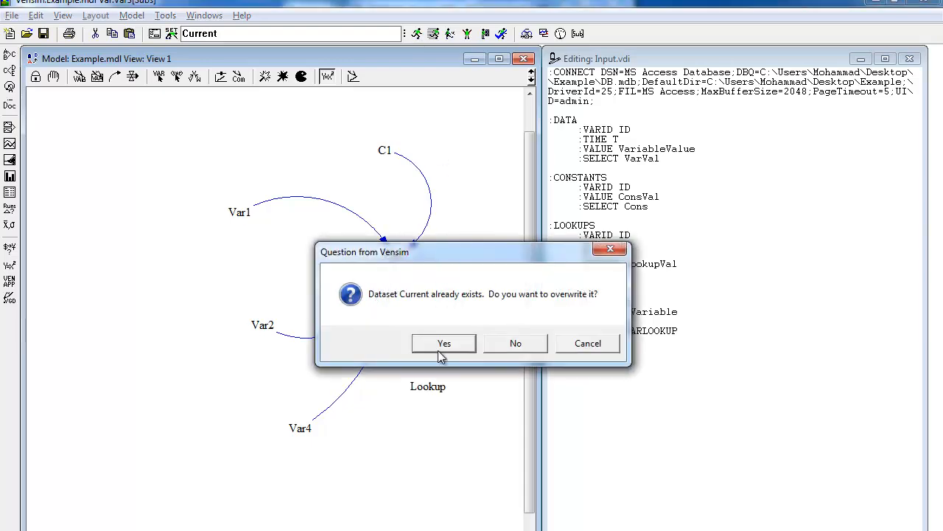
click(443, 342)
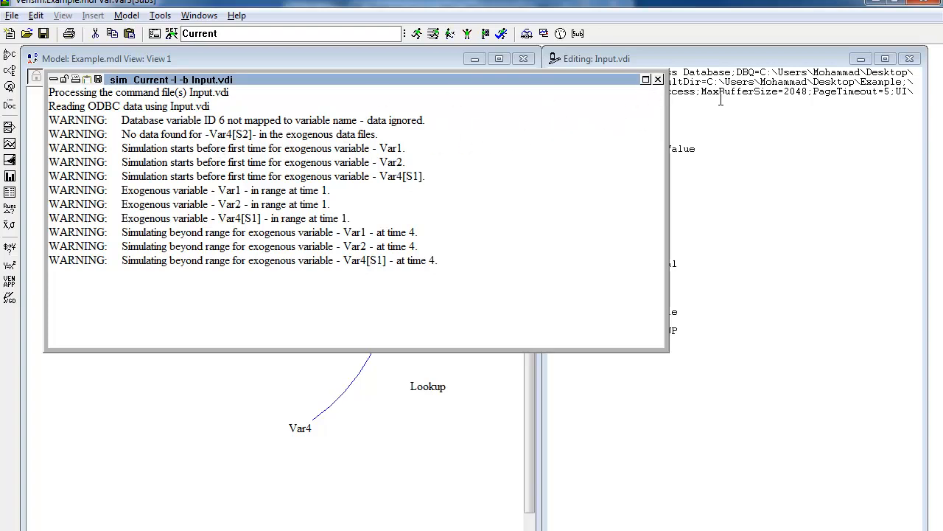
click(657, 79)
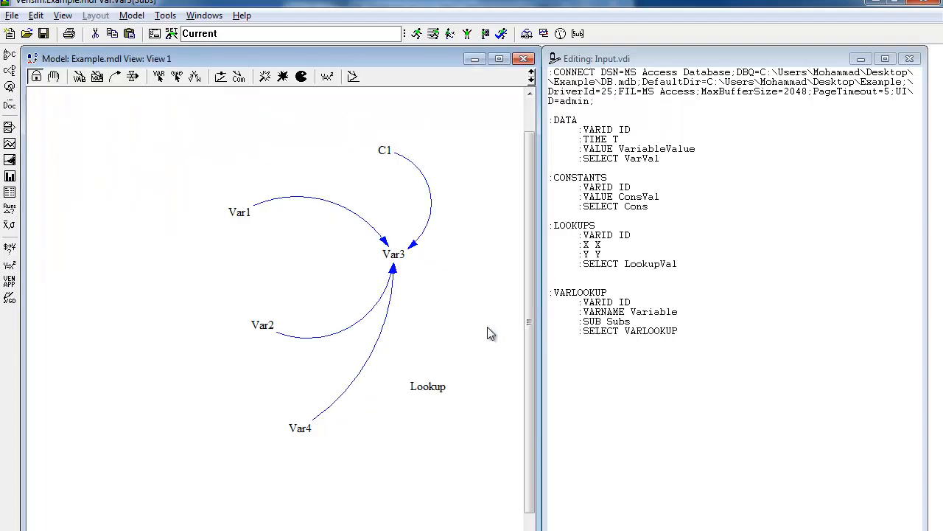
Switch to Access, check the VARLOOKUP and VarVal records for ID 6, and close all open tables.
key(alt+Tab)
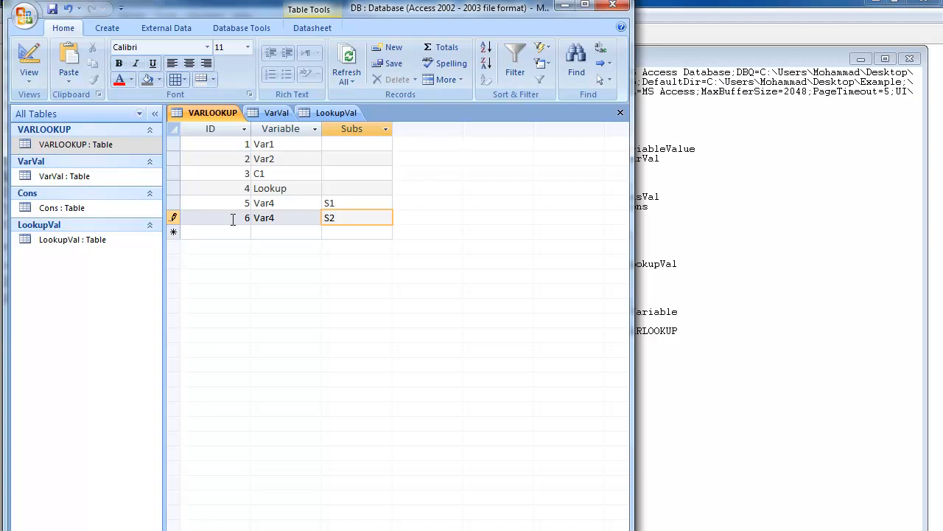
double_click(81, 177)
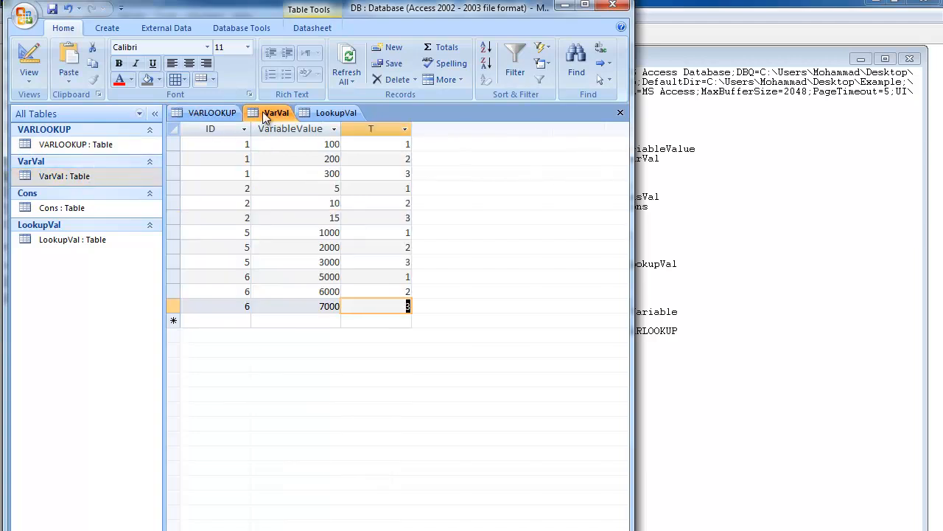
double_click(65, 145)
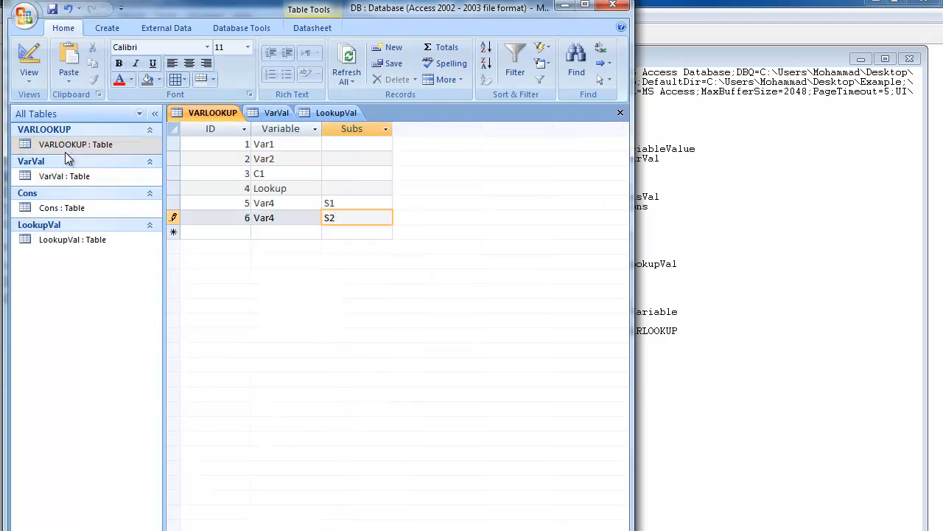
double_click(67, 175)
right_click(270, 113)
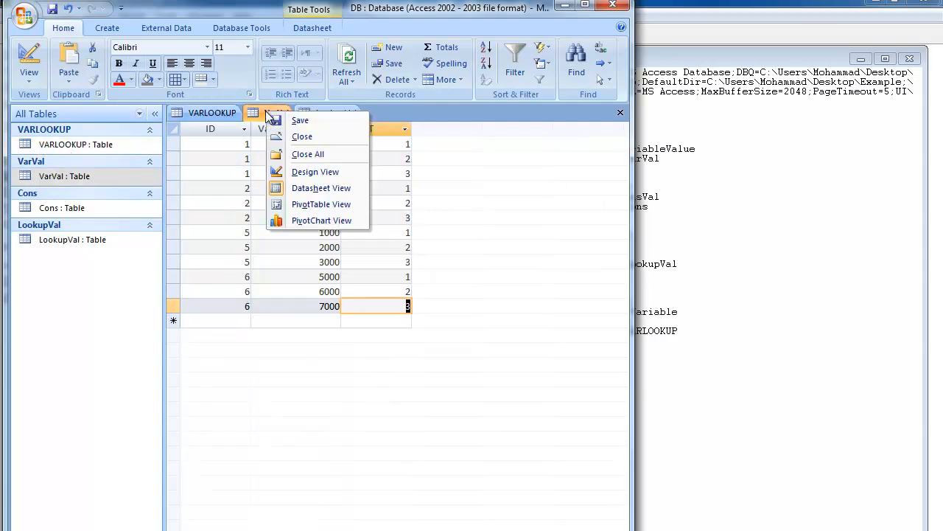
click(281, 155)
click(762, 173)
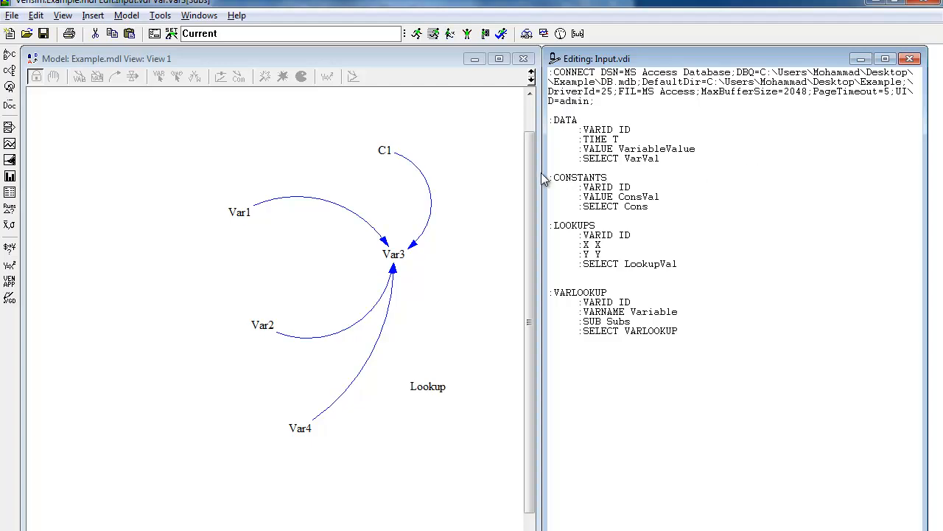
key(alt+Tab)
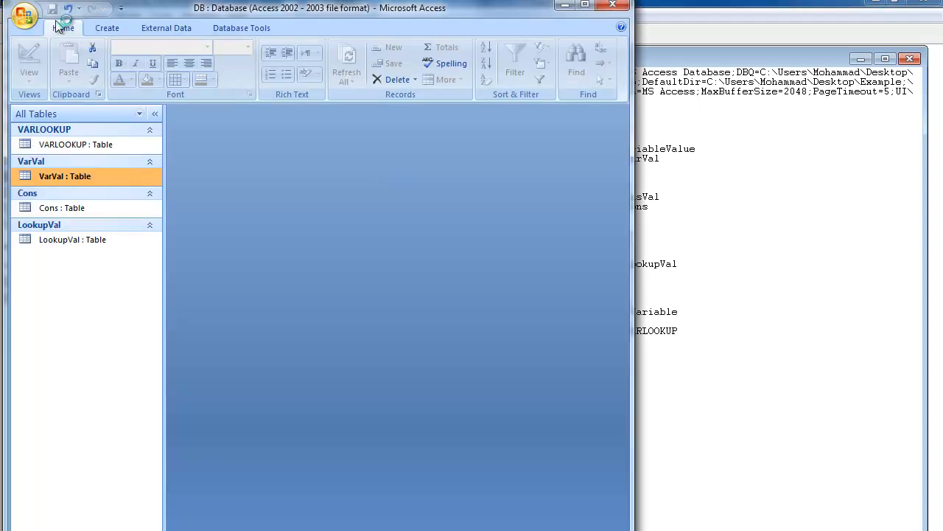
Switch back to Vensim, rerun the simulation over the existing Current dataset, and dismiss the run report.
click(739, 204)
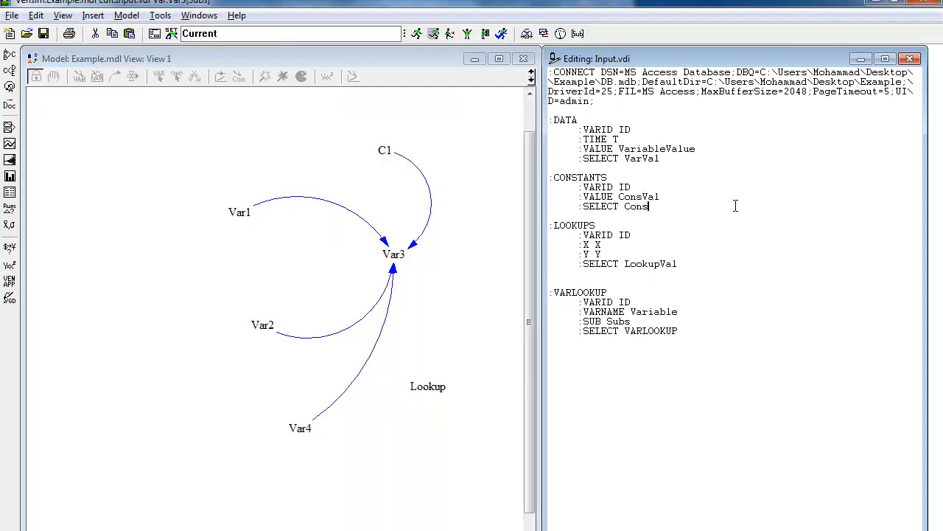
click(416, 33)
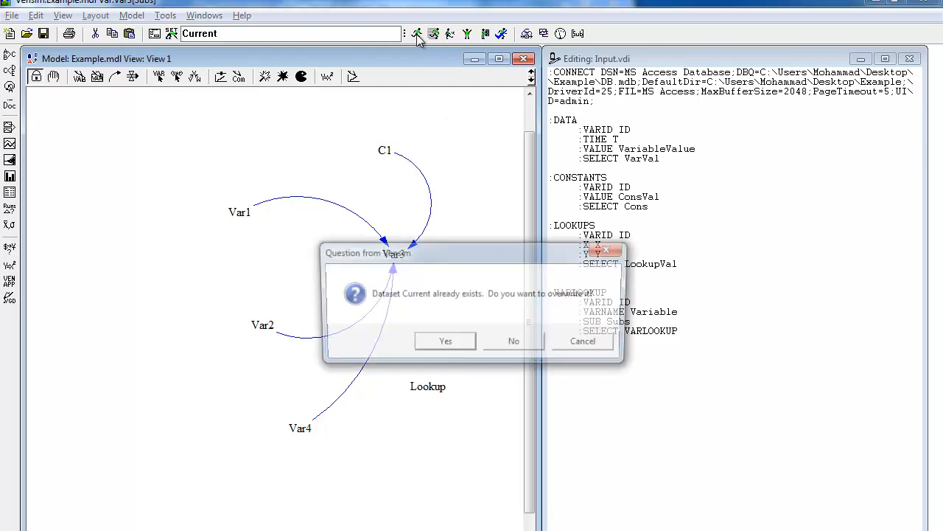
click(424, 344)
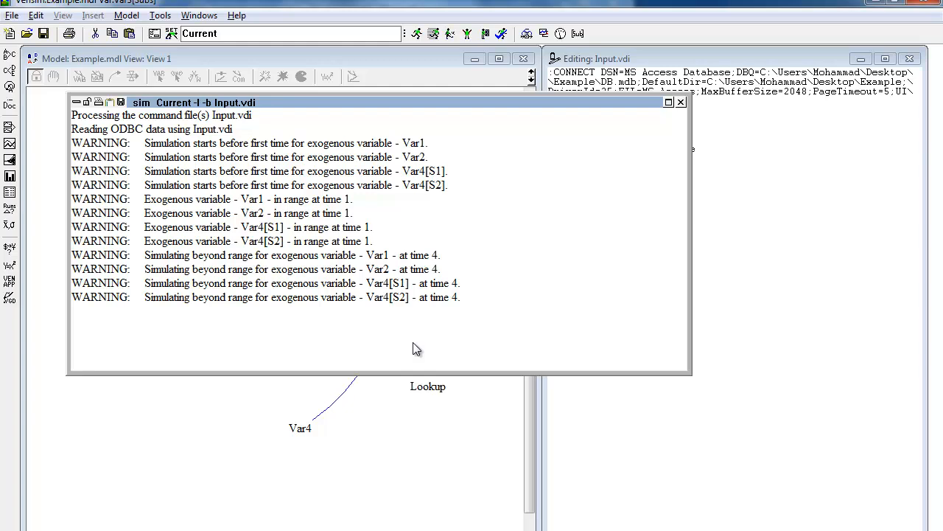
click(681, 102)
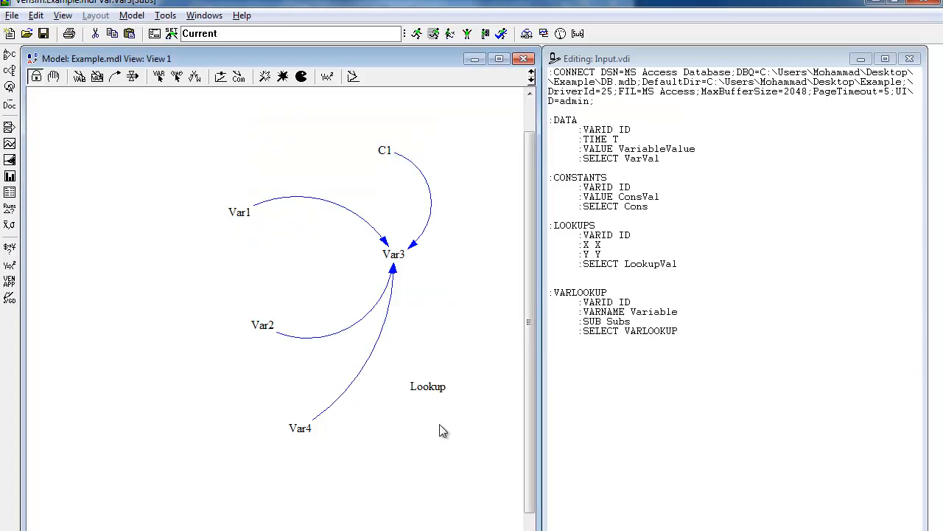
Examine the simulated values of Var4 over time in a table and close the table.
click(295, 428)
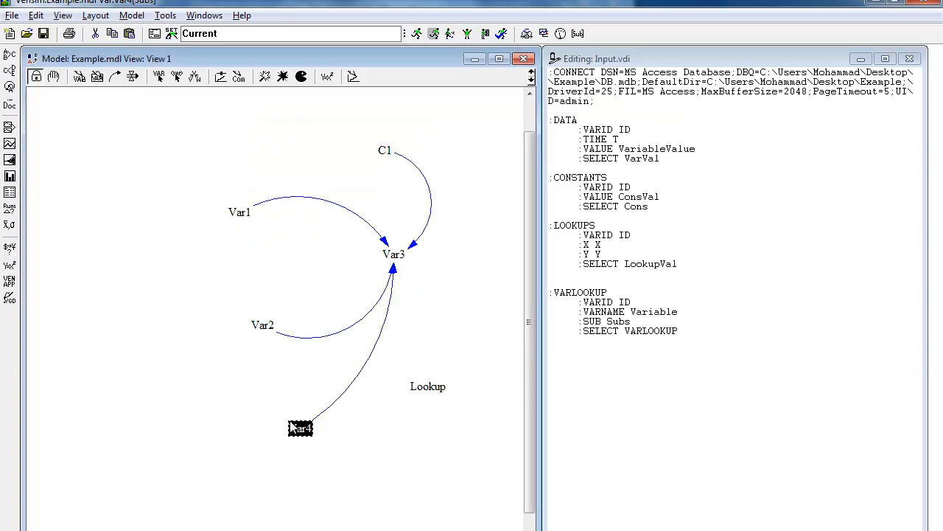
click(9, 191)
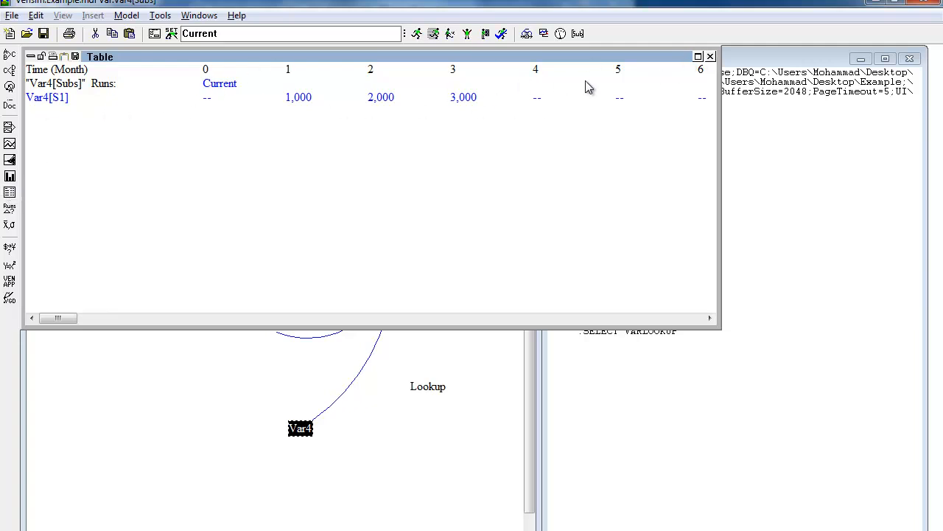
click(709, 56)
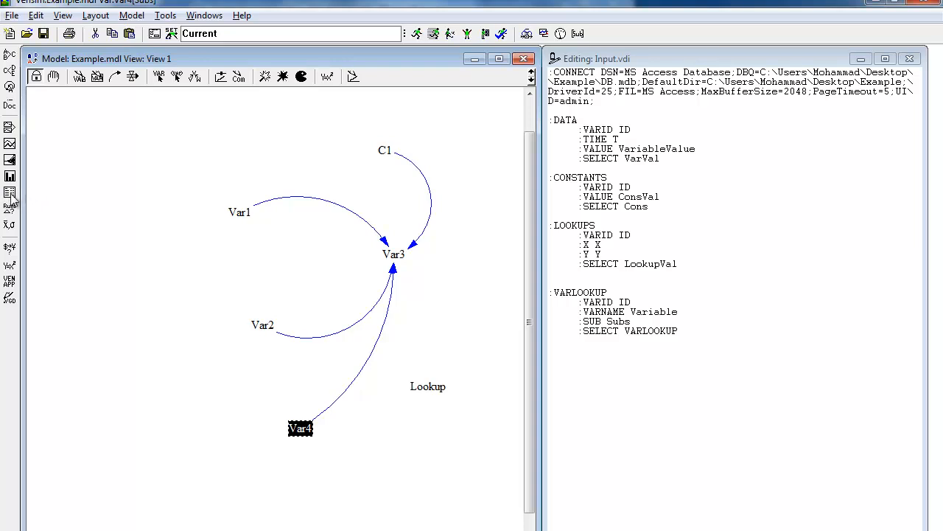
Add S2 to the displayed elements of the Subs subscript alongside S1 in the Subscript Control.
click(577, 35)
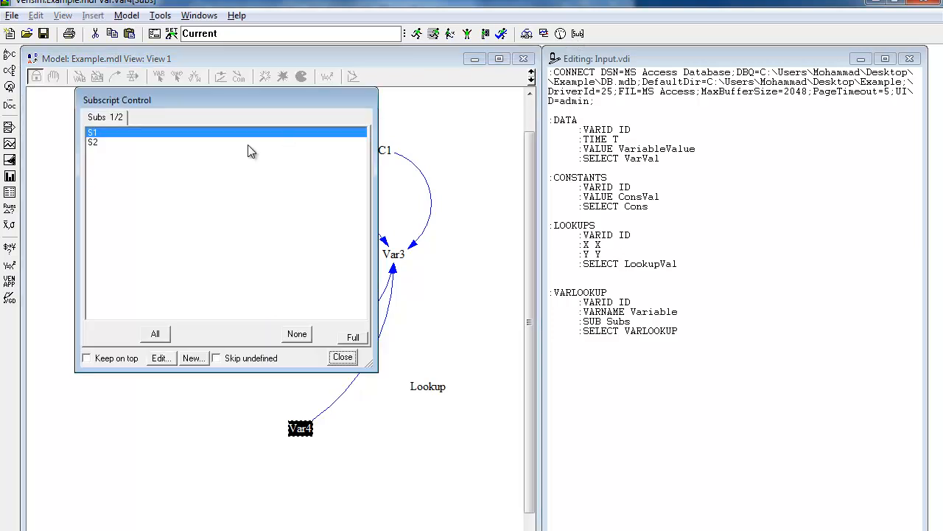
click(115, 143)
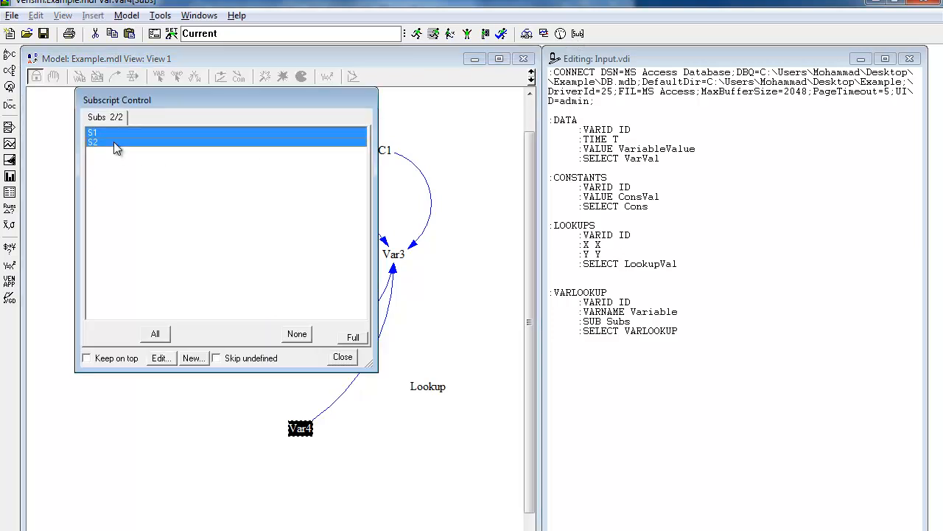
click(343, 357)
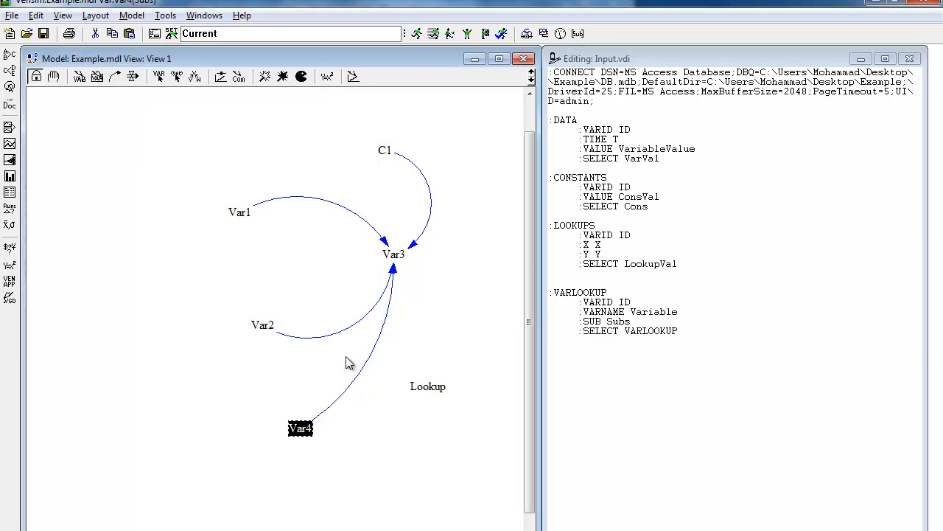
click(213, 361)
Tabulate Var4 for both subscripts S1 and S2, review the values over time, and close the table.
click(304, 434)
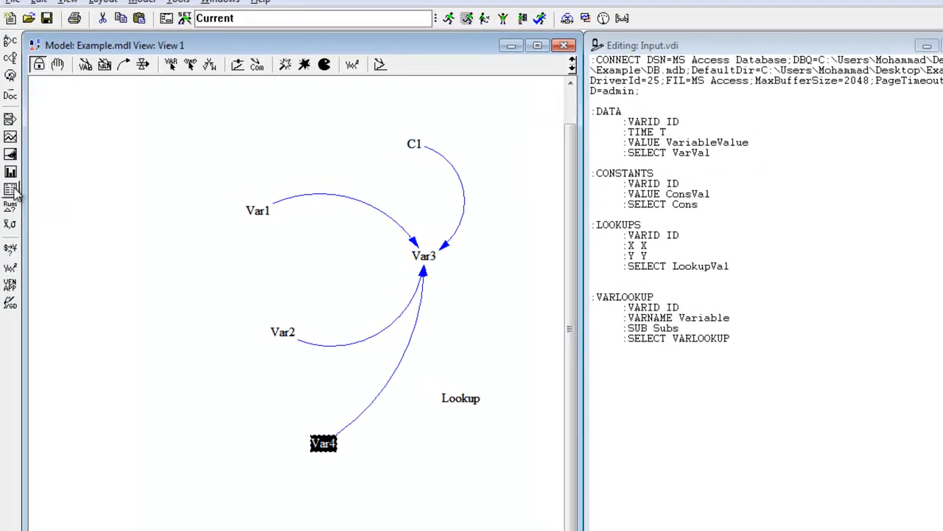
click(12, 190)
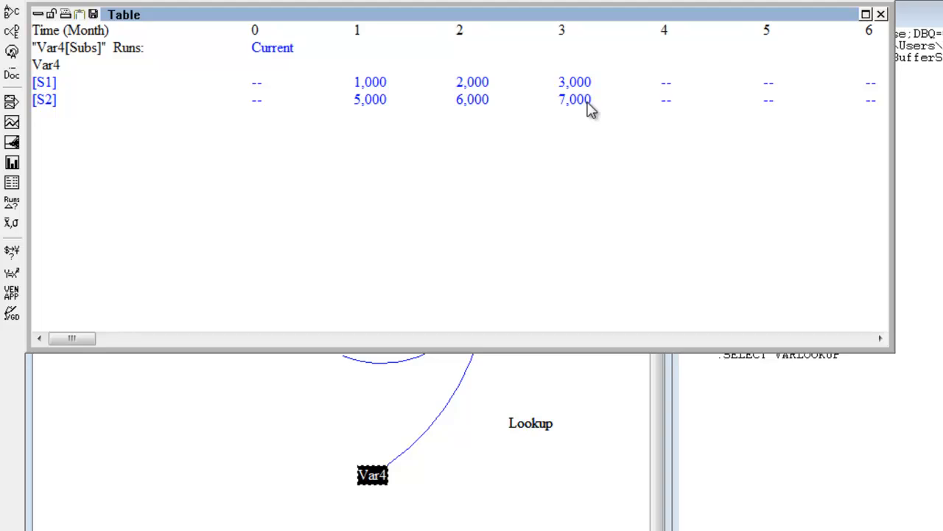
click(881, 14)
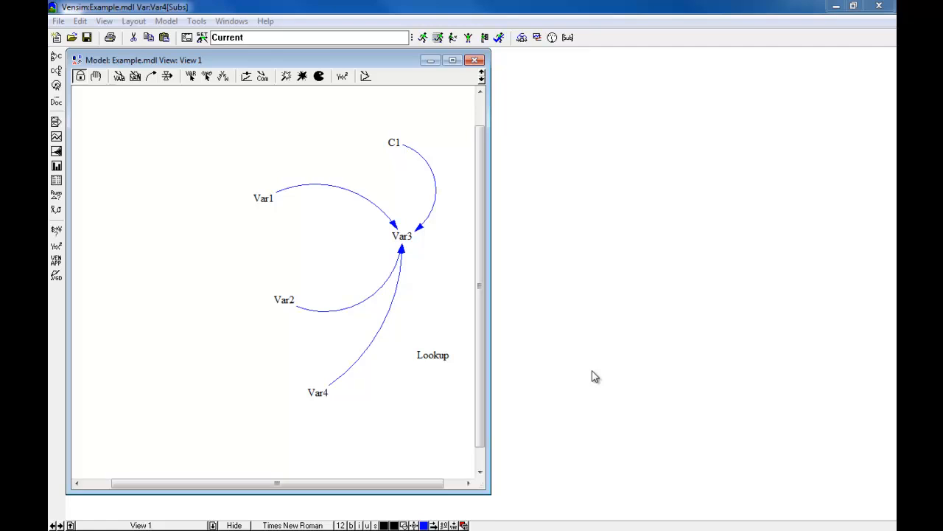
Open the Input.vdi file from the Example folder for editing.
click(57, 22)
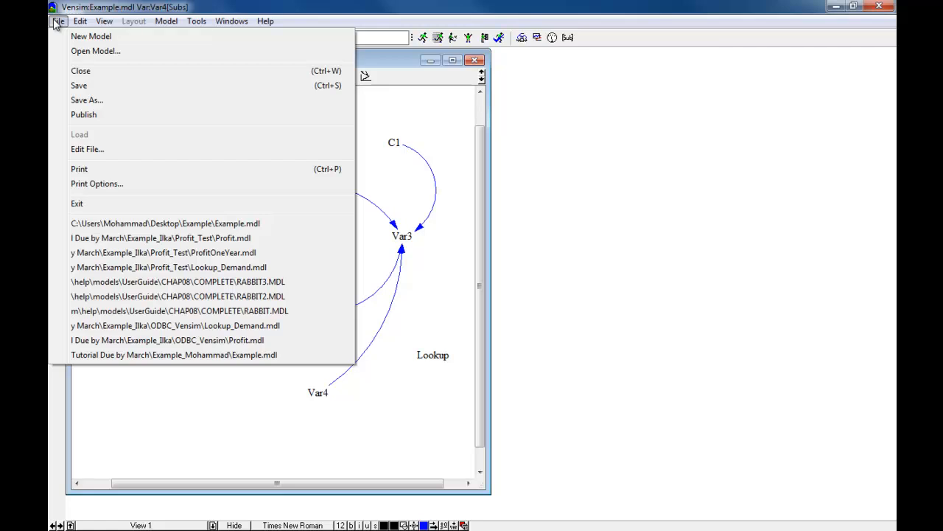
click(101, 151)
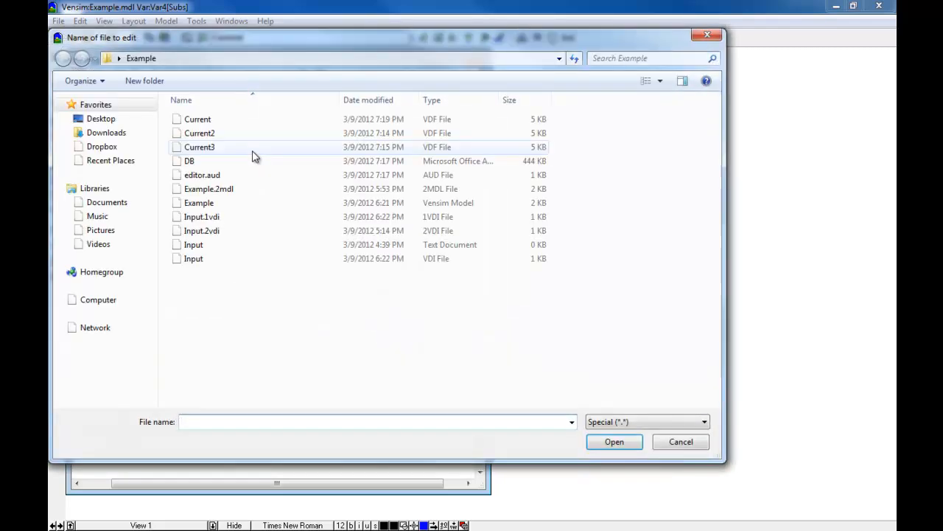
double_click(243, 265)
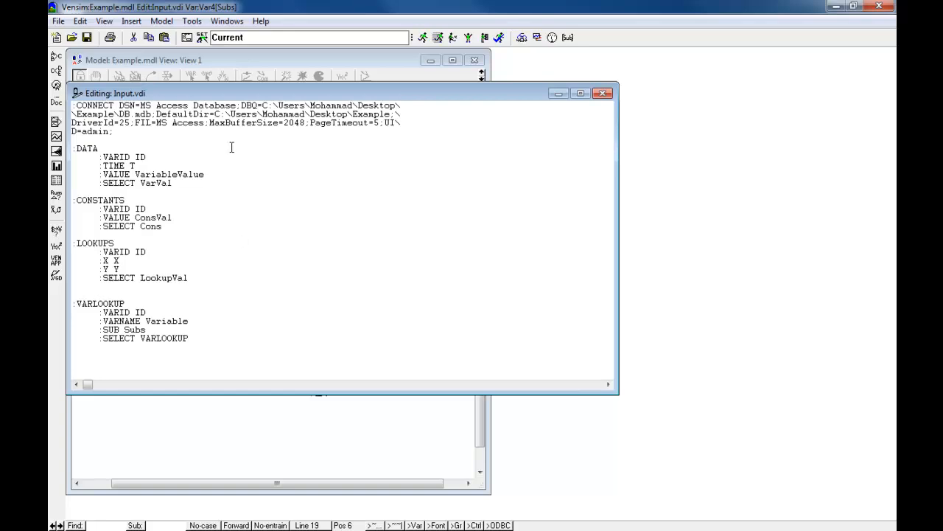
Place the Input.vdi editor window beside the model view, resize it, and review the database connection string.
drag(230, 90, 509, 60)
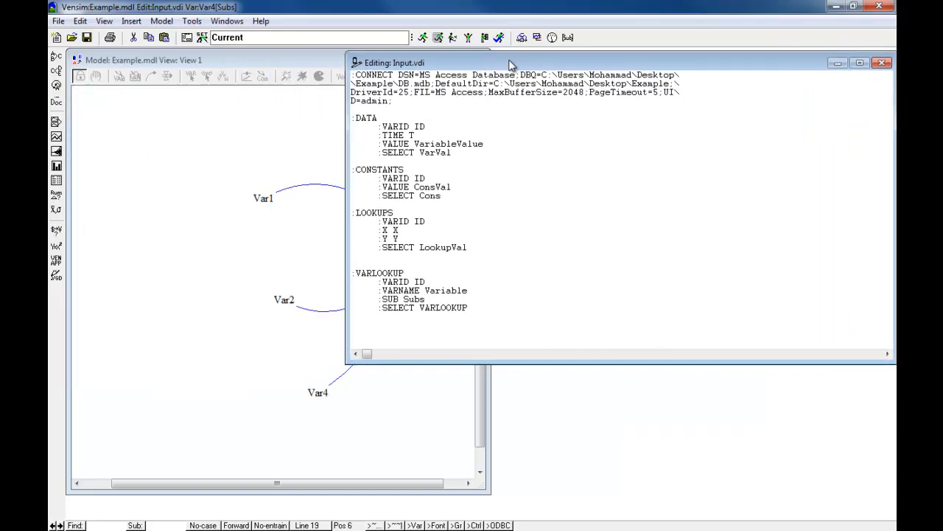
drag(346, 363, 496, 435)
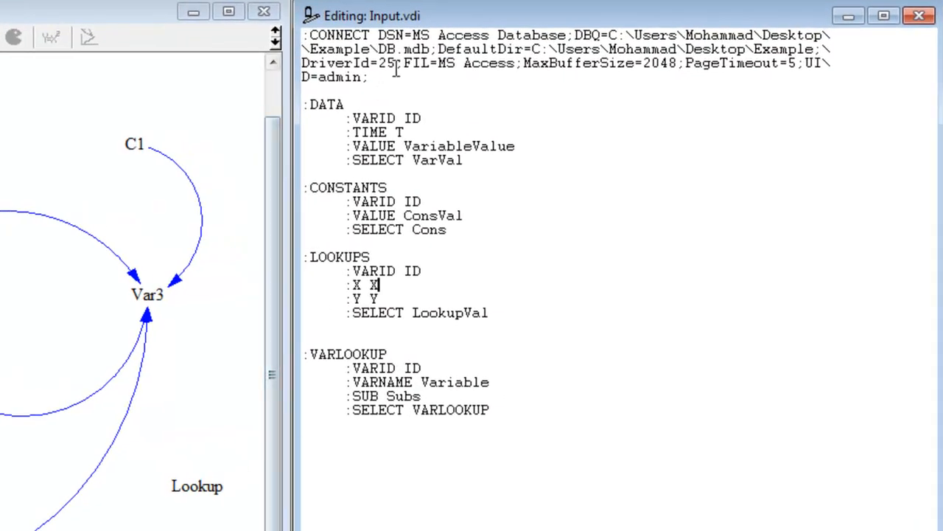
drag(376, 77, 302, 35)
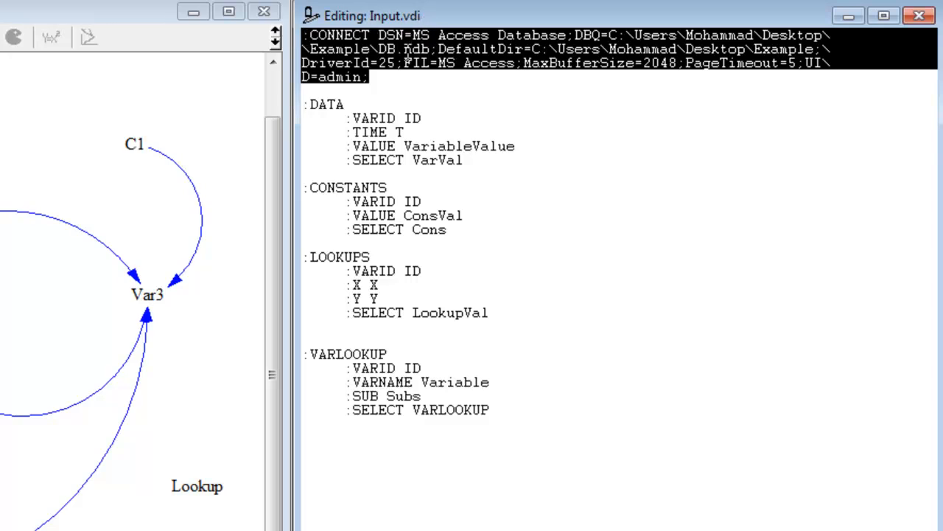
click(405, 48)
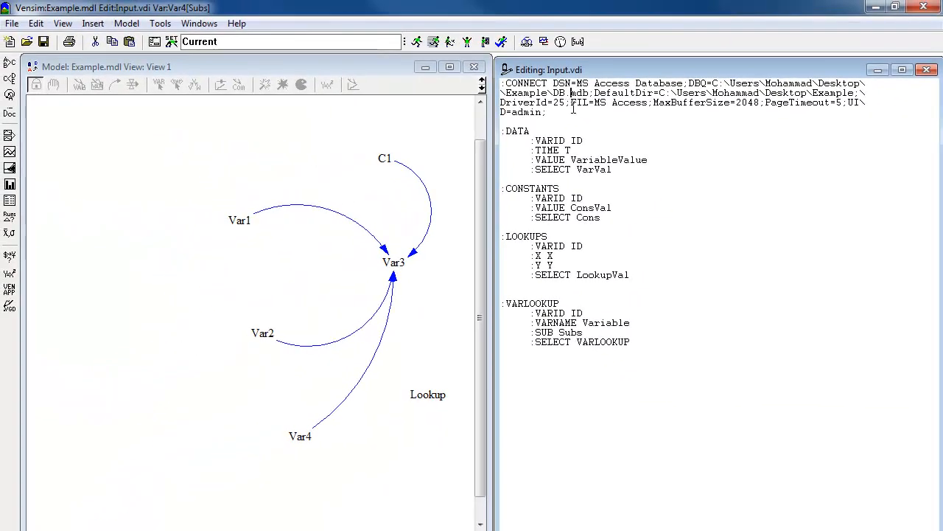
Save a copy of Input.vdi as Output with the file type Vensim Database Outputs.
click(11, 23)
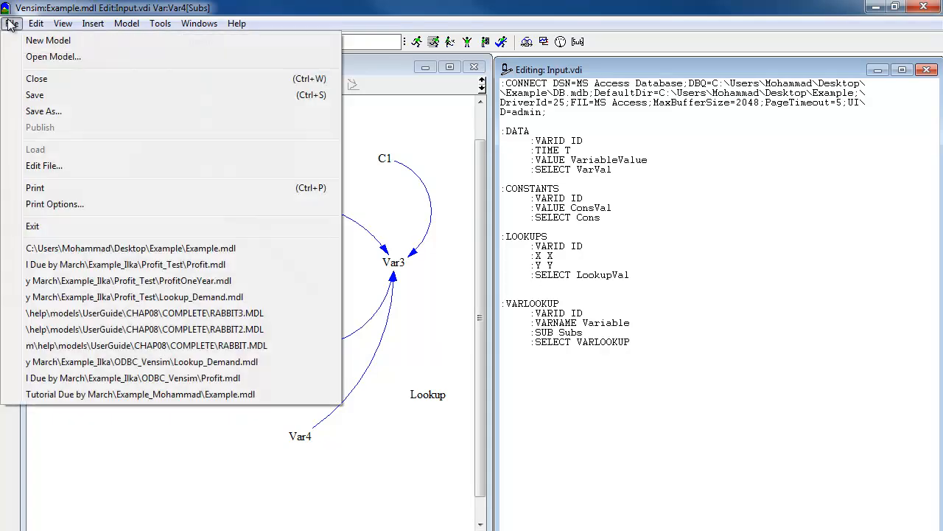
click(53, 110)
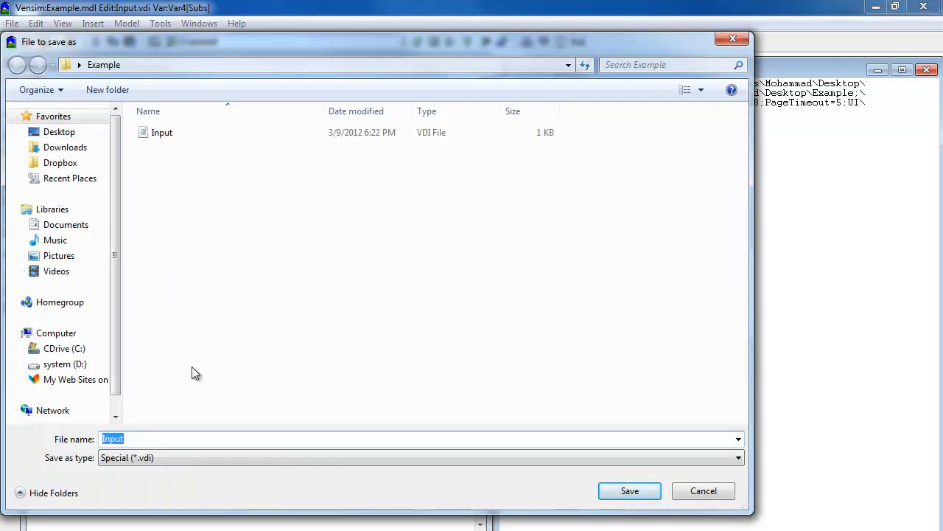
text(Ou)
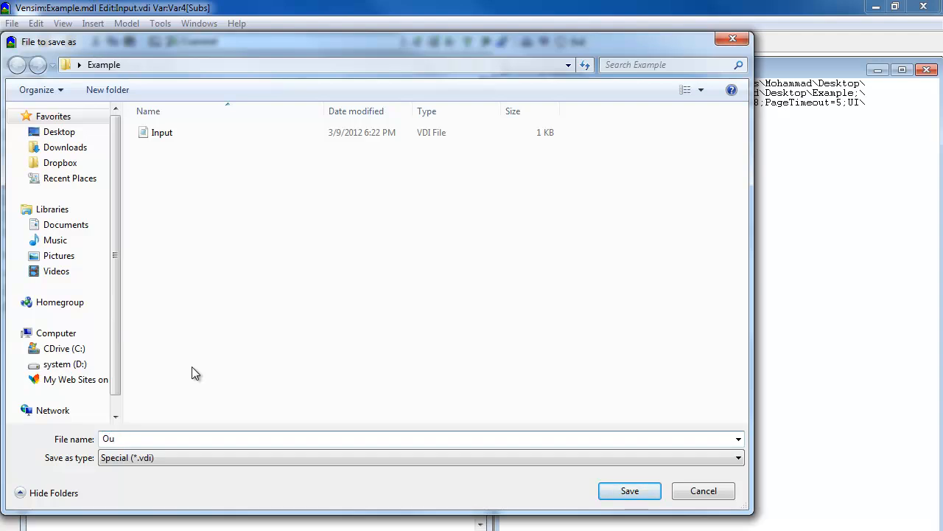
text(tput)
click(325, 454)
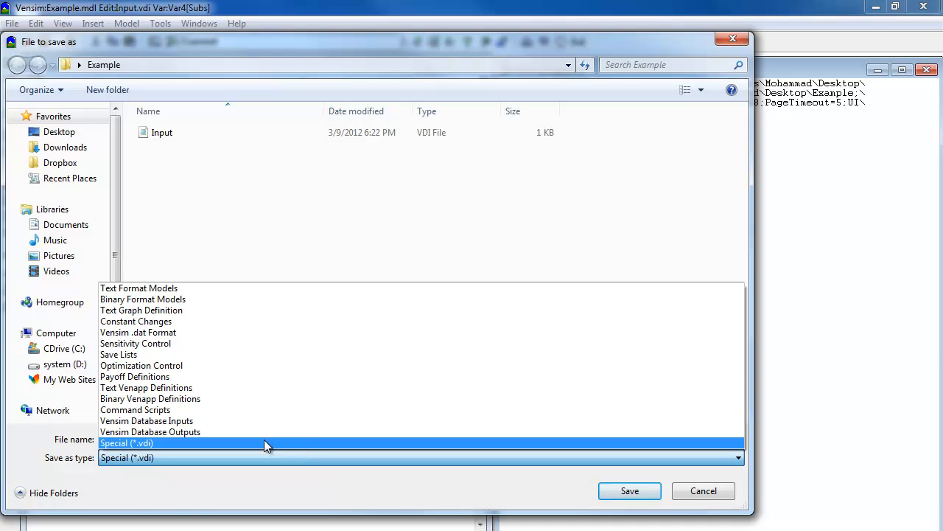
click(209, 432)
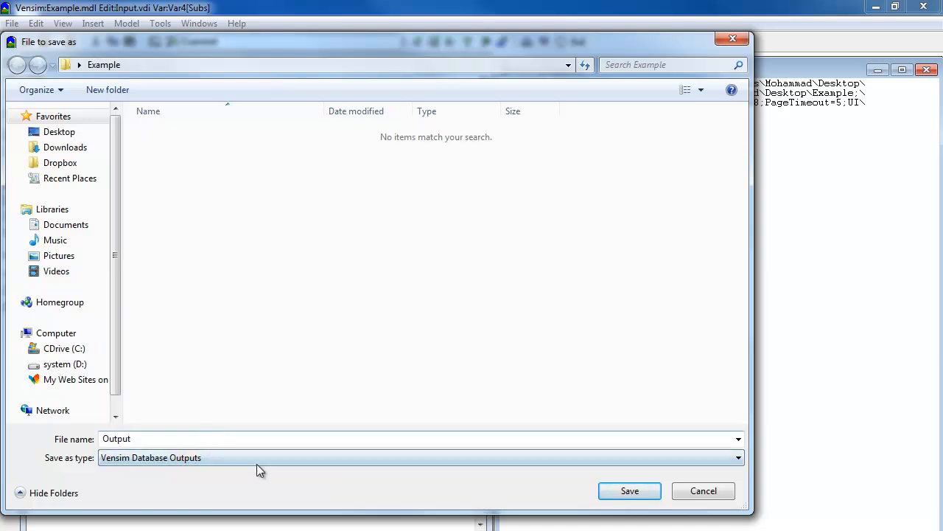
click(619, 493)
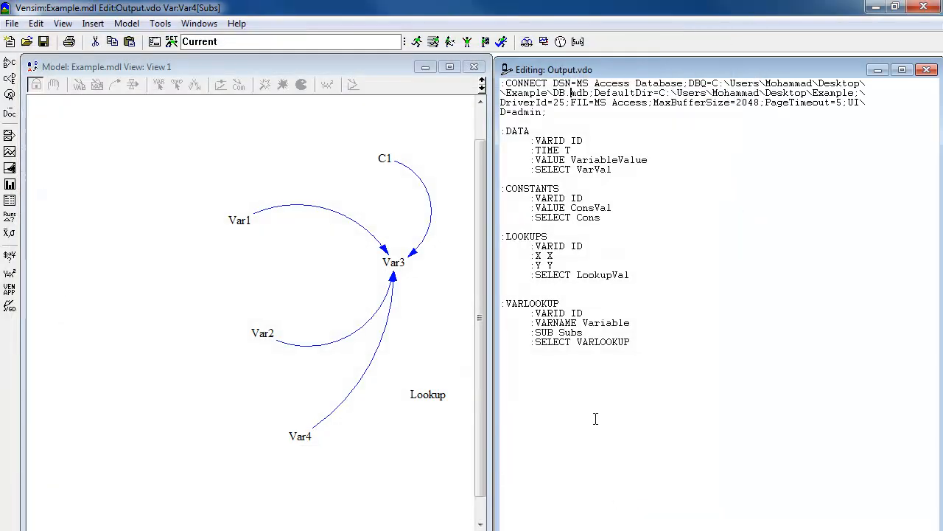
Move the :VARLOOKUP block in Output.vdo above the :DATA section, below the :CONNECT string.
click(552, 115)
key(Return)
key(Return)
key(Return)
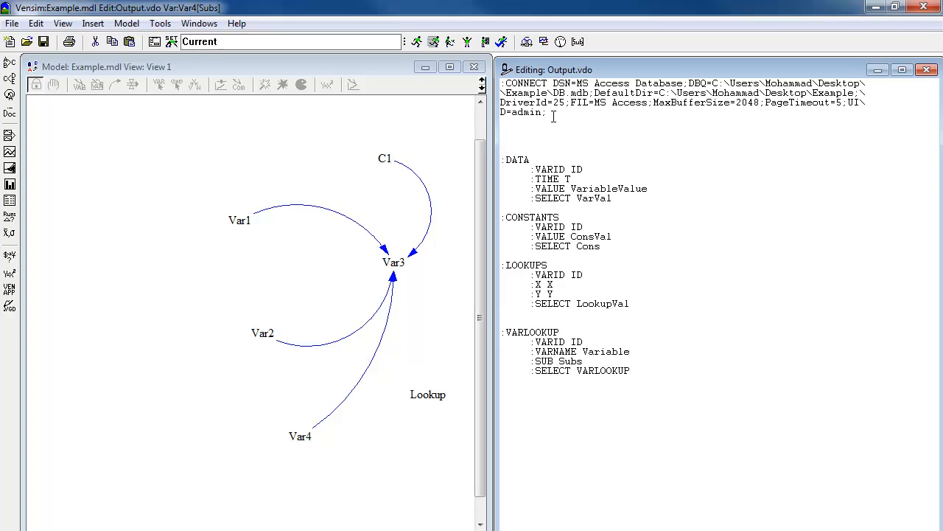
drag(632, 372, 482, 330)
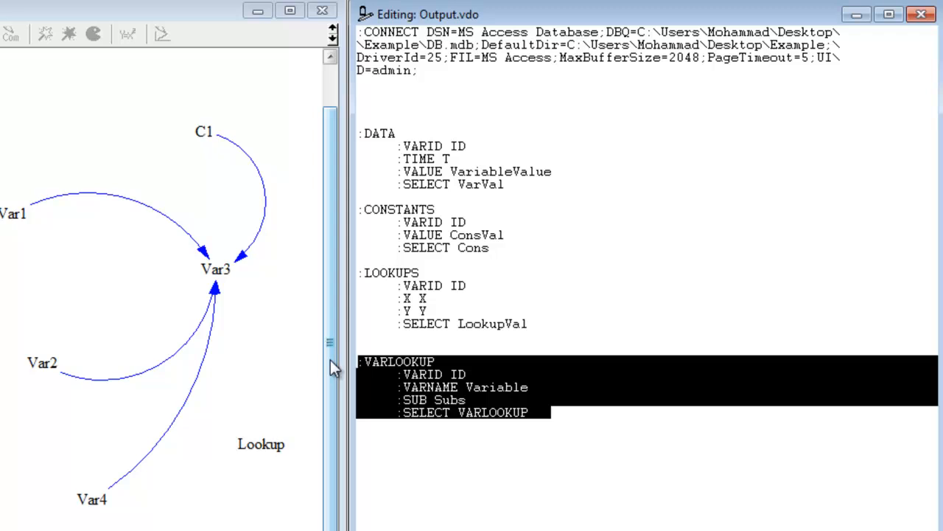
key(ctrl+x)
click(392, 108)
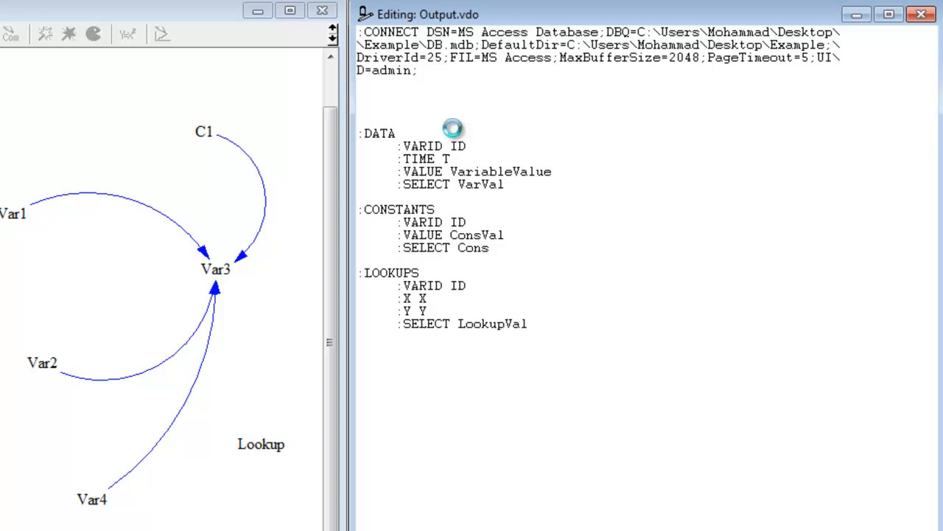
key(ctrl+v)
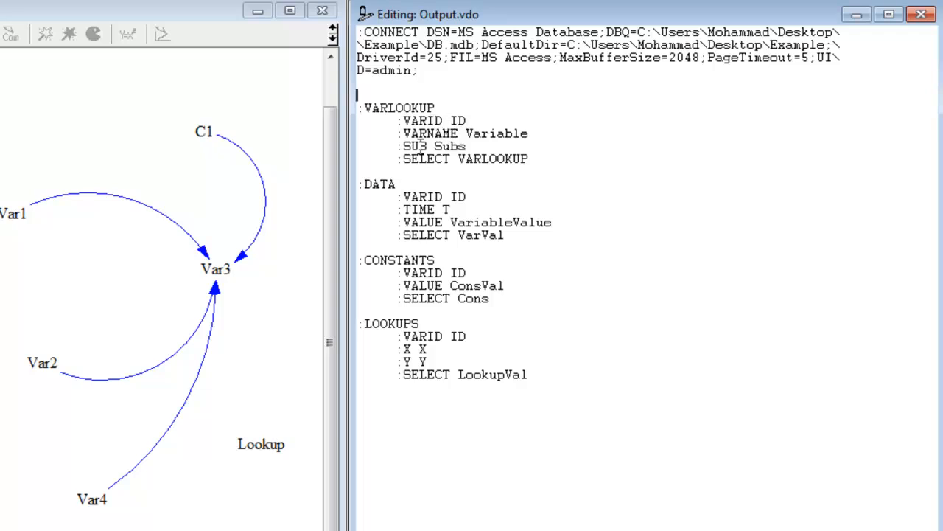
Delete the :SUB Subs line from the :VARLOOKUP block.
drag(476, 146, 376, 148)
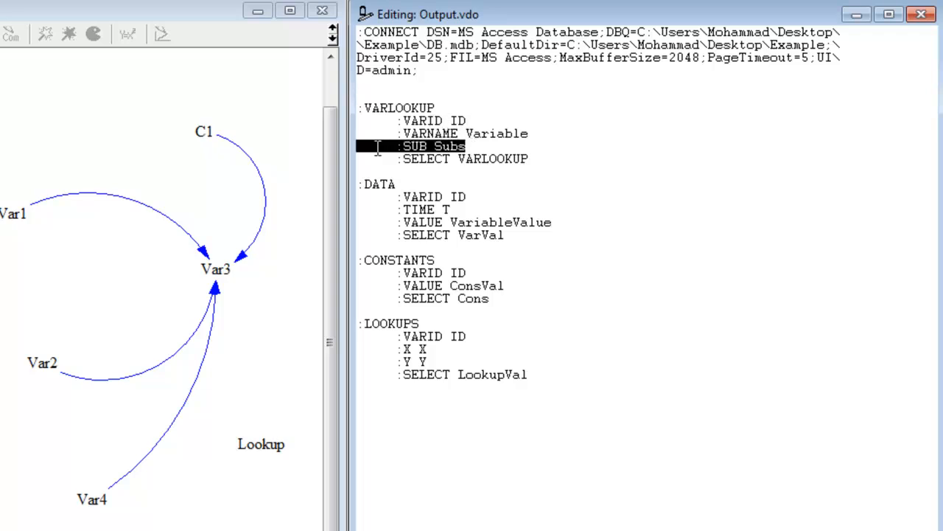
key(BackSpace)
key(BackSpace)
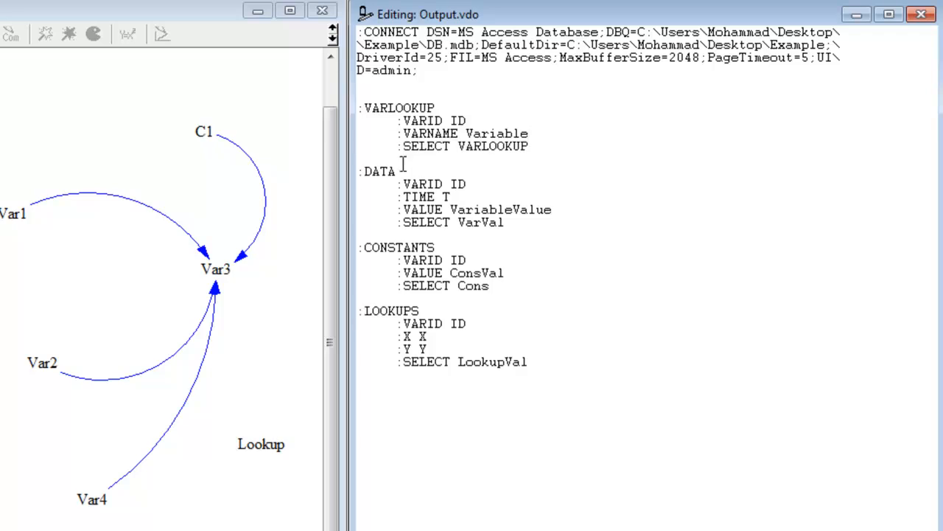
Insert the line ":DATASET !" between the :VARLOOKUP block and the :DATA section.
click(493, 156)
click(451, 168)
click(437, 159)
key(Return)
key(Return)
key(Return)
key(Return)
key(Return)
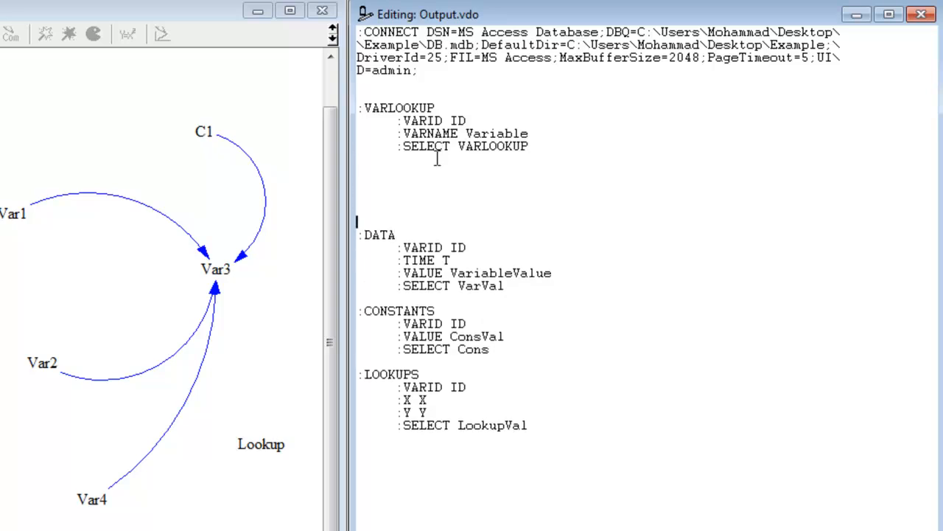
key(Up)
key(Up)
key(Up)
key(Up)
text(:DATASET !)
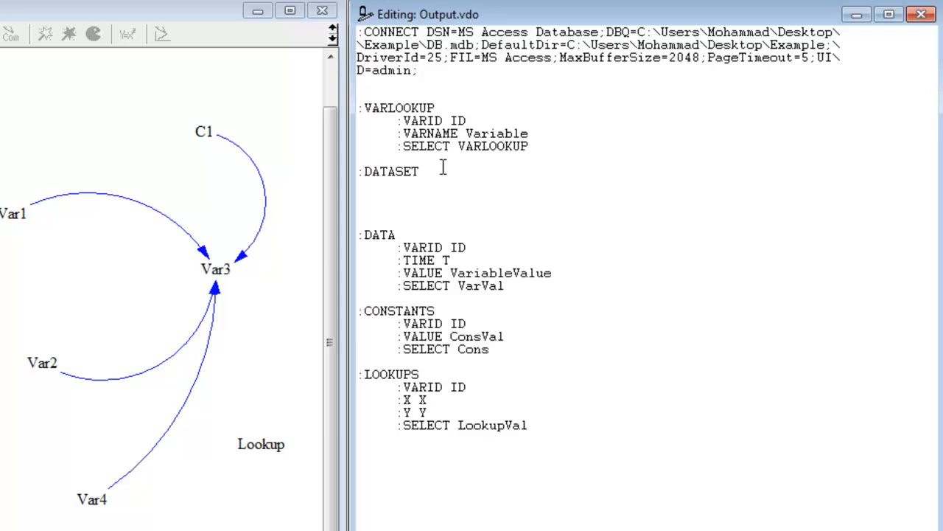
text(!)
Adjust the blank lines between the :DATASET line, the :DATA heading and its field entries.
click(386, 207)
key(BackSpace)
key(BackSpace)
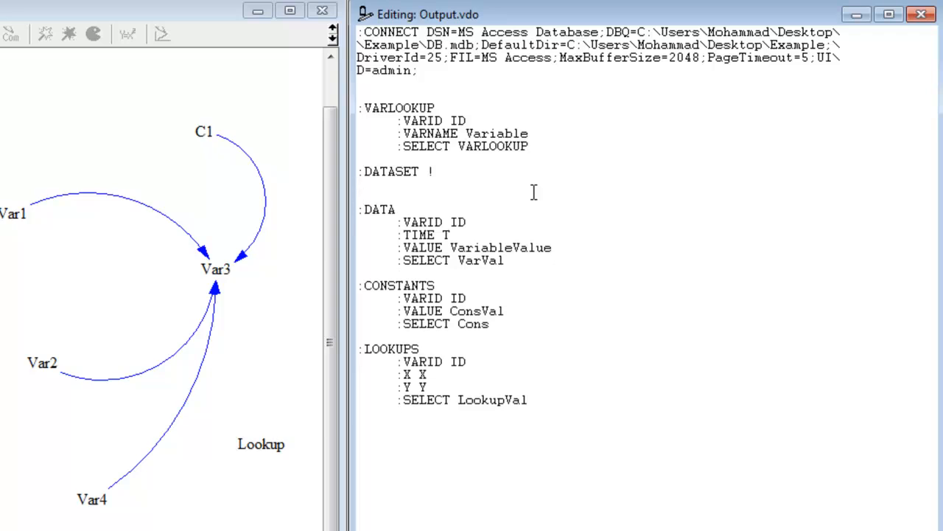
key(BackSpace)
click(418, 193)
key(Return)
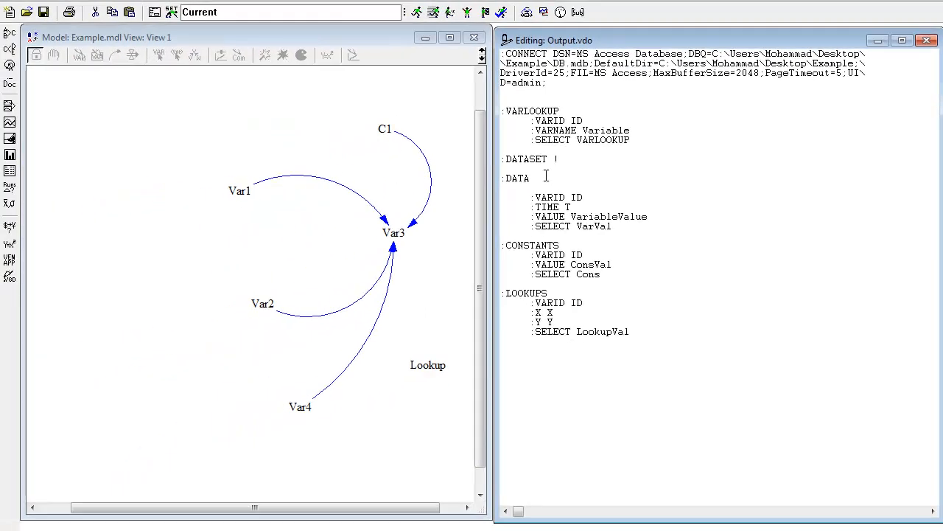
key(Return)
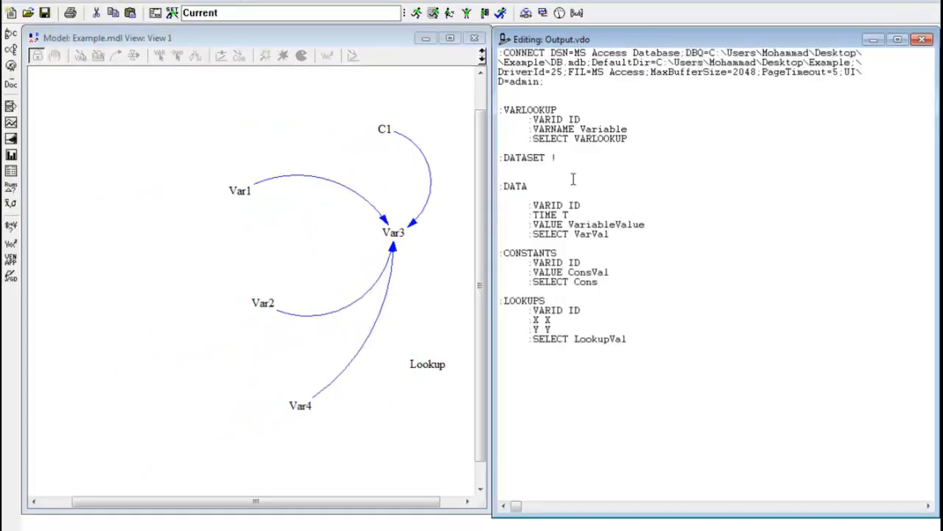
Switch to the Access database and create a new table named DataOutput, opened in design view.
key(alt+Tab)
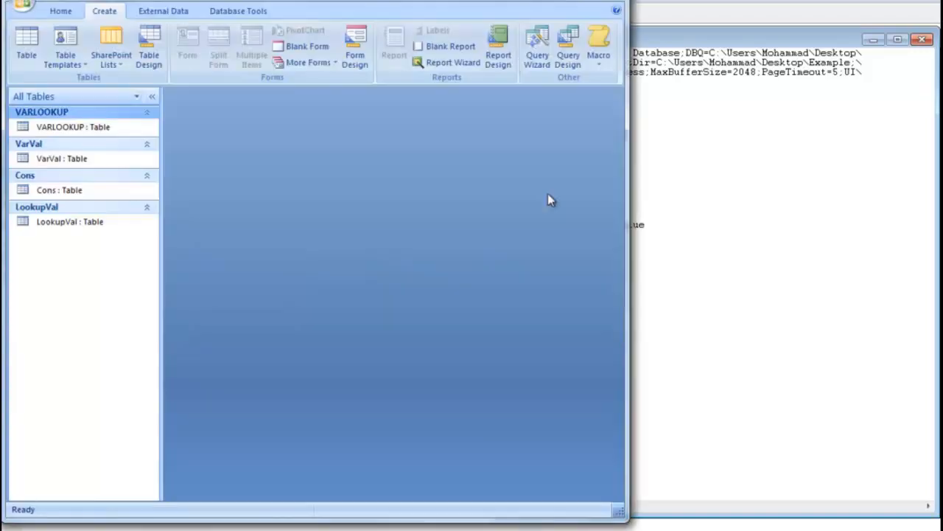
click(34, 40)
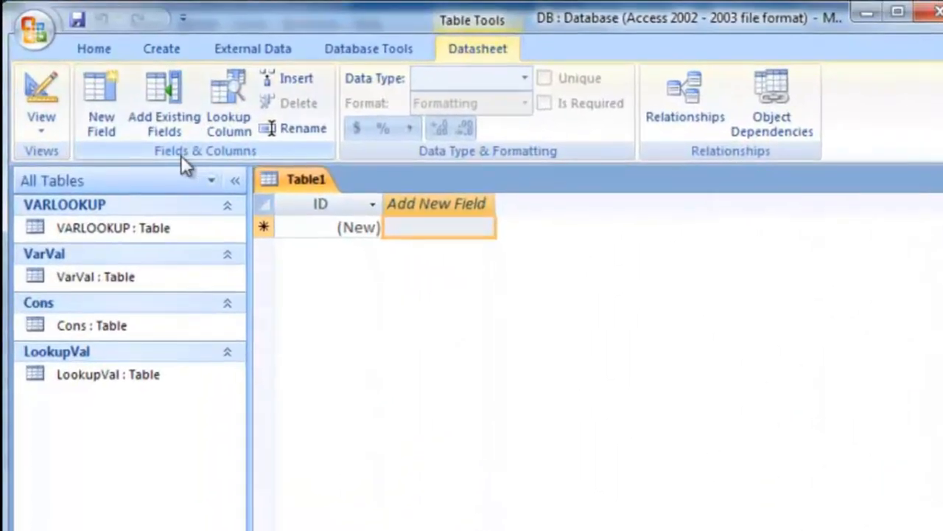
click(36, 104)
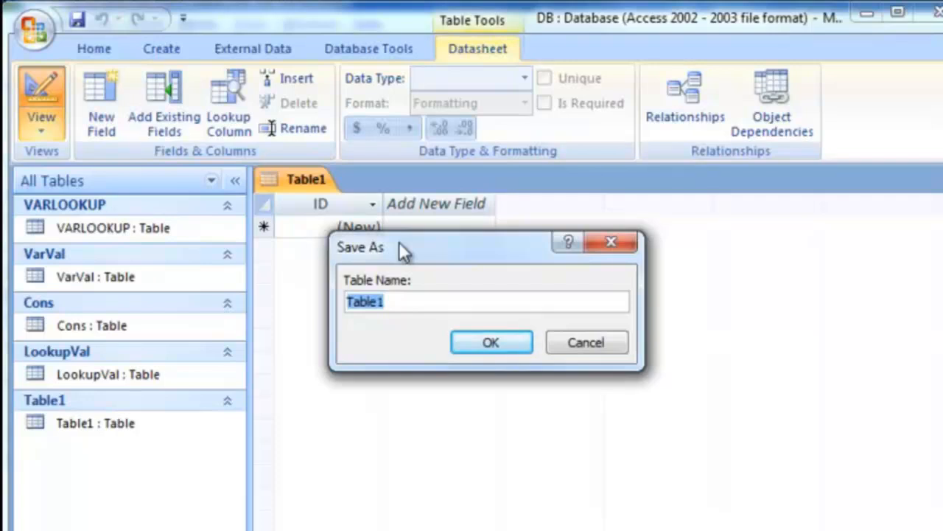
text(DataO)
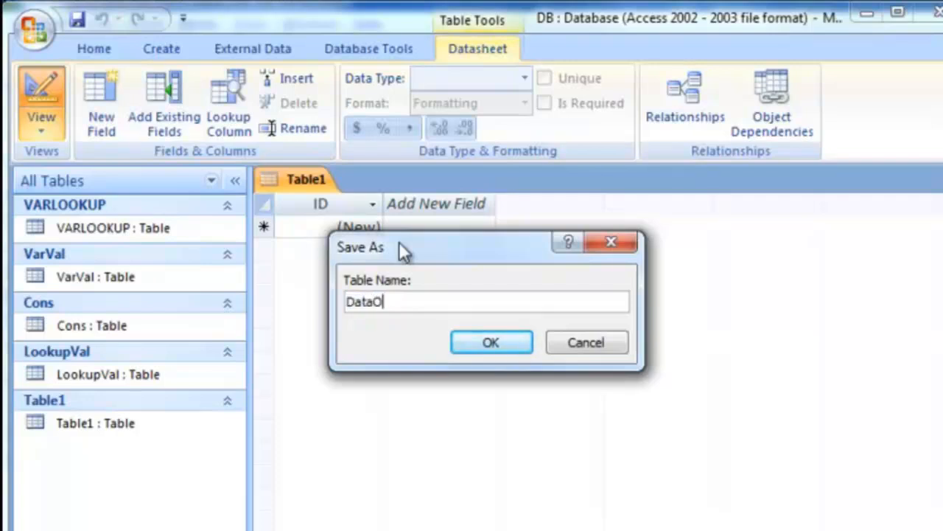
text(utpo)
text(utput)
key(Return)
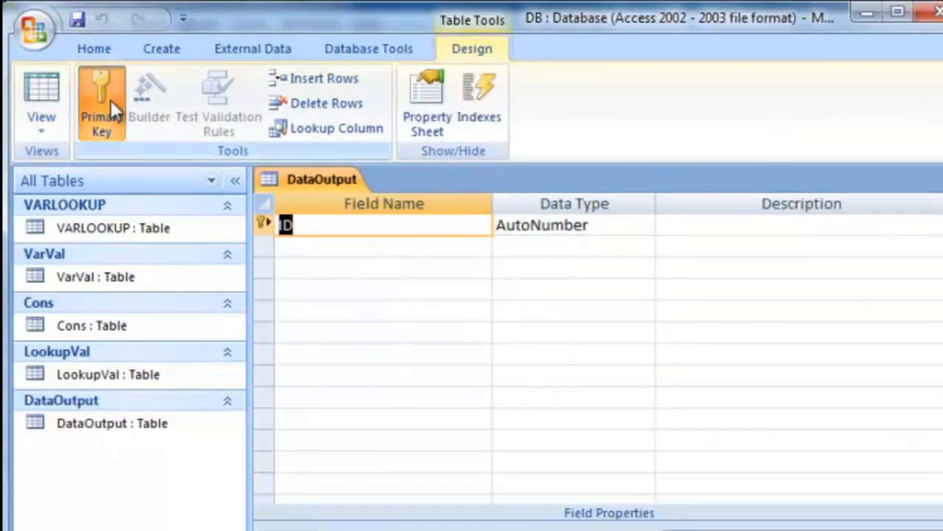
Remove the primary key from the ID field of DataOutput and set its data type to Number.
click(638, 225)
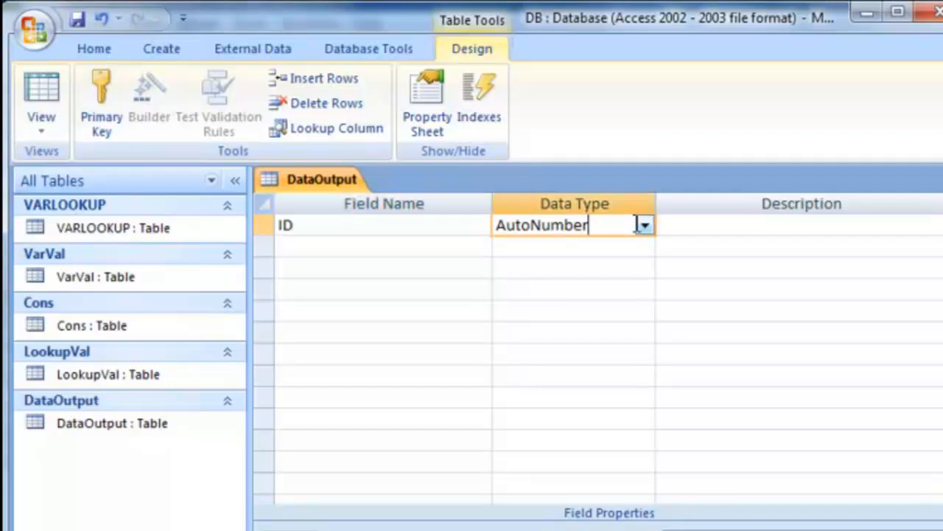
click(643, 225)
click(642, 293)
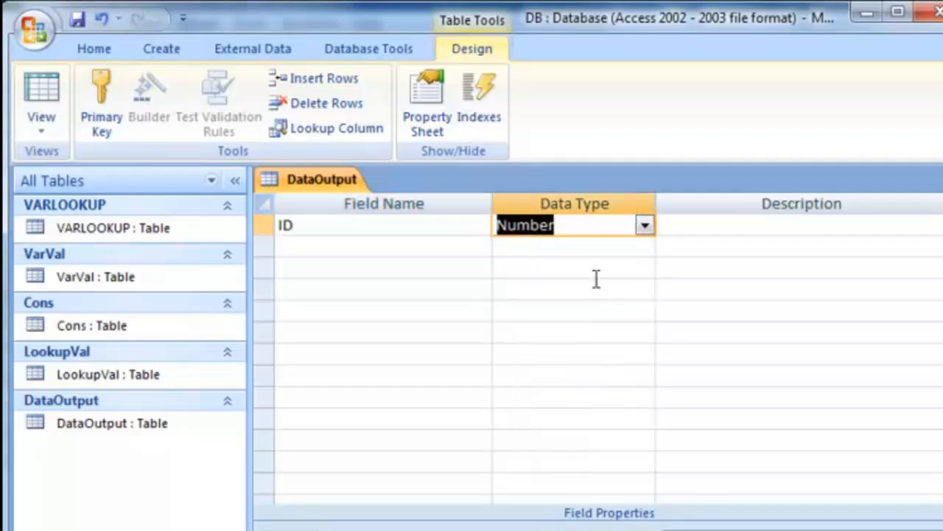
Add a field named T with the Number data type to the DataOutput table.
click(428, 249)
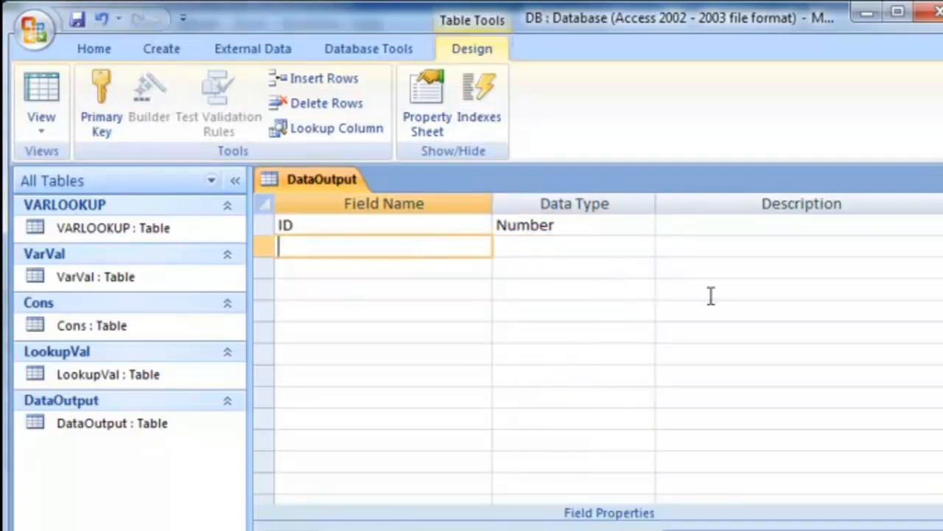
text(T)
click(632, 250)
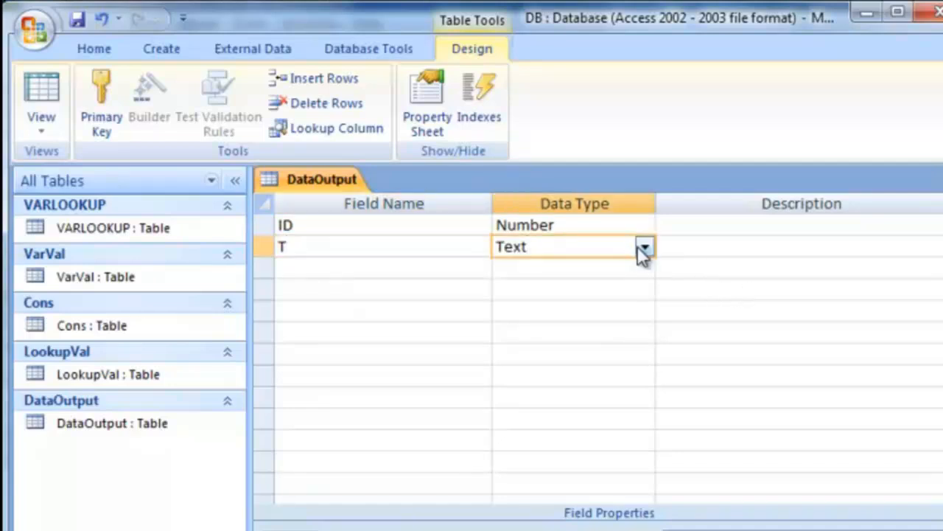
click(643, 249)
click(629, 312)
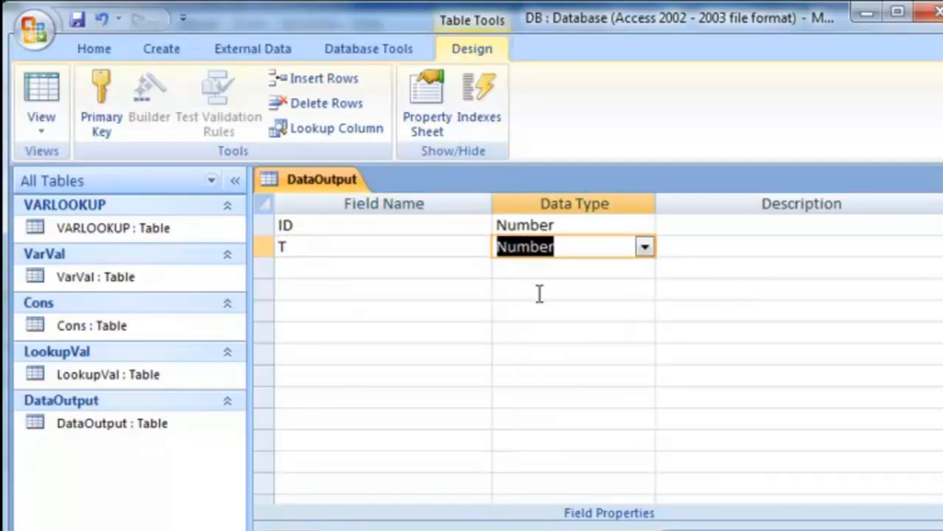
Add a field named VariableVal with the Number data type below T in DataOutput.
click(451, 272)
text(V)
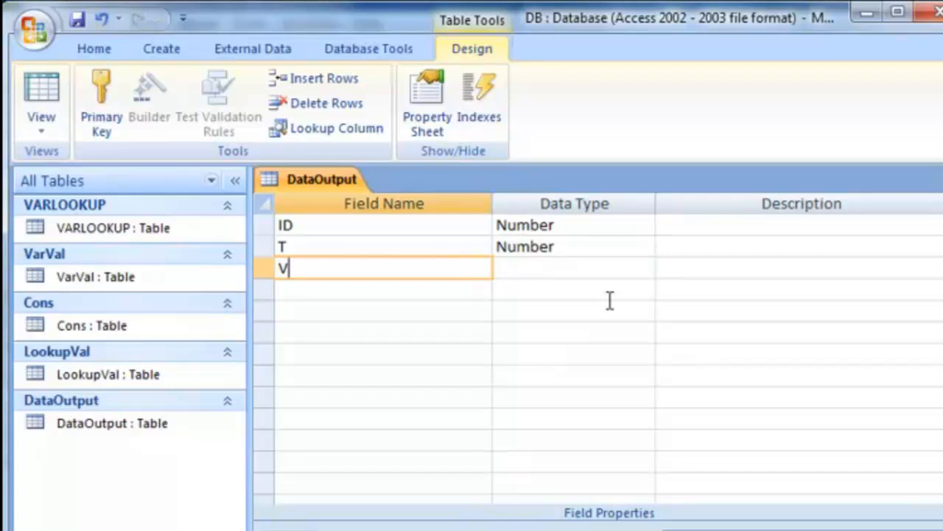
text(ariableVal)
key(Tab)
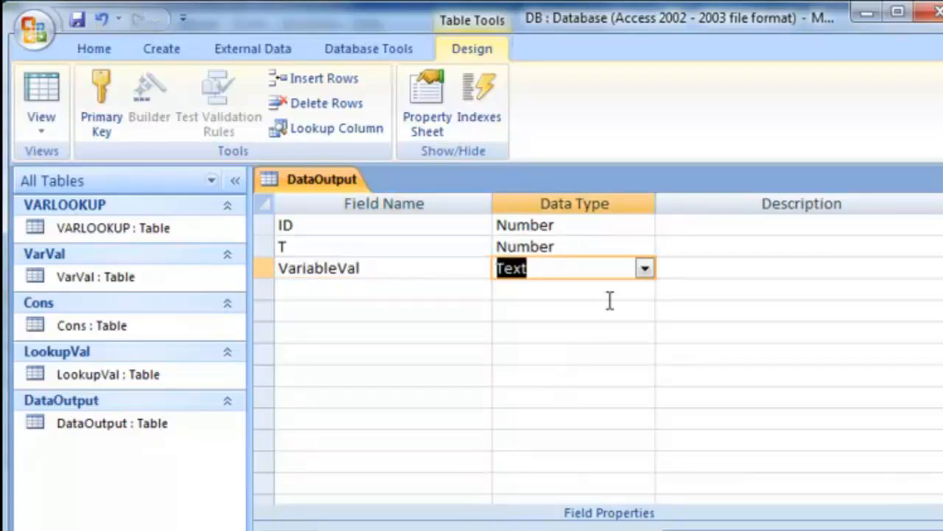
click(646, 267)
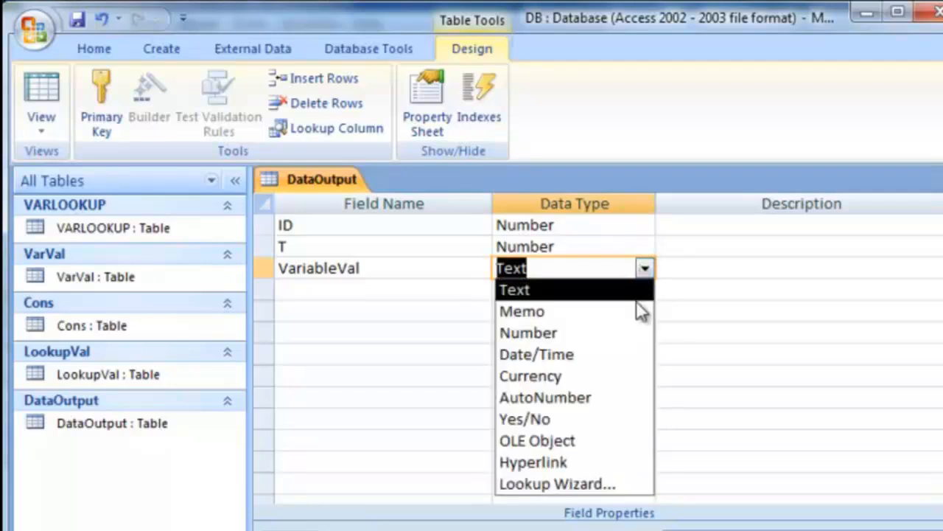
click(632, 333)
click(440, 286)
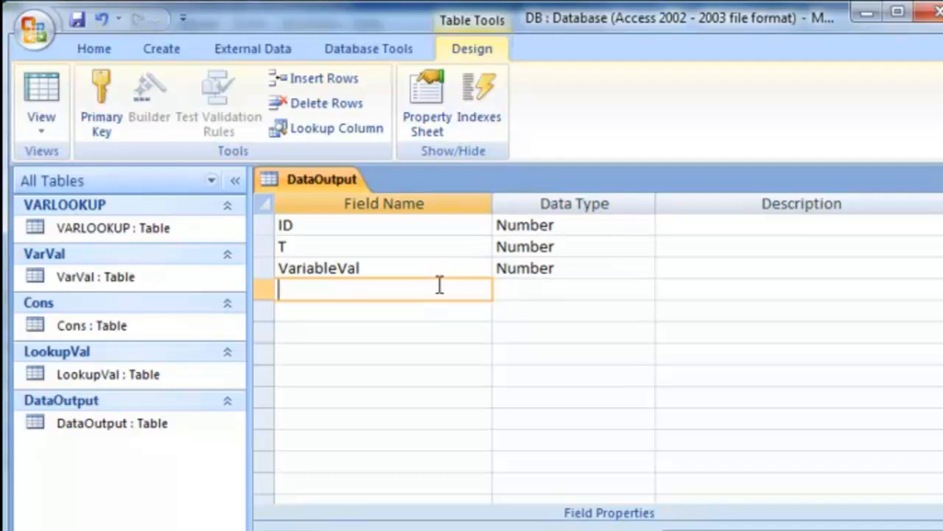
Add a Text field named RunName to DataOutput, save the table and show it in datasheet view.
text(RunName)
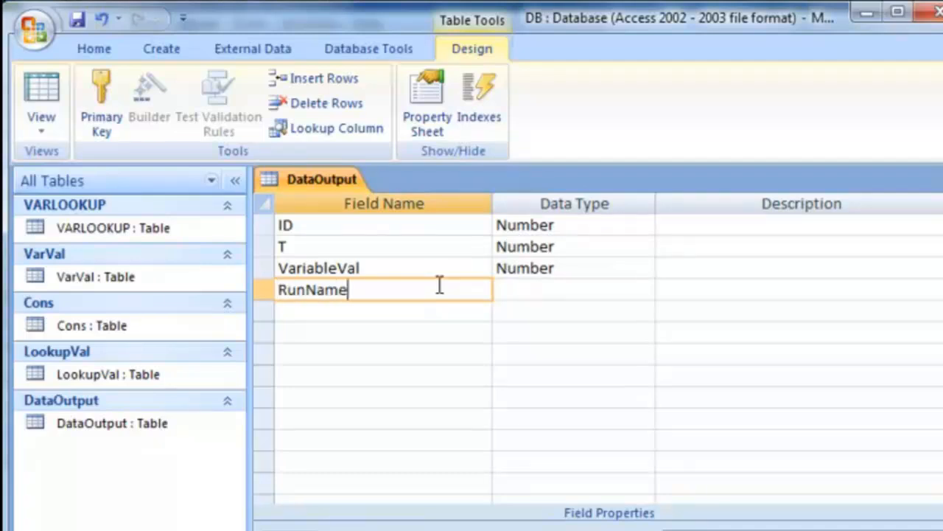
key(Tab)
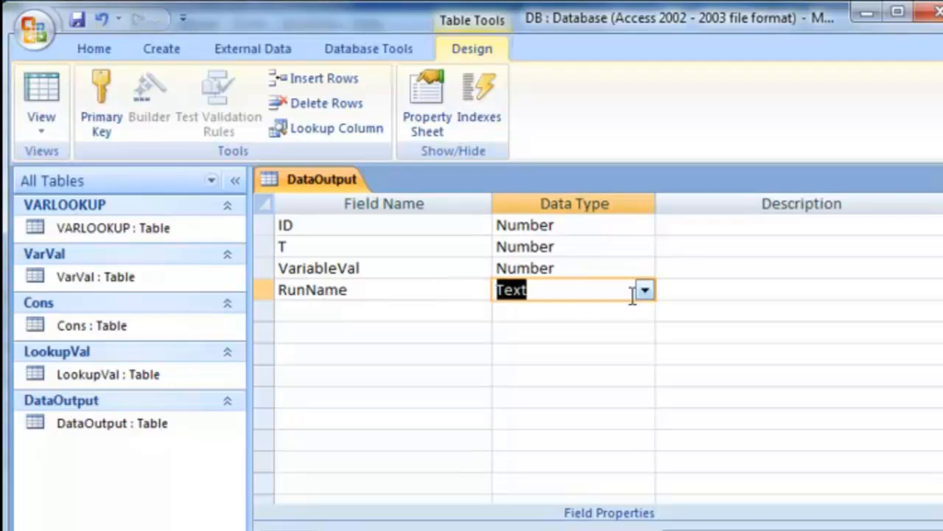
click(38, 107)
key(Return)
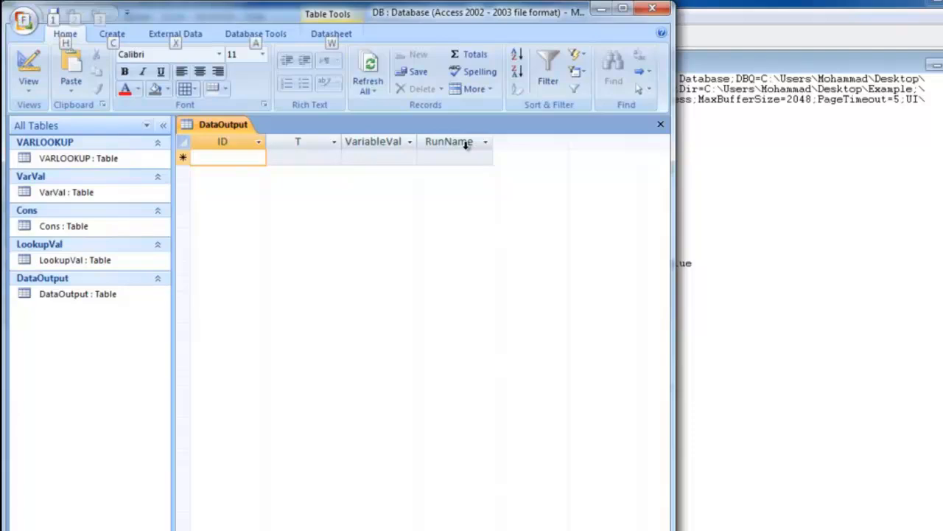
Switch to Vensim and add the line :EXECUTE DELETE FROM DataOutput under :DATA in Output.vdo.
key(alt+Tab)
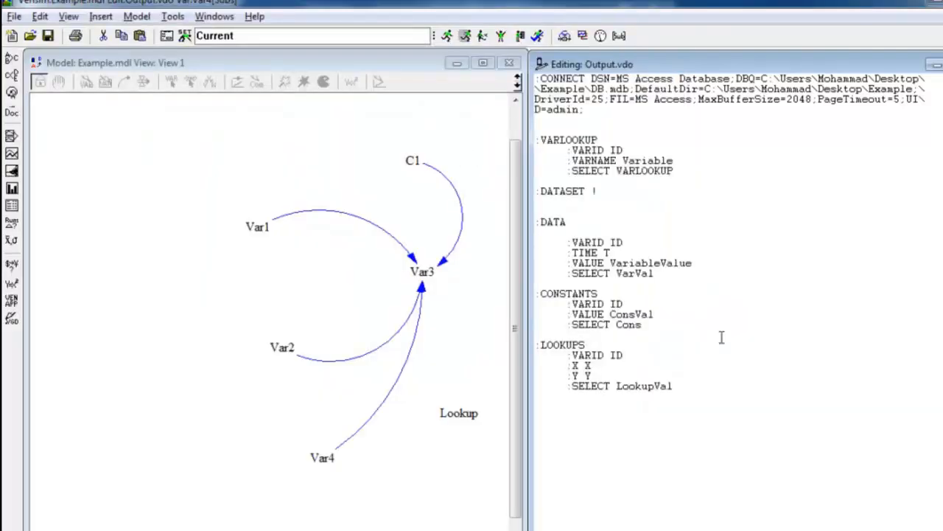
text(:EXECUTE DELETE FROM)
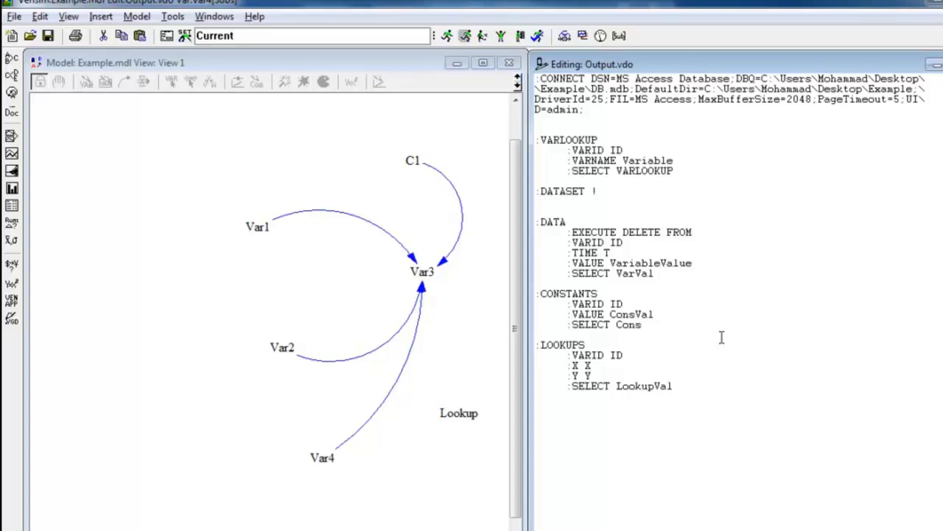
key(alt)
key(alt+Tab)
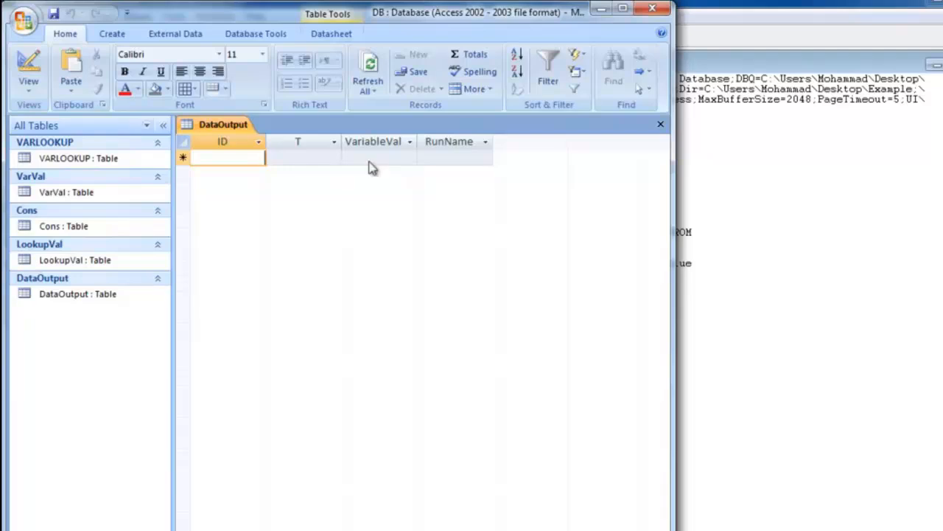
key(alt+Tab)
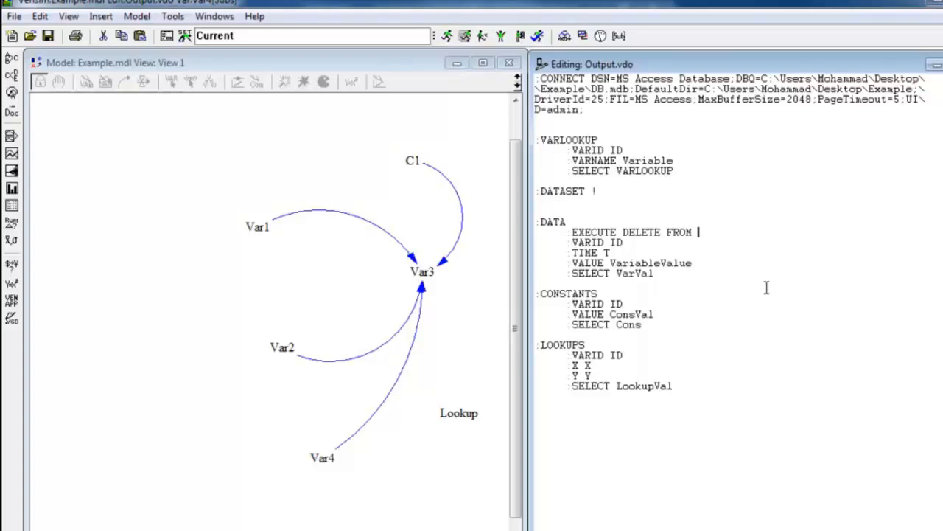
key(alt+Tab)
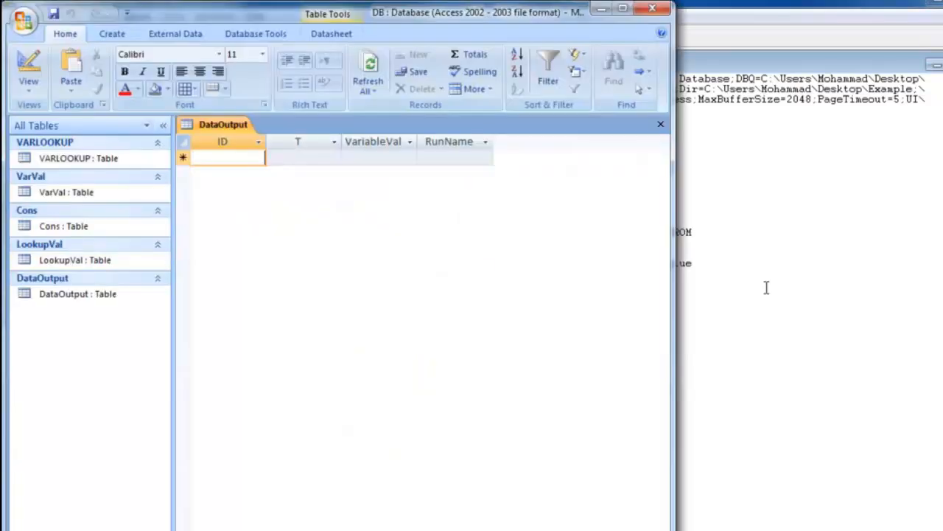
key(alt+Tab)
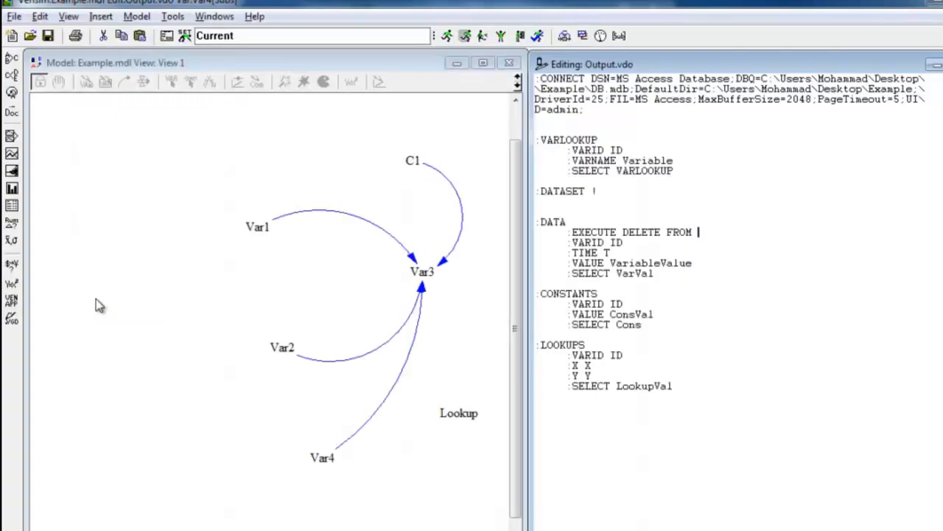
text(DataOutput)
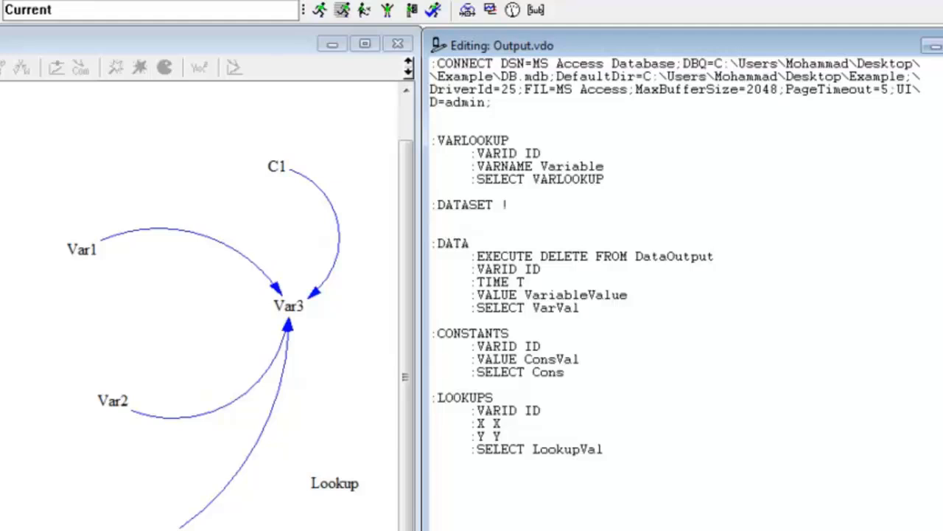
Add a :VARLIST entry below the EXECUTE line, listing Var1 and Var2 on separate lines.
key(Return)
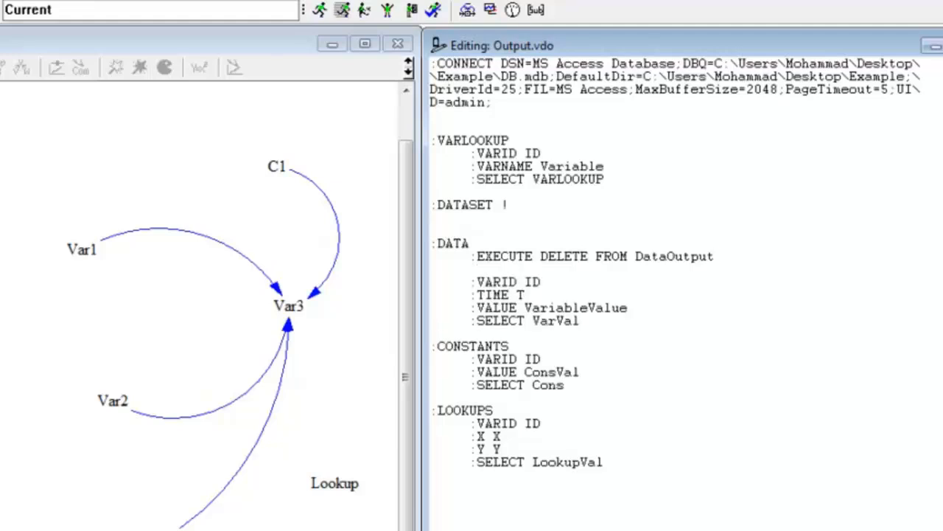
text(:VARLIST)
key(Return)
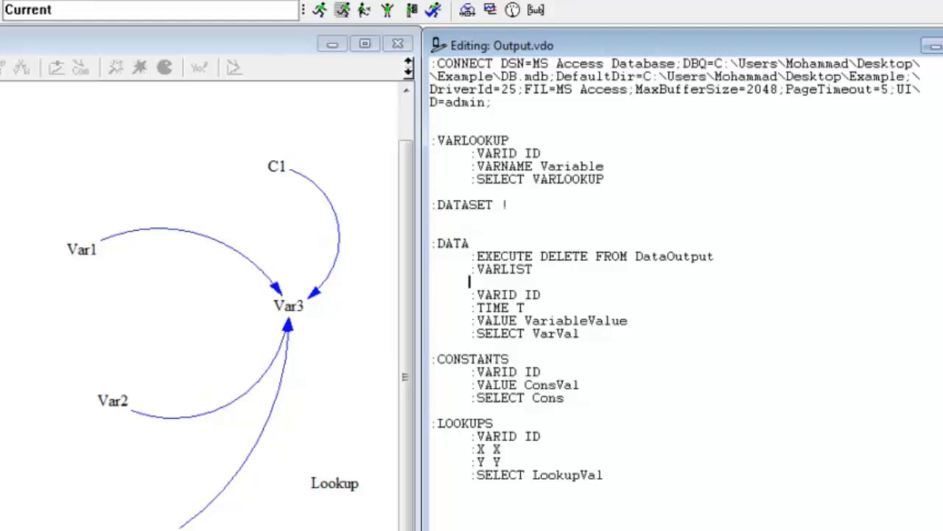
text(Var1)
key(Return)
text(Var2)
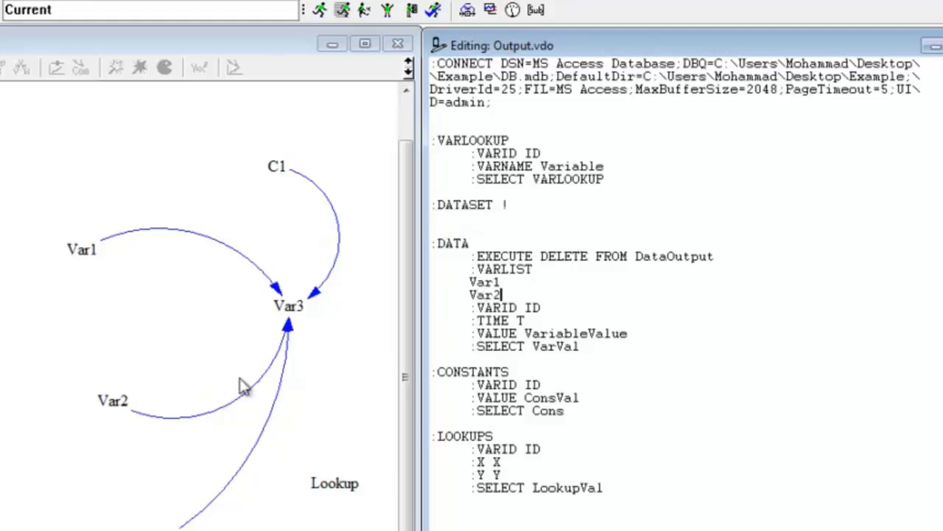
click(470, 282)
click(471, 281)
key(Down)
Check the DataOutput field names in Access, then change the :VALUE entry under :DATA to VariableVal in Output.vdo.
key(alt+Tab)
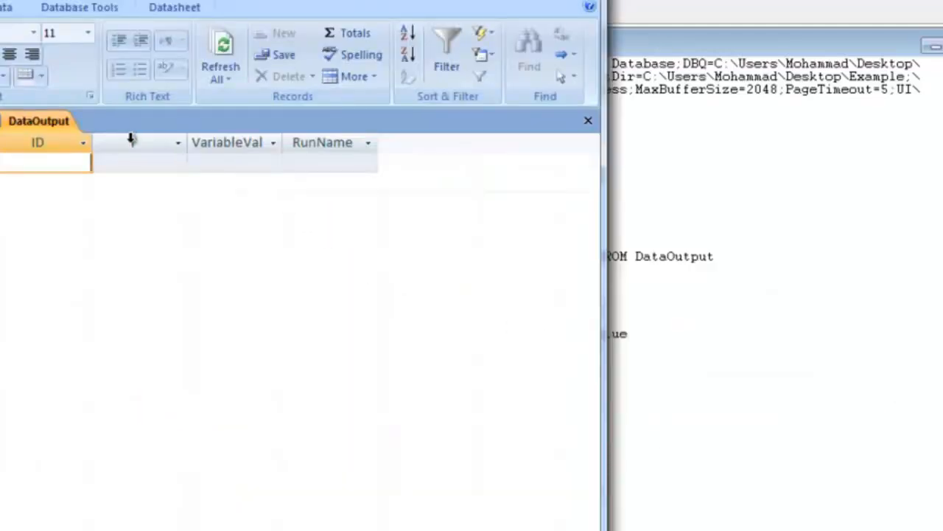
key(alt+Tab)
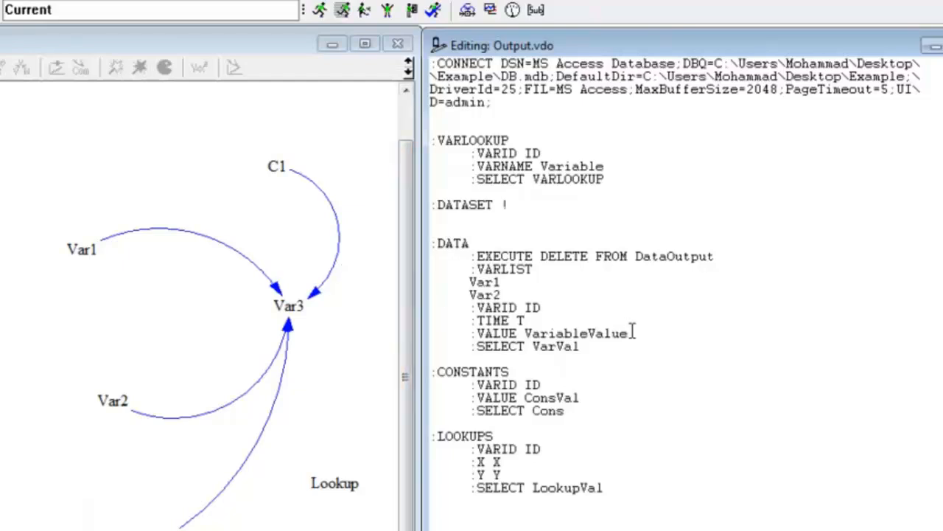
key(alt+Tab)
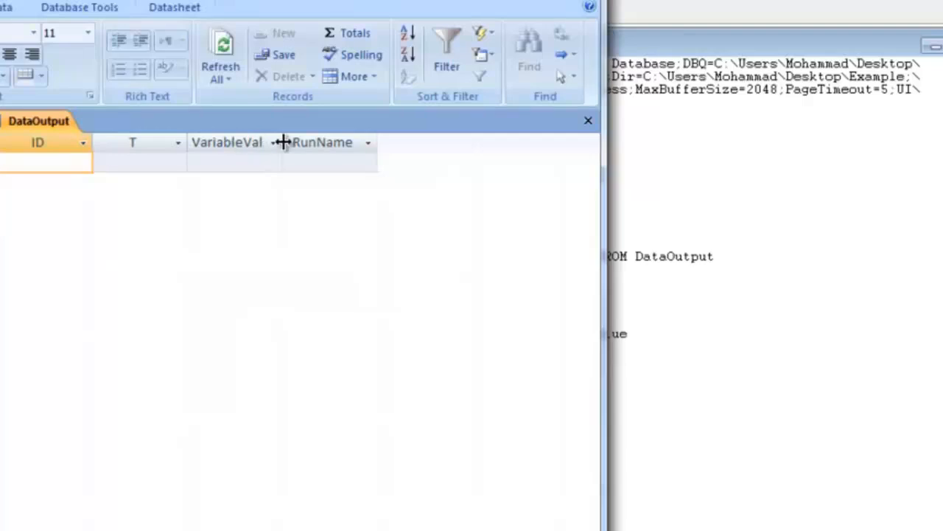
key(alt+Tab)
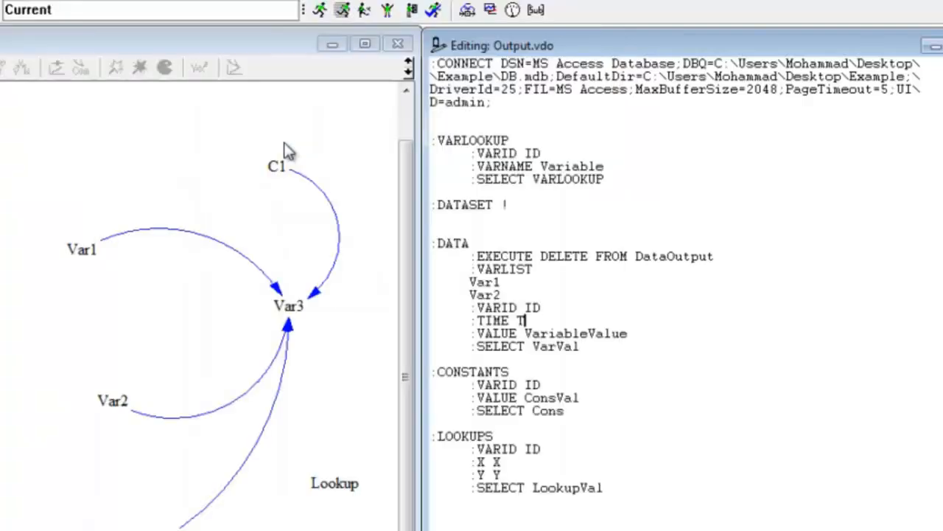
click(632, 332)
key(BackSpace)
key(BackSpace)
Replace the :SELECT VarVal line under :DATA with :INSERT DataOutput.
click(589, 346)
key(BackSpace)
key(BackSpace)
key(BackSpace)
key(BackSpace)
key(BackSpace)
key(BackSpace)
key(BackSpace)
key(BackSpace)
key(BackSpace)
key(BackSpace)
key(BackSpace)
key(BackSpace)
key(BackSpace)
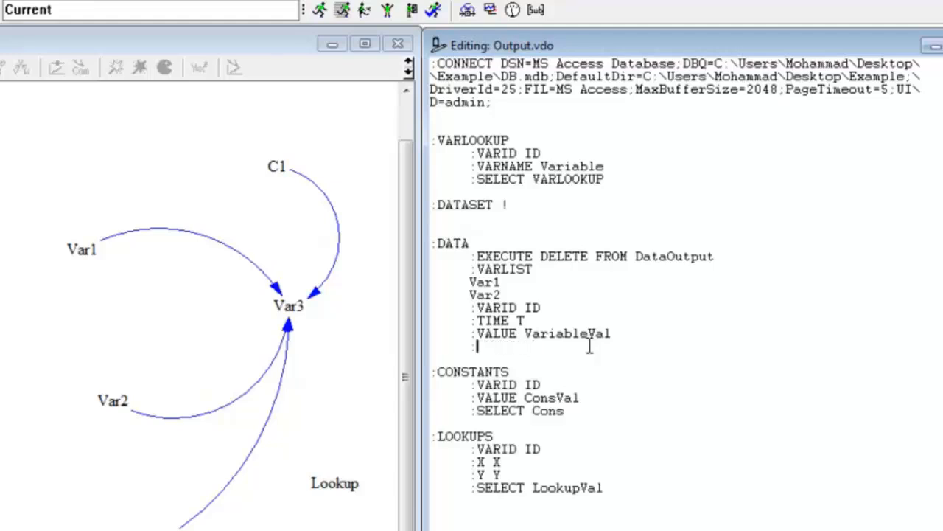
text(INSERT)
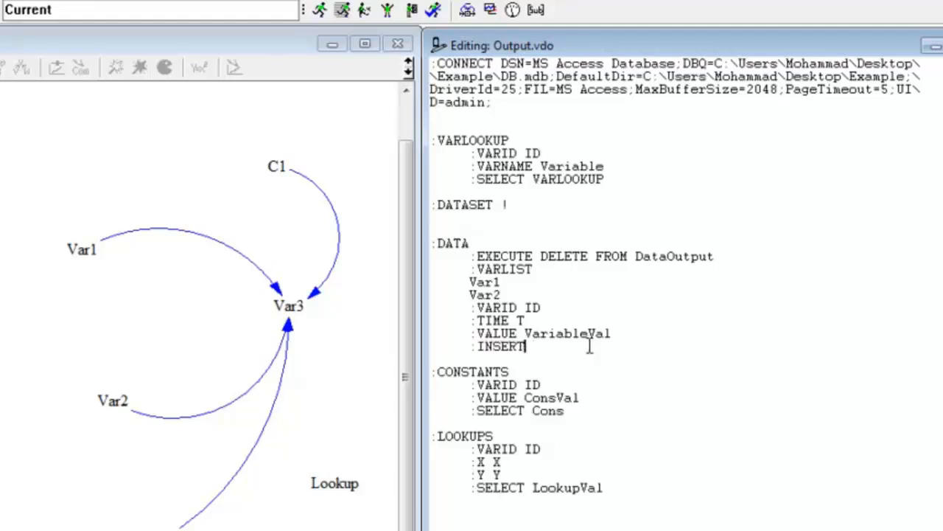
text( DataOutput)
Insert the line :FIELD RunName=! between the :VALUE and :INSERT lines of the :DATA section.
click(617, 333)
key(Return)
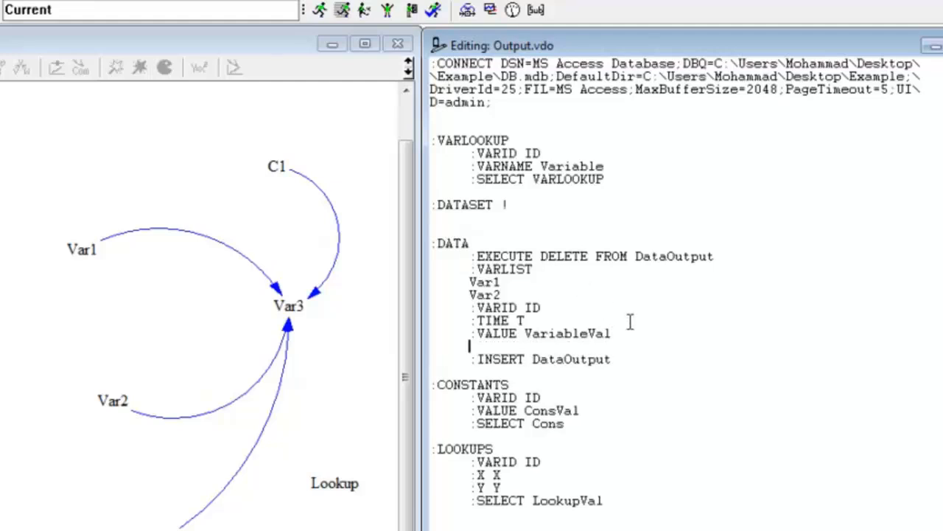
text(:FIELD R)
key(alt+Tab)
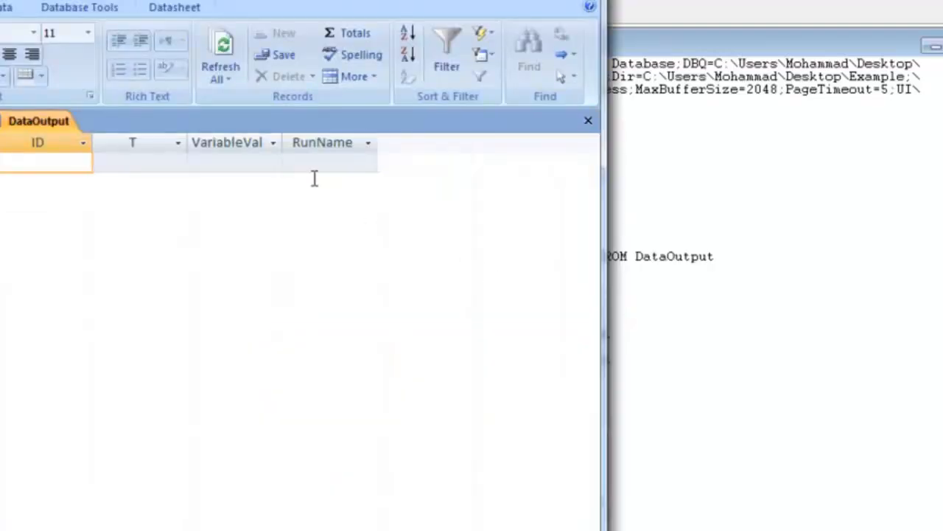
key(alt+Tab)
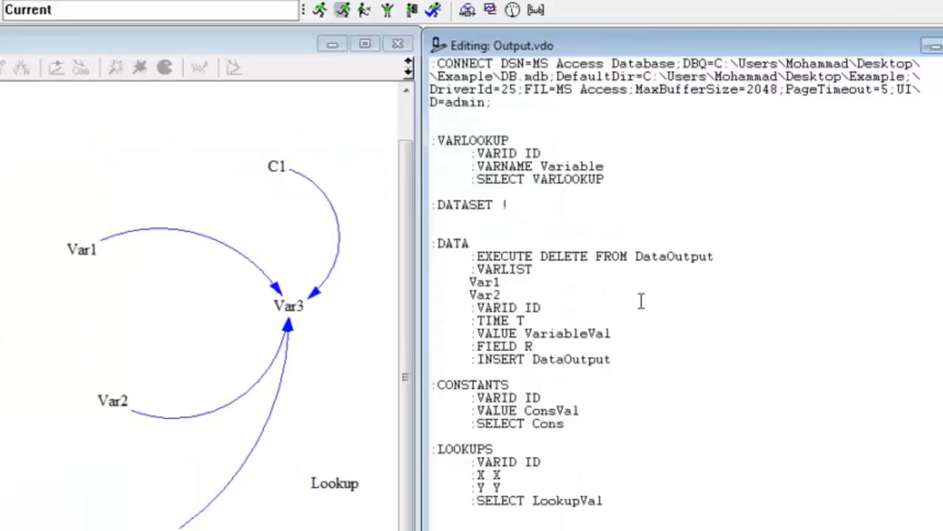
text(unName=)
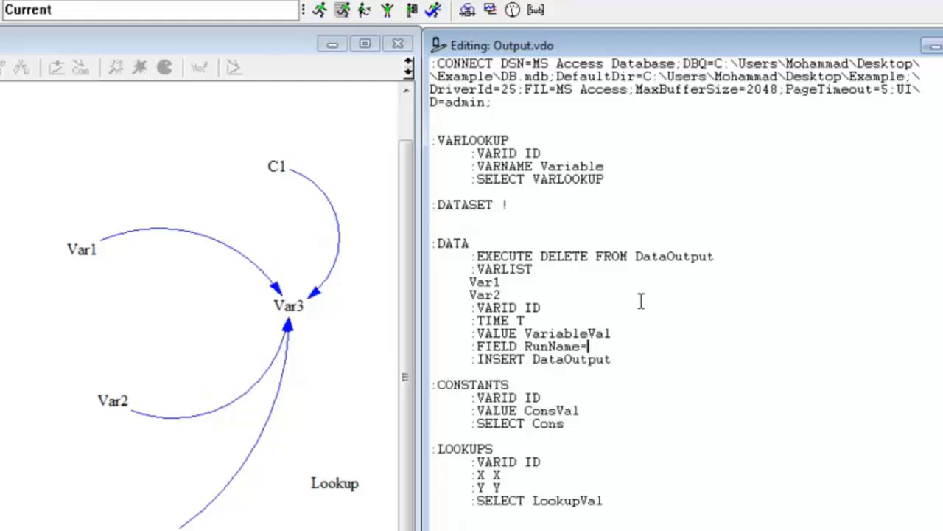
text(!)
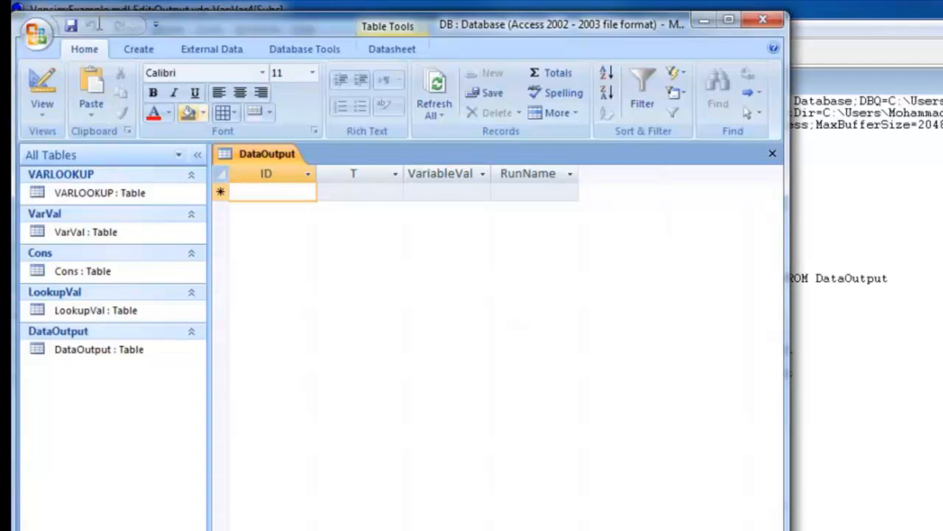
Create a new table named ConsOut in the Access database and open it in design view.
click(143, 49)
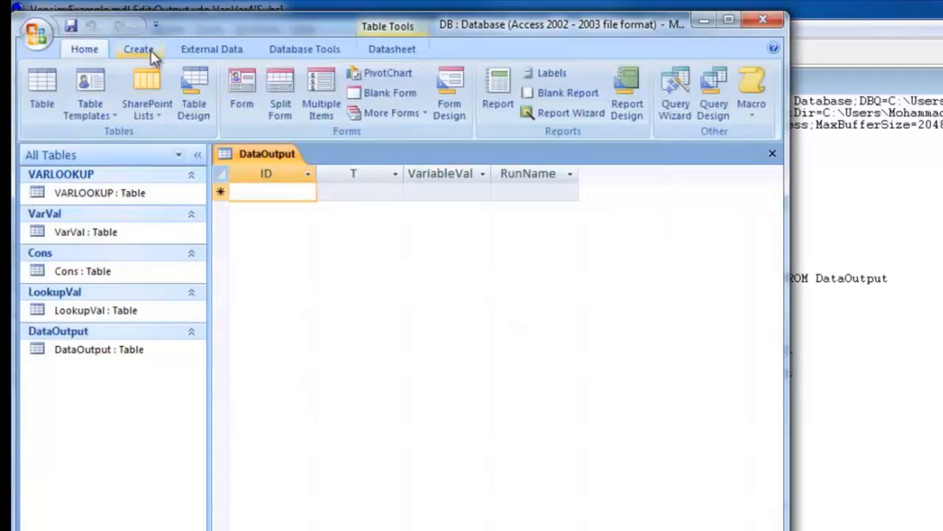
click(42, 96)
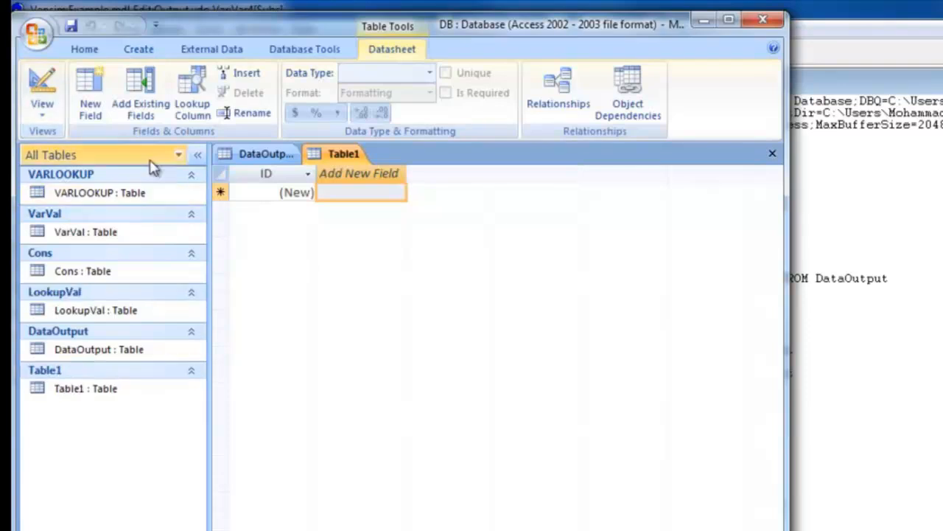
click(46, 103)
click(92, 185)
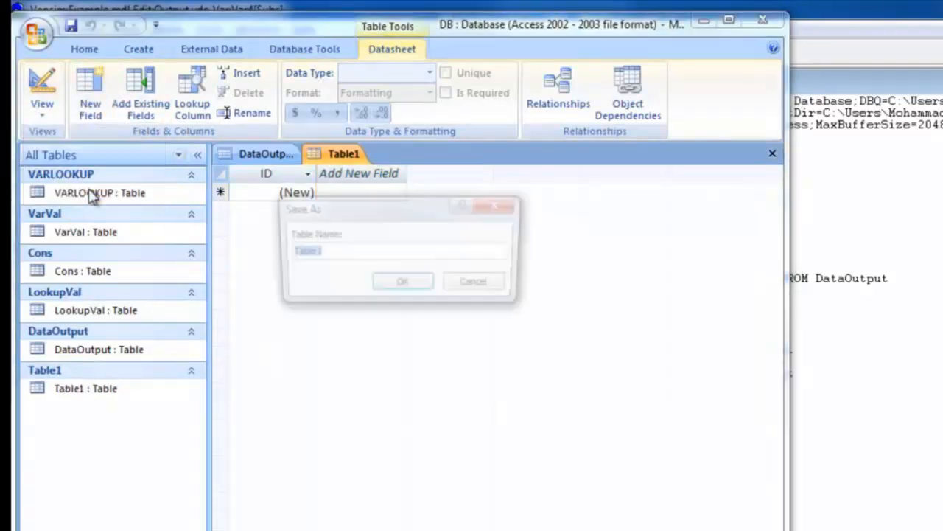
text(Co)
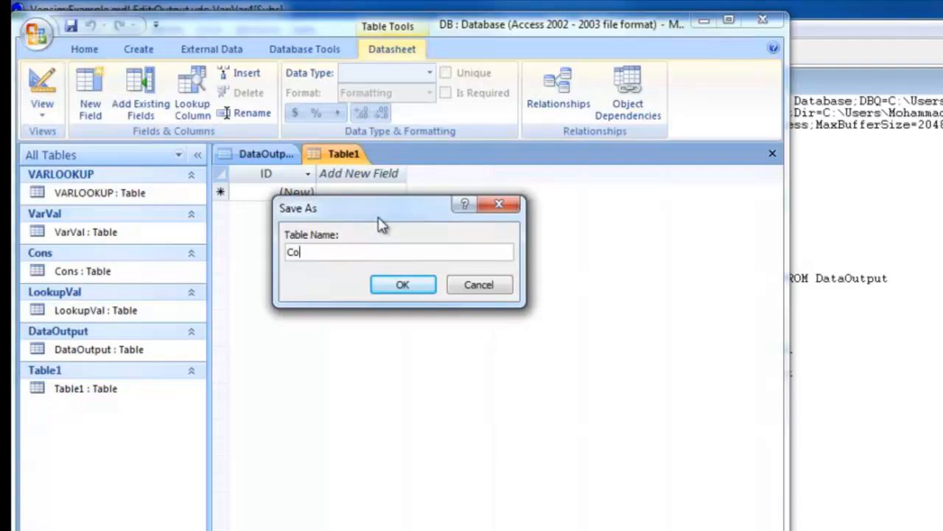
text(nsOut)
key(Return)
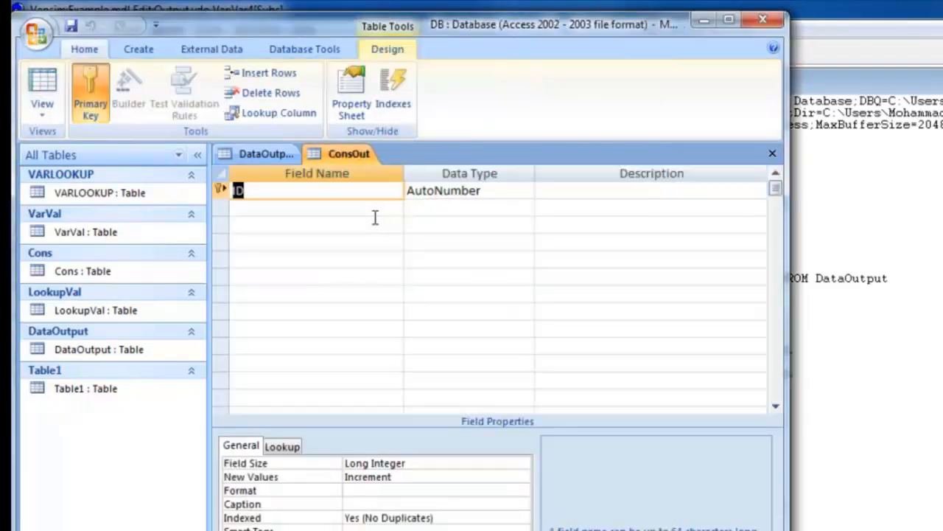
Remove the primary key from the ID field of ConsOut and set its data type to Number.
click(90, 94)
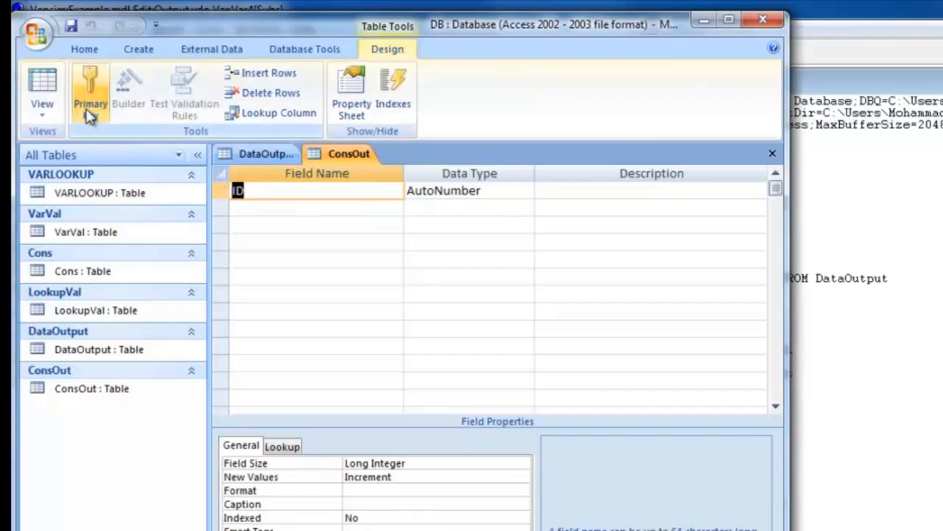
click(487, 196)
click(525, 191)
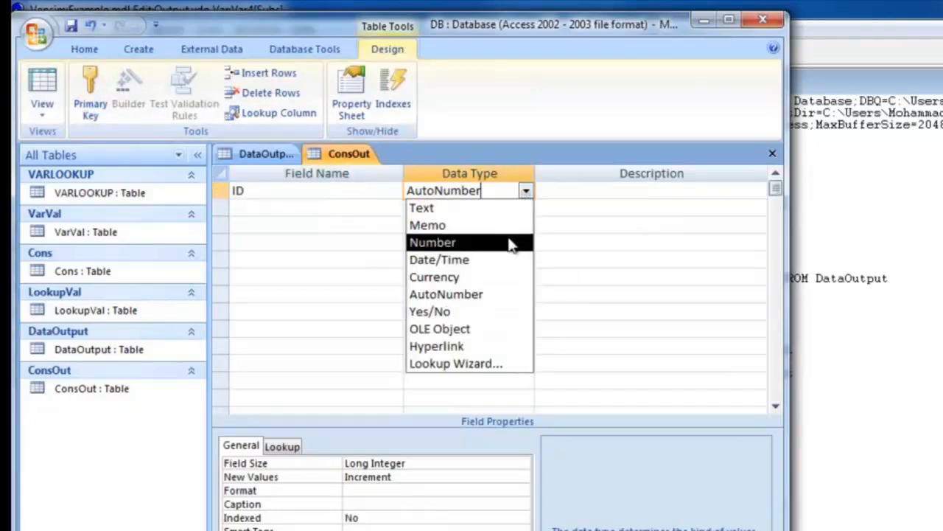
click(509, 243)
Add a field named ConsVal with the Number data type below ID in ConsOut.
click(363, 206)
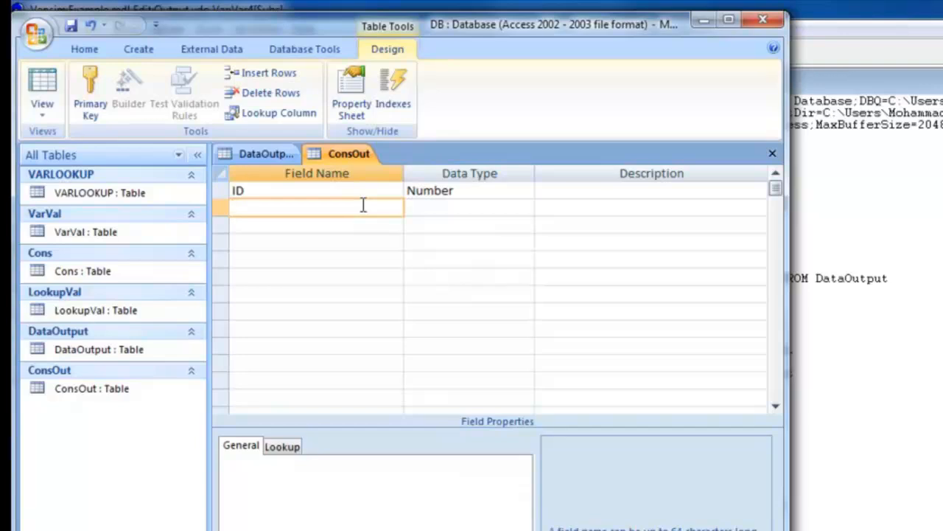
text(ConsVal)
key(Tab)
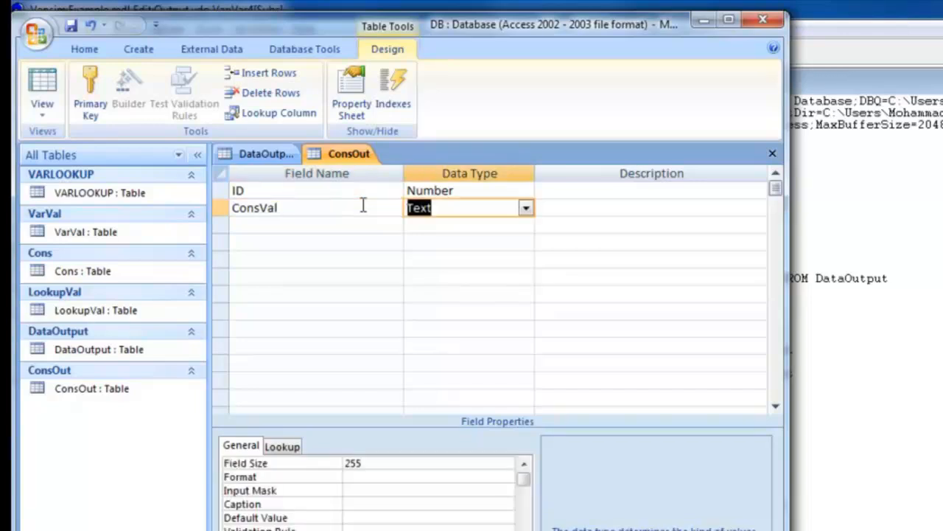
click(526, 208)
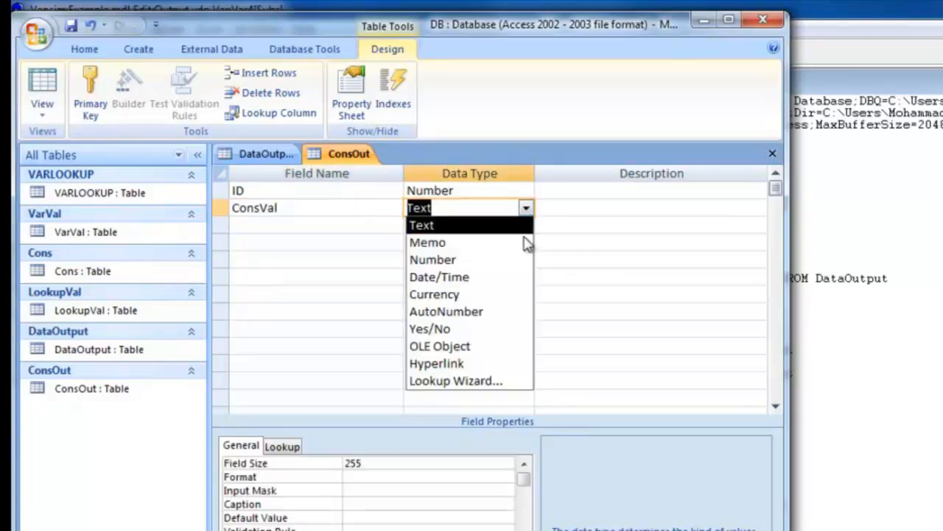
click(525, 260)
click(362, 224)
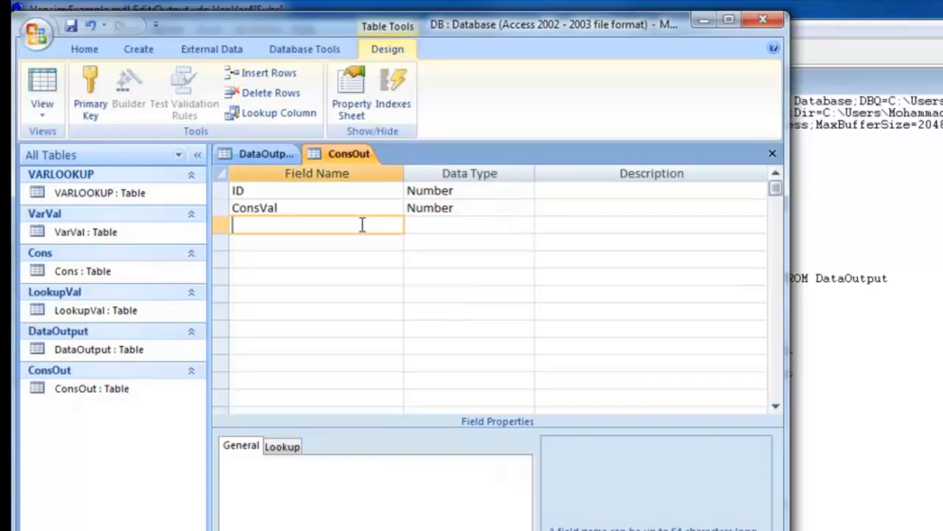
Add a RunName field with the Text data type to ConsOut, save the table and show its datasheet.
text(RunName)
click(462, 225)
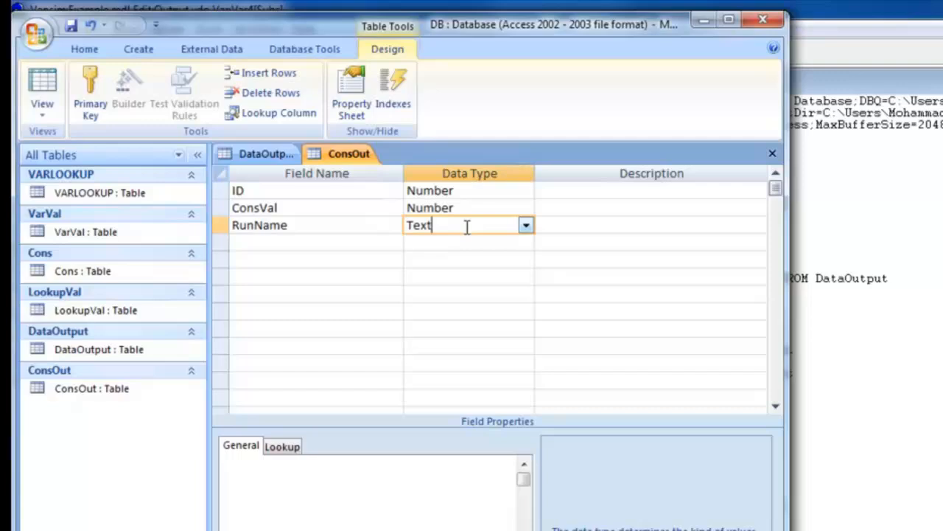
click(42, 94)
key(Return)
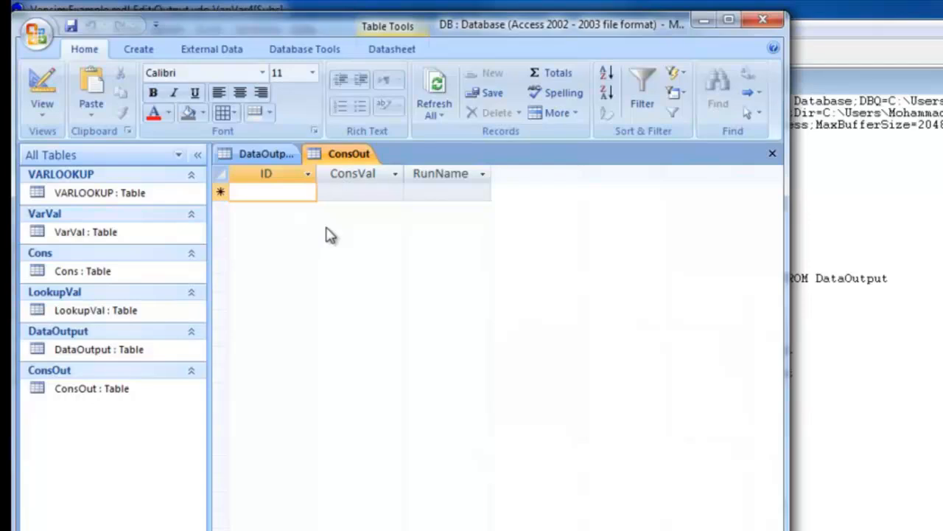
Switch to Vensim and insert the line :EXECUTE DELETE FROM ConsOut at the start of the :CONSTANTS section in Output.vdo.
key(alt+Tab)
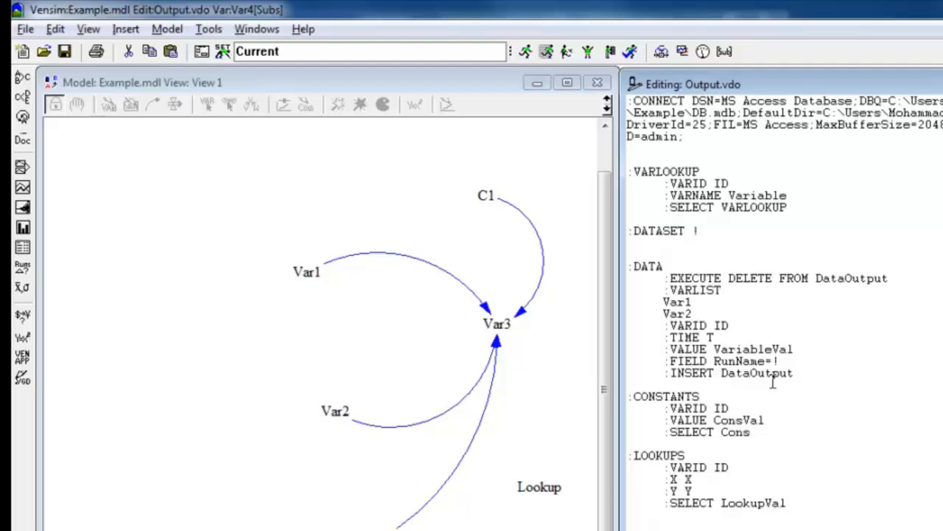
drag(815, 278, 719, 278)
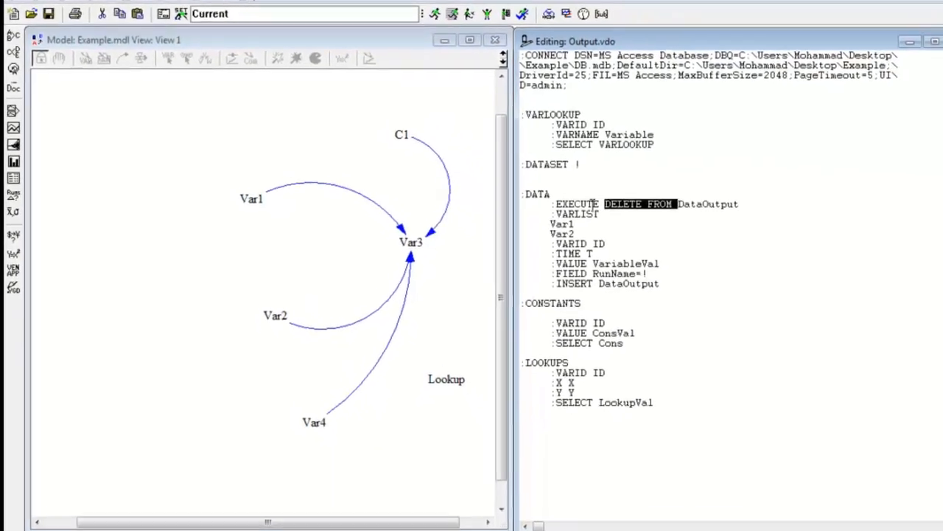
drag(592, 204, 519, 201)
key(ctrl+c)
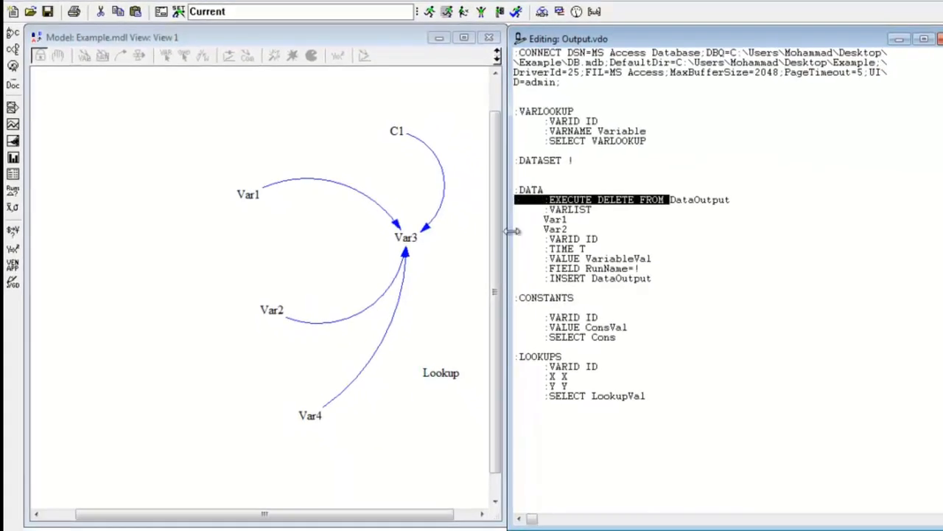
click(540, 304)
key(ctrl+v)
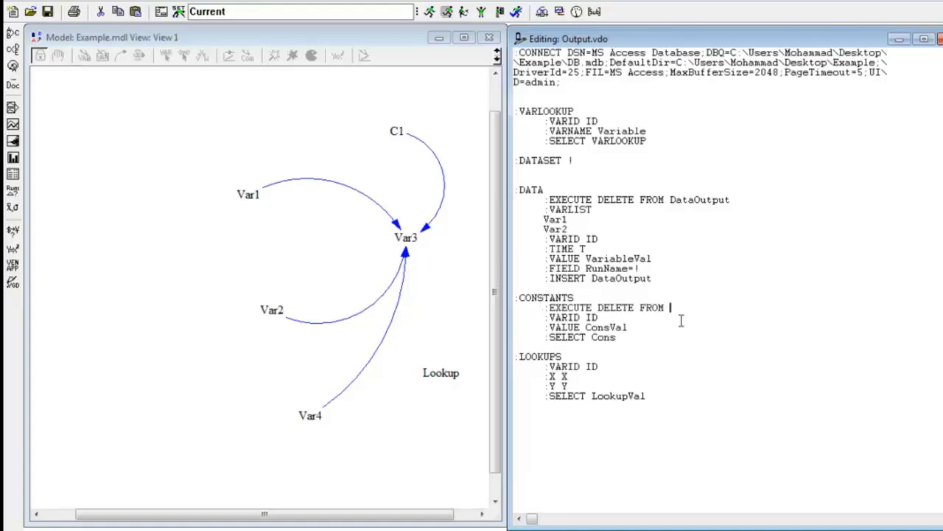
key(alt+Tab)
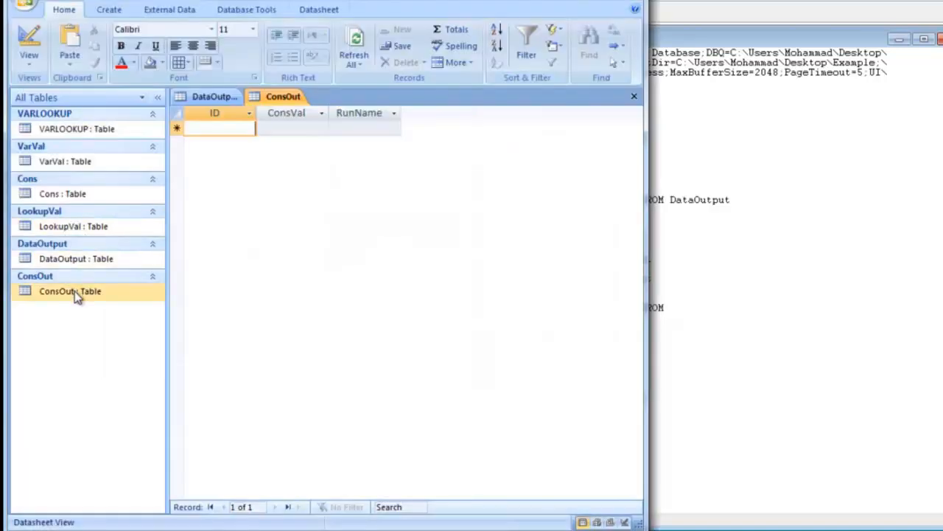
key(alt+Tab)
text(ConsOut)
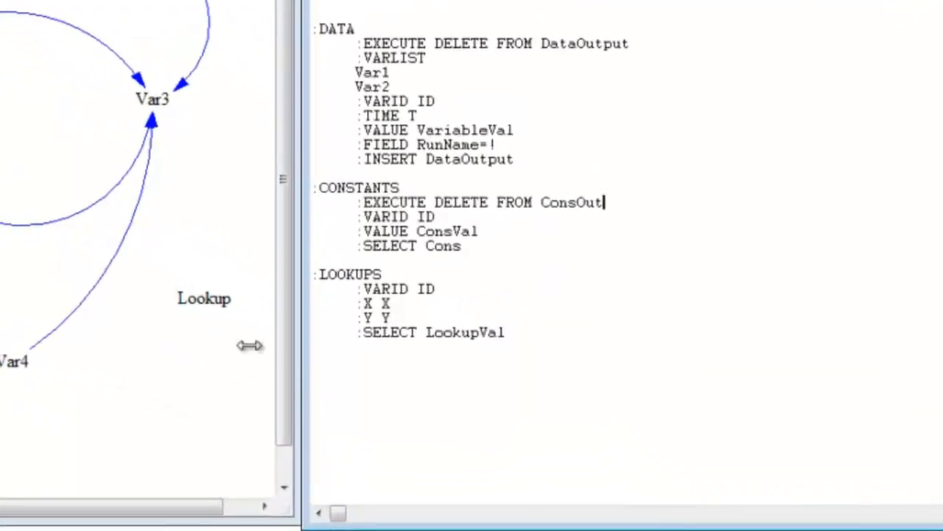
Insert a :VARLIST line listing C1 above :VARID ID in the :CONSTANTS section.
key(Return)
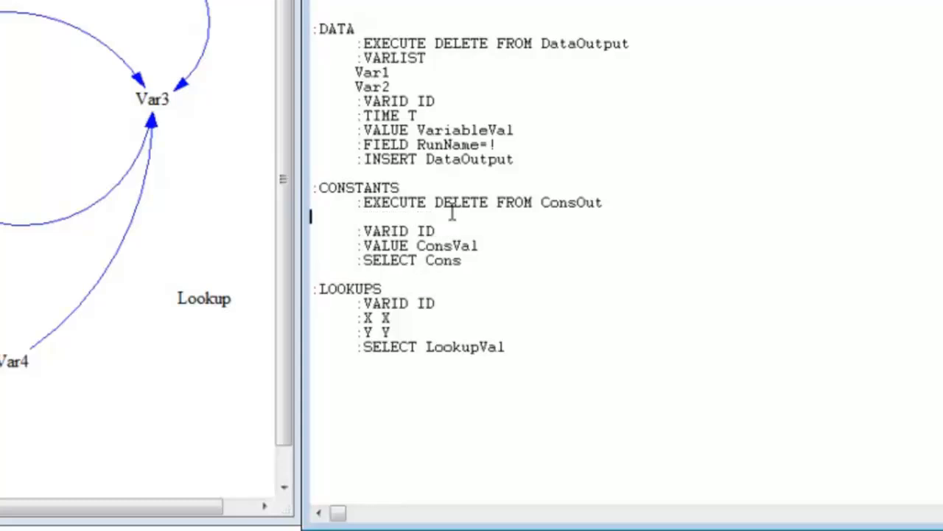
text(:VARILIST)
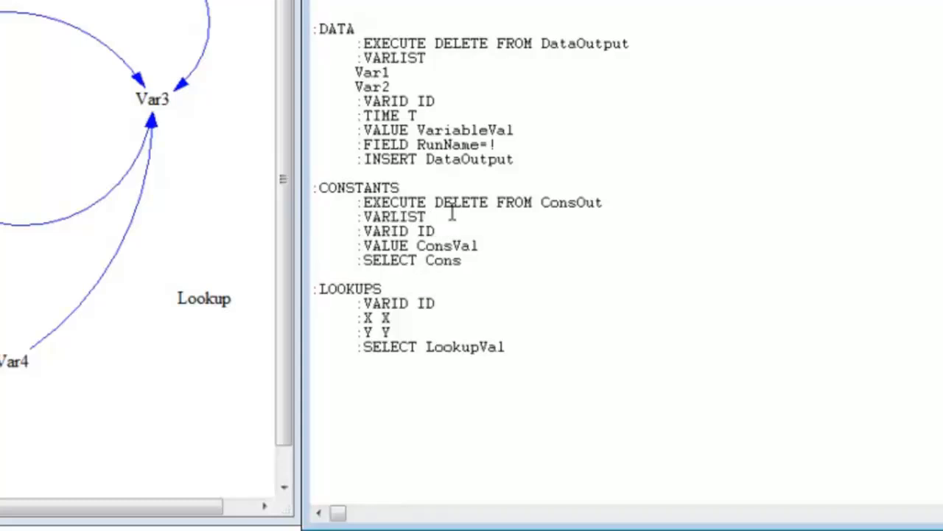
key(Return)
key(Tab)
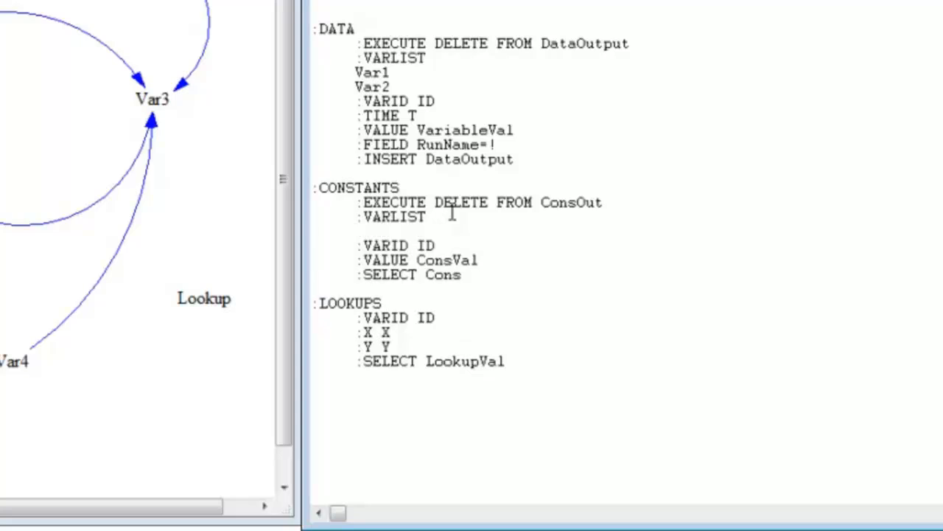
text(C1)
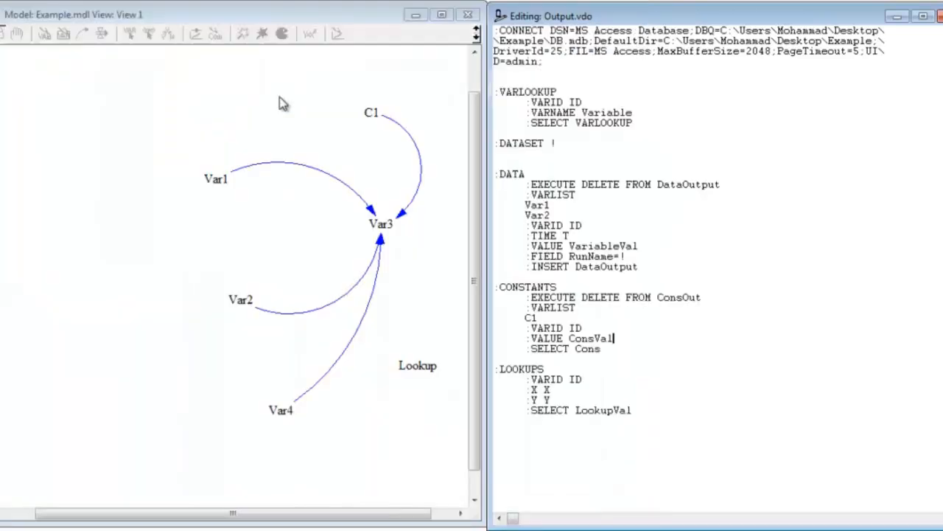
Replace :SELECT Cons with :INSERT ConsOut at the end of the :CONSTANTS section.
click(601, 350)
key(BackSpace)
key(BackSpace)
key(BackSpace)
key(BackSpace)
key(BackSpace)
key(BackSpace)
key(BackSpace)
key(BackSpace)
key(BackSpace)
key(BackSpace)
key(BackSpace)
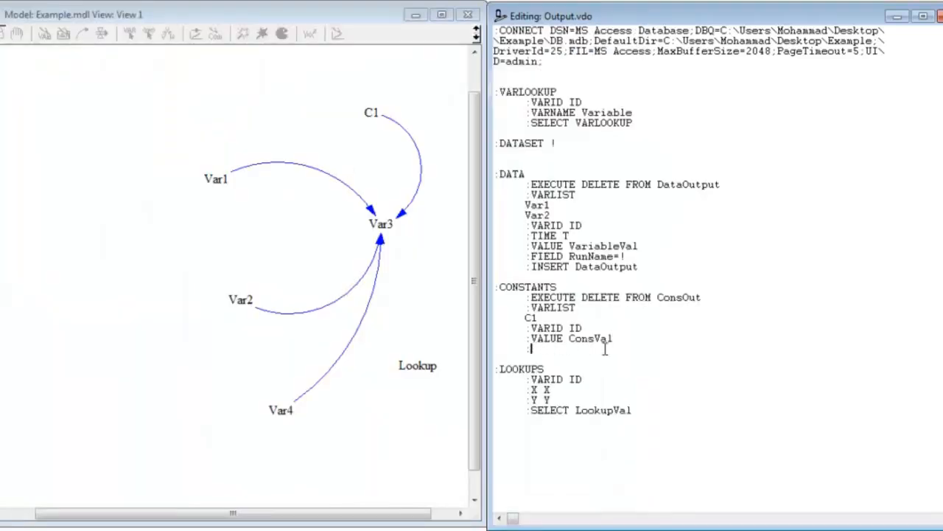
text(INSERT ConsOut)
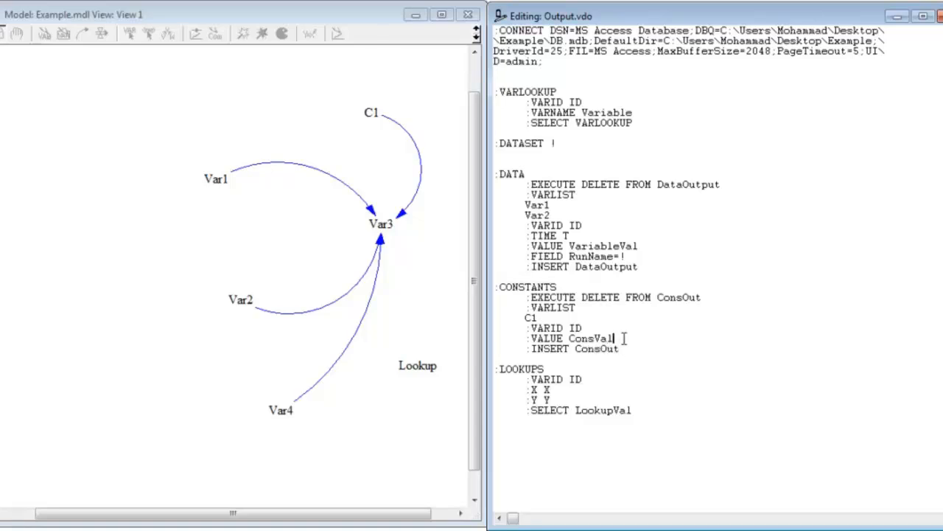
Insert the line :FIELD RunName=! between the :VALUE and :INSERT lines of the :CONSTANTS section.
key(Return)
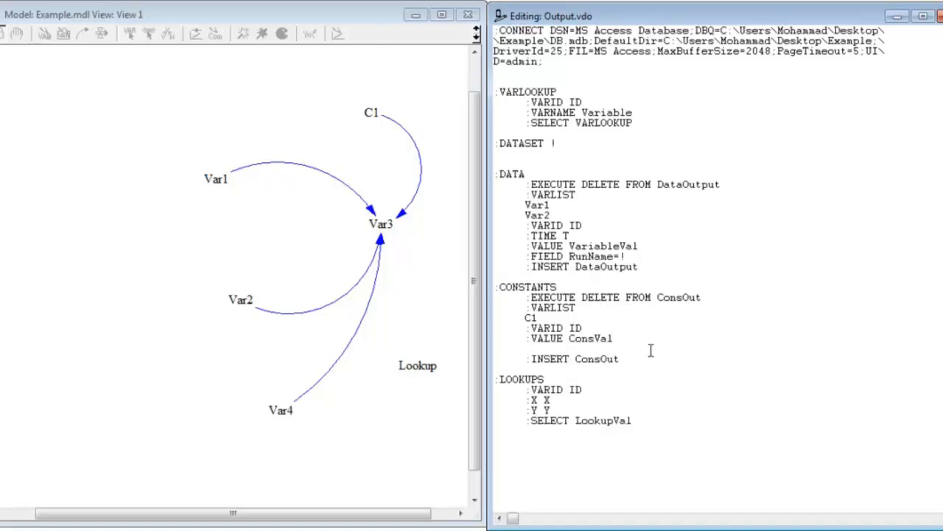
text(FIELD)
key(alt+Tab)
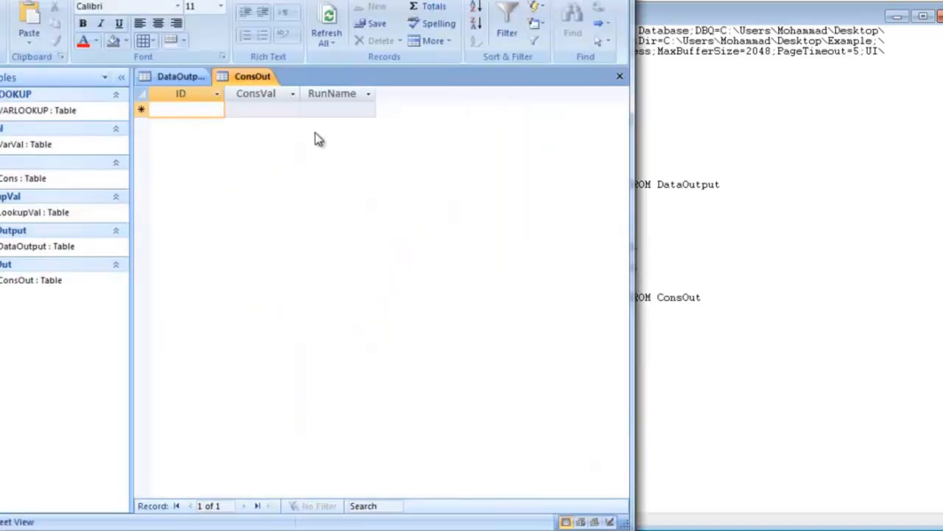
key(alt+Tab)
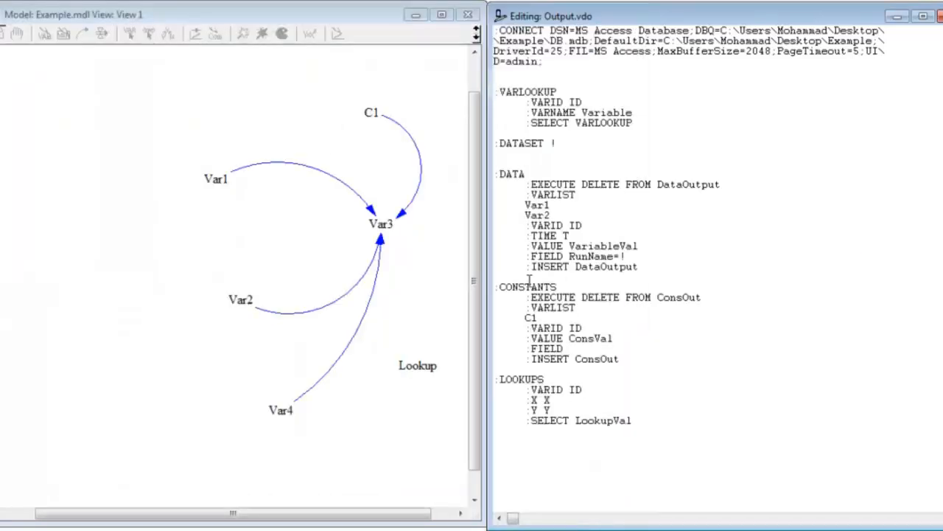
text(RunName=!)
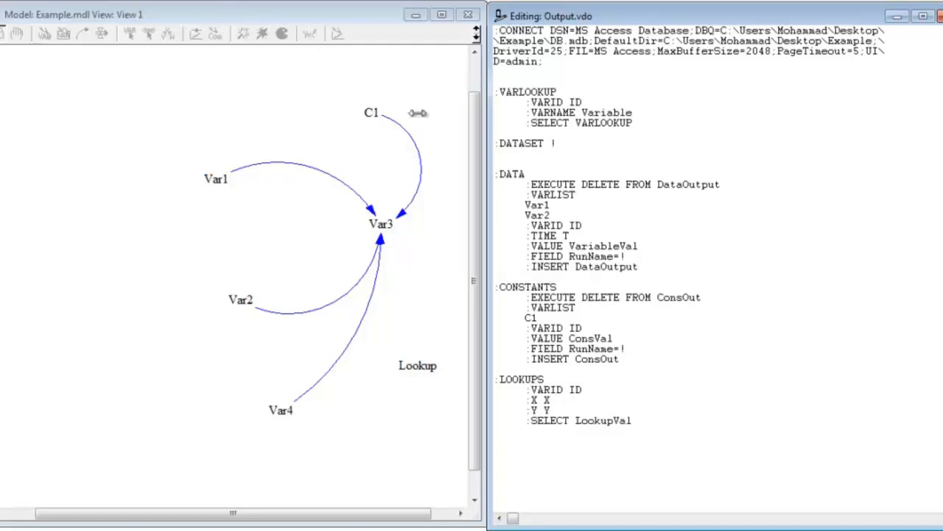
Remove the :LOOKUPS section from Output.vdo and run a simulation, overwriting the Current dataset.
click(740, 362)
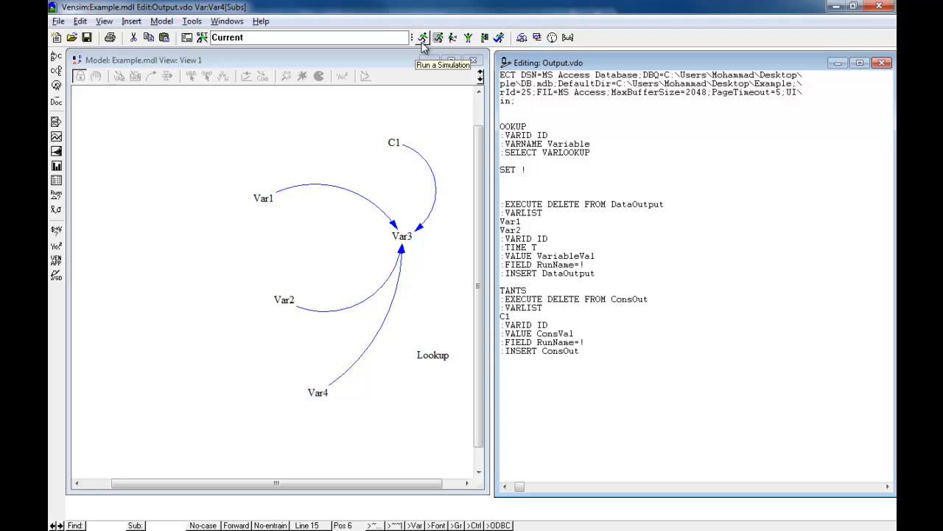
click(423, 42)
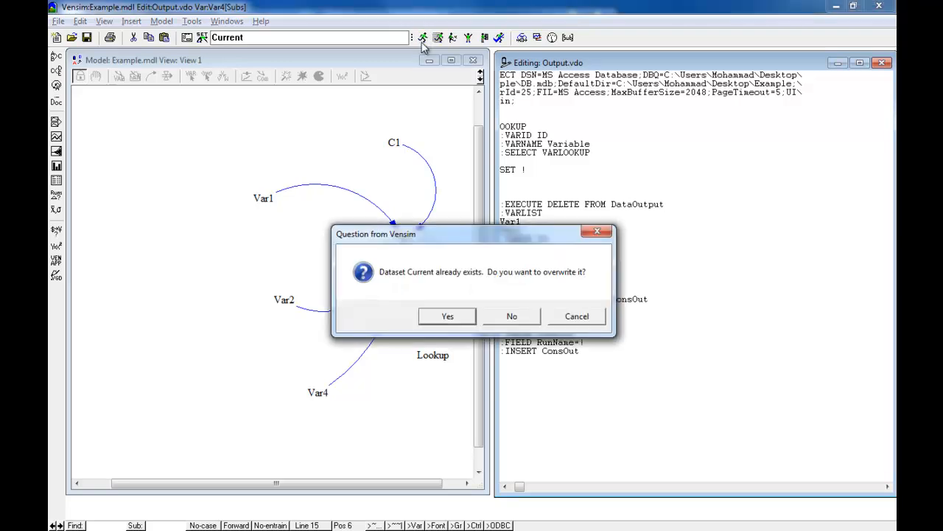
Switch to Access and open the DataOutput table to examine the exported simulation records.
key(alt+Tab)
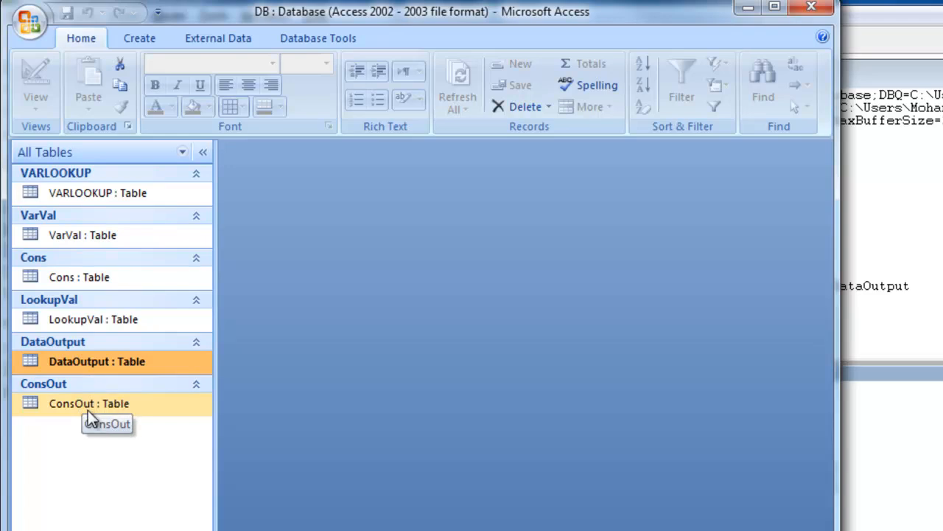
double_click(81, 362)
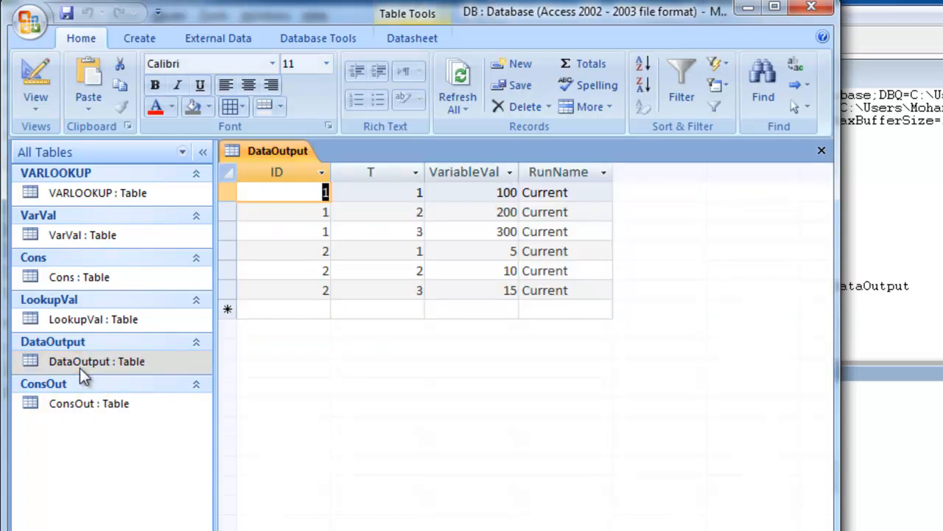